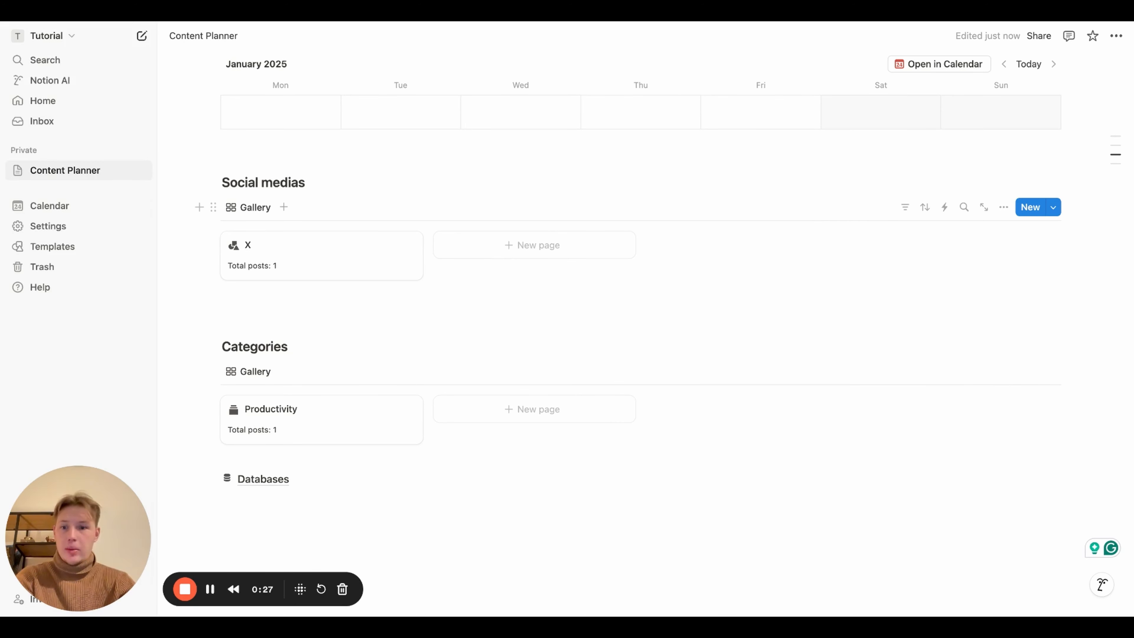
{"action": "scroll", "coordinate": [641, 313], "scroll_direction": "up", "scroll_amount": 5}
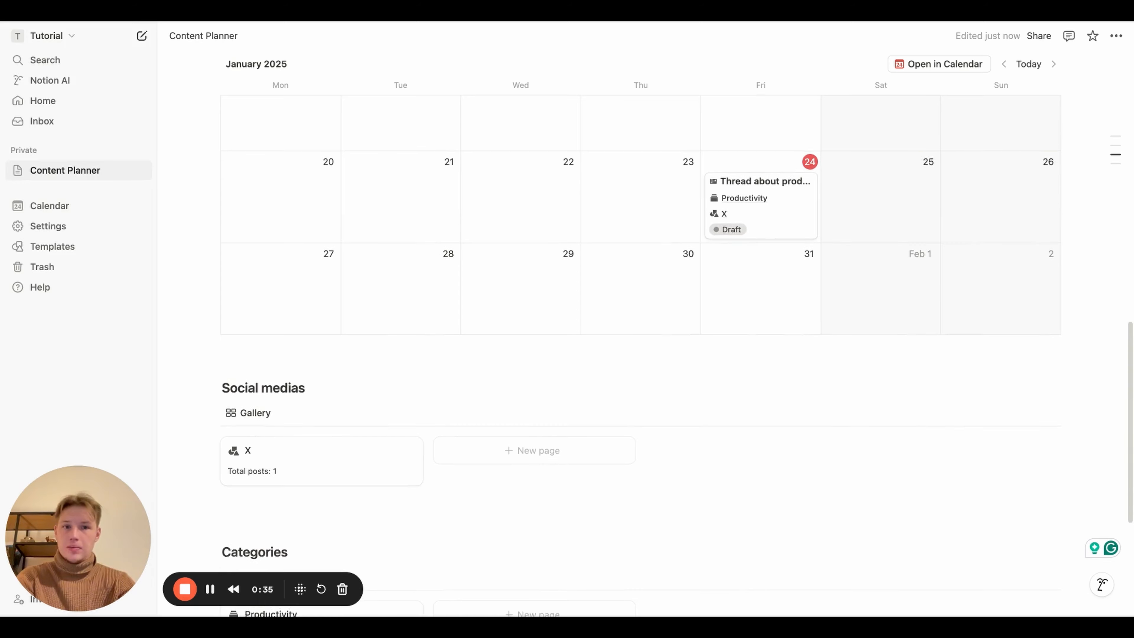
{"action": "scroll", "coordinate": [640, 312], "scroll_direction": "up", "scroll_amount": 12}
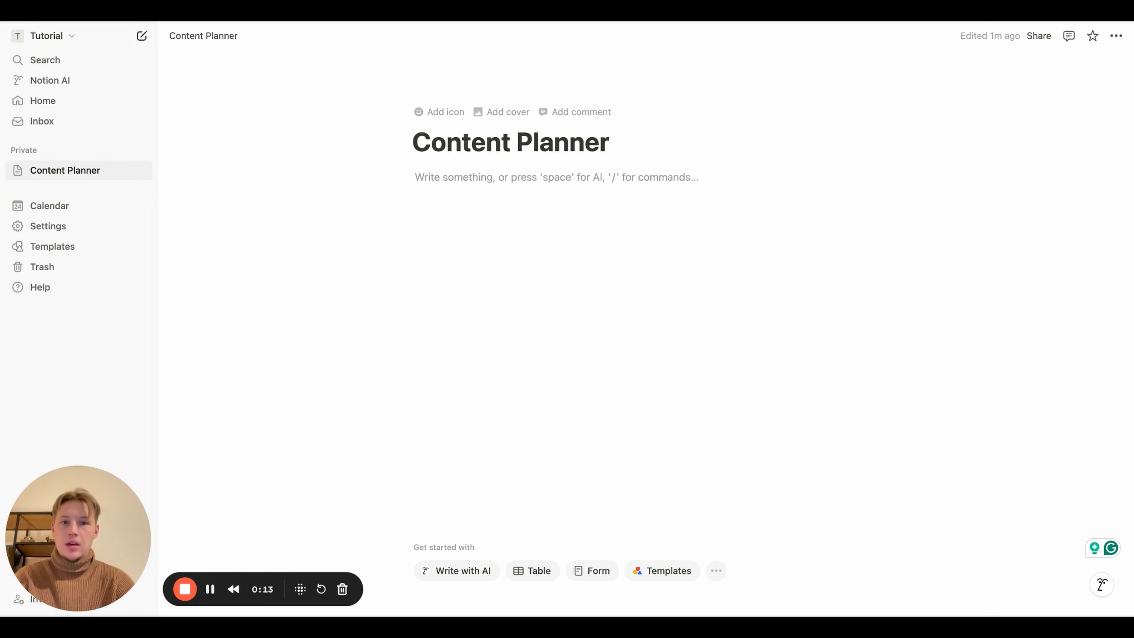
Create a sub-page named Databases in the body of the Content Planner page, leaving blank space above it.
{"action": "left_click", "coordinate": [854, 196]}
{"action": "key", "text": "Return"}
{"action": "key", "text": "Return"}
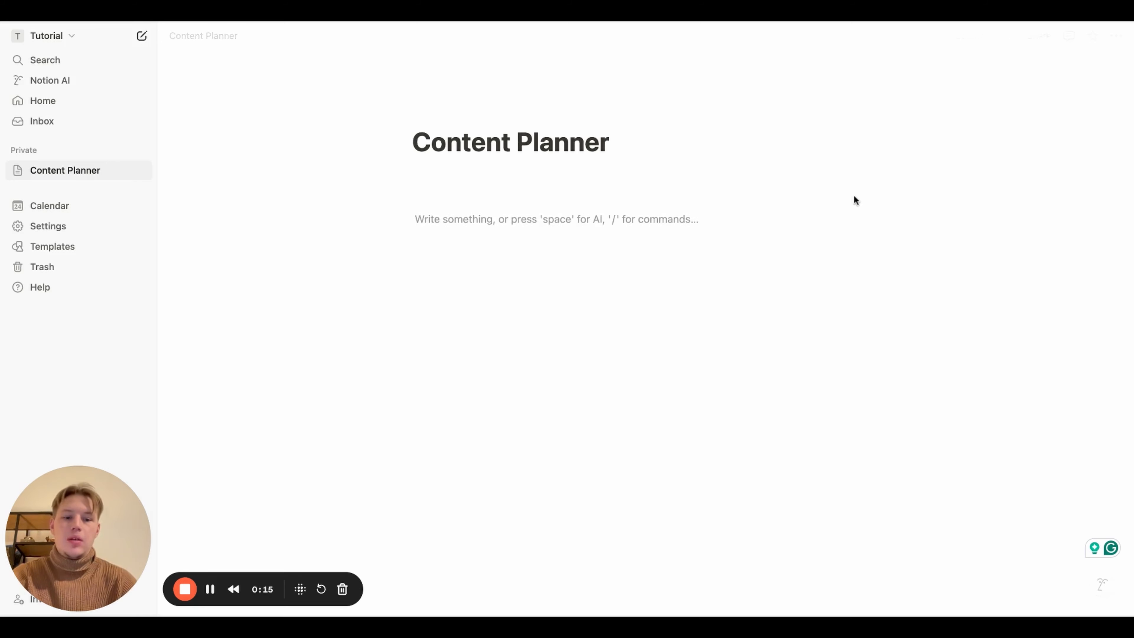
{"action": "type", "text": "+"}
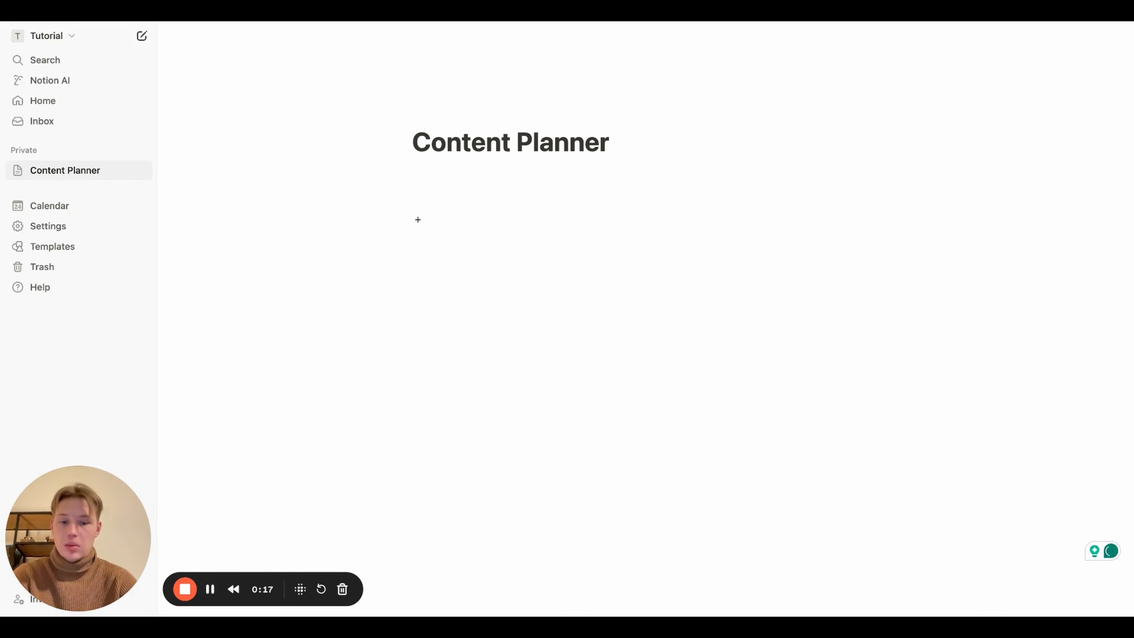
{"action": "type", "text": "Databa"}
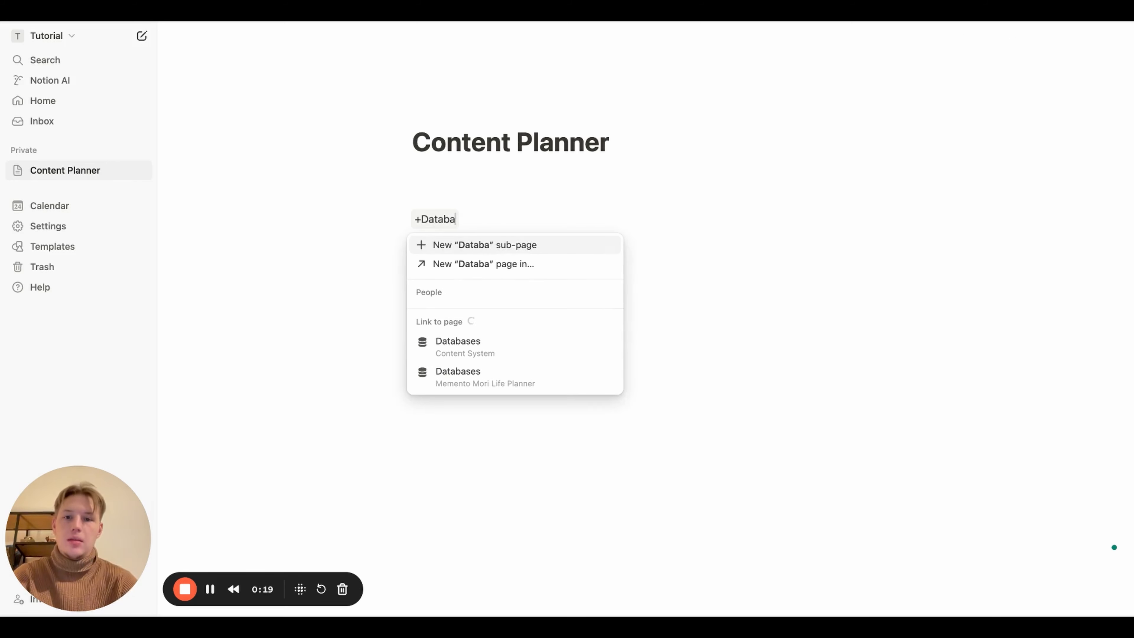
{"action": "type", "text": "ses"}
{"action": "key", "text": "Return"}
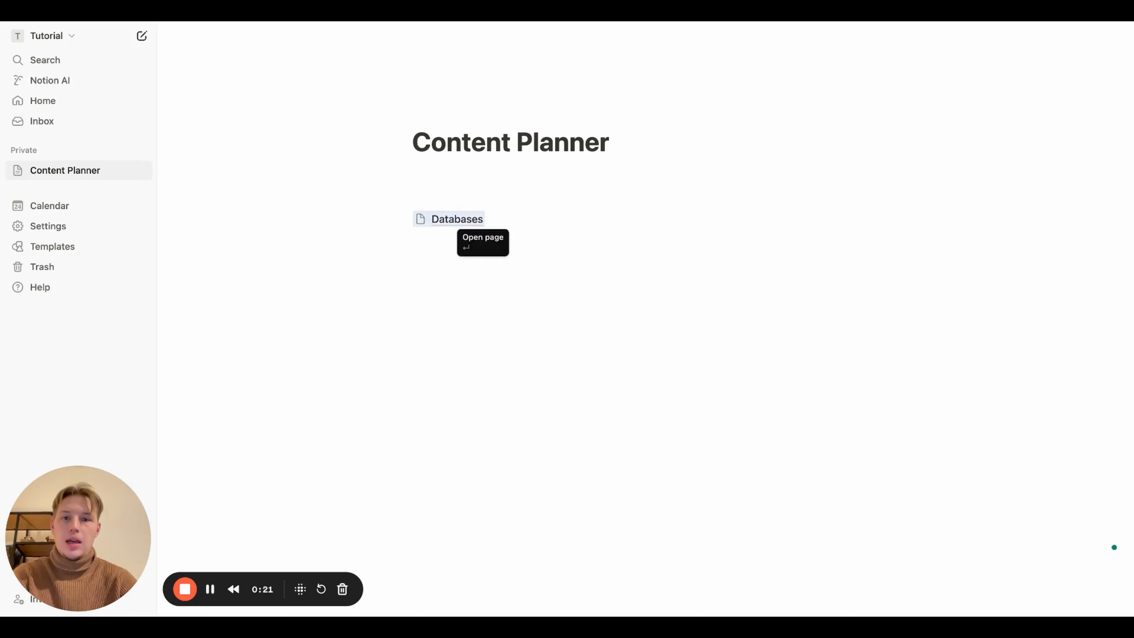
Open the Databases sub-page and give it the grey stacked-cylinder database icon.
{"action": "left_click", "coordinate": [464, 219]}
{"action": "left_click", "coordinate": [442, 112]}
{"action": "left_click", "coordinate": [437, 138]}
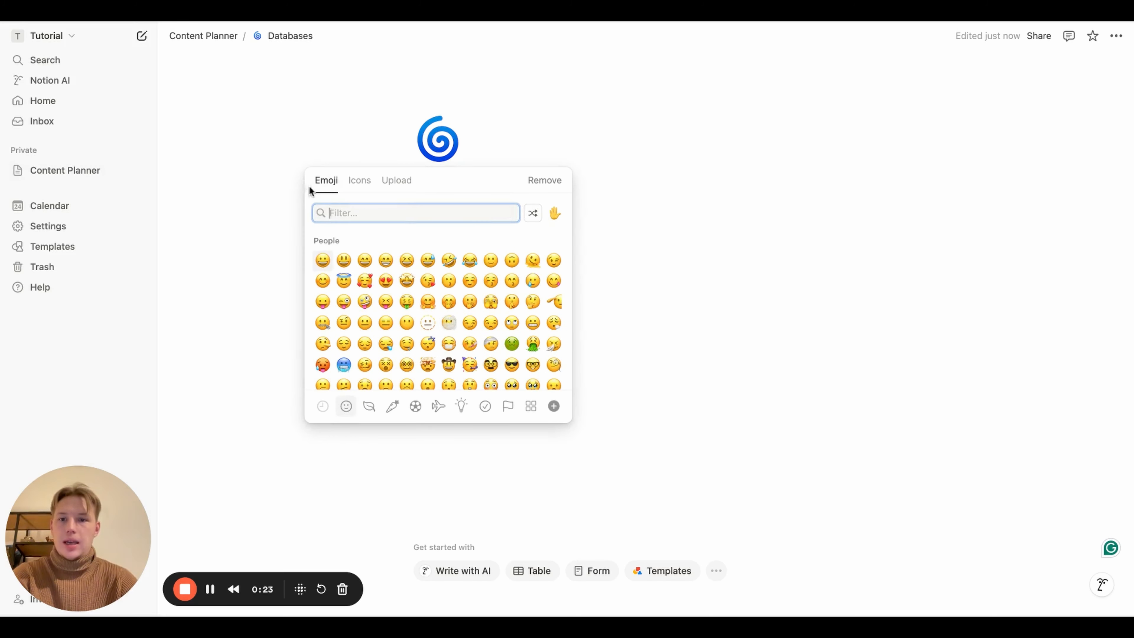
{"action": "left_click", "coordinate": [360, 180]}
{"action": "left_click", "coordinate": [464, 282]}
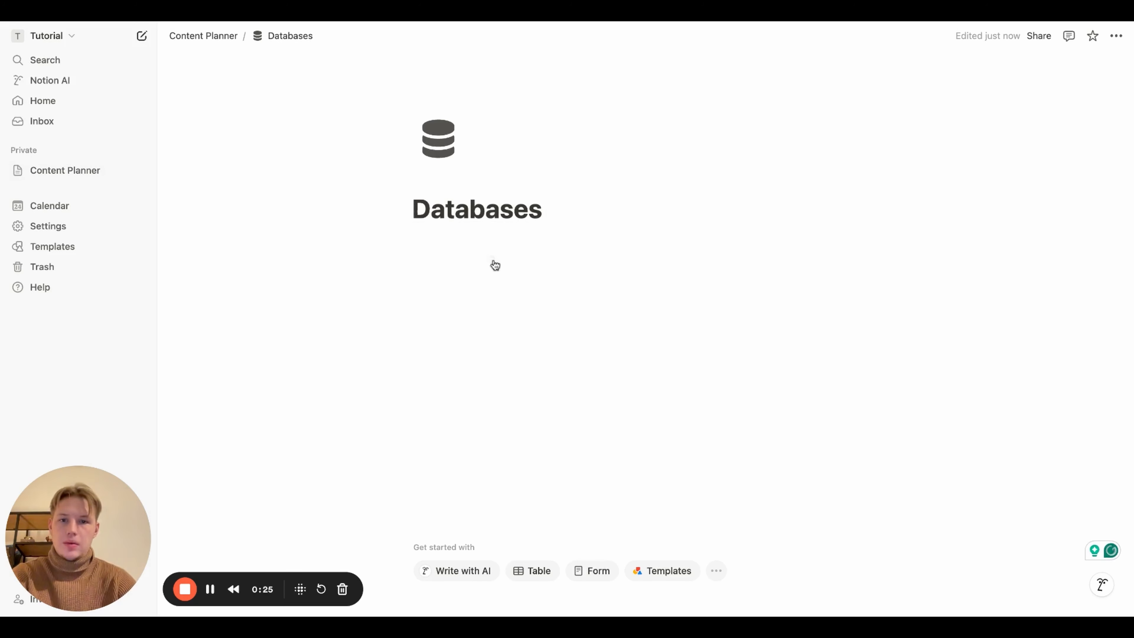
Create a new empty full-page database on the Databases page and title it Posts.
{"action": "left_click", "coordinate": [556, 235]}
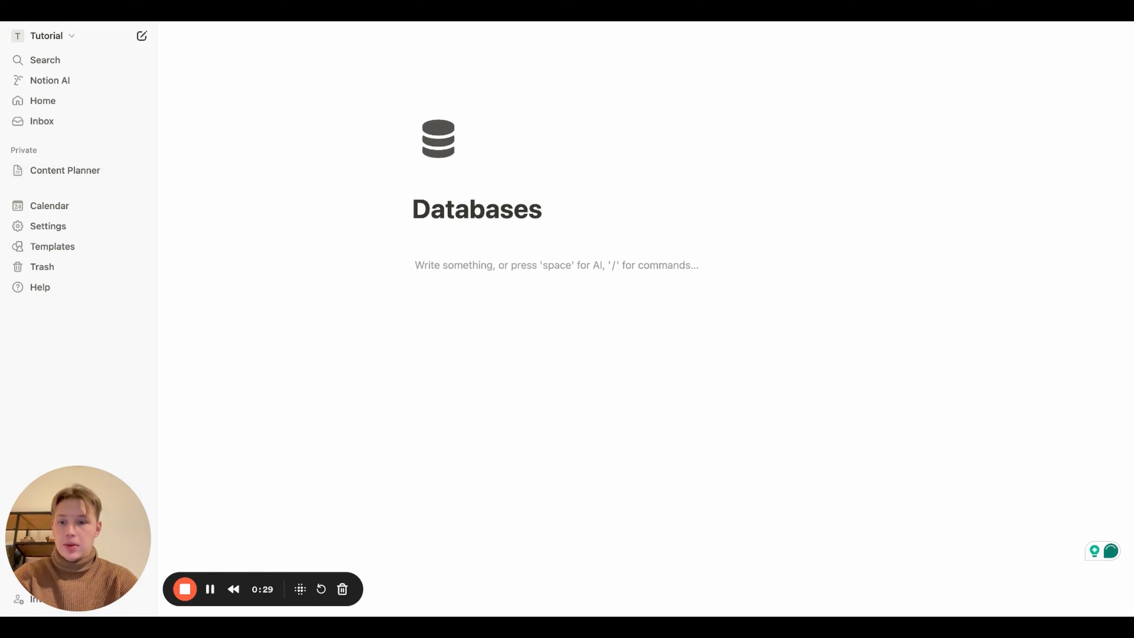
{"action": "type", "text": "/"}
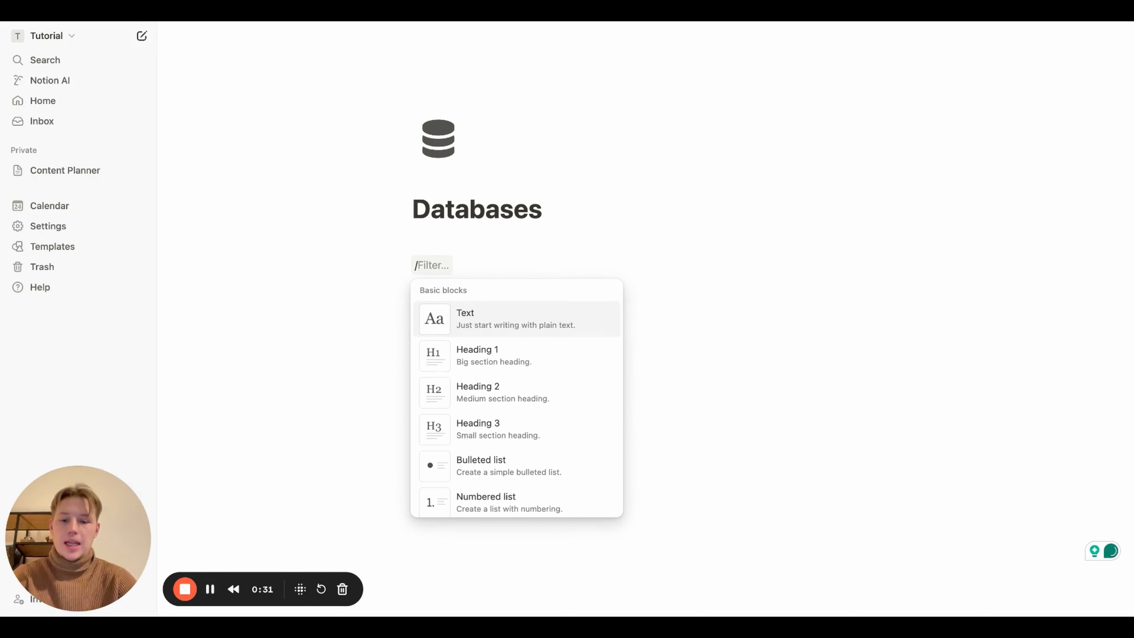
{"action": "type", "text": "data"}
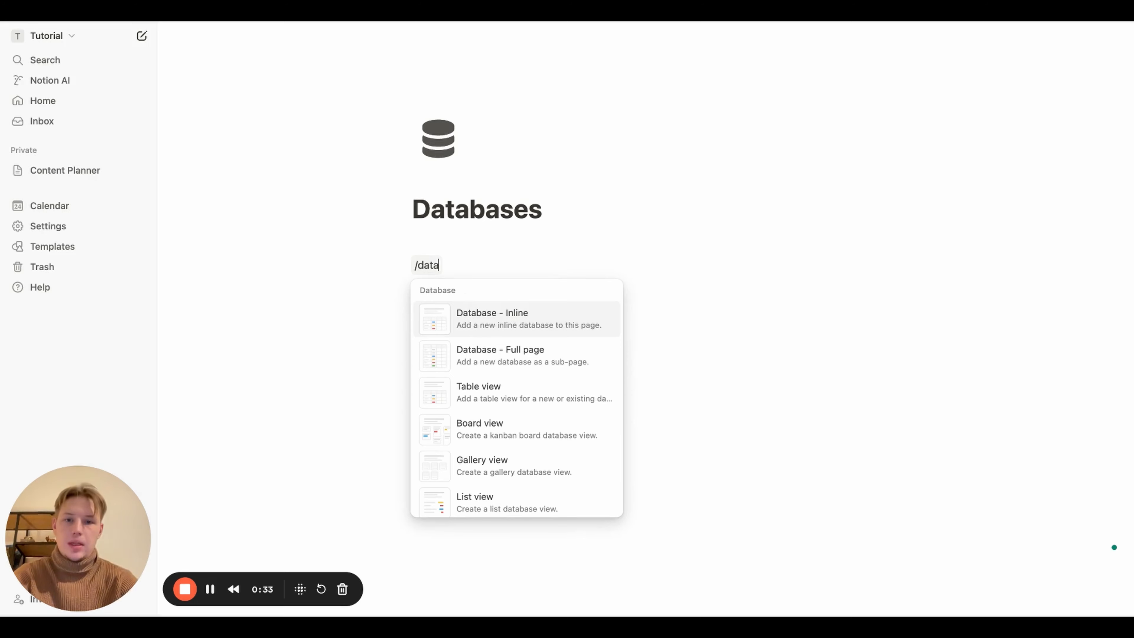
{"action": "key", "text": "Down"}
{"action": "key", "text": "Return"}
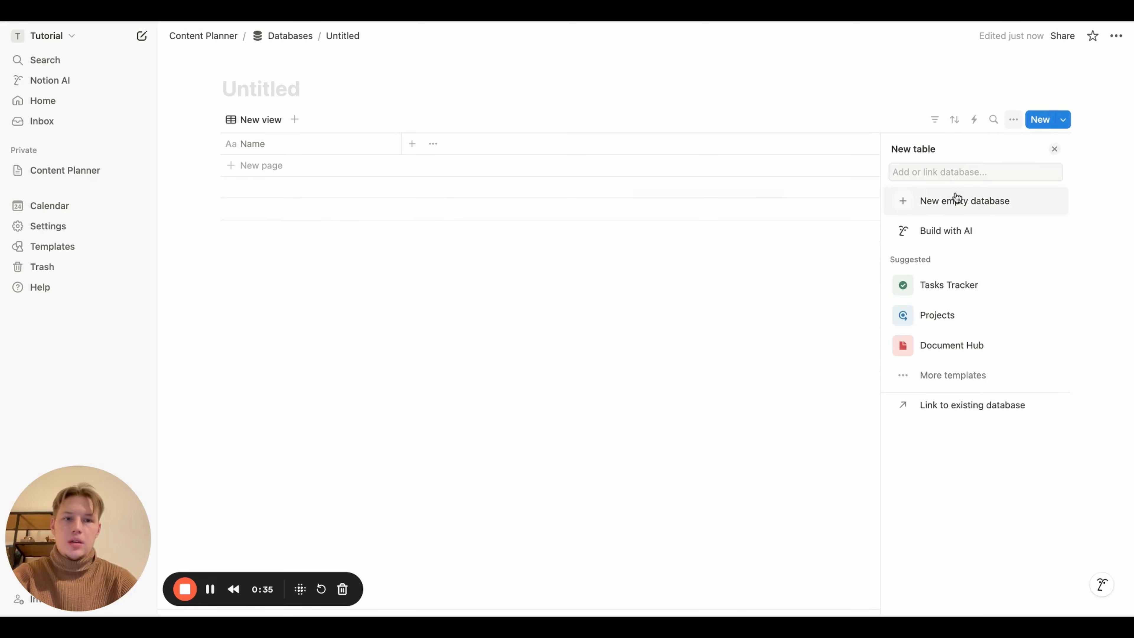
{"action": "left_click", "coordinate": [955, 197]}
{"action": "type", "text": "Posts"}
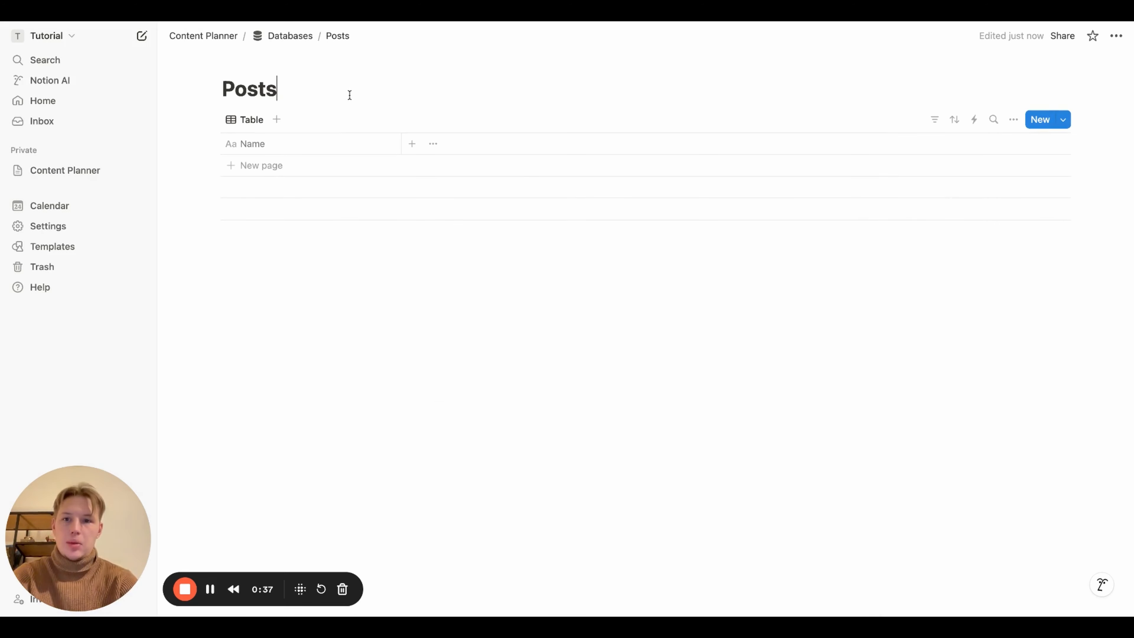
Give the Posts database the post card icon, finding it among the icons with the filter "pos".
{"action": "left_click", "coordinate": [251, 62]}
{"action": "left_click", "coordinate": [156, 116]}
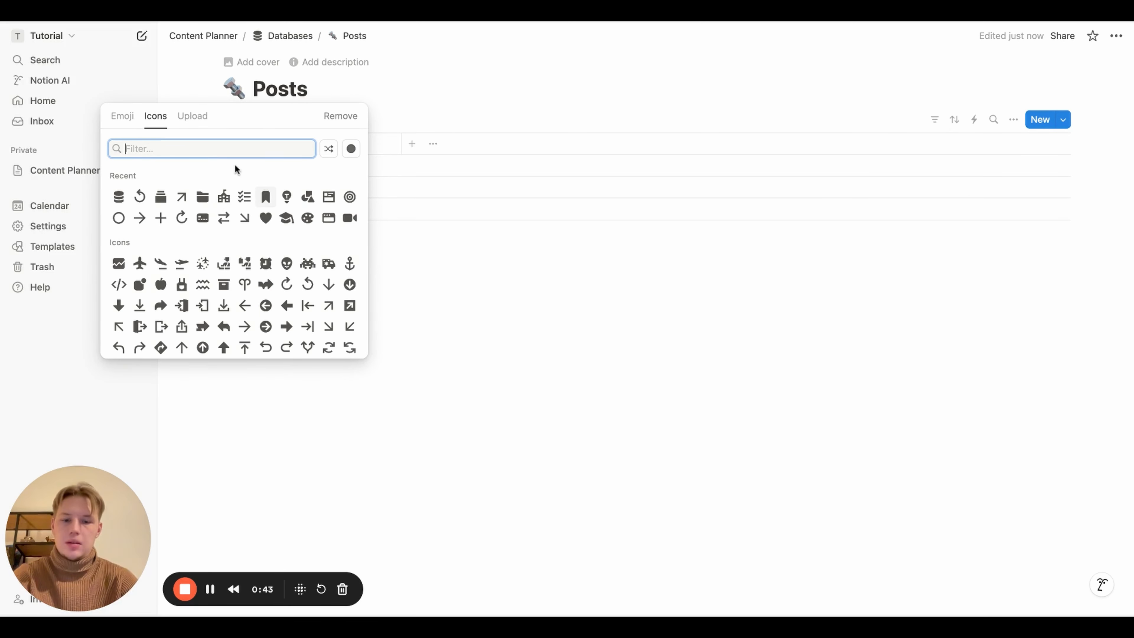
{"action": "type", "text": "pos"}
{"action": "left_click", "coordinate": [138, 178]}
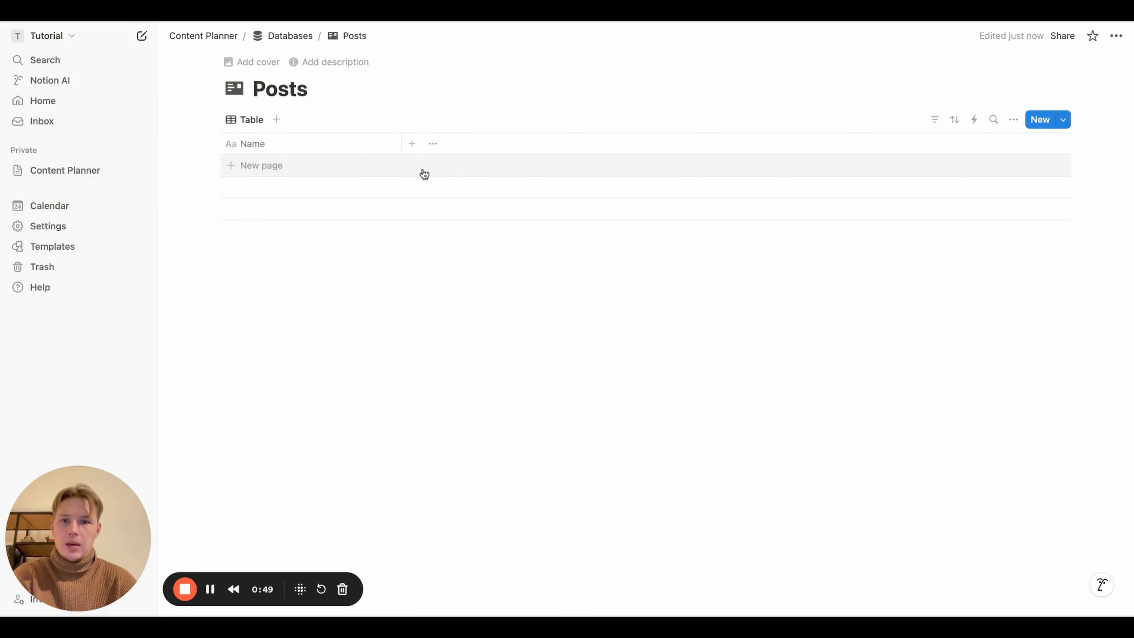
Add a Date property and a Status property to the Posts database.
{"action": "left_click", "coordinate": [413, 147]}
{"action": "type", "text": "date"}
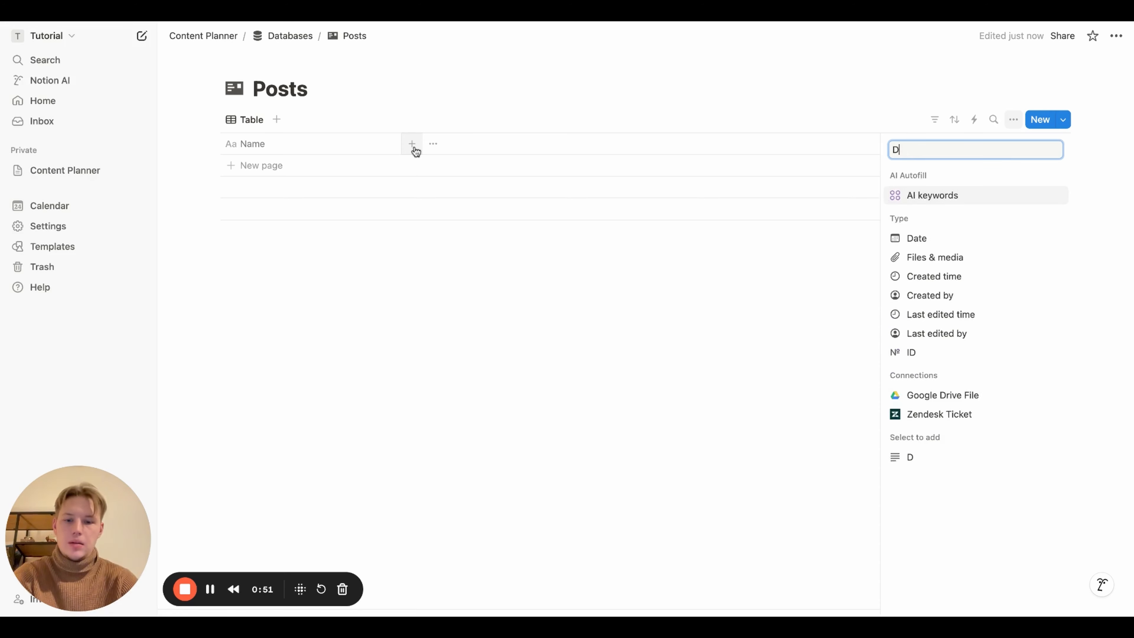
{"action": "key", "text": "Return"}
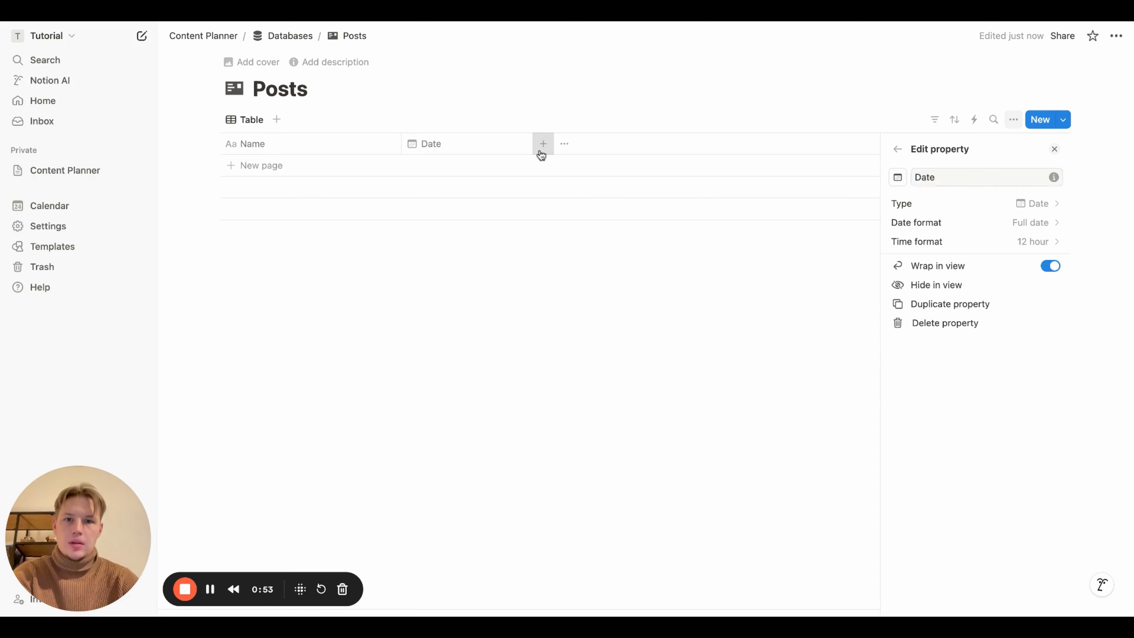
{"action": "left_click", "coordinate": [540, 153]}
{"action": "left_click", "coordinate": [541, 153]}
{"action": "type", "text": "S"}
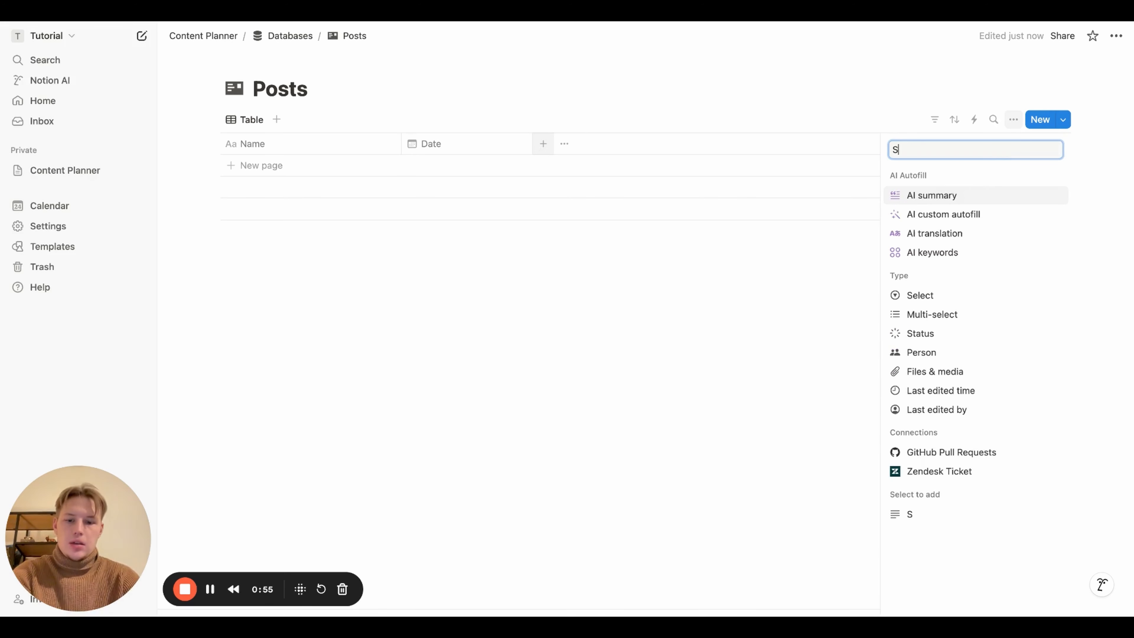
{"action": "type", "text": "tatus"}
{"action": "key", "text": "Return"}
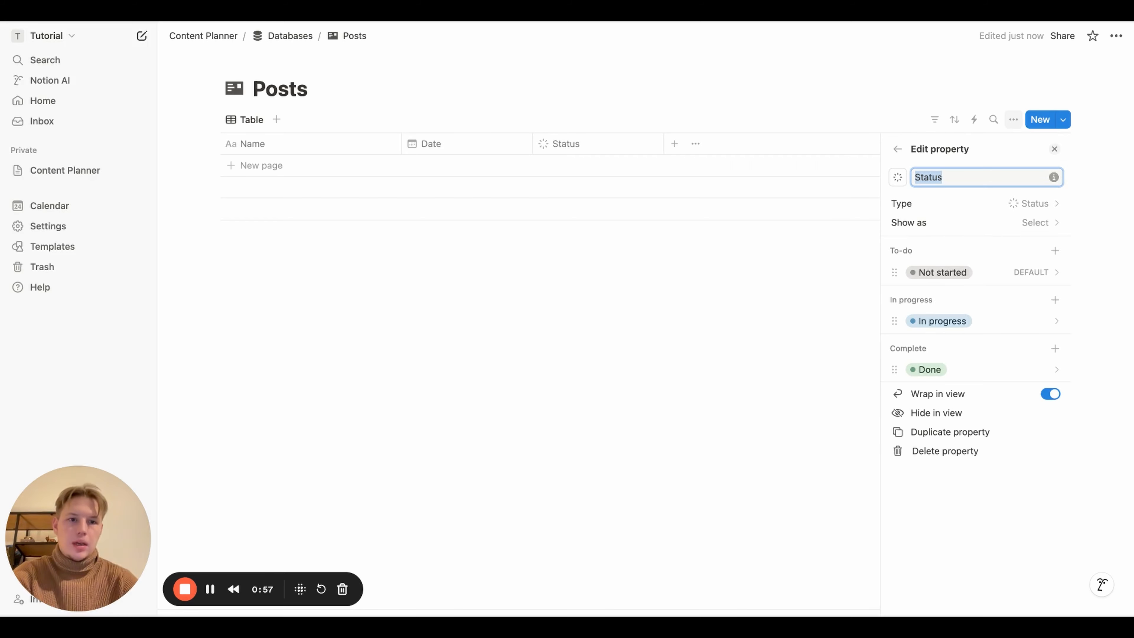
Rename the Status option in the To-do group to Draft and the option in the In progress group to Scheduled.
{"action": "left_click", "coordinate": [939, 272]}
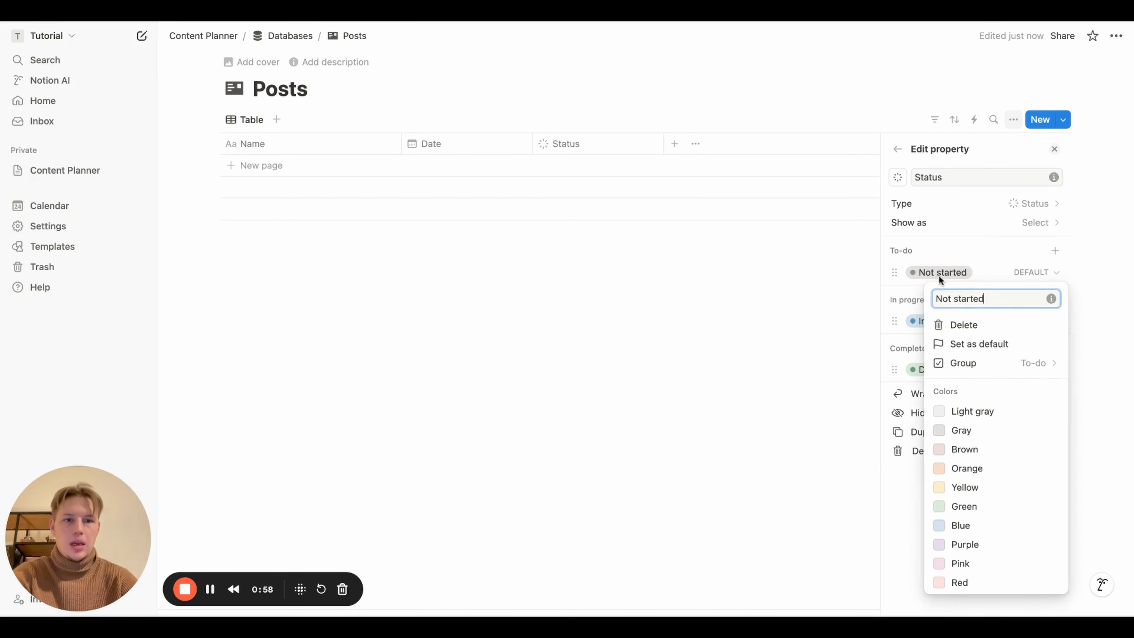
{"action": "triple_click", "coordinate": [962, 298]}
{"action": "type", "text": "Draft"}
{"action": "key", "text": "Return"}
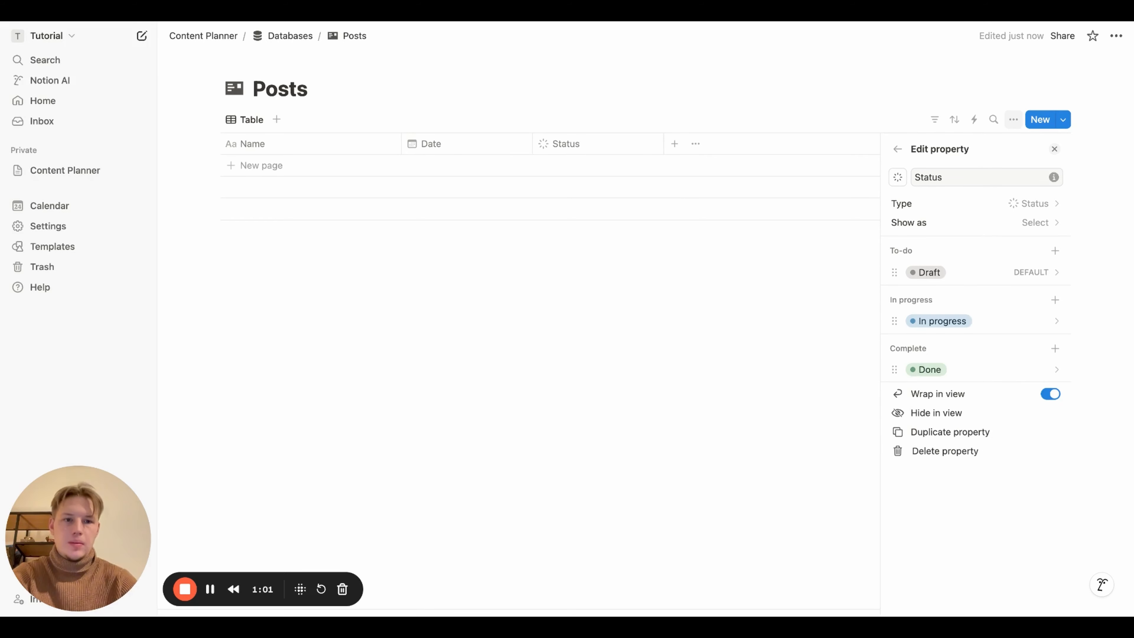
{"action": "left_click", "coordinate": [937, 321]}
{"action": "triple_click", "coordinate": [964, 312]}
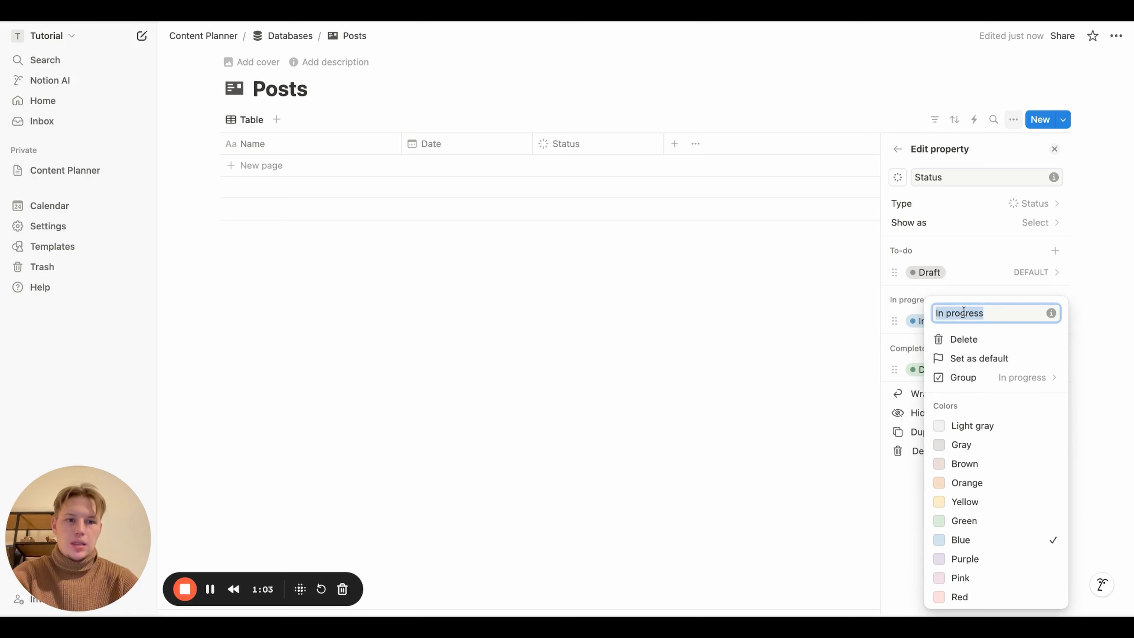
{"action": "type", "text": "Scheduled"}
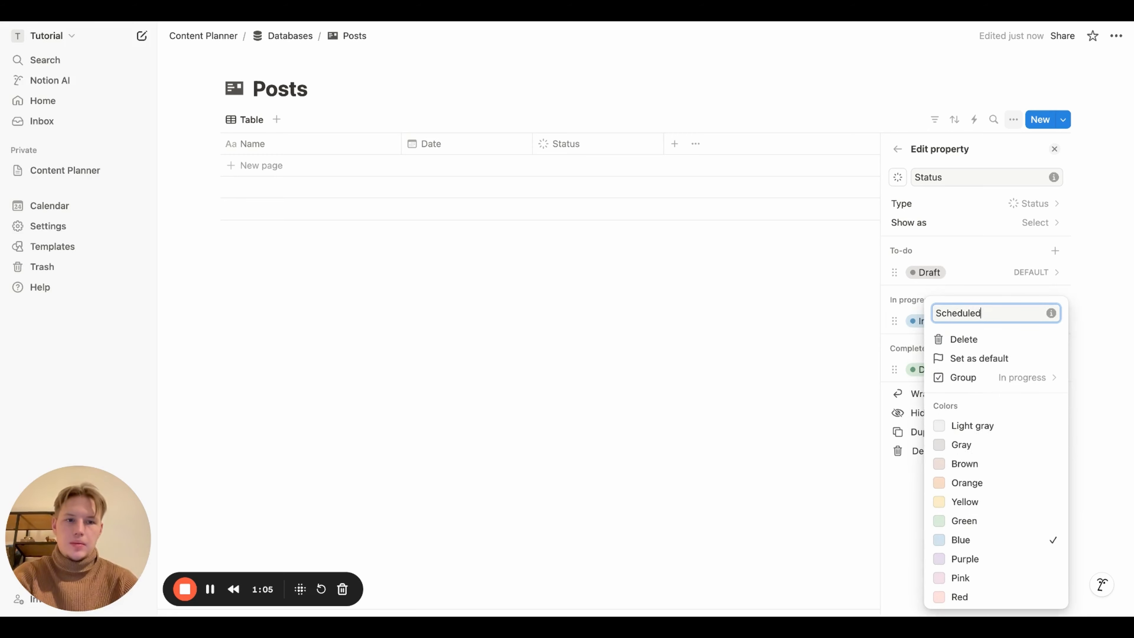
{"action": "key", "text": "Return"}
Rename the Status option in the Complete group to Published and finish editing the property.
{"action": "left_click", "coordinate": [927, 369]}
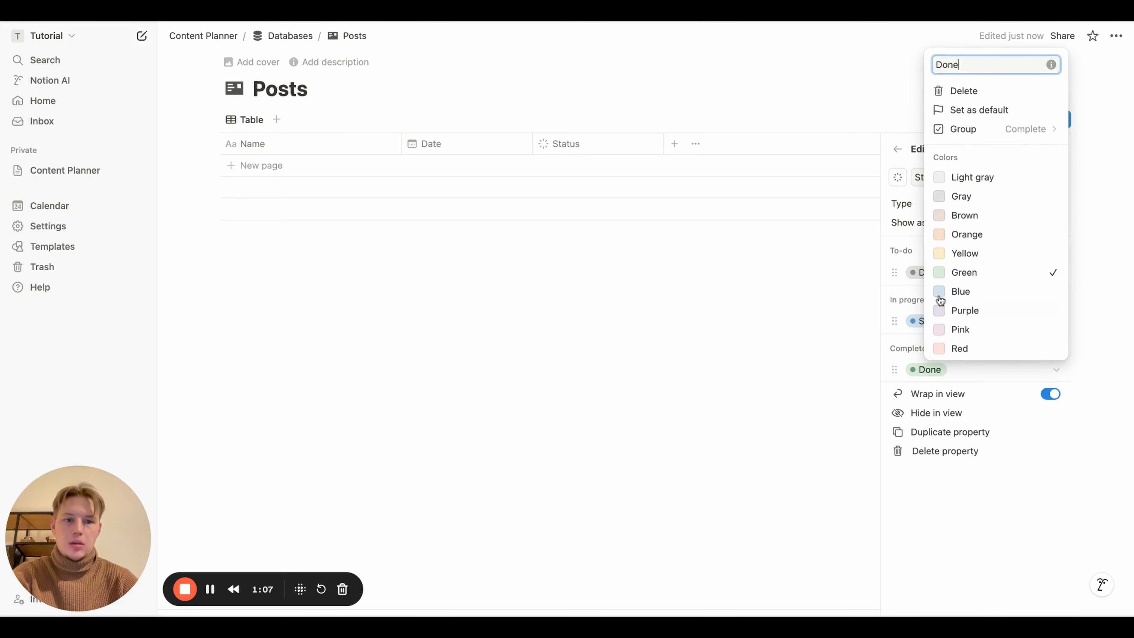
{"action": "triple_click", "coordinate": [952, 65]}
{"action": "type", "text": "Published"}
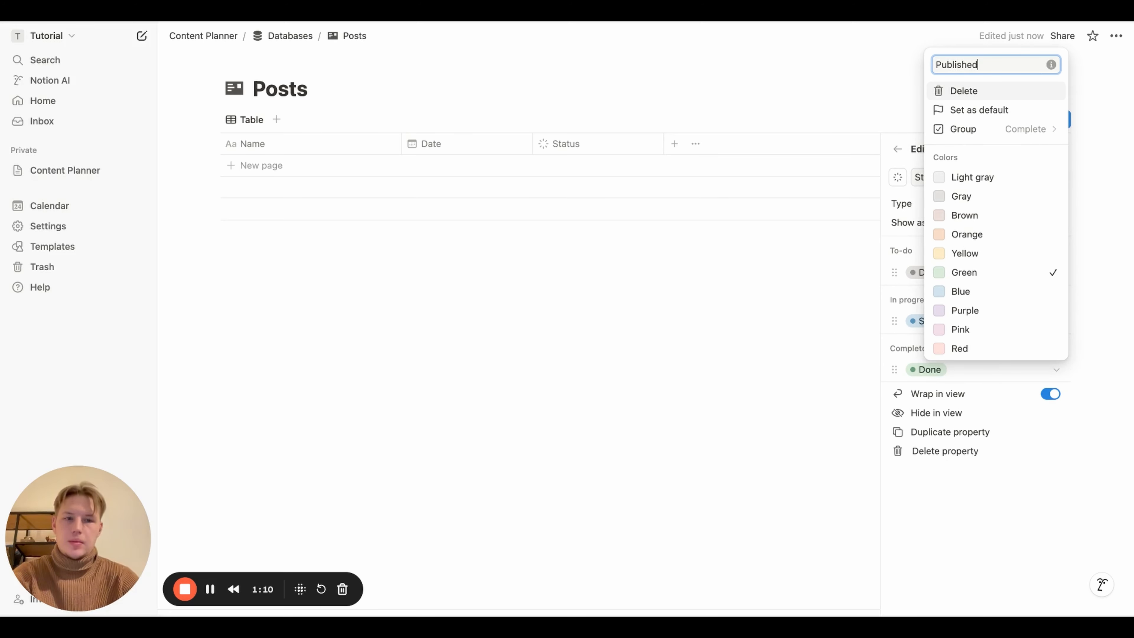
{"action": "key", "text": "Return"}
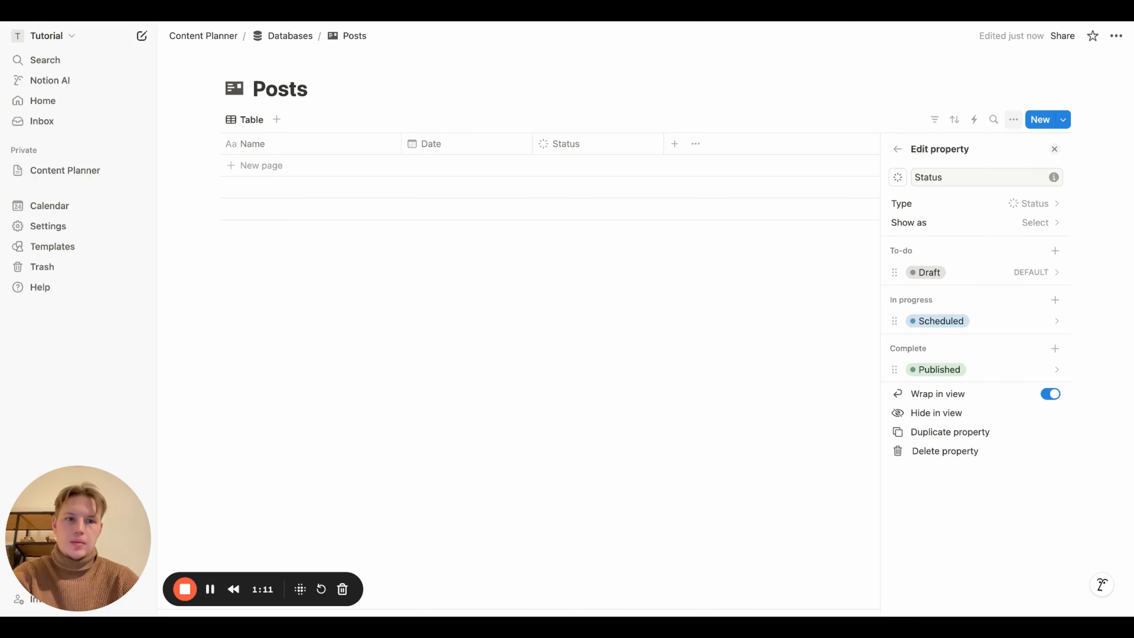
{"action": "left_click", "coordinate": [780, 267]}
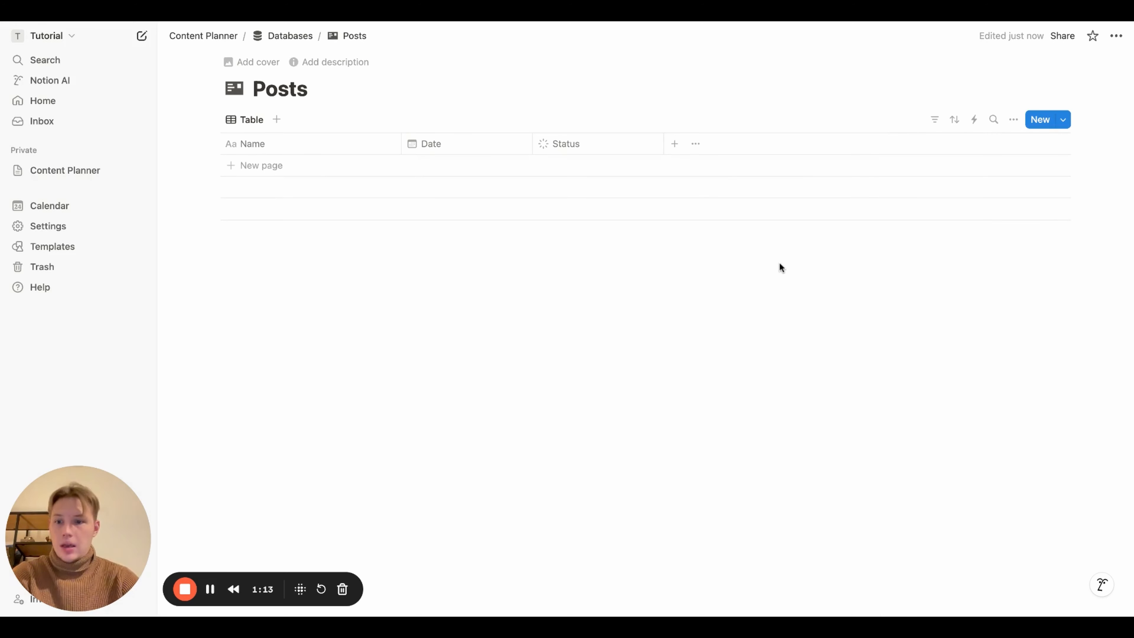
Return to the Databases page and create a new empty full-page database titled Categories below Posts.
{"action": "left_click", "coordinate": [302, 45]}
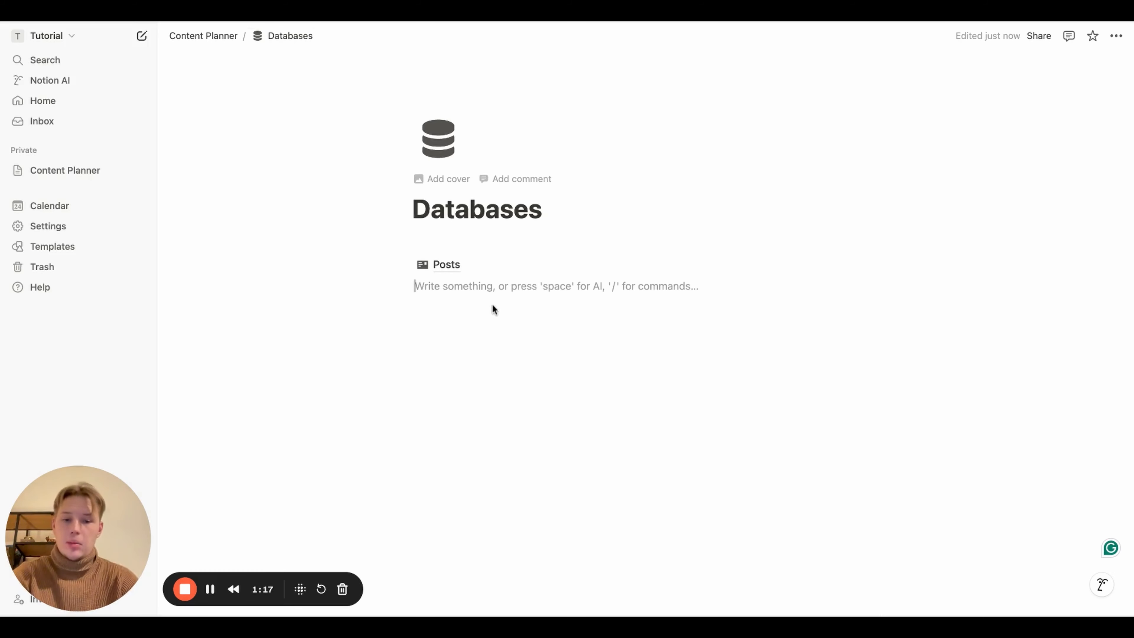
{"action": "type", "text": "/data"}
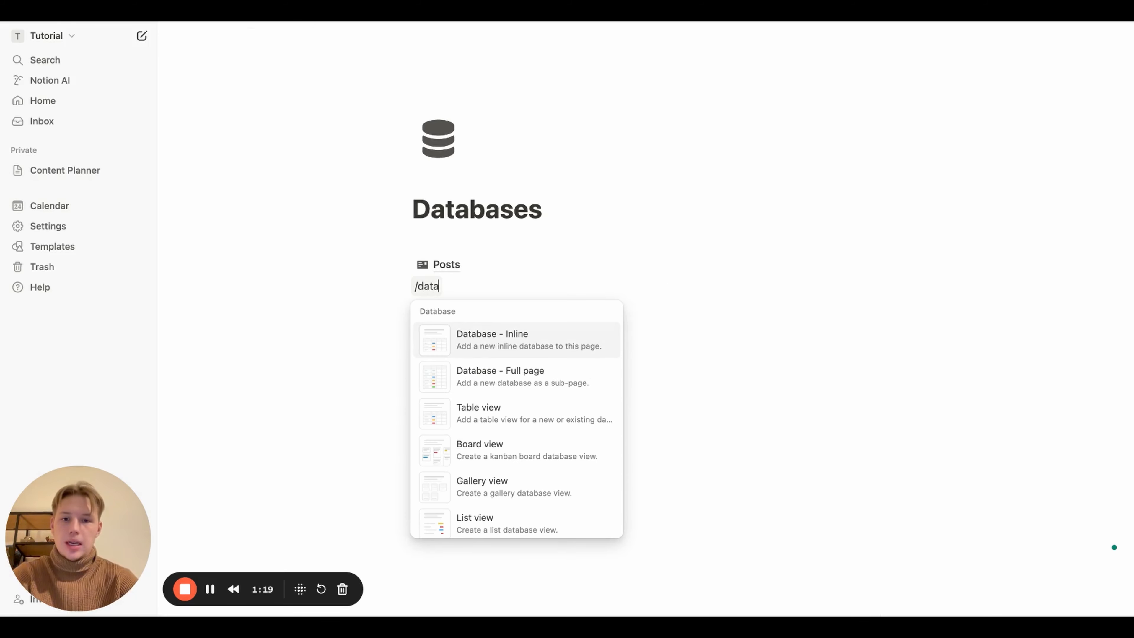
{"action": "key", "text": "Down"}
{"action": "key", "text": "Return"}
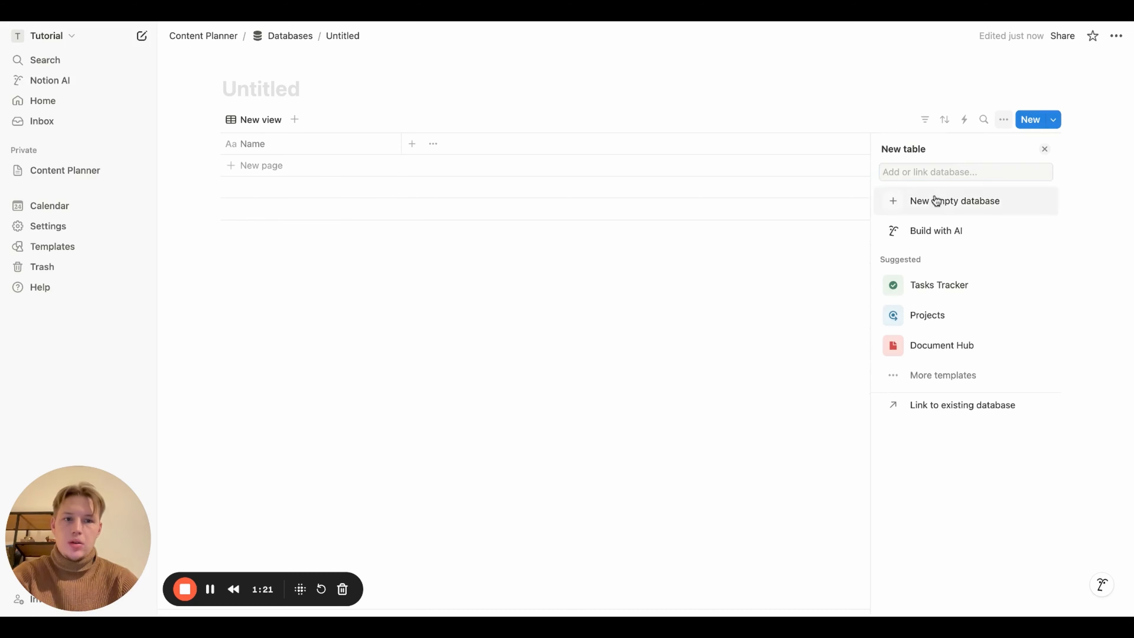
{"action": "left_click", "coordinate": [936, 200]}
{"action": "type", "text": "Ca"}
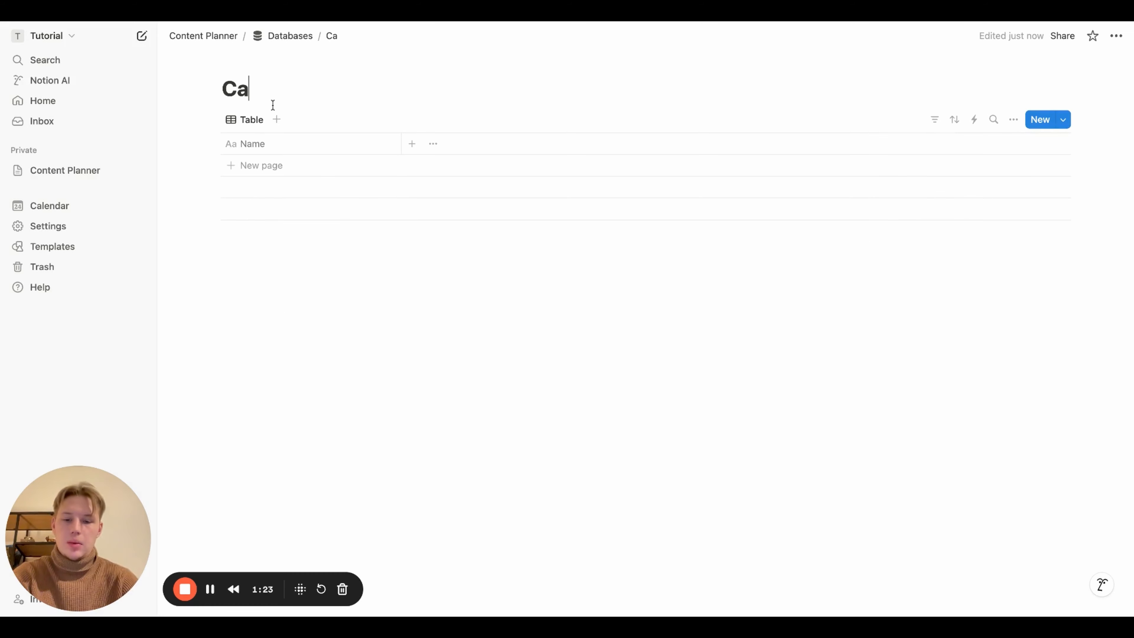
{"action": "type", "text": "tegories"}
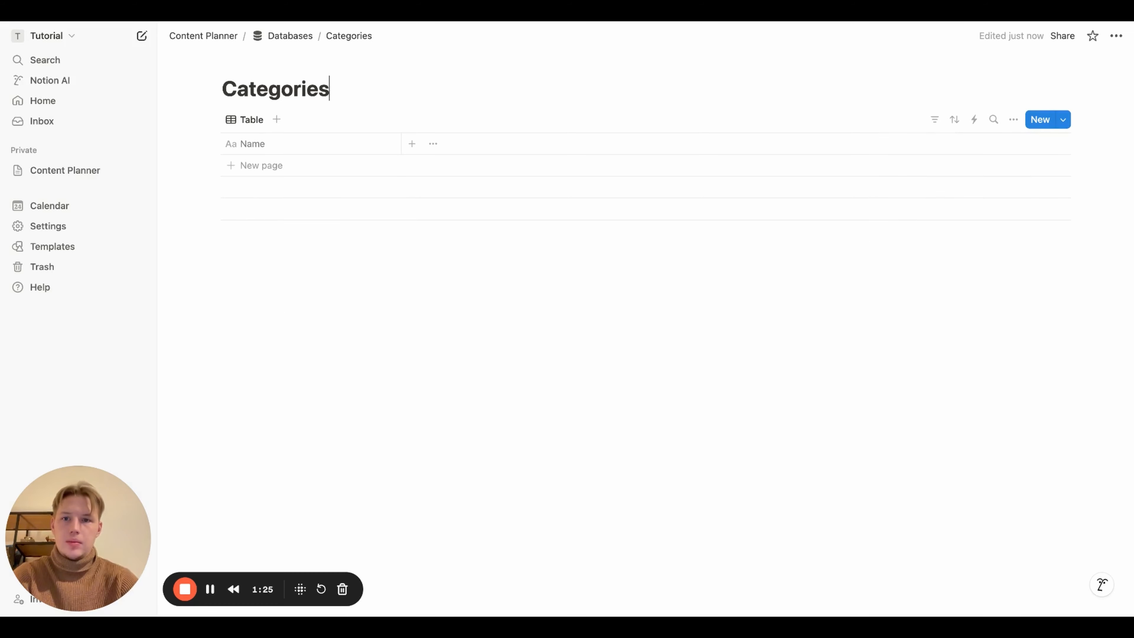
Give the Categories database the grey stacked-layers icon from the recently used icons.
{"action": "left_click", "coordinate": [260, 66]}
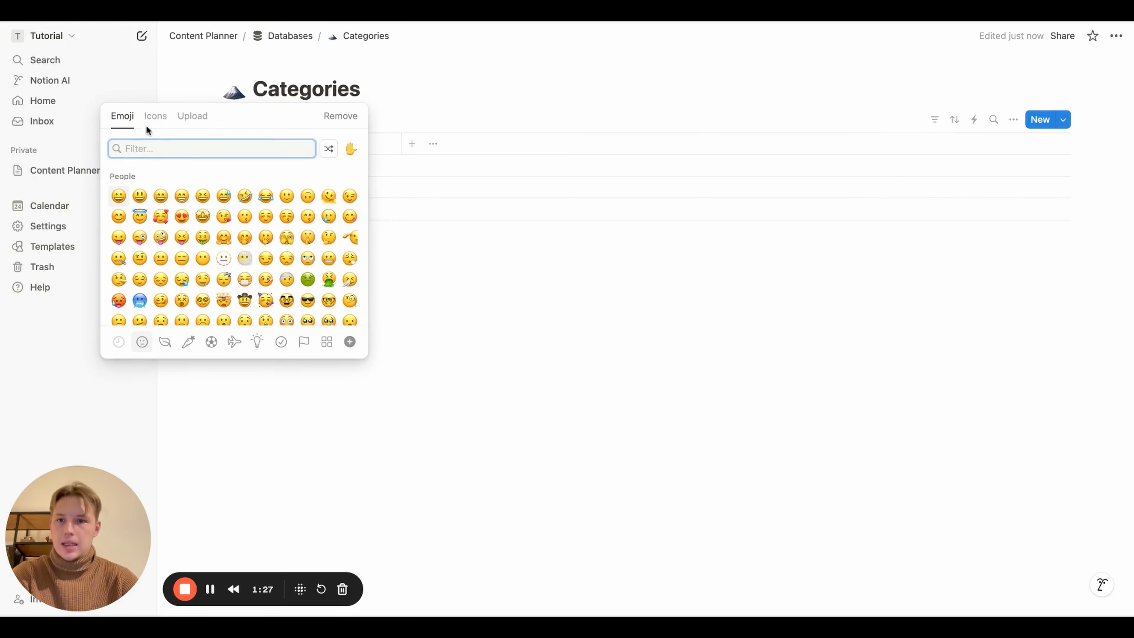
{"action": "left_click", "coordinate": [155, 117]}
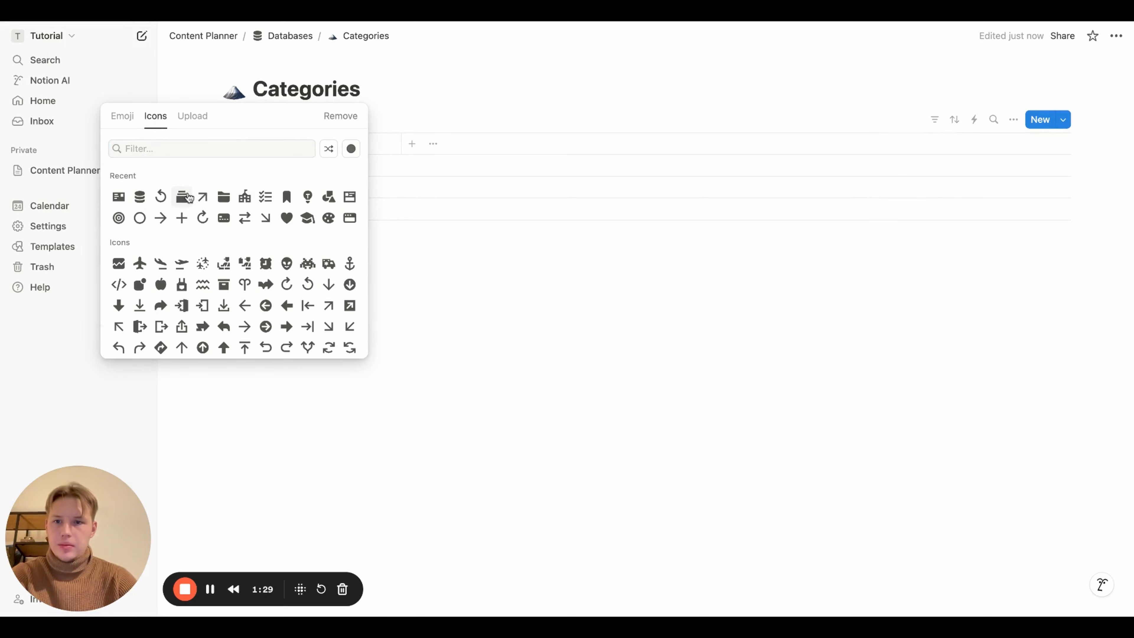
{"action": "left_click", "coordinate": [181, 196]}
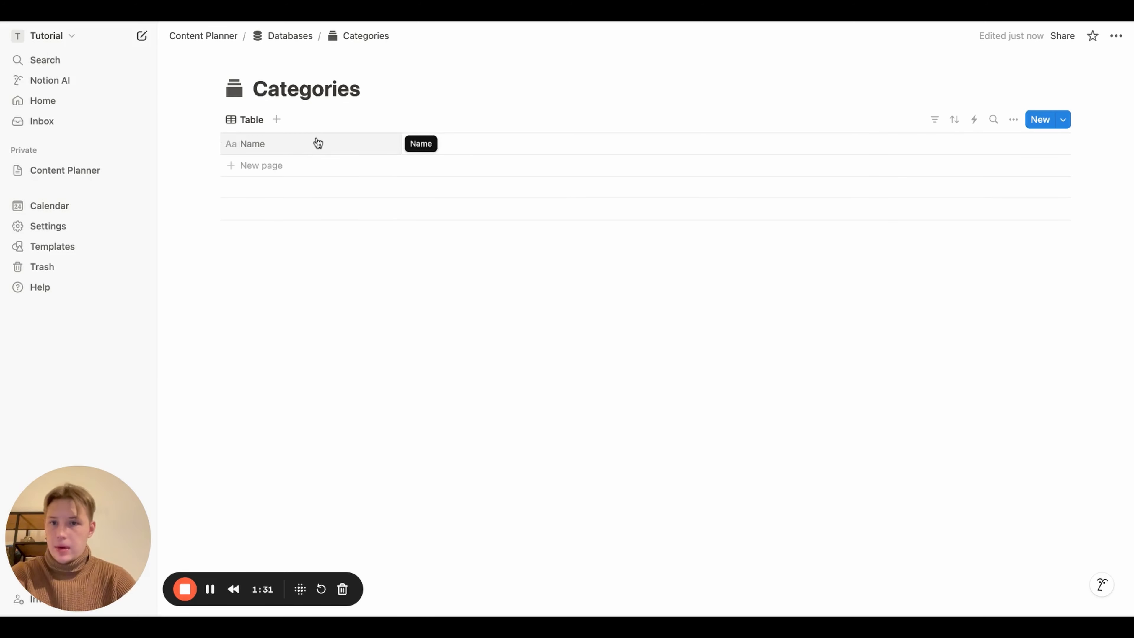
Add a property named Posts to the Categories database and make it a relation to the Posts database.
{"action": "left_click", "coordinate": [413, 143]}
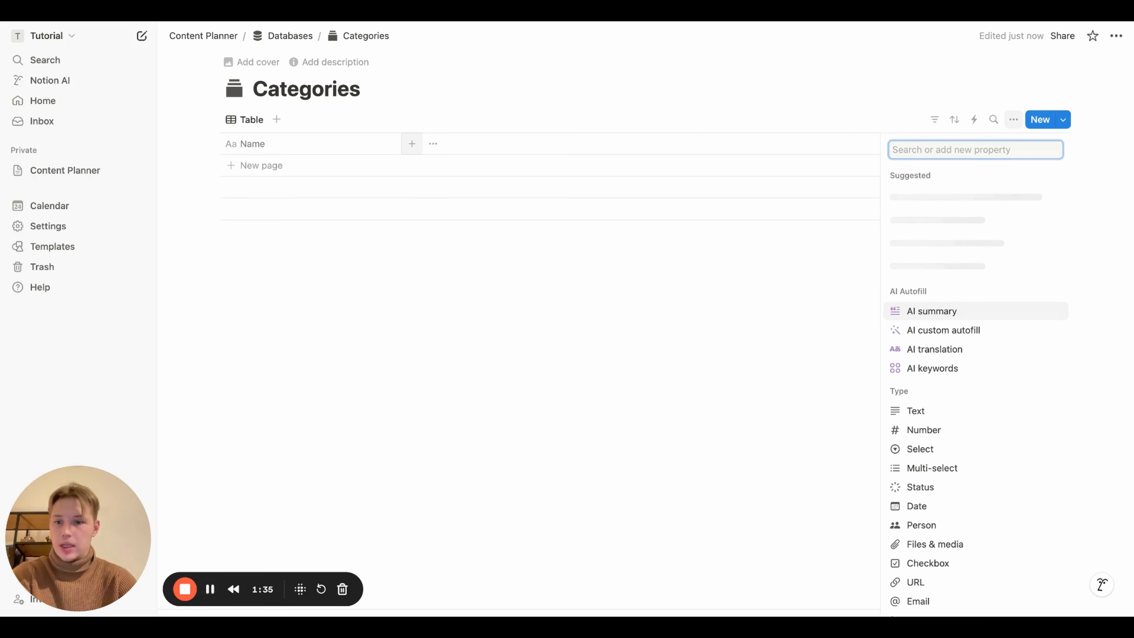
{"action": "type", "text": "Posts"}
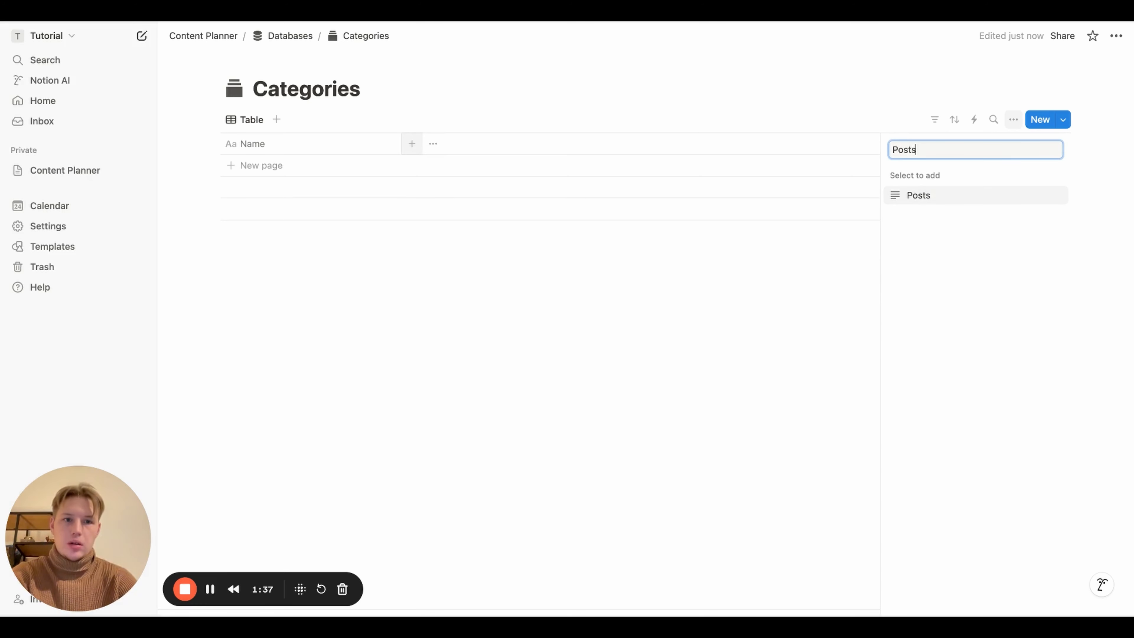
{"action": "key", "text": "Return"}
{"action": "left_click", "coordinate": [932, 203]}
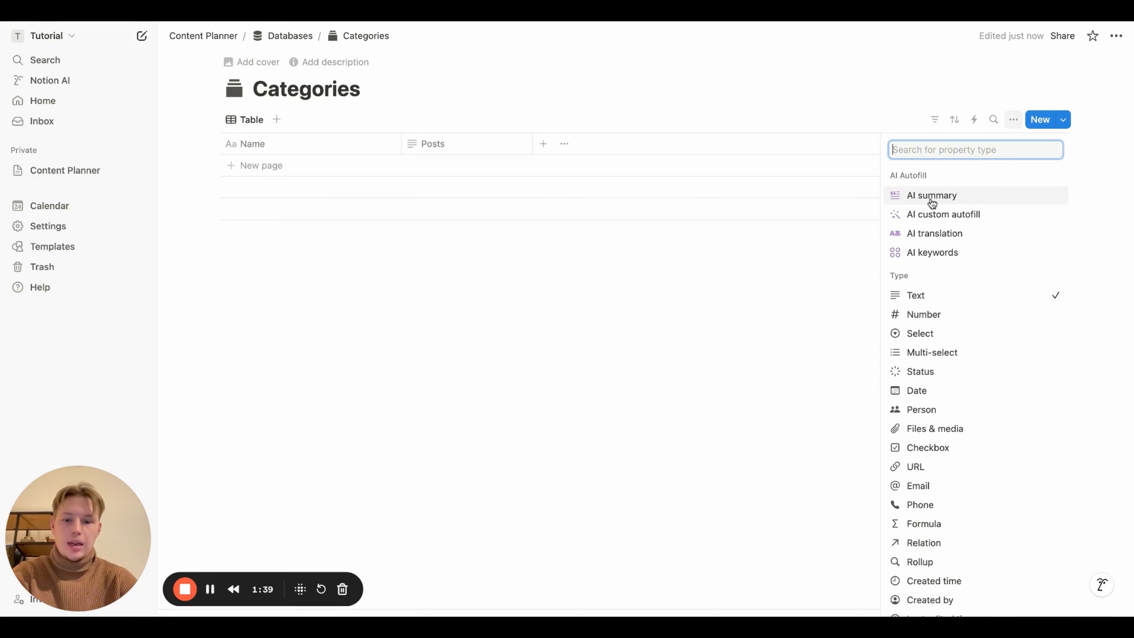
{"action": "type", "text": "rel"}
{"action": "left_click", "coordinate": [931, 196]}
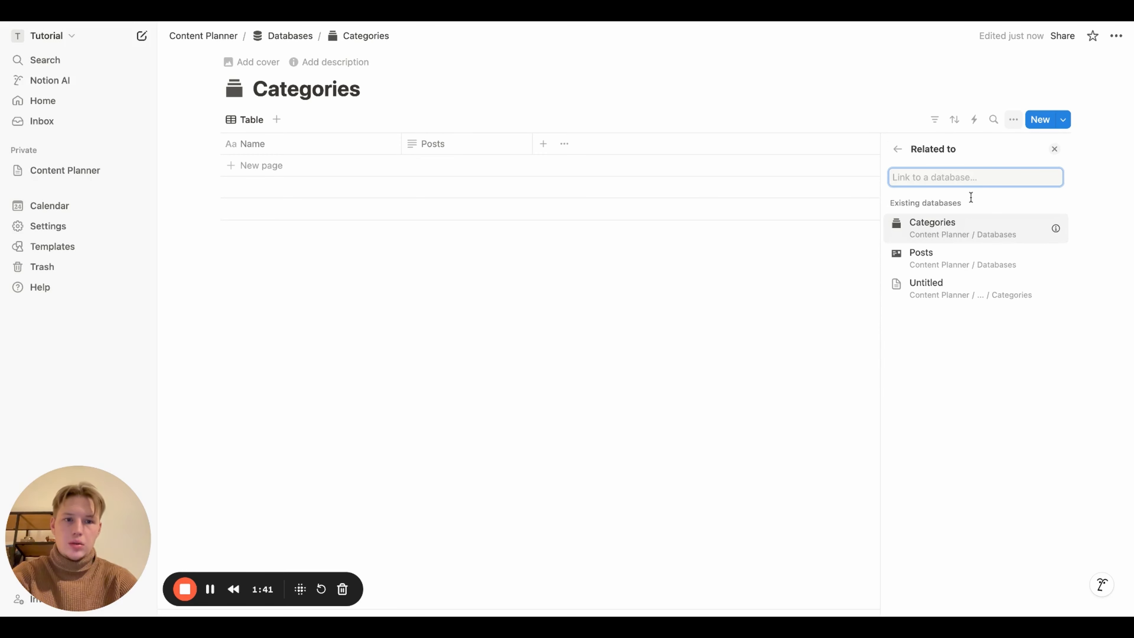
{"action": "left_click", "coordinate": [951, 258]}
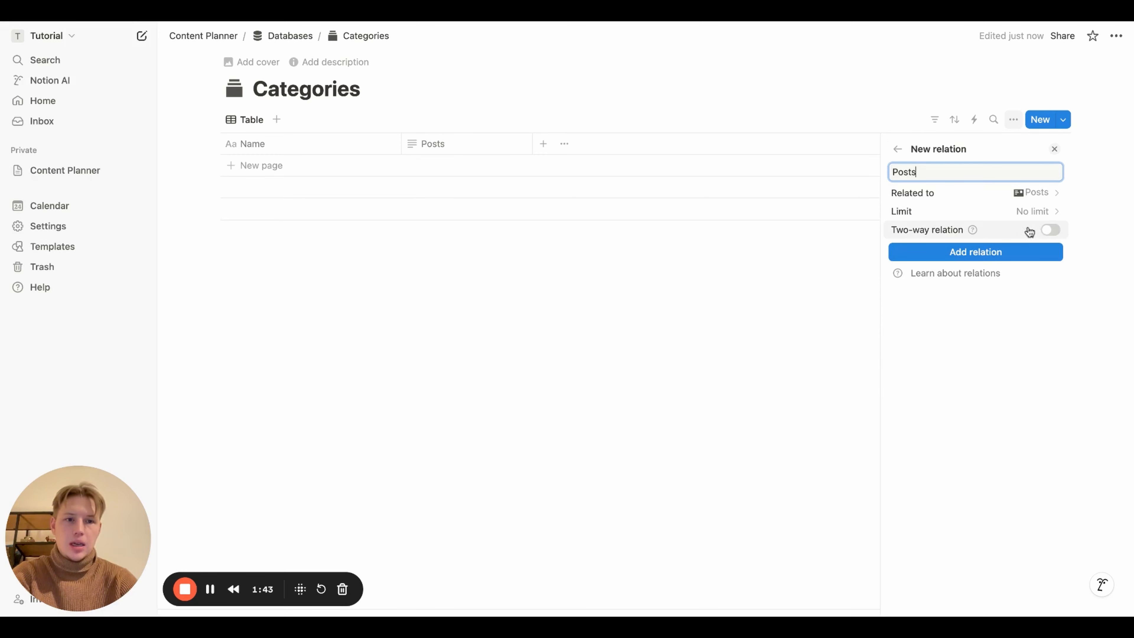
Make the Posts relation two-way with no limit and the default related property name Categories, and add it.
{"action": "left_click", "coordinate": [1051, 230]}
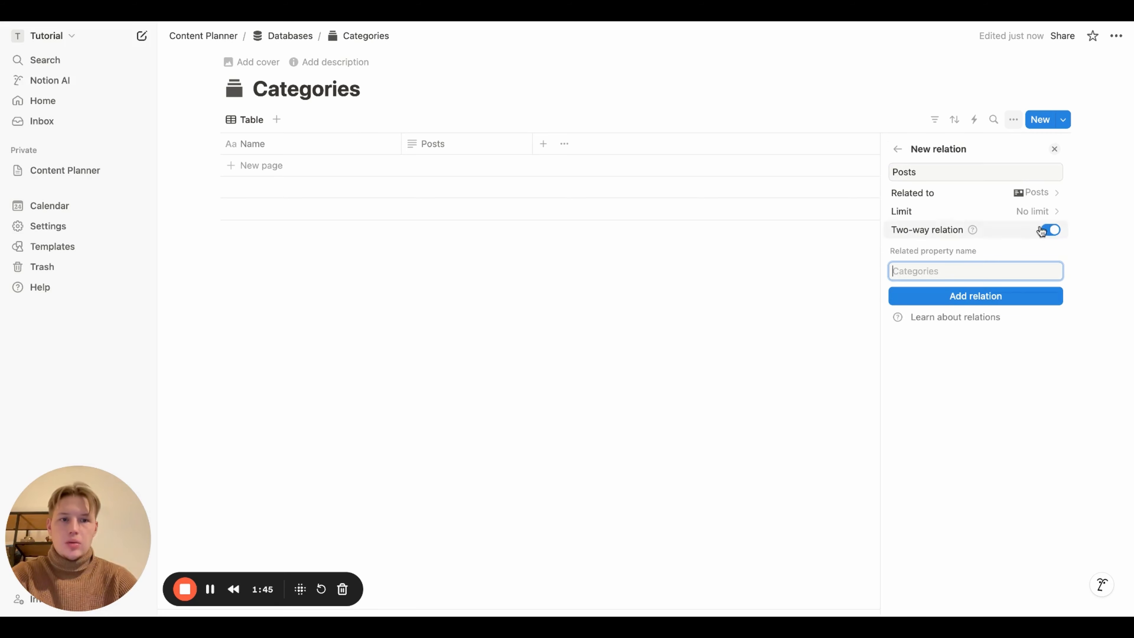
{"action": "left_click", "coordinate": [1036, 211]}
{"action": "left_click", "coordinate": [1025, 213]}
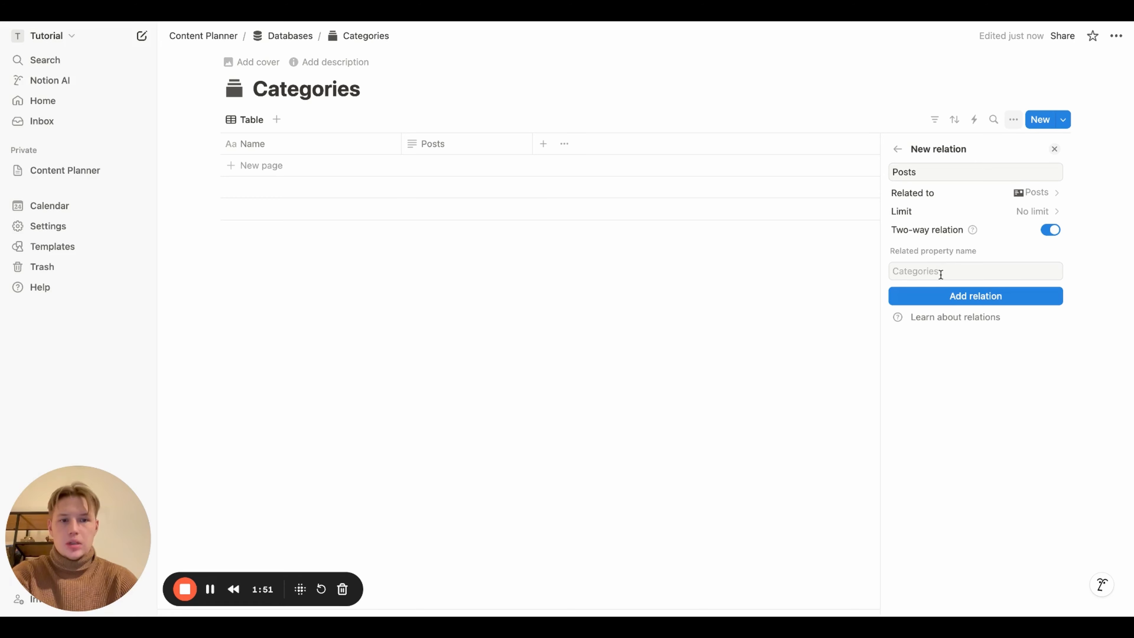
{"action": "left_click", "coordinate": [956, 296]}
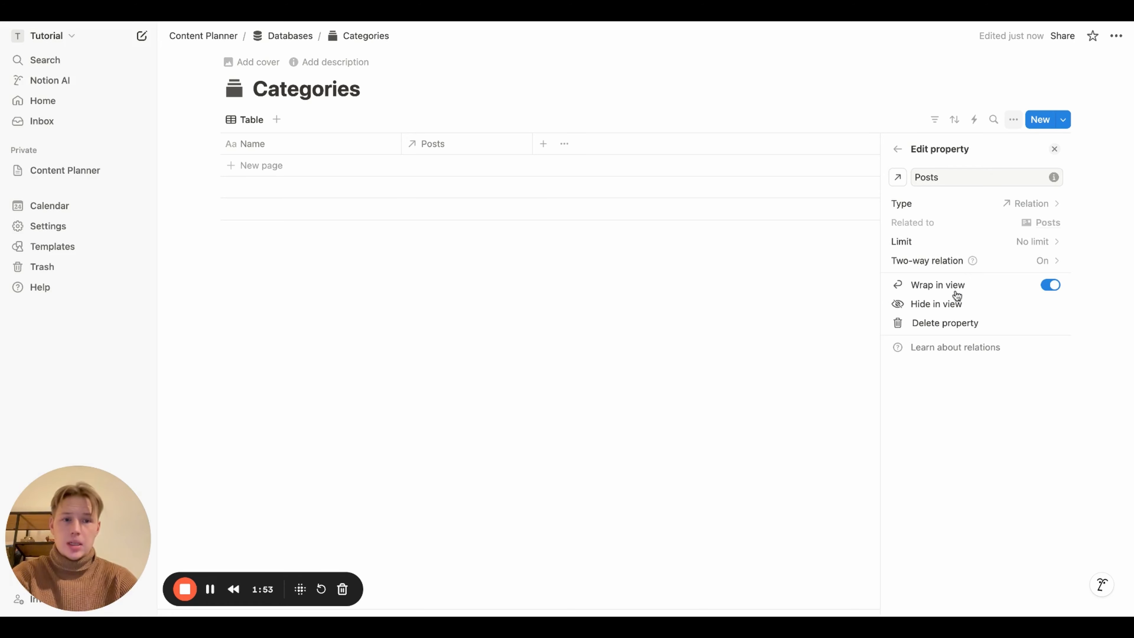
{"action": "left_click", "coordinate": [571, 259]}
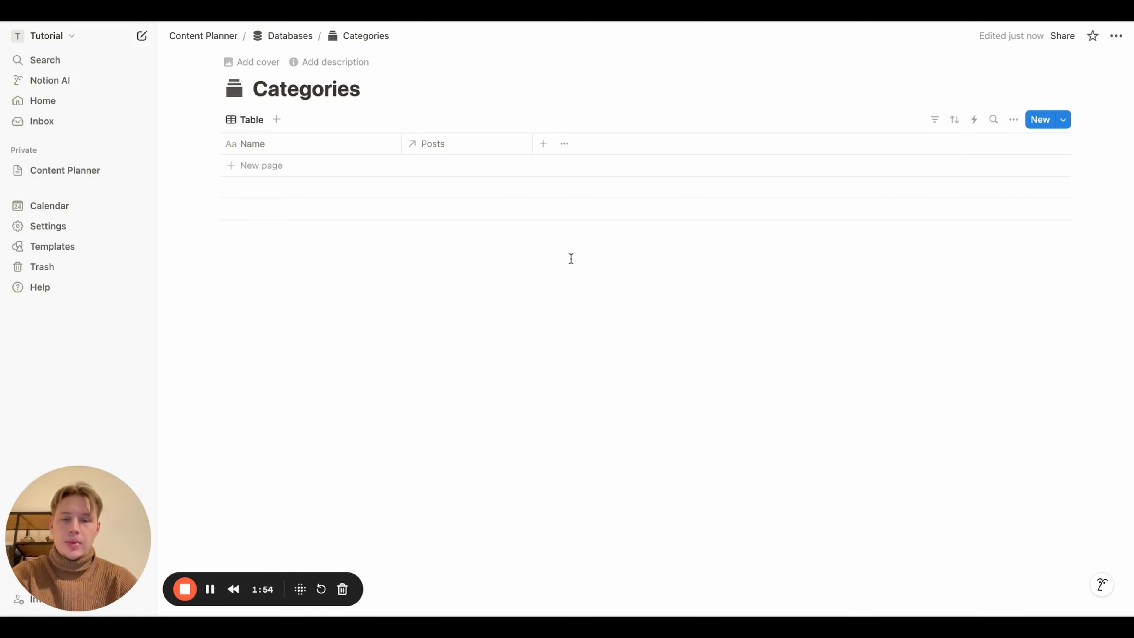
Add a property named Total posts to the Categories database and make it a Formula.
{"action": "left_click", "coordinate": [547, 149]}
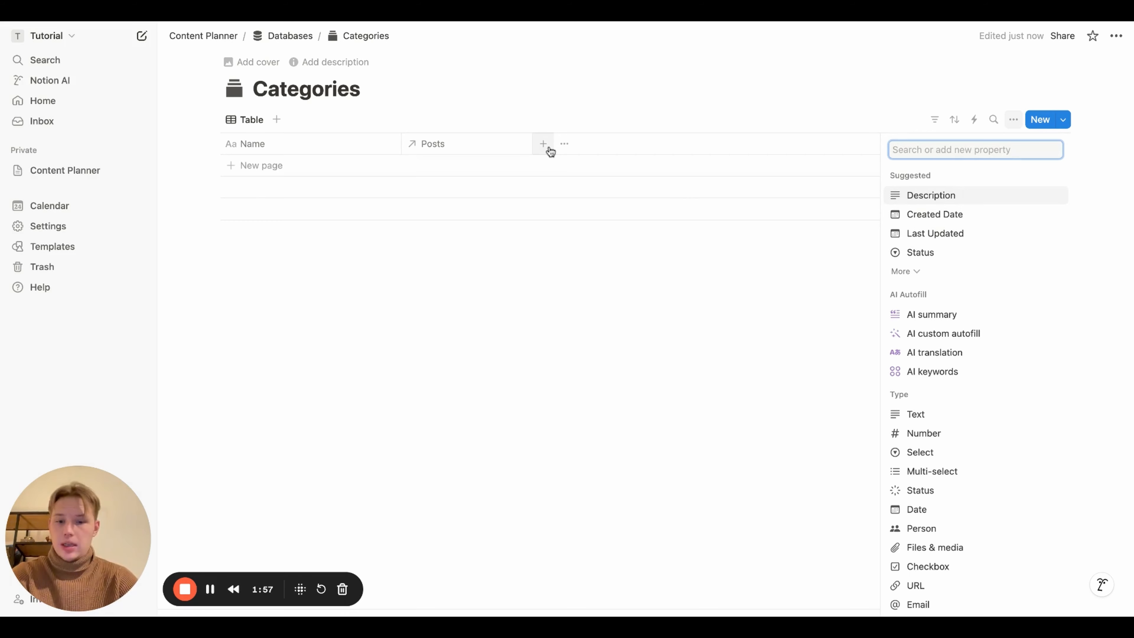
{"action": "type", "text": "Total posts"}
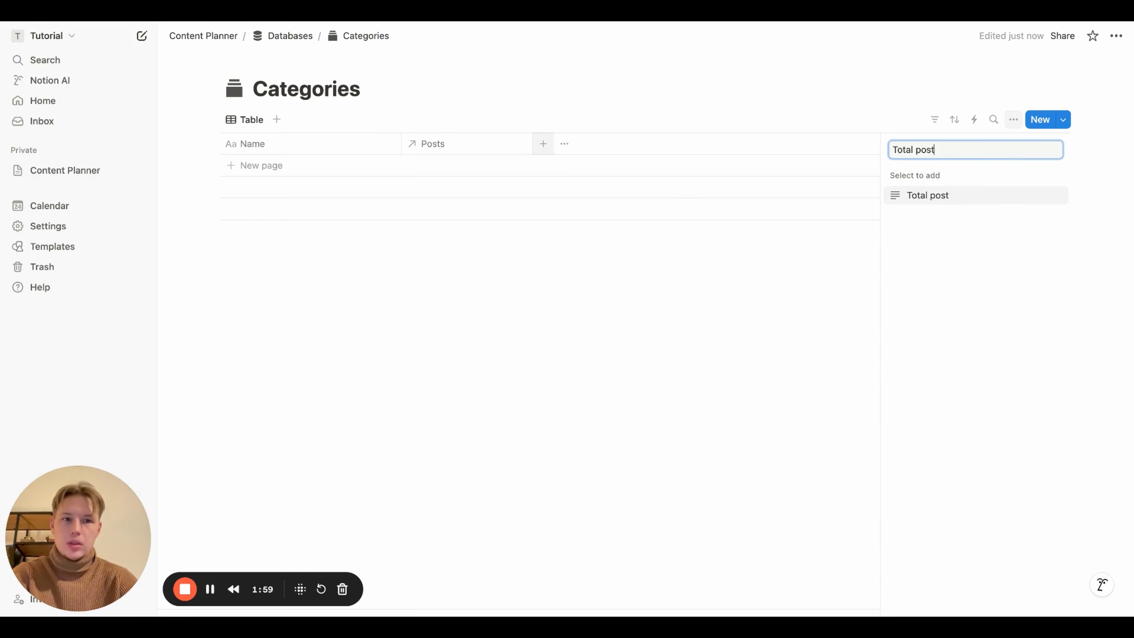
{"action": "key", "text": "Return"}
{"action": "left_click", "coordinate": [938, 203]}
{"action": "type", "text": "fo"}
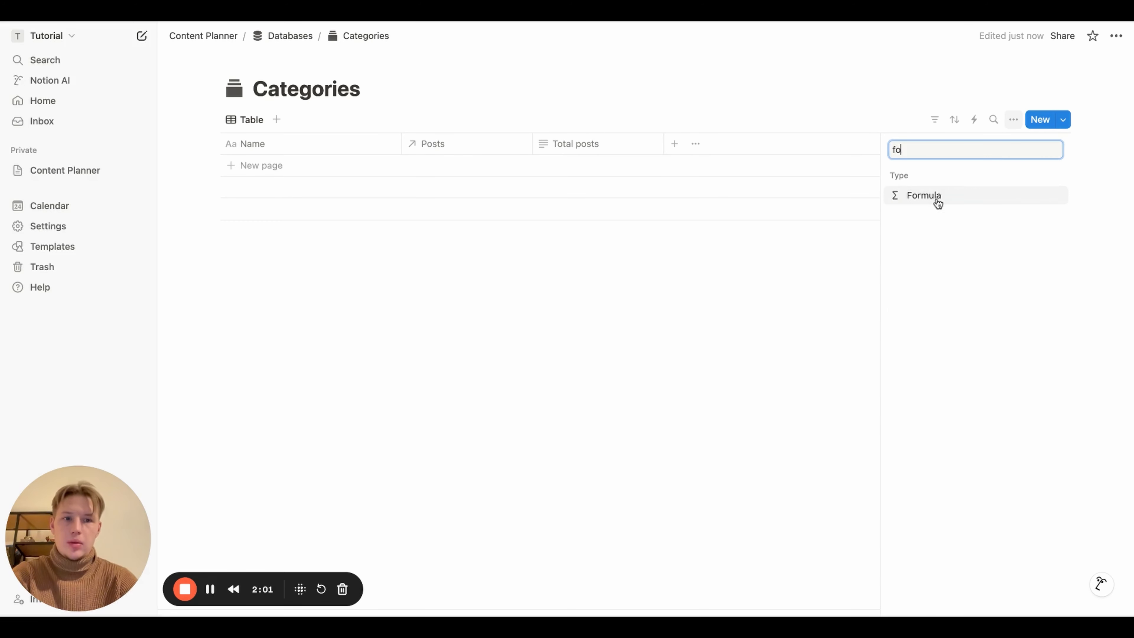
{"action": "left_click", "coordinate": [936, 196]}
Set the Total posts formula to "Total posts: " + Posts.length() and save it.
{"action": "left_click", "coordinate": [943, 222]}
{"action": "type", "text": "\""}
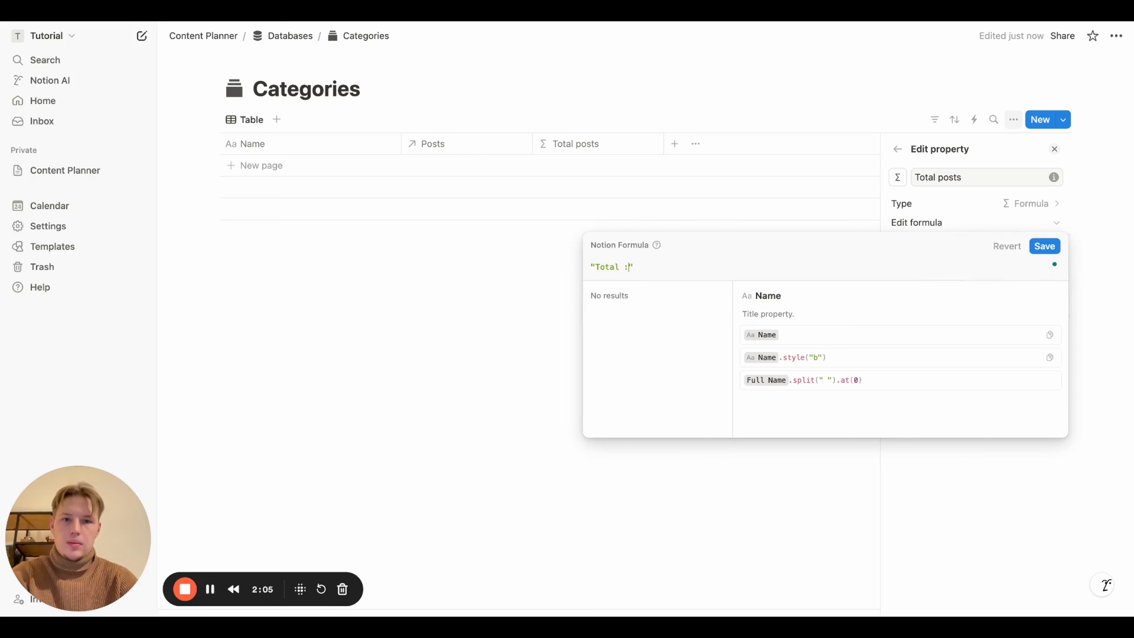
{"action": "type", "text": "\"Total posts"}
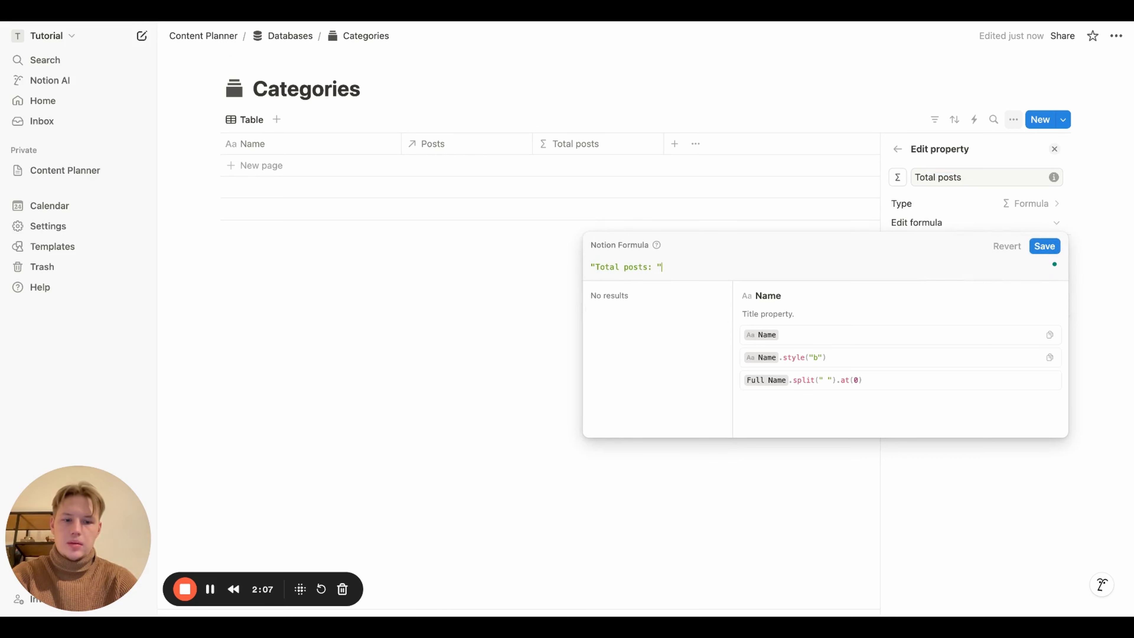
{"action": "type", "text": " + p"}
{"action": "key", "text": "Return"}
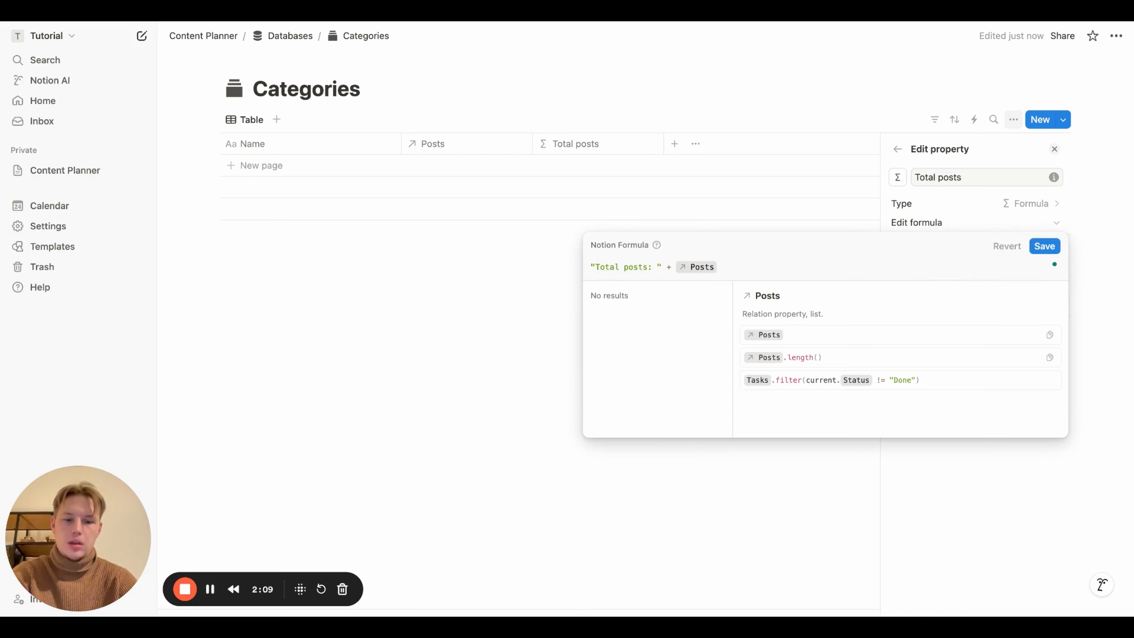
{"action": "type", "text": ".le"}
{"action": "key", "text": "Return"}
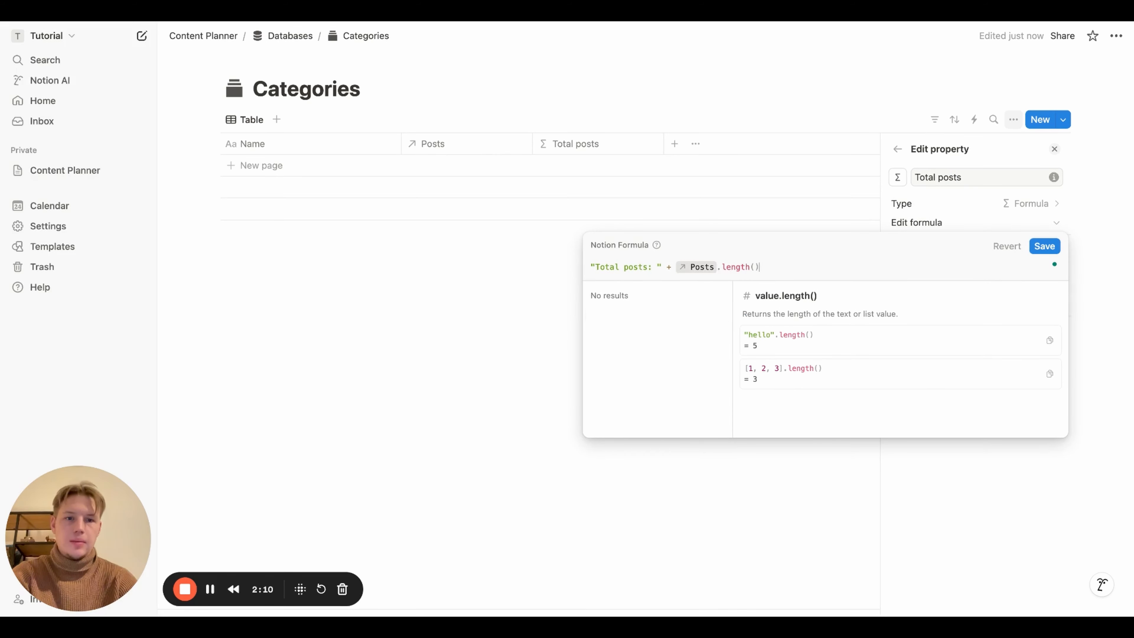
{"action": "left_click", "coordinate": [1050, 246]}
{"action": "left_click", "coordinate": [851, 308]}
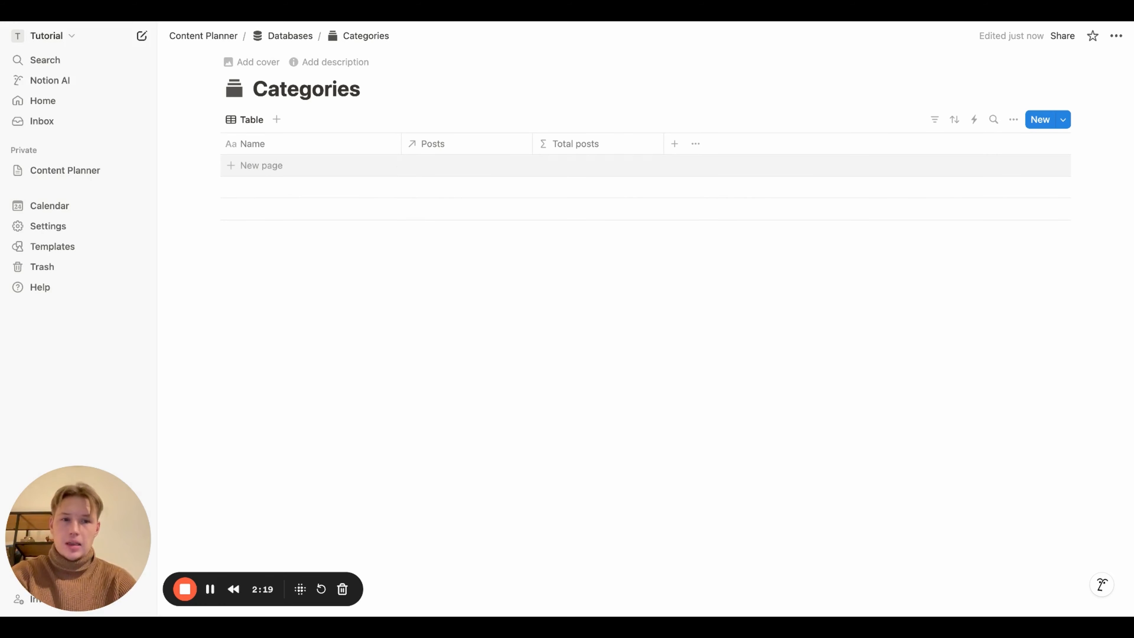
Create a new template for the Categories database and give it the grey stacked-layers icon.
{"action": "left_click", "coordinate": [1063, 119]}
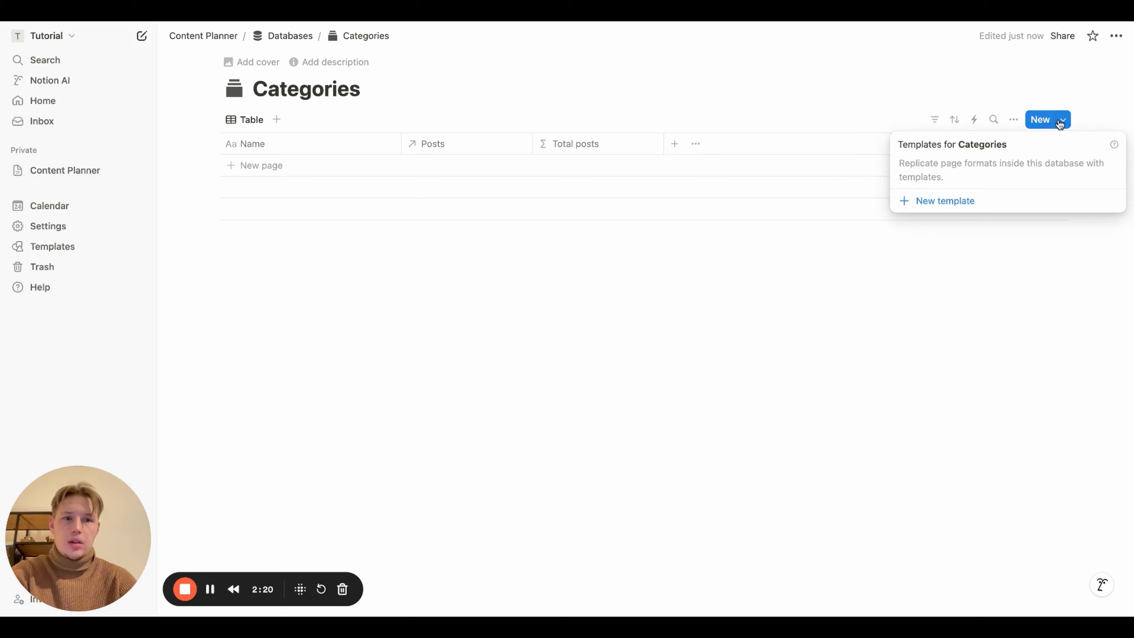
{"action": "left_click", "coordinate": [965, 201]}
{"action": "left_click", "coordinate": [372, 158]}
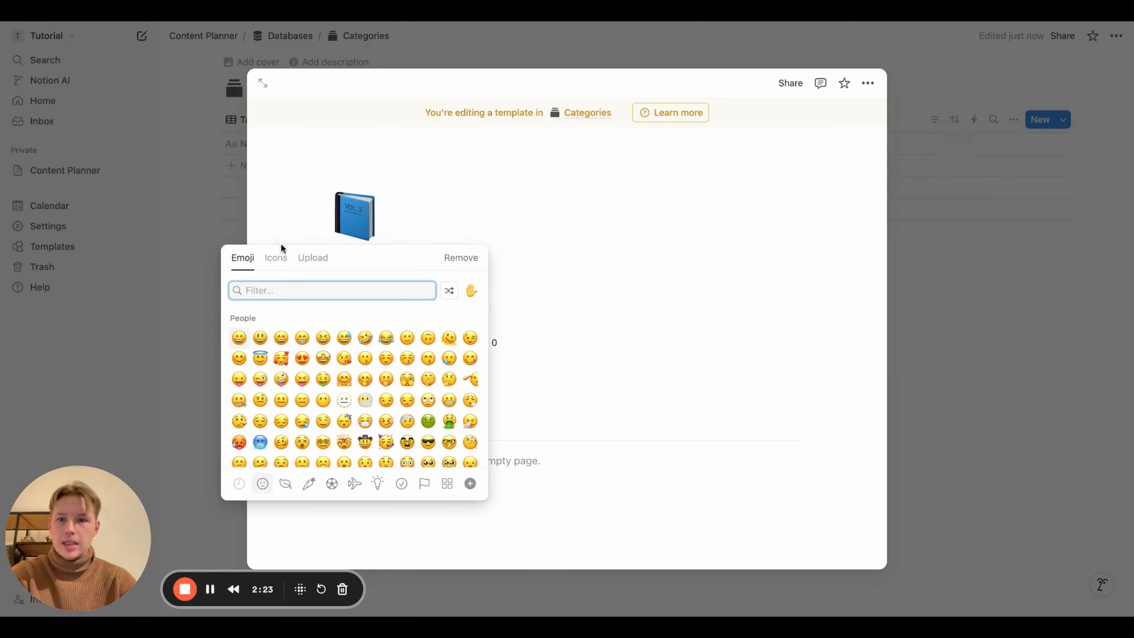
{"action": "left_click", "coordinate": [275, 257]}
{"action": "left_click", "coordinate": [241, 339]}
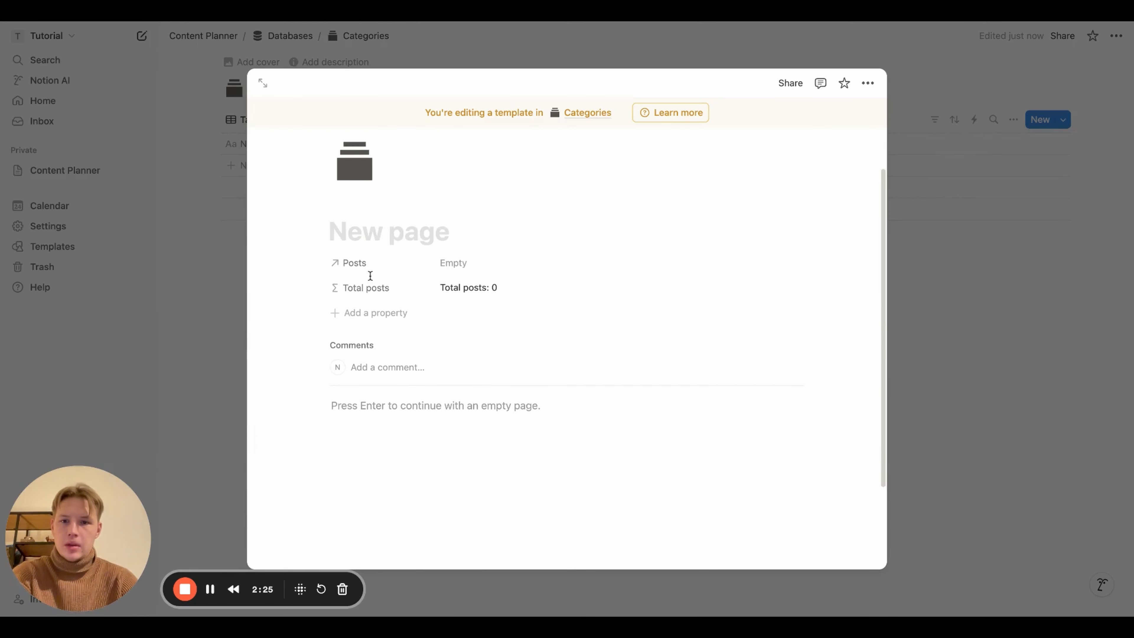
Hide the Posts property in the Categories template.
{"action": "left_click", "coordinate": [343, 266]}
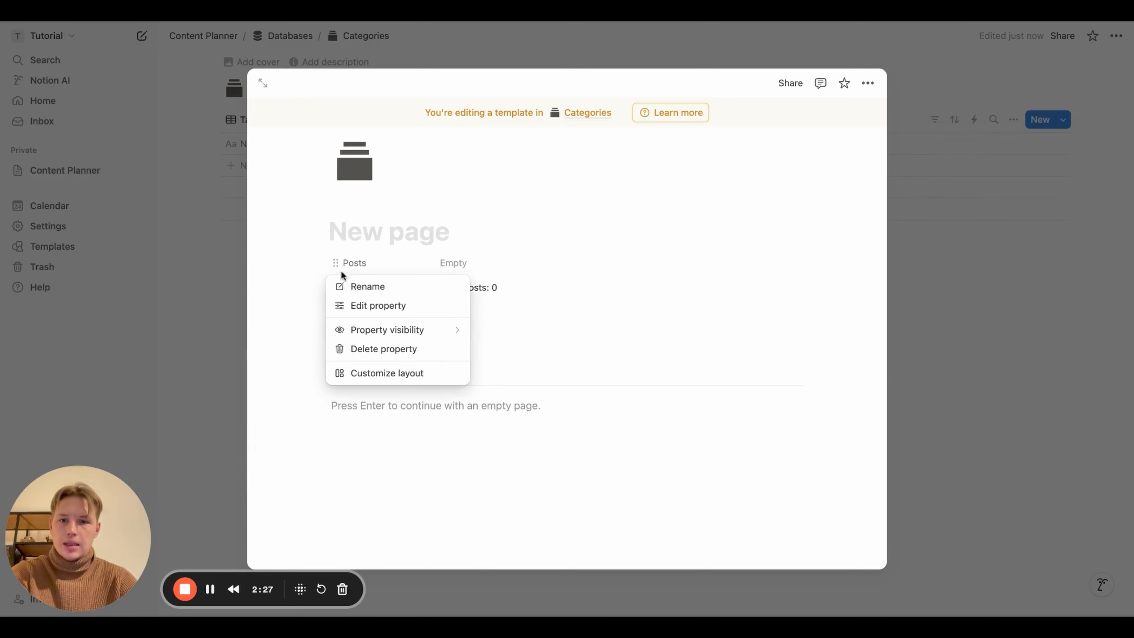
{"action": "left_click", "coordinate": [509, 346]}
Add a Heading 2 reading Posts to the template's body and start a new line below it.
{"action": "scroll", "coordinate": [504, 346], "scroll_direction": "down", "scroll_amount": 2}
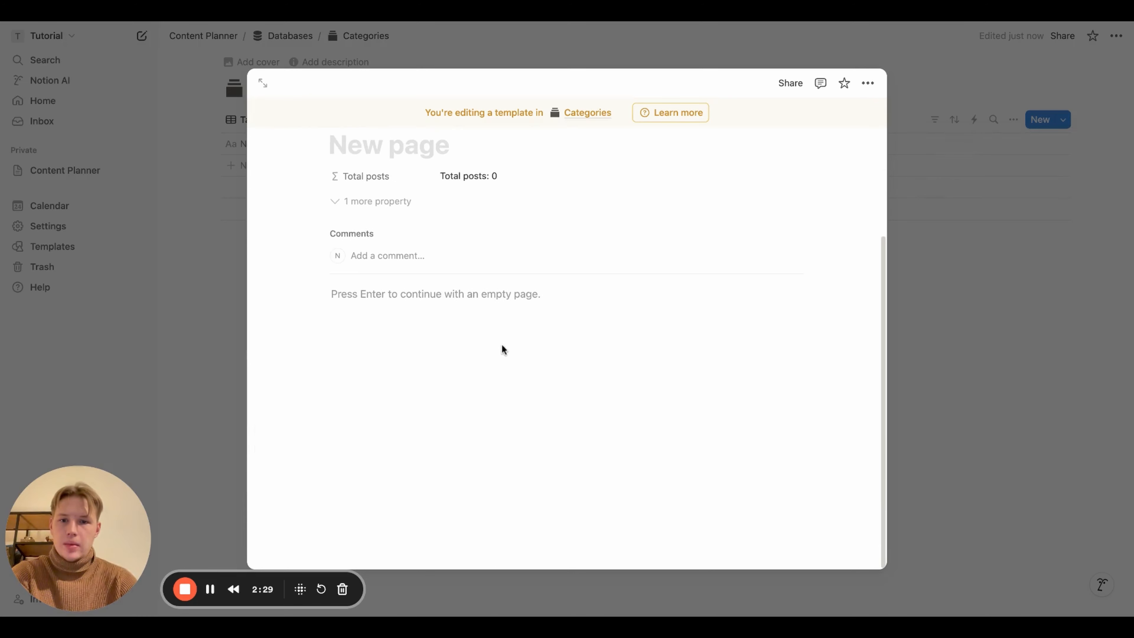
{"action": "scroll", "coordinate": [502, 344], "scroll_direction": "up", "scroll_amount": 1}
{"action": "left_click", "coordinate": [490, 342]}
{"action": "type", "text": "/hea"}
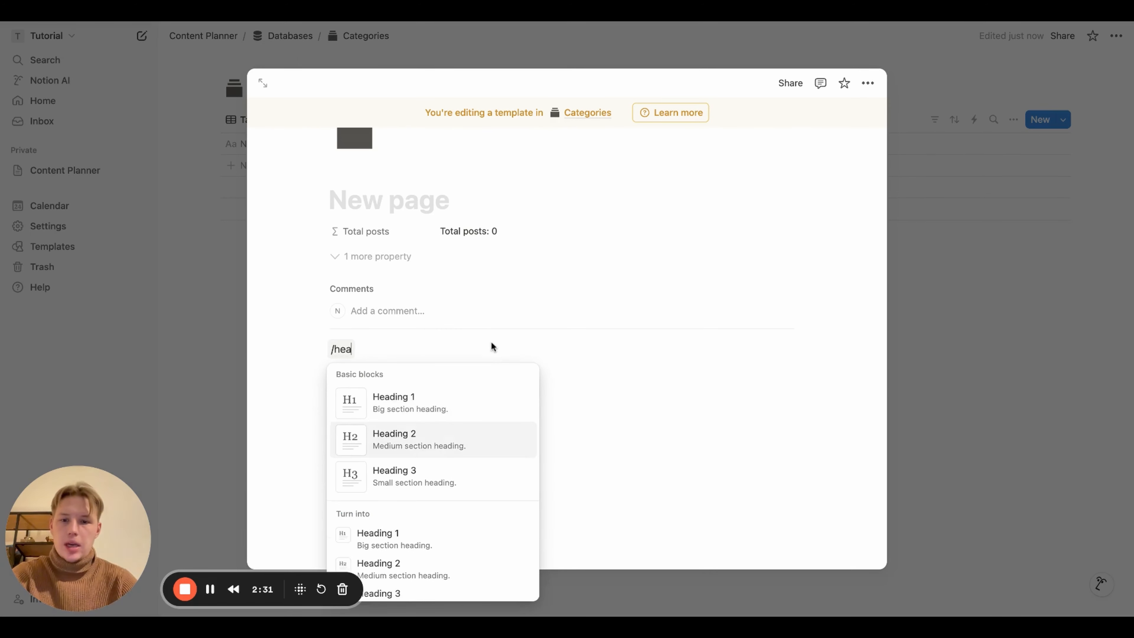
{"action": "key", "text": "Down"}
{"action": "key", "text": "Return"}
{"action": "type", "text": "Posts"}
{"action": "key", "text": "Return"}
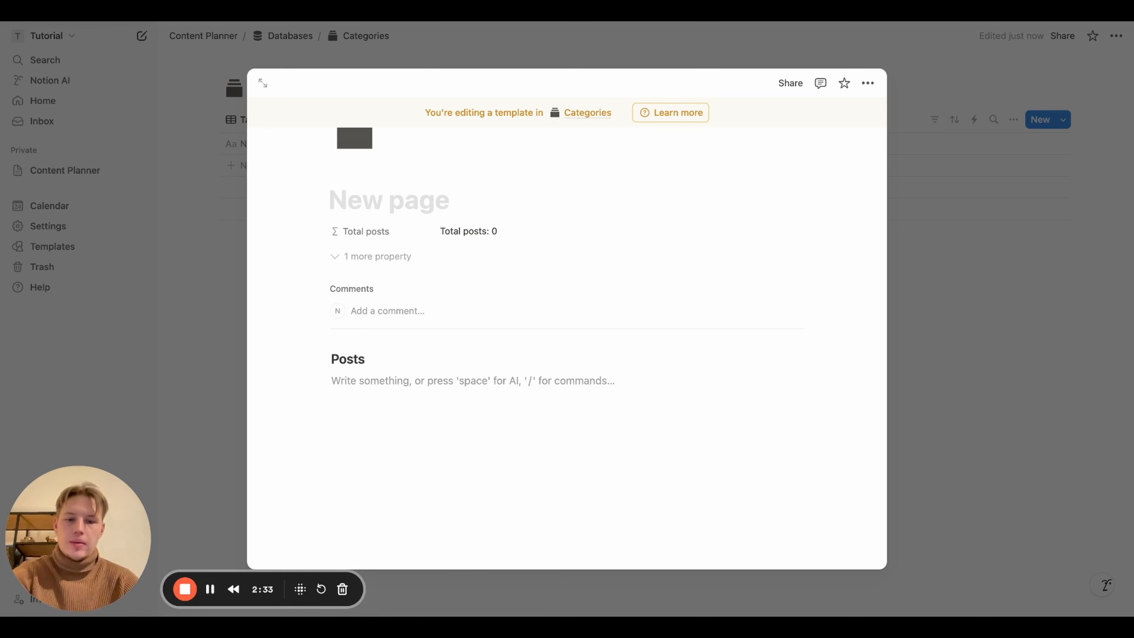
Insert a linked gallery view of the existing Posts database below the Posts heading, with the database title hidden.
{"action": "type", "text": "/"}
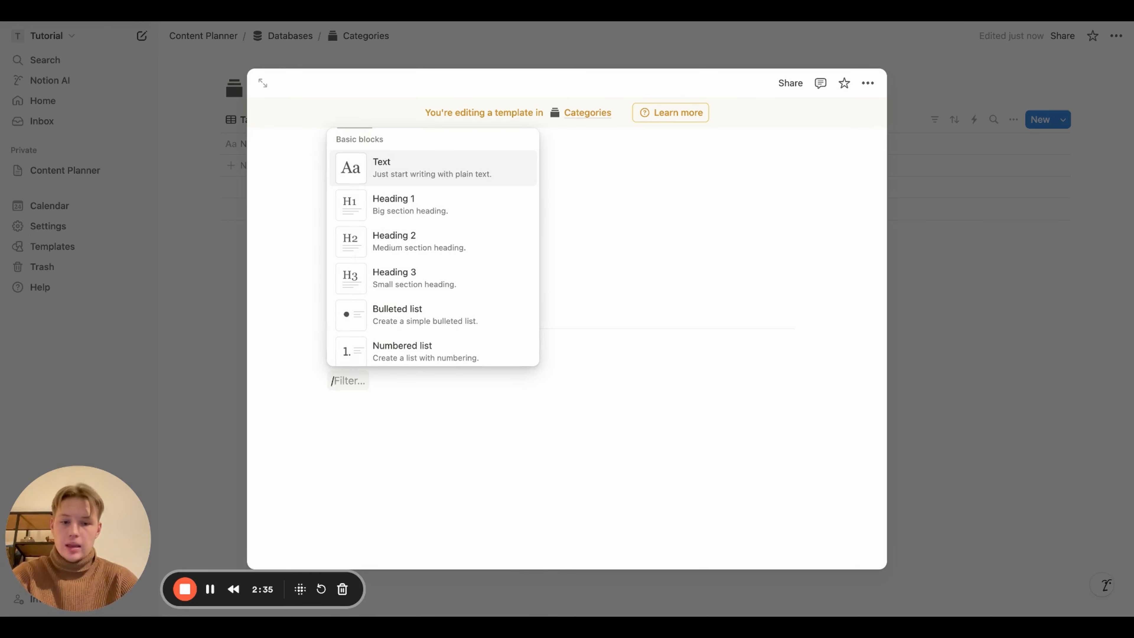
{"action": "type", "text": "gal"}
{"action": "key", "text": "Return"}
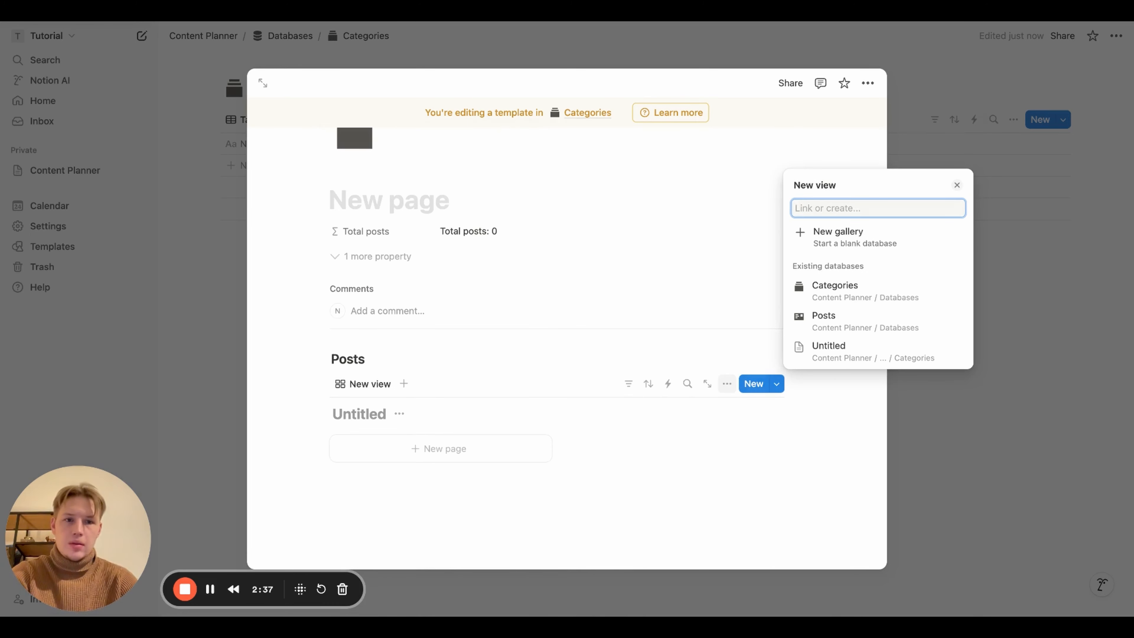
{"action": "key", "text": "Down"}
{"action": "key", "text": "Down"}
{"action": "key", "text": "Return"}
{"action": "key", "text": "Return"}
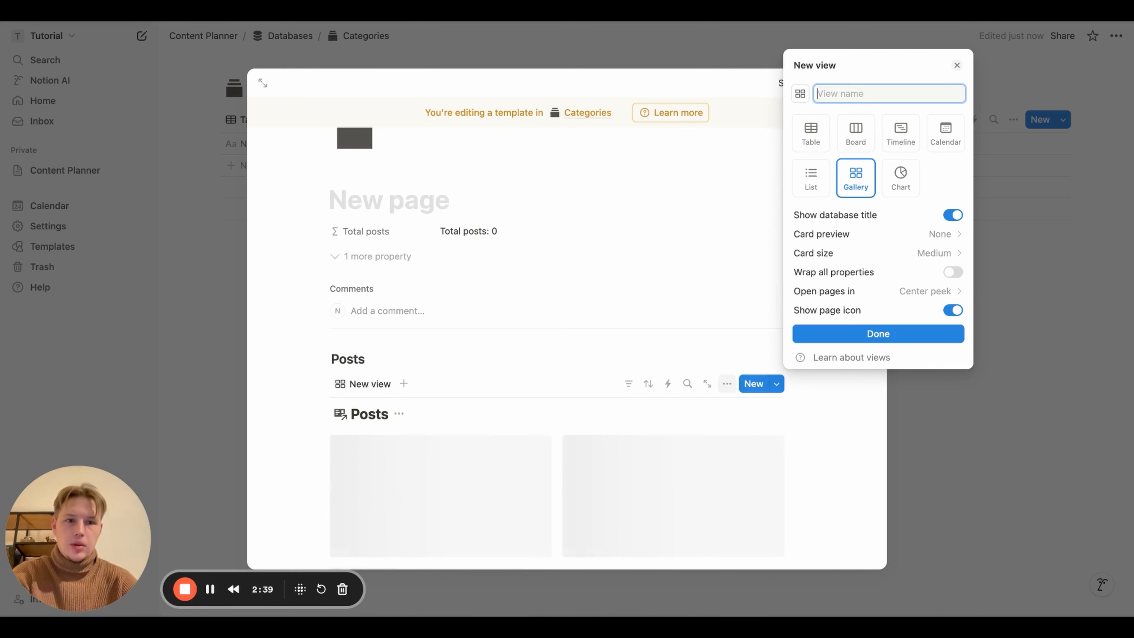
{"action": "left_click", "coordinate": [953, 215]}
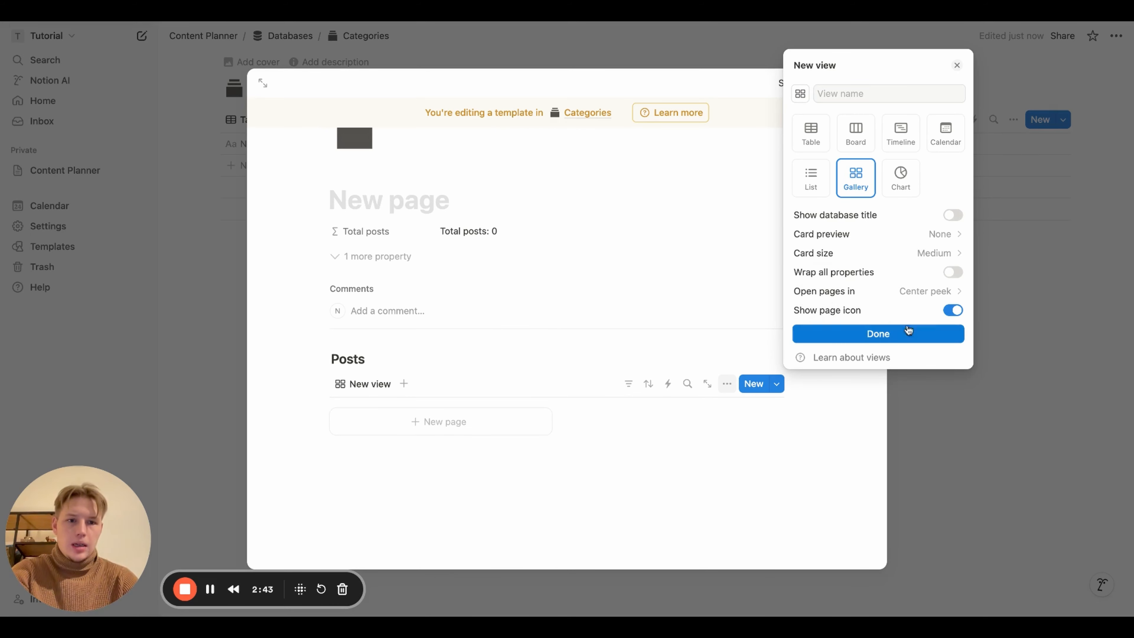
{"action": "left_click", "coordinate": [908, 336]}
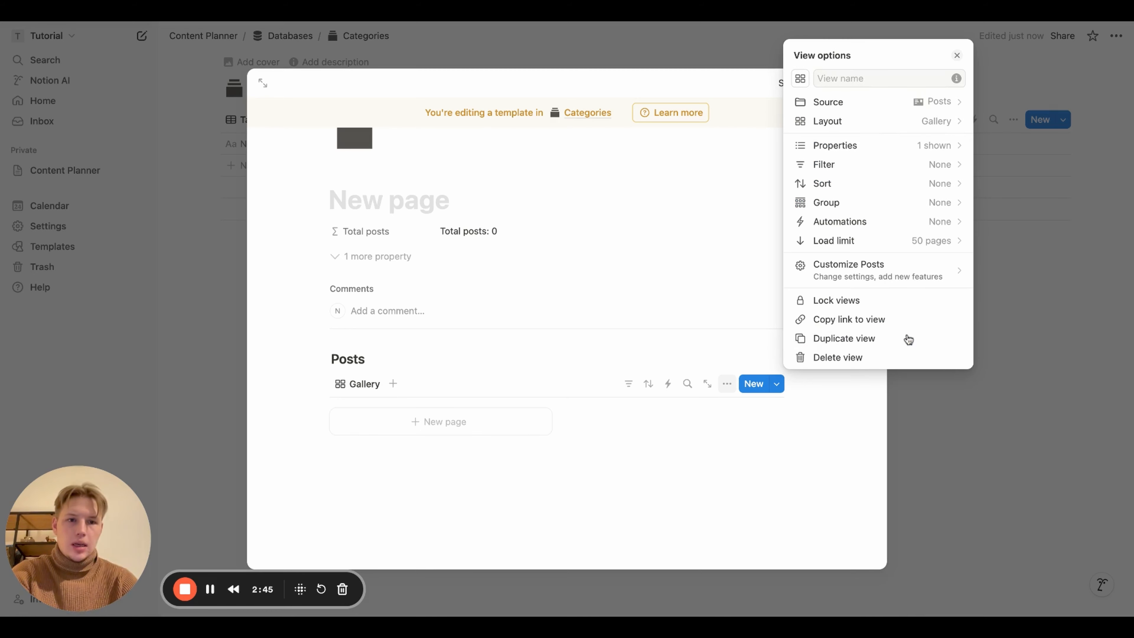
Show the Date and Status properties on the cards of the Posts gallery.
{"action": "left_click", "coordinate": [868, 145]}
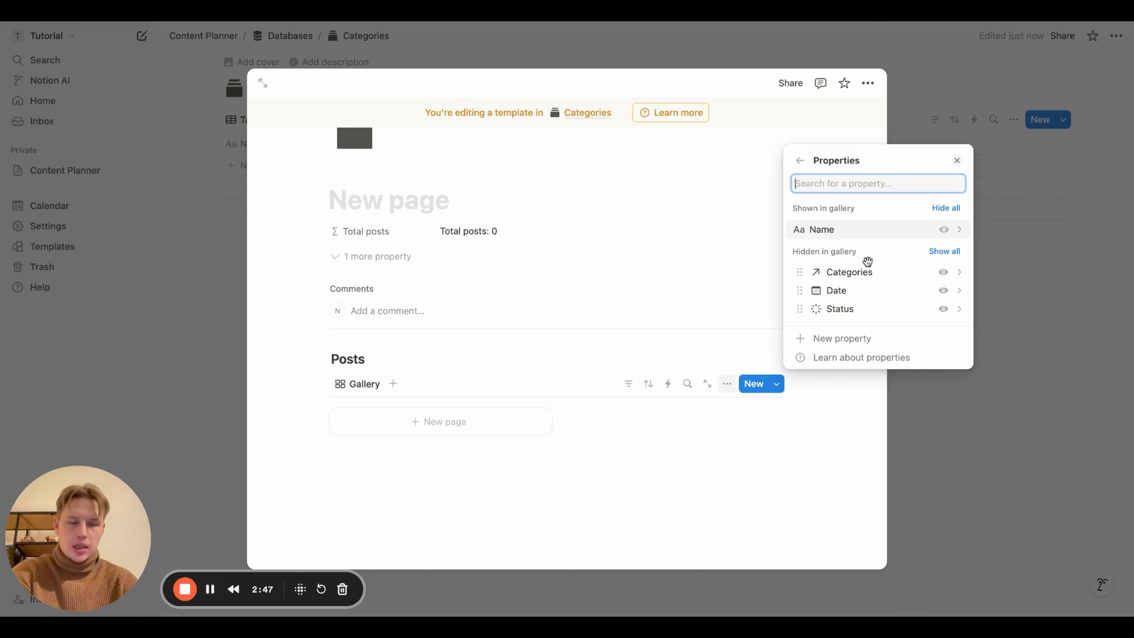
{"action": "left_click", "coordinate": [943, 290]}
{"action": "left_click", "coordinate": [942, 309]}
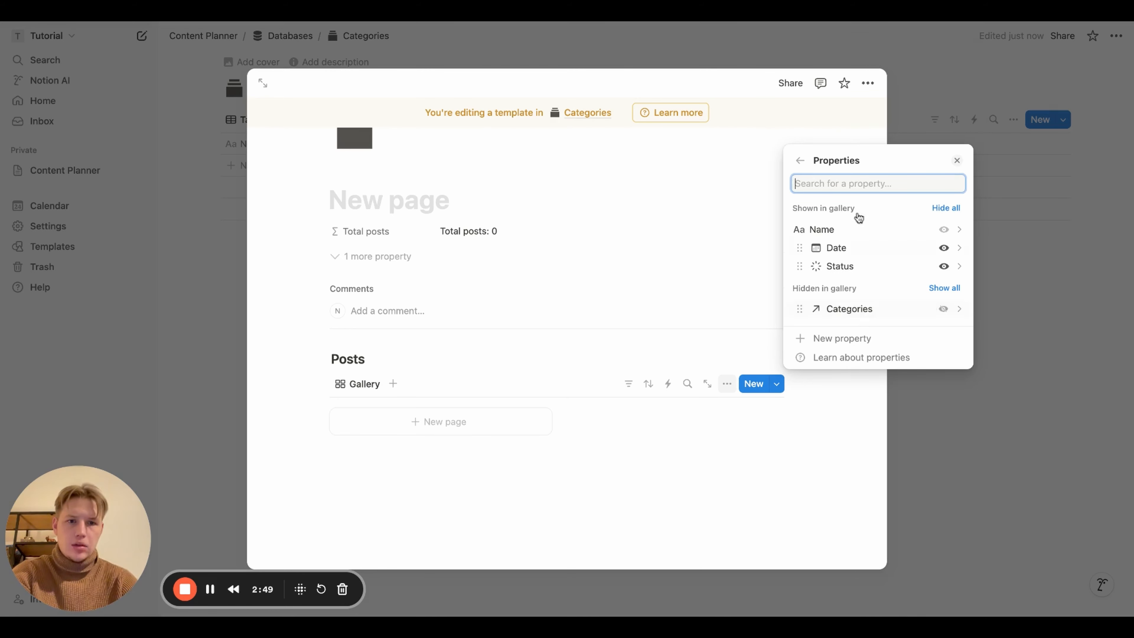
{"action": "left_click", "coordinate": [799, 160]}
Filter the Posts gallery so that Categories contains the template's own New page.
{"action": "left_click", "coordinate": [845, 165]}
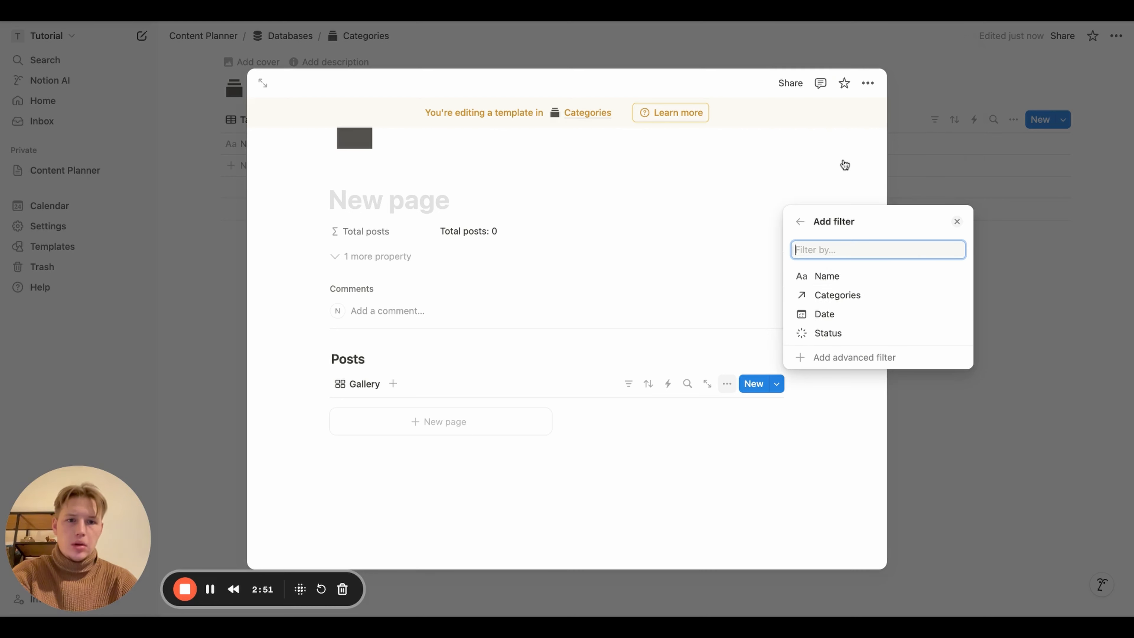
{"action": "left_click", "coordinate": [846, 295]}
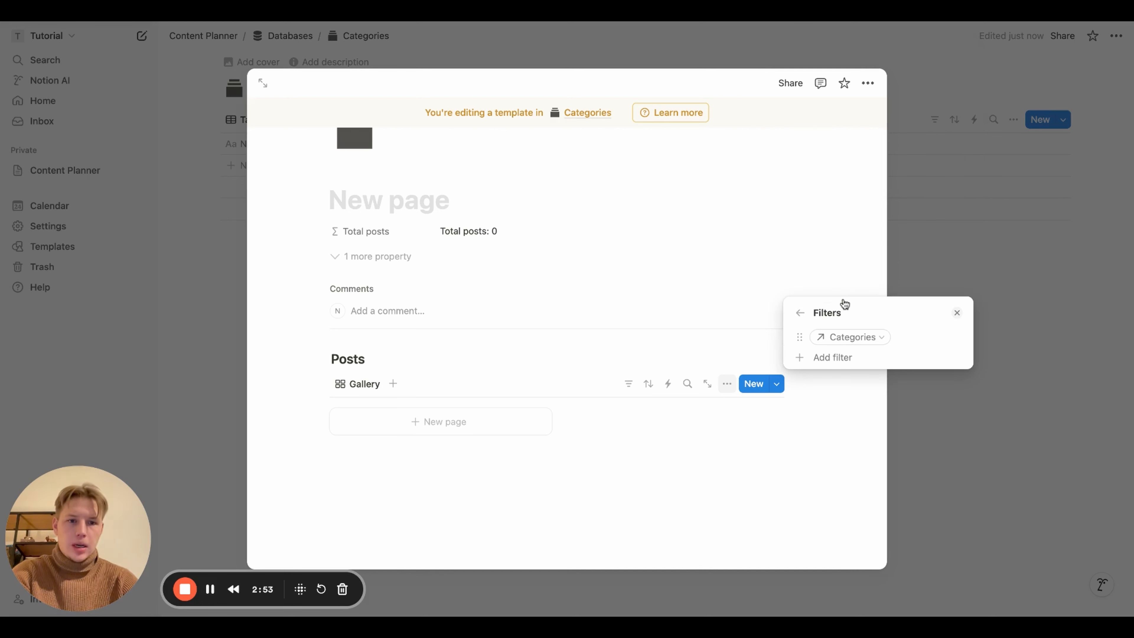
{"action": "left_click", "coordinate": [857, 340]}
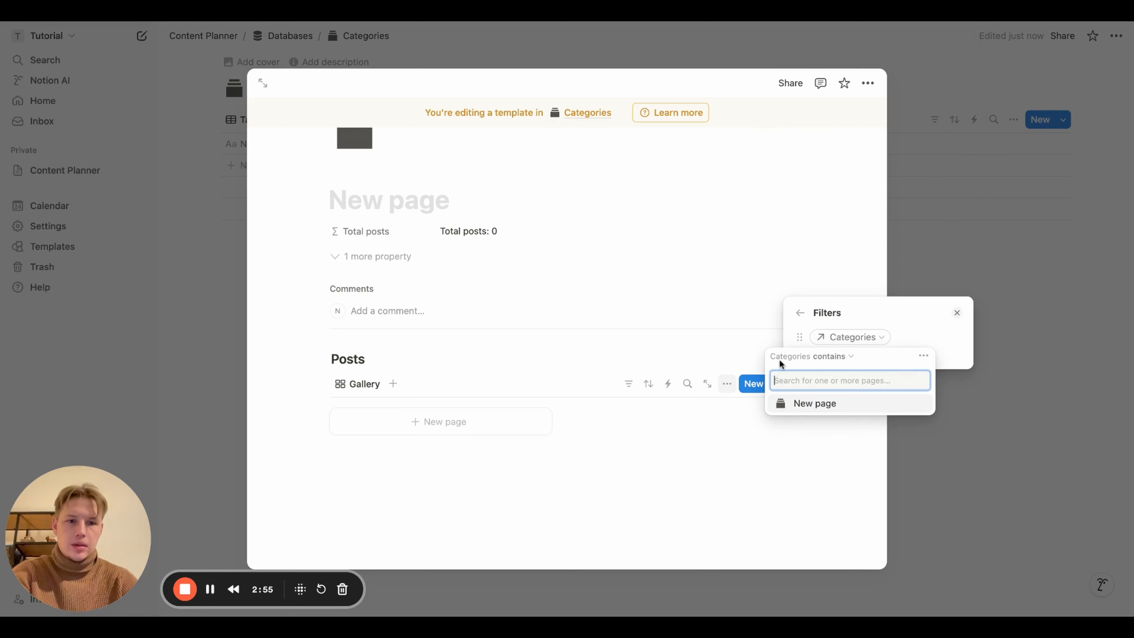
{"action": "left_click", "coordinate": [810, 404]}
{"action": "left_click", "coordinate": [899, 318]}
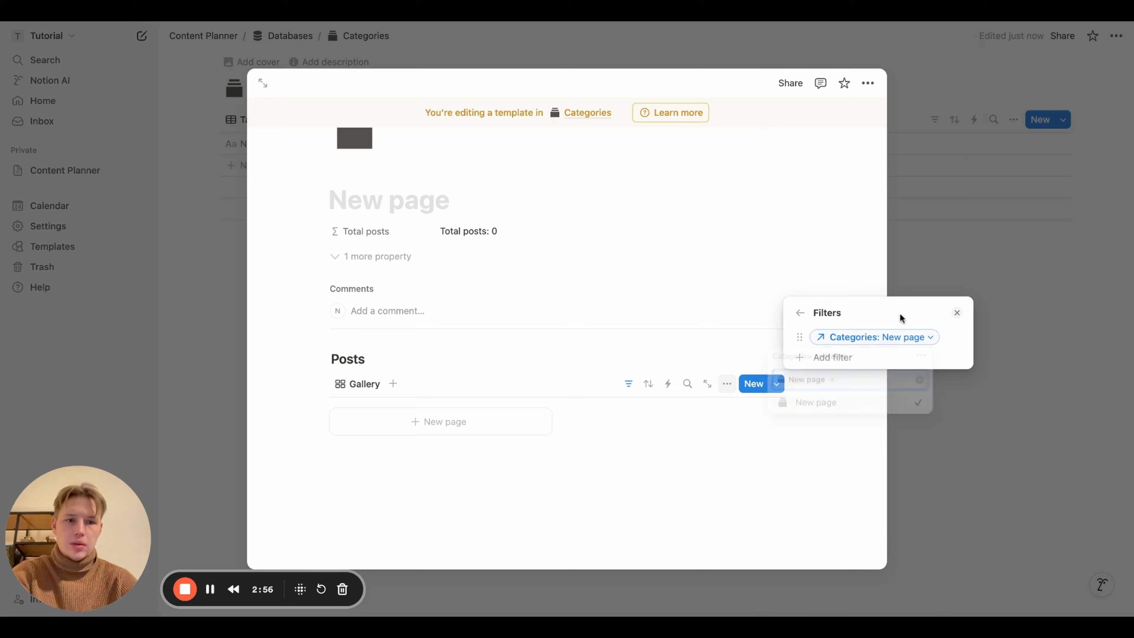
Finish editing the Categories template and set its New page template as the default for the database.
{"action": "left_click", "coordinate": [956, 313]}
{"action": "left_click", "coordinate": [938, 271]}
{"action": "left_click", "coordinate": [1064, 122]}
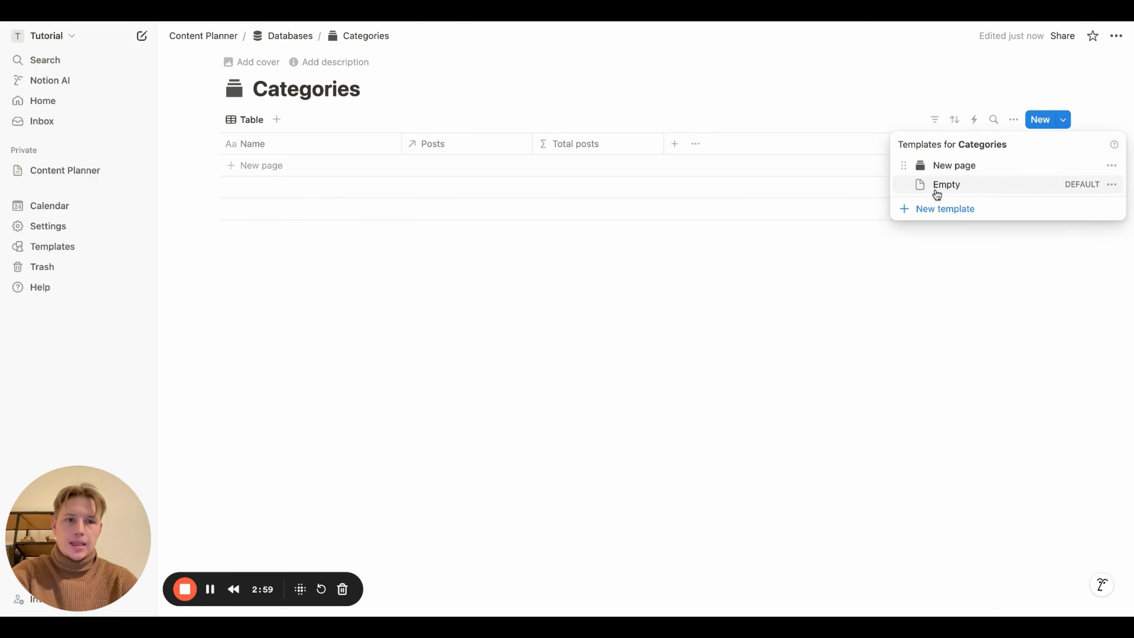
{"action": "left_click", "coordinate": [1110, 165]}
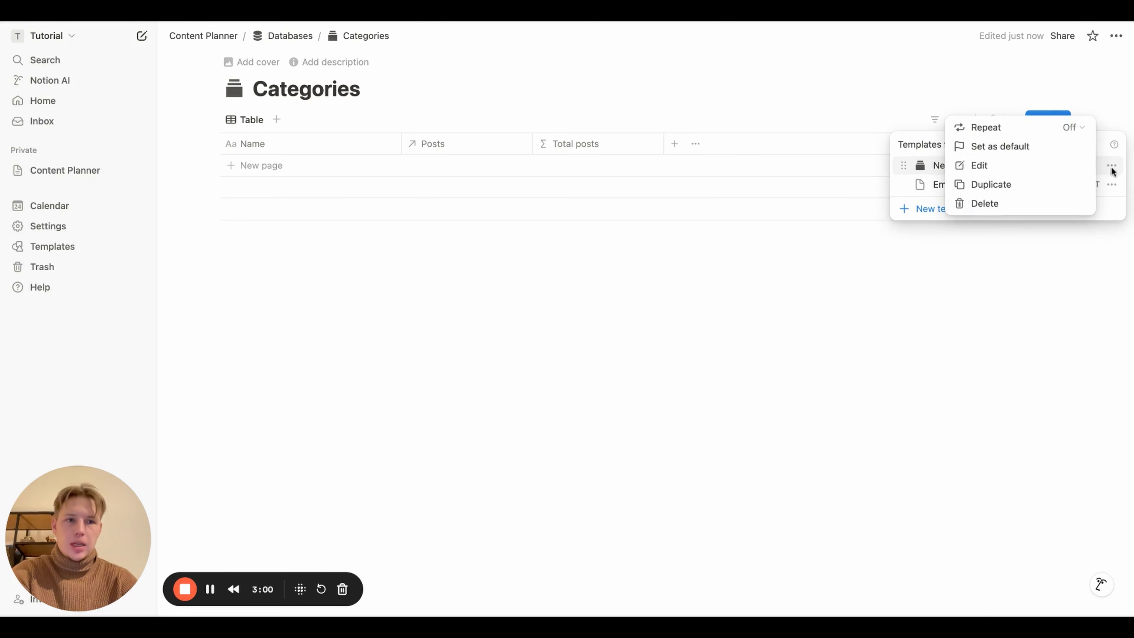
{"action": "left_click", "coordinate": [1013, 151]}
{"action": "left_click", "coordinate": [586, 315]}
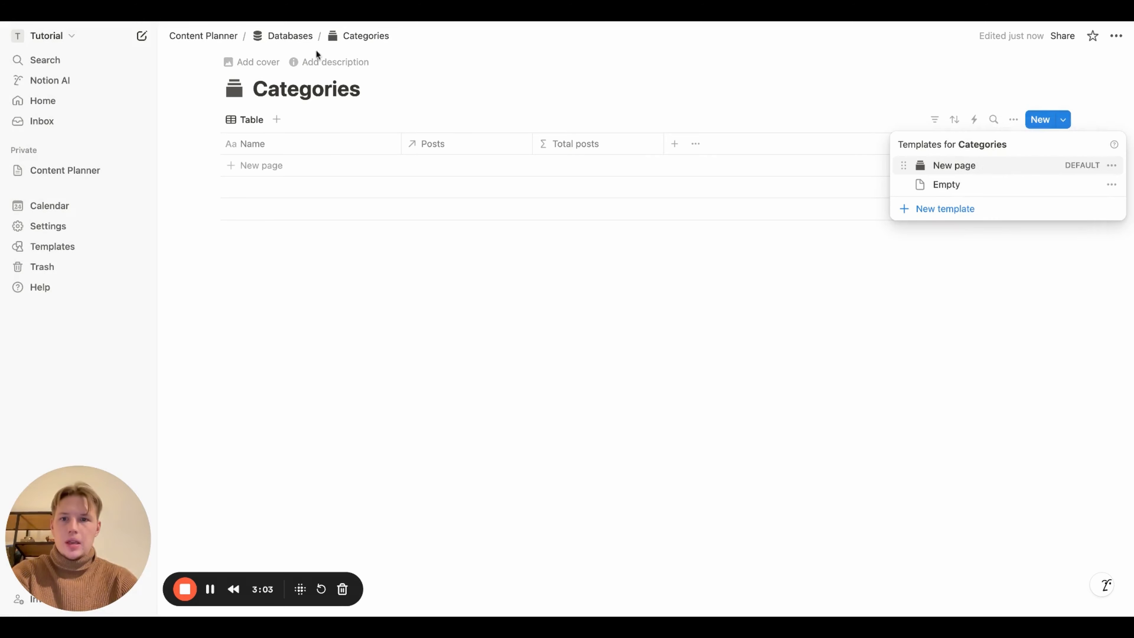
In the Posts database, limit the Categories relation property to 1 page.
{"action": "left_click", "coordinate": [306, 41]}
{"action": "left_click", "coordinate": [304, 40]}
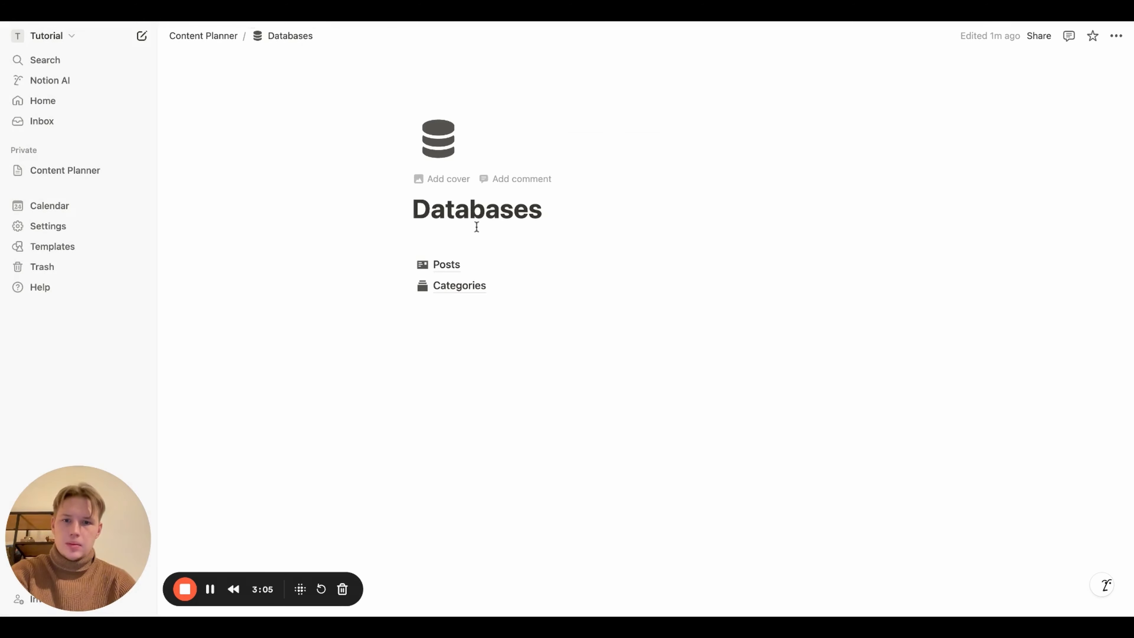
{"action": "left_click", "coordinate": [453, 266]}
{"action": "left_click", "coordinate": [731, 143]}
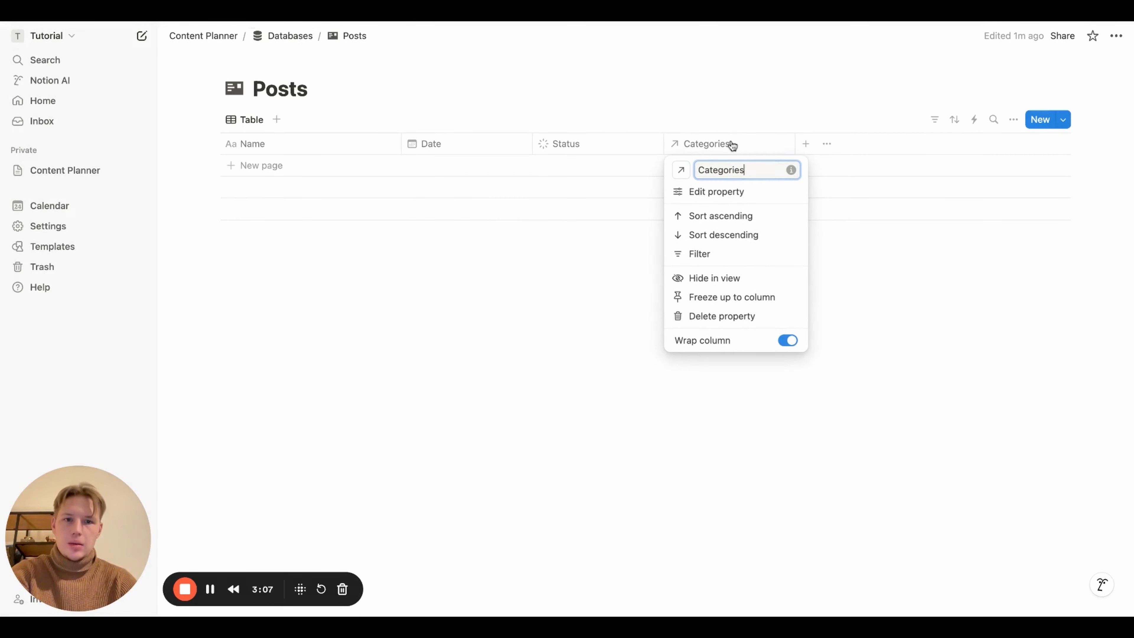
{"action": "left_click", "coordinate": [723, 192]}
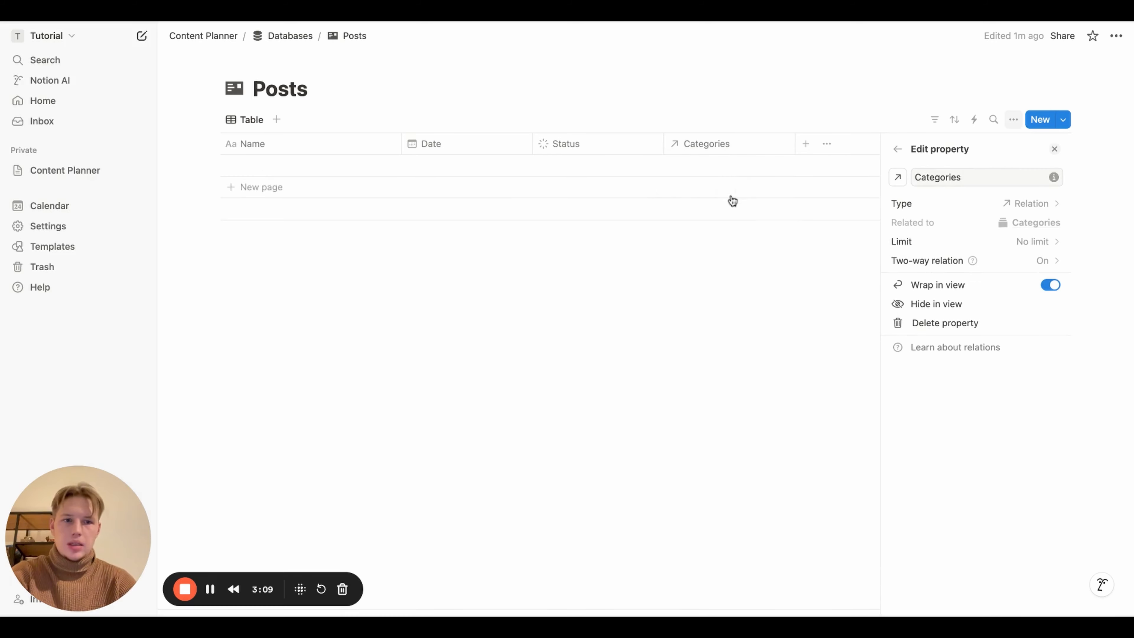
{"action": "left_click", "coordinate": [1008, 244]}
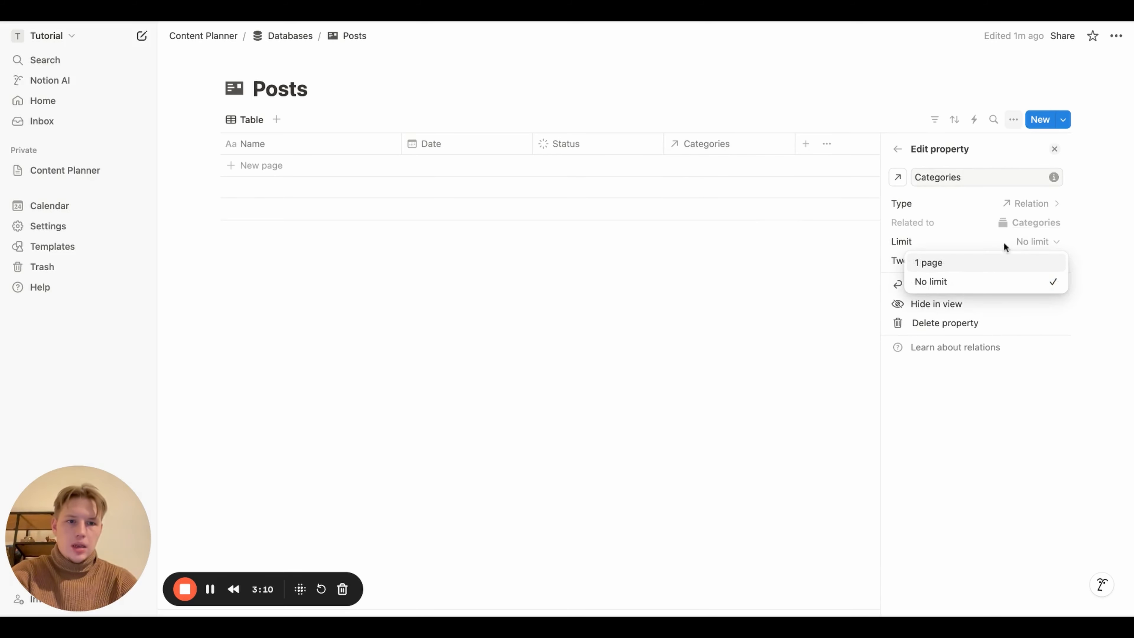
{"action": "left_click", "coordinate": [959, 263]}
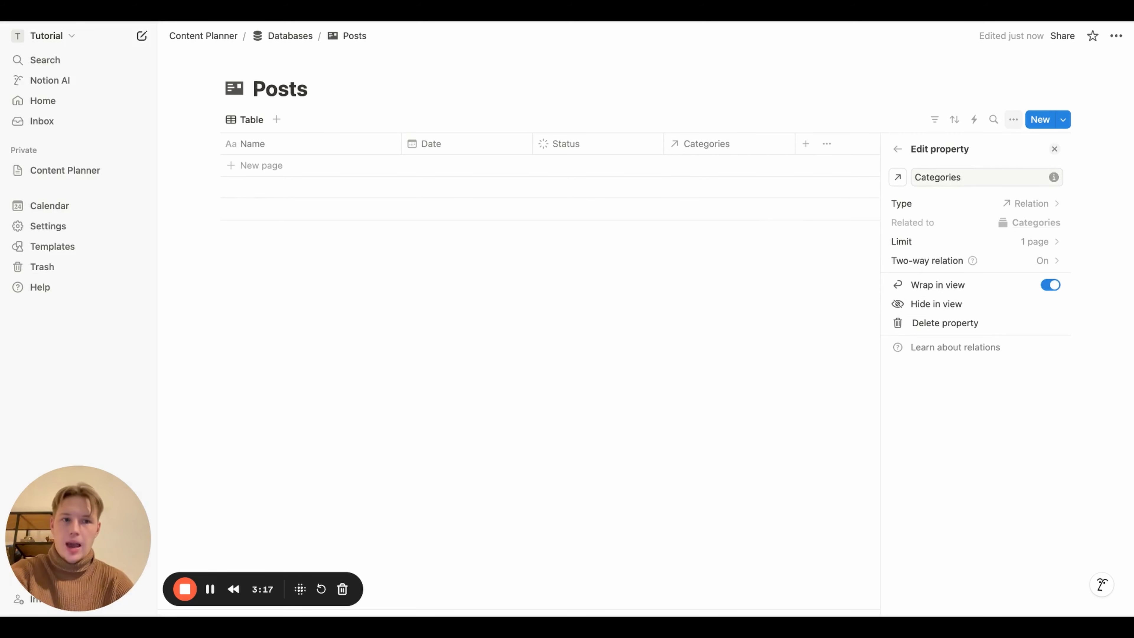
{"action": "left_click", "coordinate": [810, 296]}
Create a new empty full-page database named Social media on the Databases page, below Categories.
{"action": "left_click", "coordinate": [290, 35]}
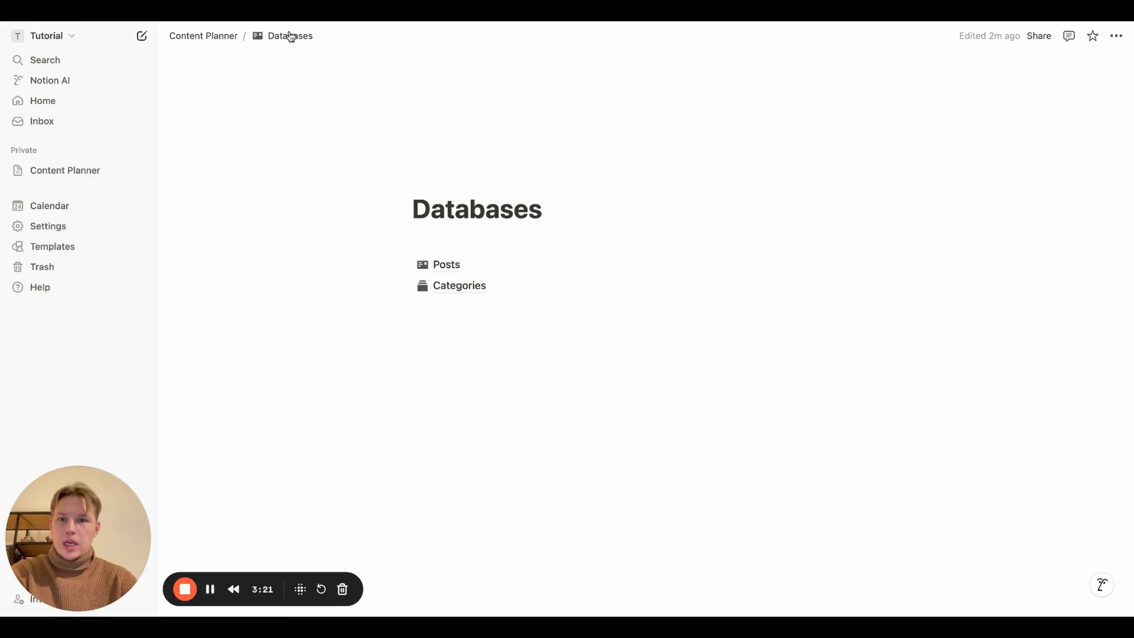
{"action": "left_click", "coordinate": [552, 316]}
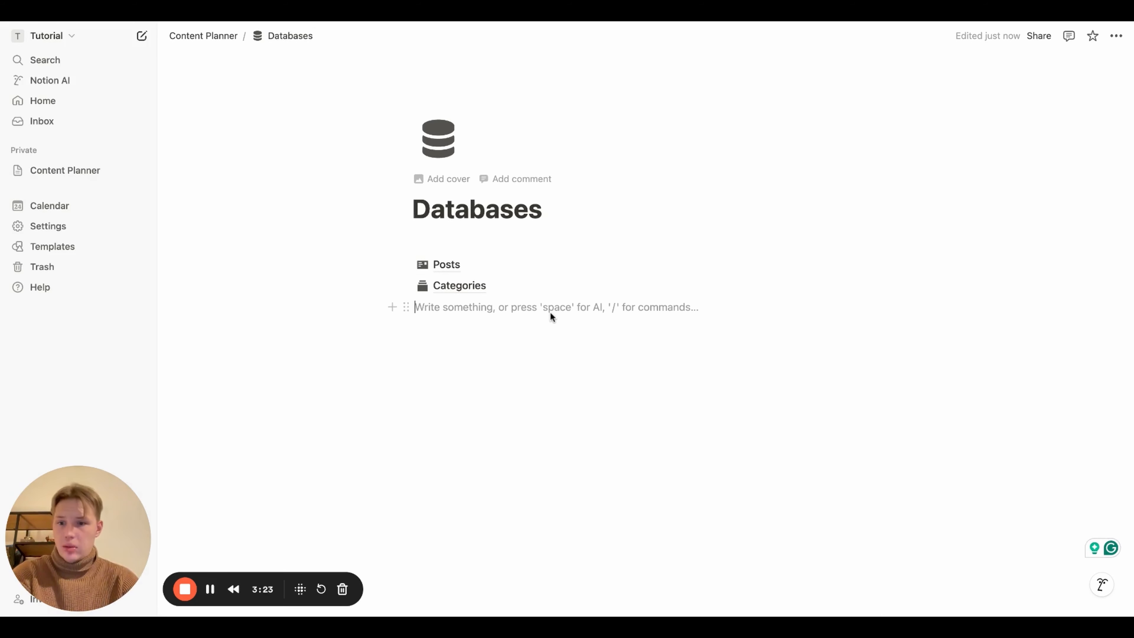
{"action": "type", "text": "/"}
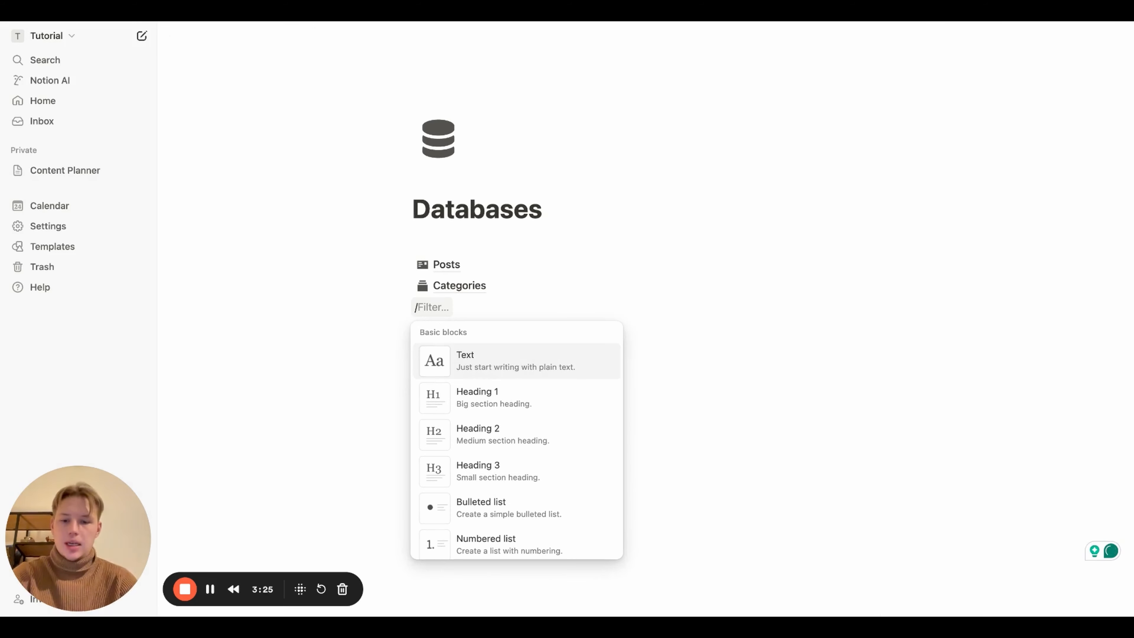
{"action": "type", "text": "data"}
{"action": "key", "text": "Down"}
{"action": "key", "text": "Return"}
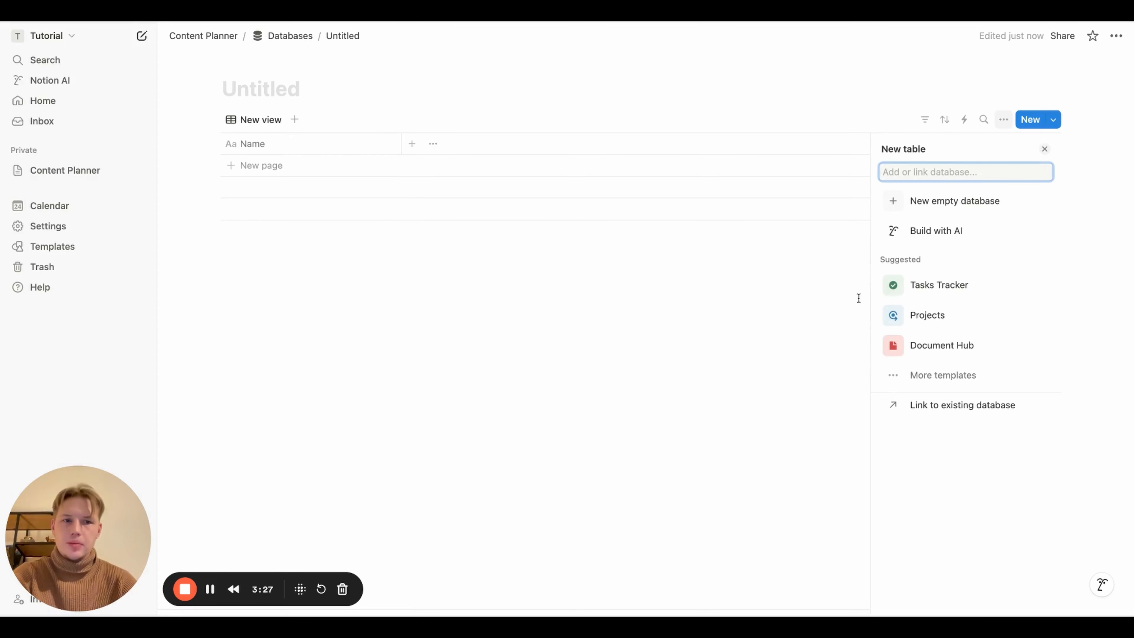
{"action": "left_click", "coordinate": [966, 201]}
{"action": "type", "text": "Social media"}
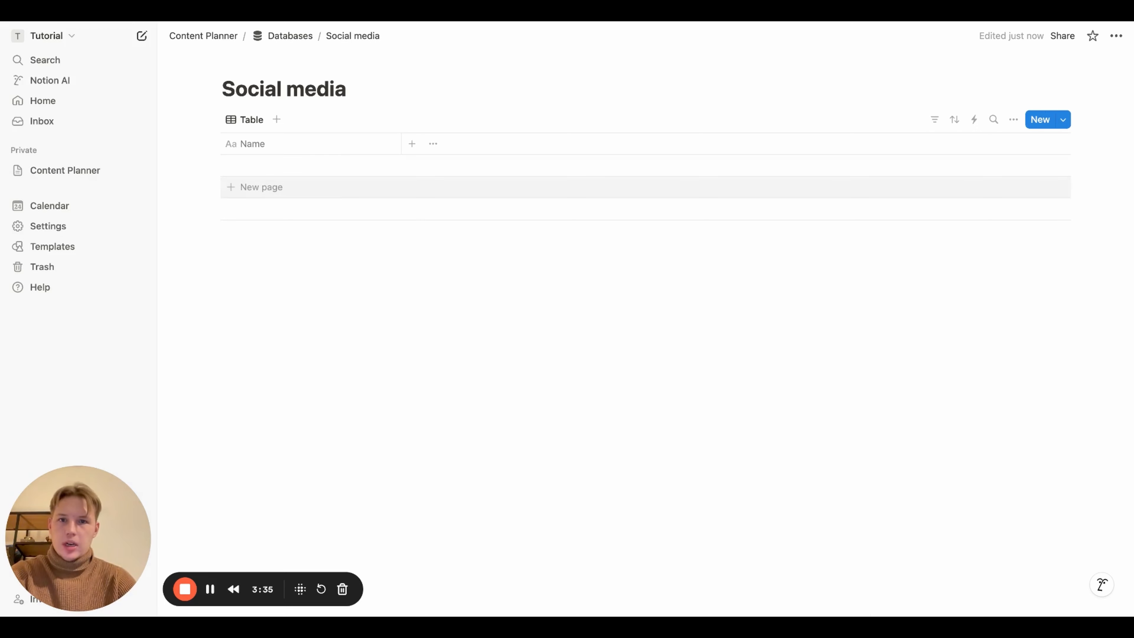
Add a Posts property to Social media as a two-way relation to the Posts database.
{"action": "left_click", "coordinate": [411, 143]}
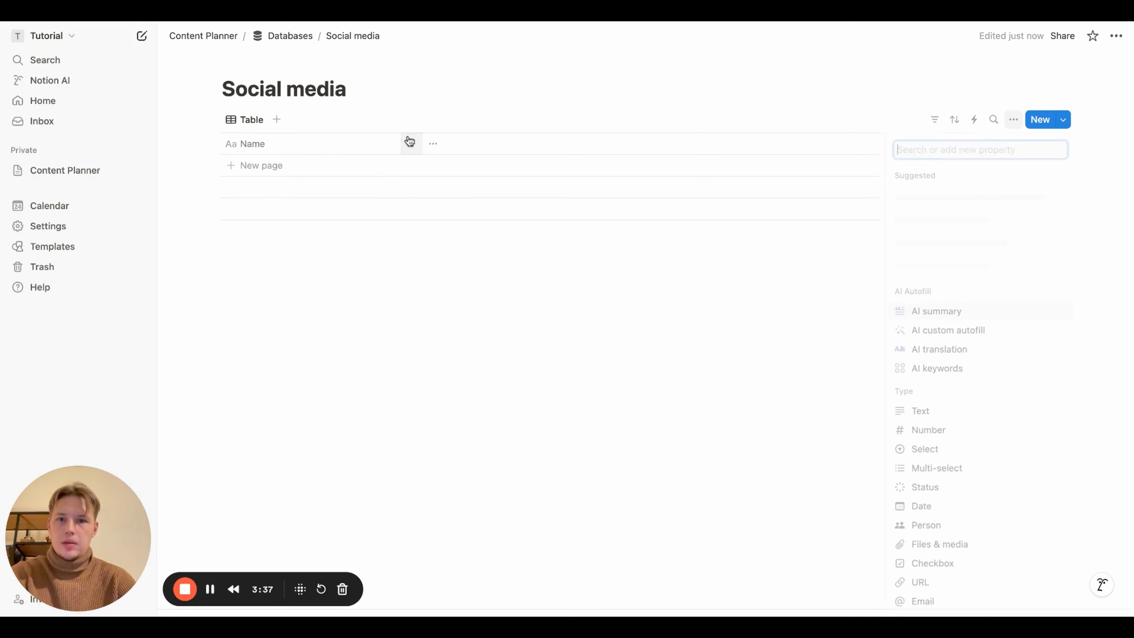
{"action": "type", "text": "Posts"}
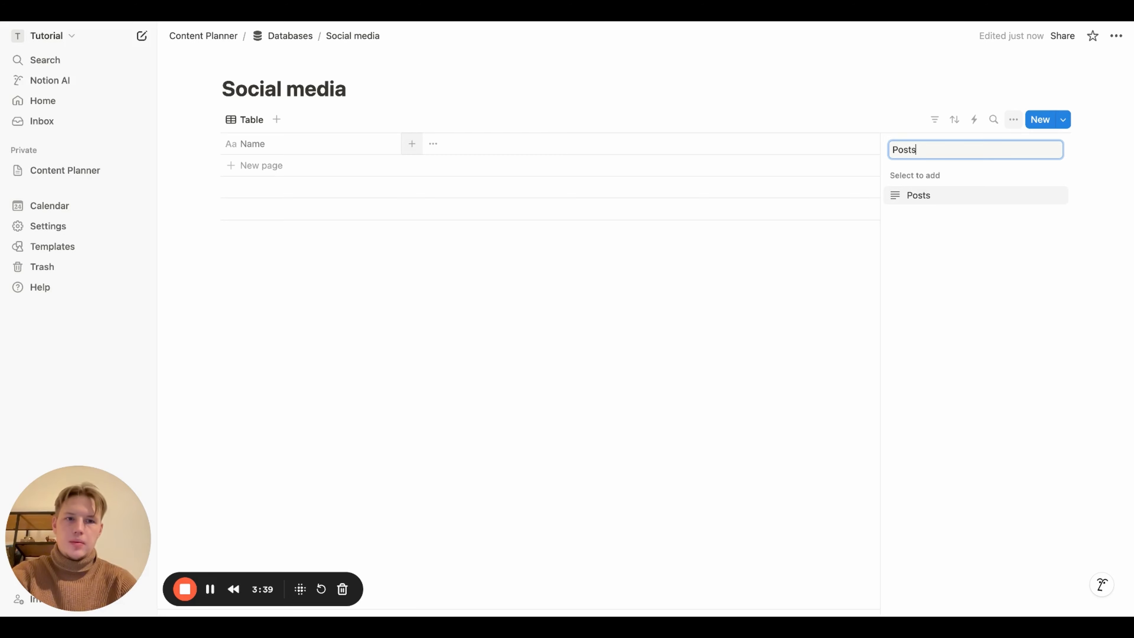
{"action": "key", "text": "Return"}
{"action": "left_click", "coordinate": [951, 208]}
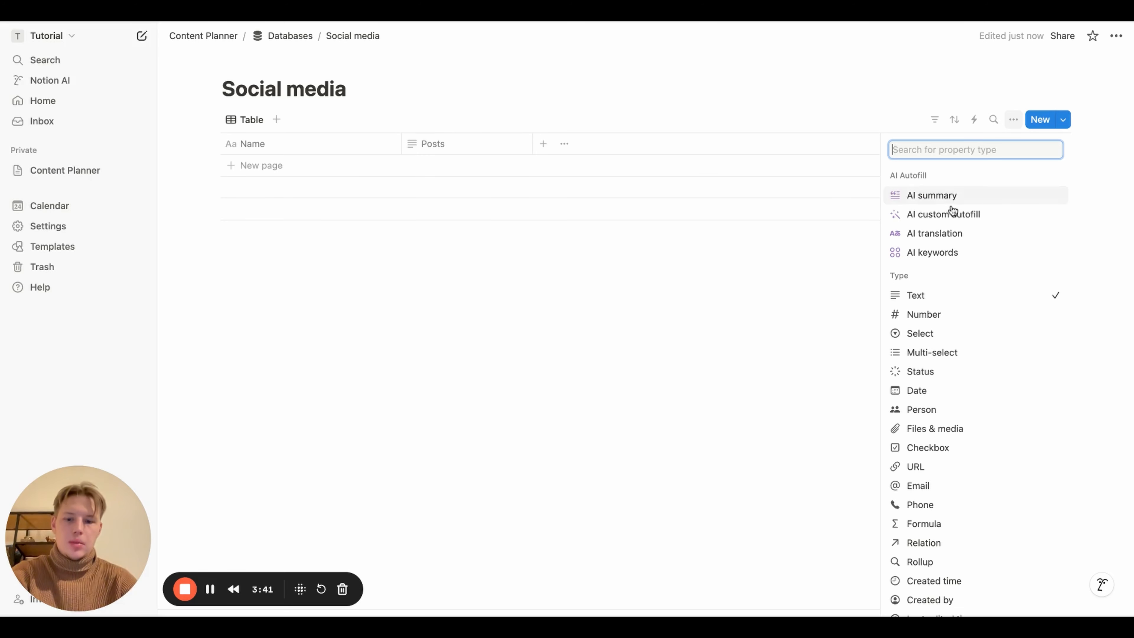
{"action": "type", "text": "rel"}
{"action": "left_click", "coordinate": [952, 207]}
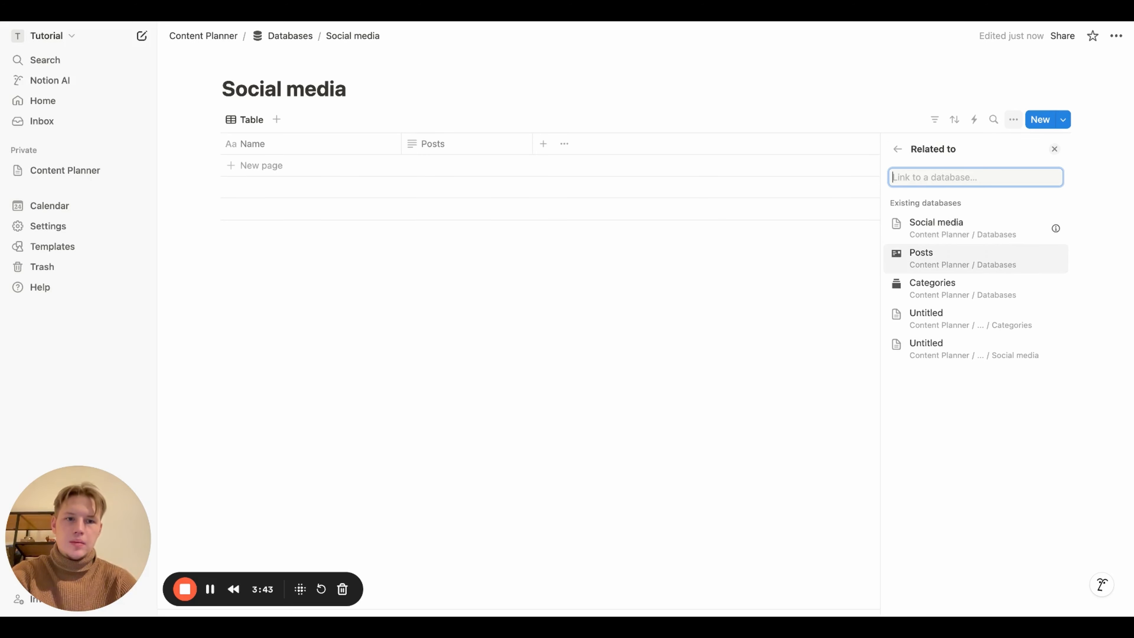
{"action": "left_click", "coordinate": [924, 253]}
{"action": "left_click", "coordinate": [1050, 231]}
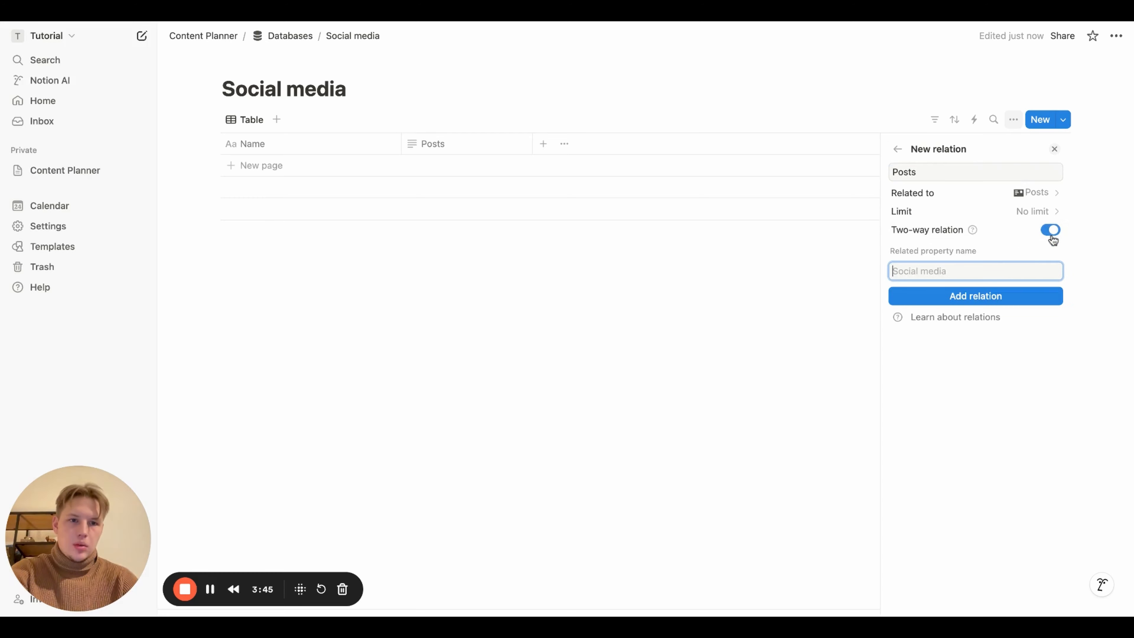
{"action": "left_click", "coordinate": [982, 296]}
Add a formula property named Total posts to the Social media database.
{"action": "left_click", "coordinate": [543, 145]}
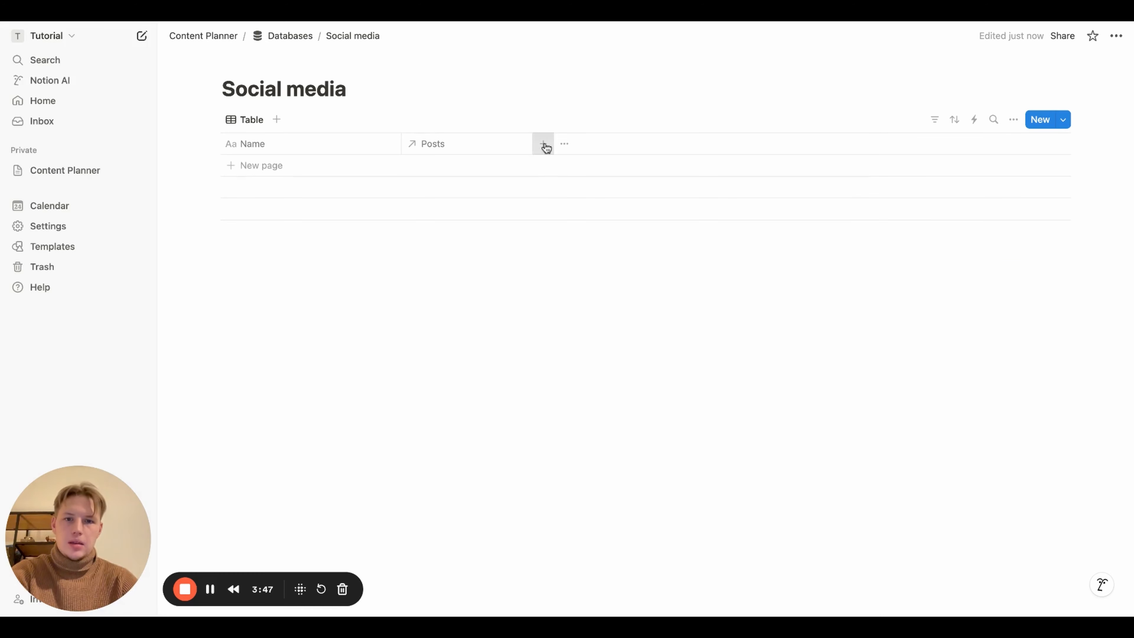
{"action": "left_click", "coordinate": [543, 146]}
{"action": "type", "text": "Total post"}
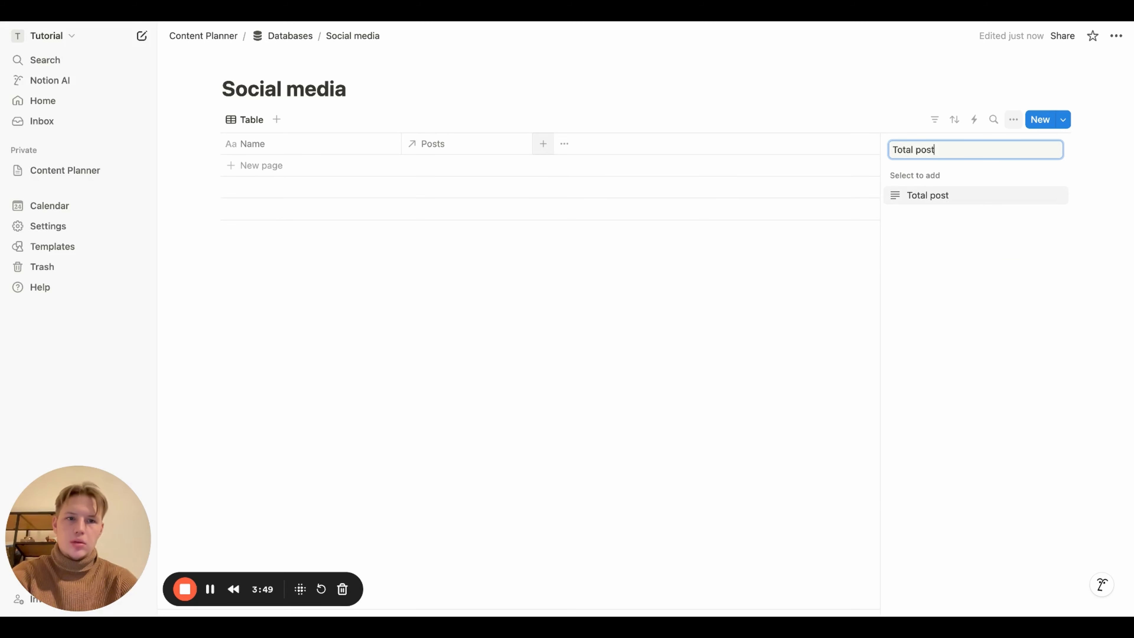
{"action": "type", "text": "s"}
{"action": "key", "text": "Return"}
{"action": "left_click", "coordinate": [943, 209]}
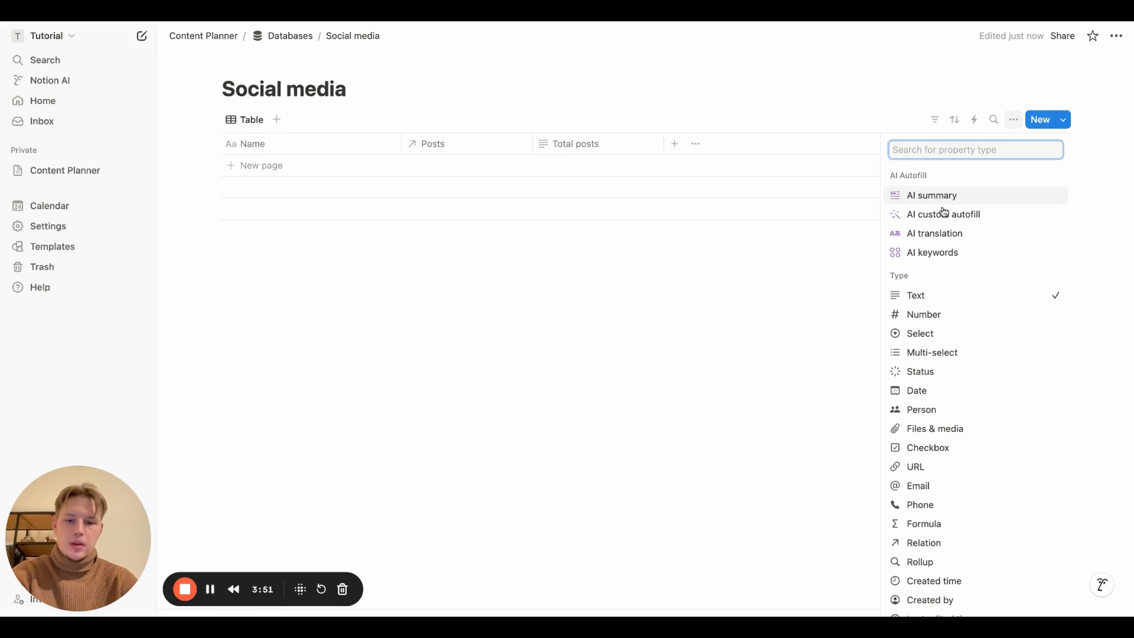
{"action": "type", "text": "For"}
{"action": "key", "text": "Return"}
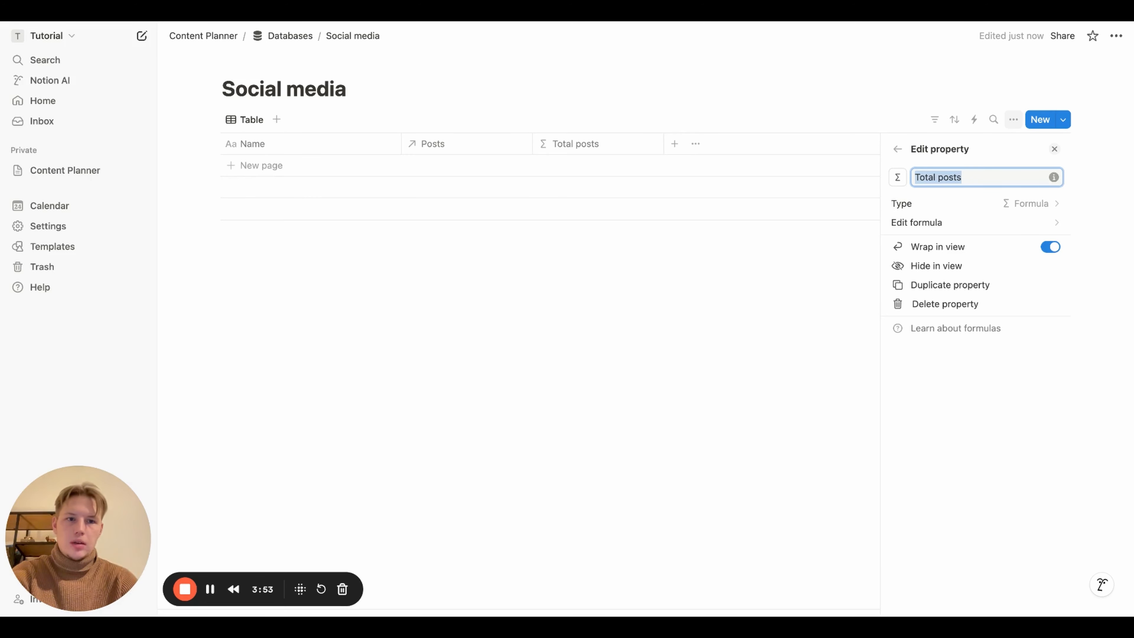
Set the Total posts formula to "Total posts: " + Posts.length() and save it.
{"action": "left_click", "coordinate": [962, 223]}
{"action": "type", "text": "\""}
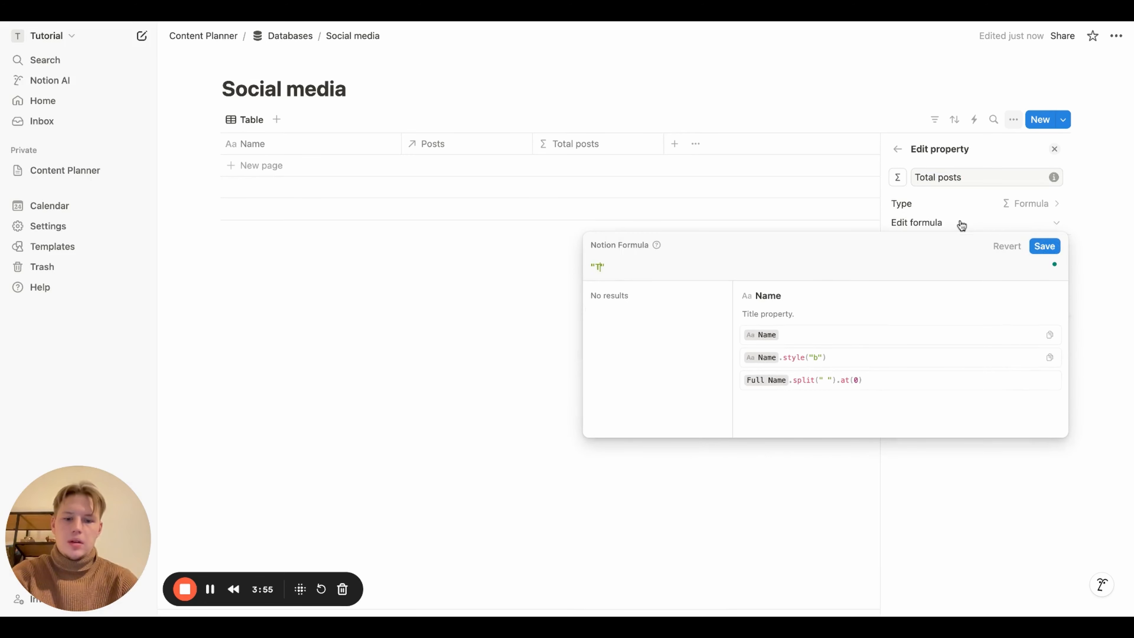
{"action": "type", "text": "Total posts: \""}
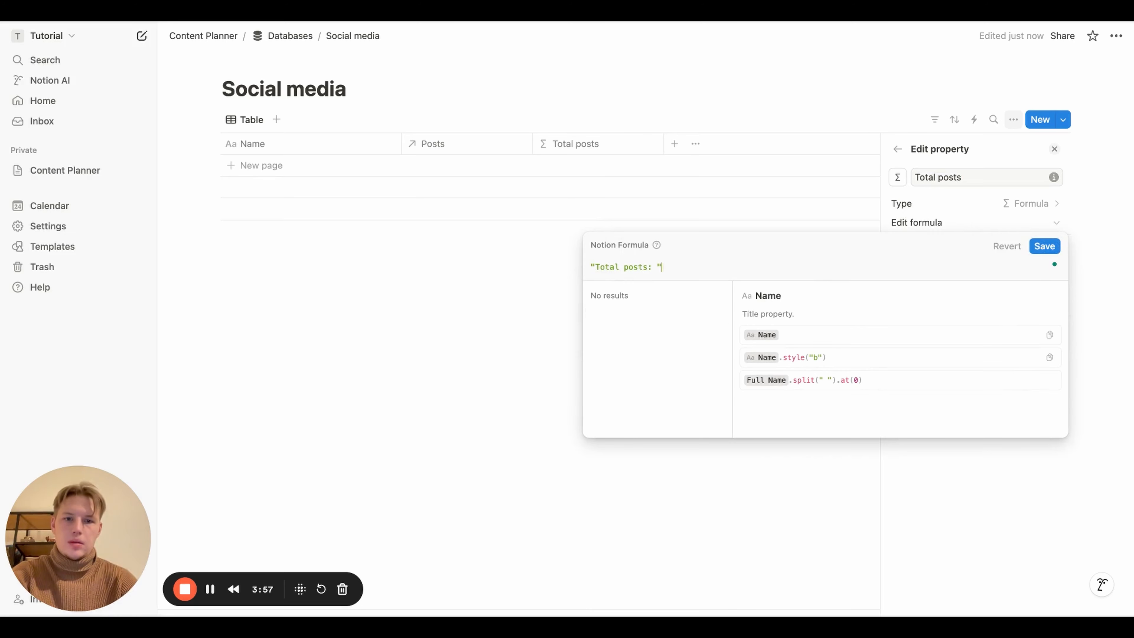
{"action": "type", "text": " + pos"}
{"action": "key", "text": "Return"}
{"action": "type", "text": "."}
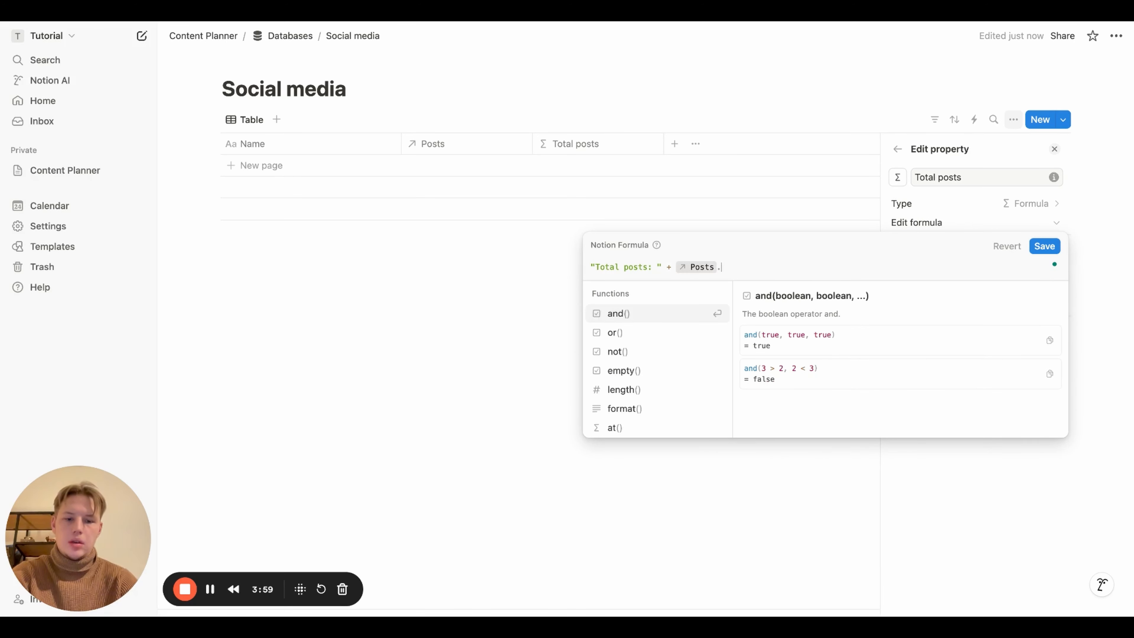
{"action": "type", "text": "length()"}
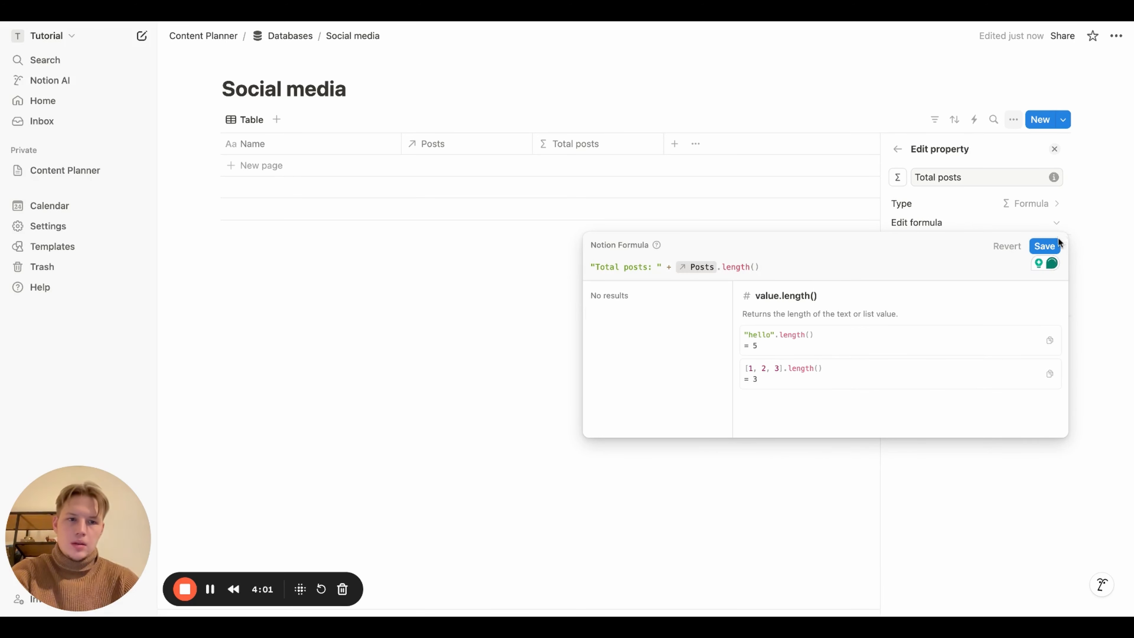
{"action": "left_click", "coordinate": [1044, 246]}
{"action": "left_click", "coordinate": [830, 251]}
Create a new page template for Social media and give it the geometric shapes icon.
{"action": "left_click", "coordinate": [1063, 119]}
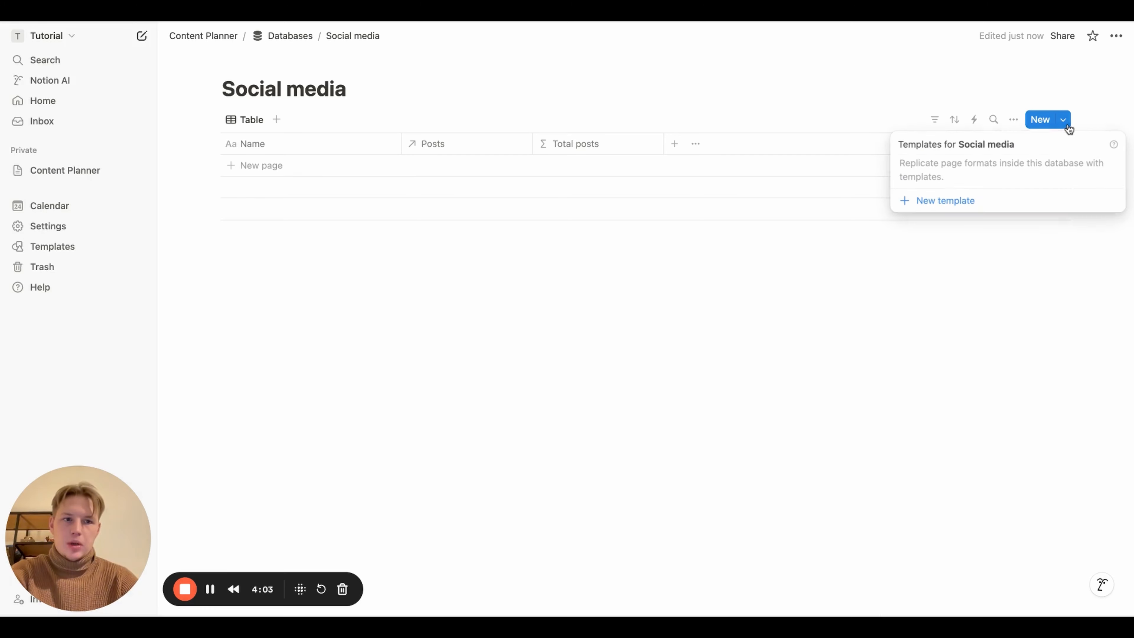
{"action": "left_click", "coordinate": [960, 202]}
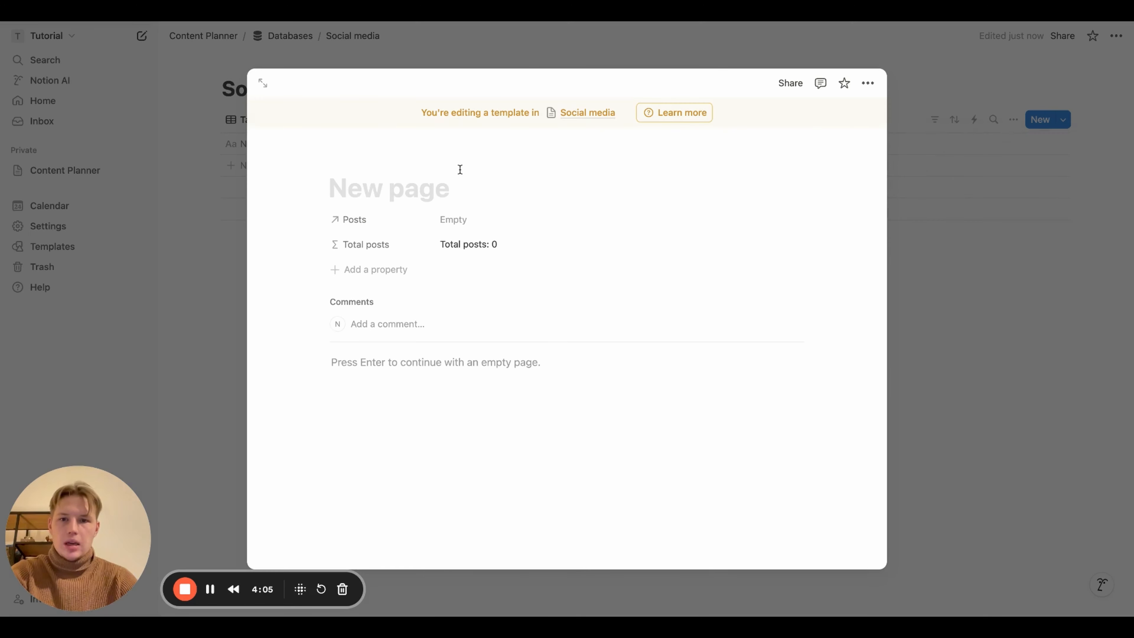
{"action": "left_click", "coordinate": [356, 162]}
{"action": "left_click", "coordinate": [277, 259]}
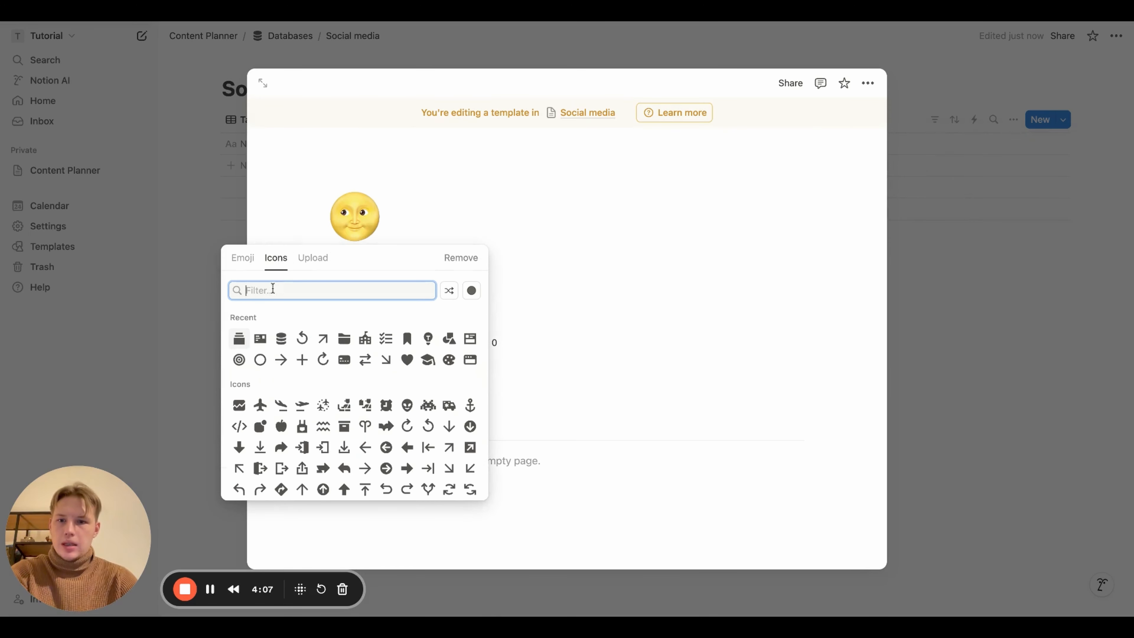
{"action": "left_click", "coordinate": [450, 338]}
Set the visibility of the Posts property in the Social media template to Always hide.
{"action": "scroll", "coordinate": [452, 343], "scroll_direction": "down", "scroll_amount": 1}
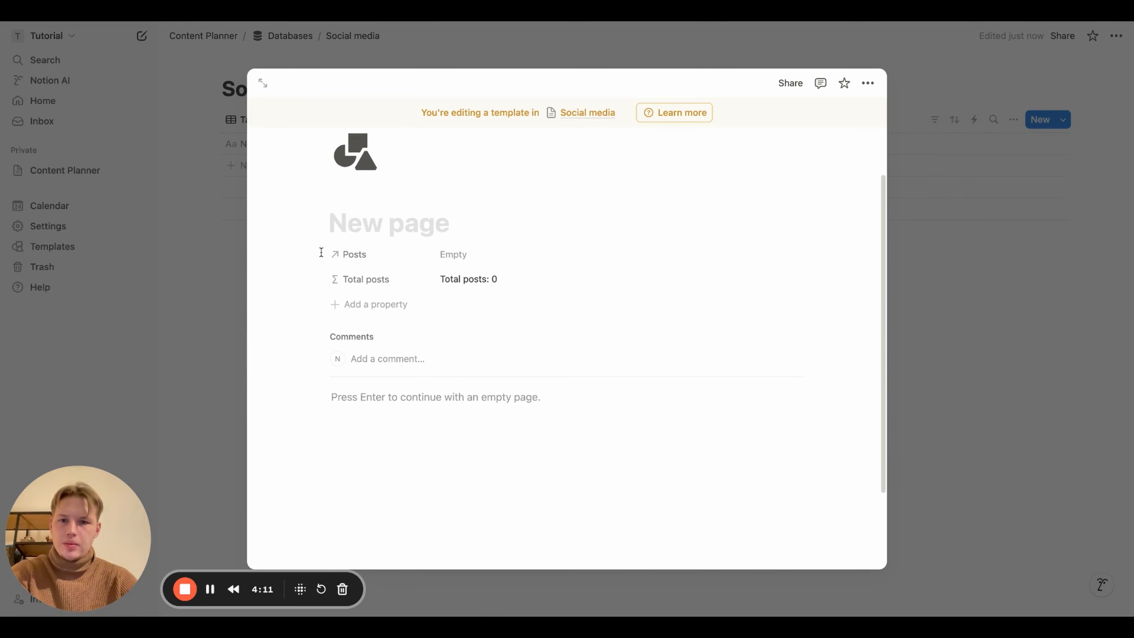
{"action": "left_click", "coordinate": [334, 254]}
{"action": "mouse_move", "coordinate": [385, 321]}
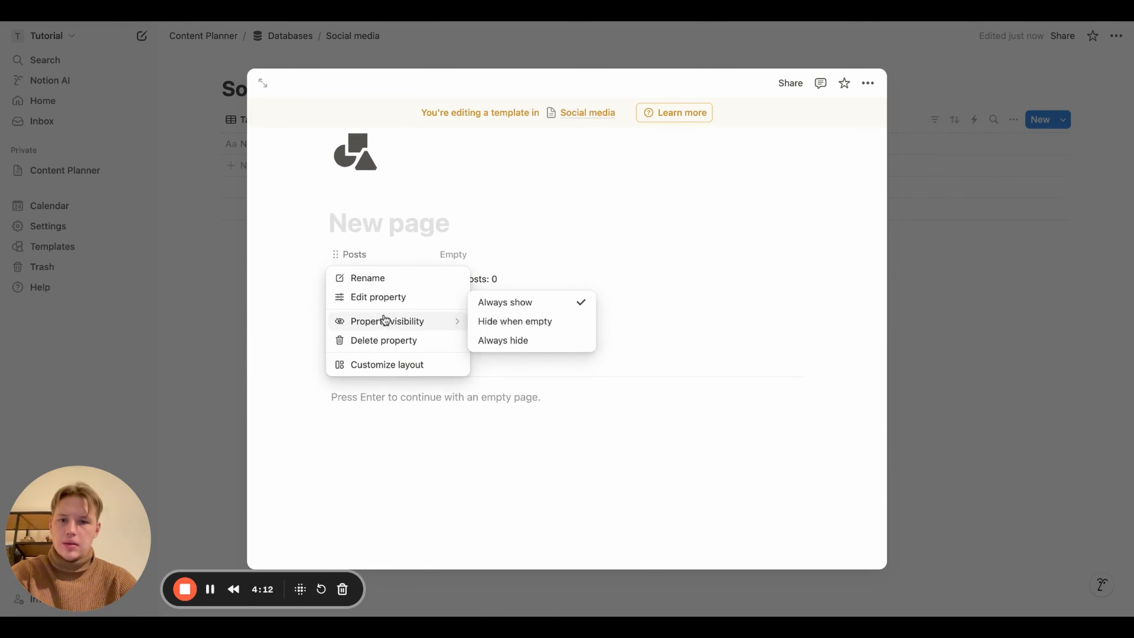
{"action": "left_click", "coordinate": [489, 340]}
Add a Heading 2 reading Posts to the Social media template's body, with a new line below it.
{"action": "type", "text": "/pos"}
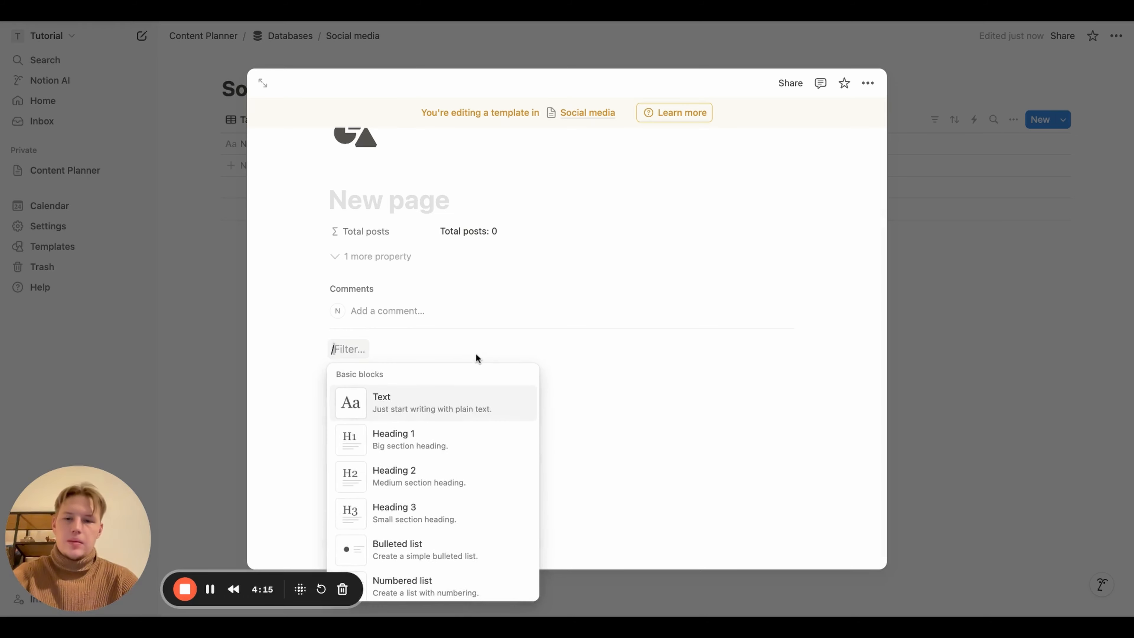
{"action": "key", "text": "BackSpace"}
{"action": "key", "text": "BackSpace"}
{"action": "key", "text": "BackSpace"}
{"action": "type", "text": "hea"}
{"action": "key", "text": "Down"}
{"action": "key", "text": "Down"}
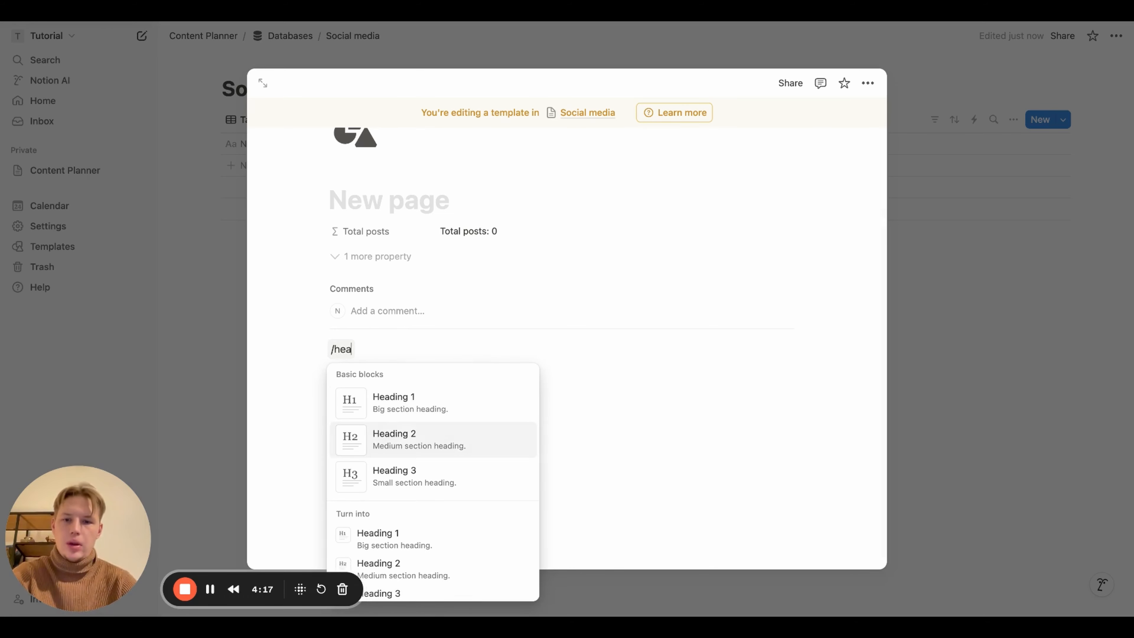
{"action": "key", "text": "Return"}
{"action": "type", "text": "Post"}
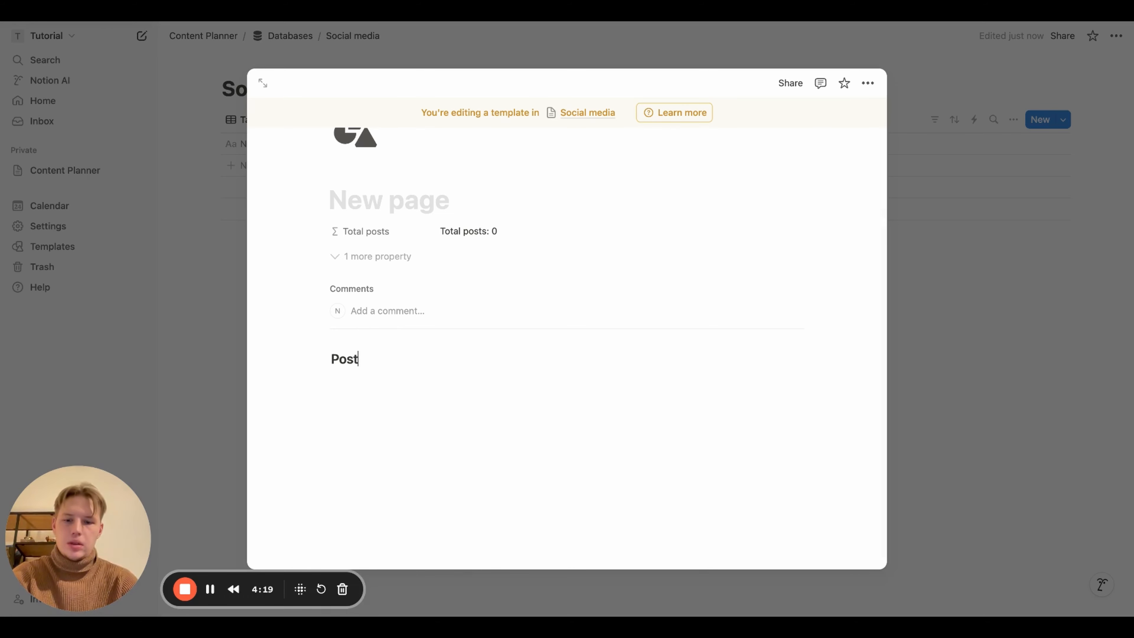
{"action": "type", "text": "s"}
{"action": "key", "text": "Return"}
Insert a new gallery view of the Posts database under the Posts heading in the Social media template, with the database title hidden.
{"action": "type", "text": "/"}
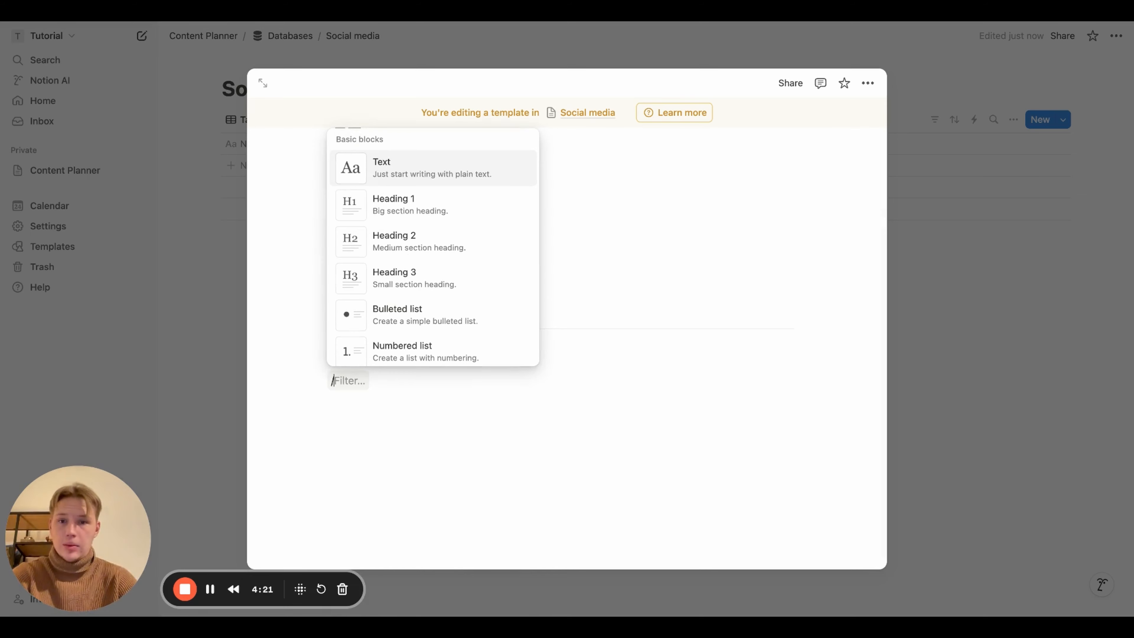
{"action": "type", "text": "gal"}
{"action": "key", "text": "Return"}
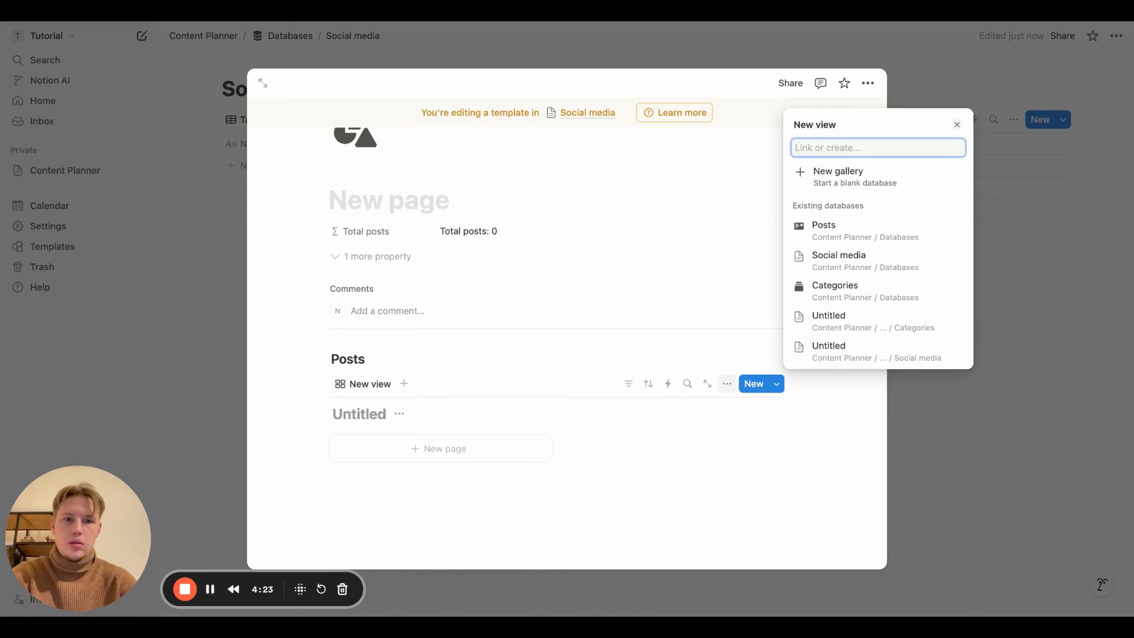
{"action": "key", "text": "Down"}
{"action": "key", "text": "Return"}
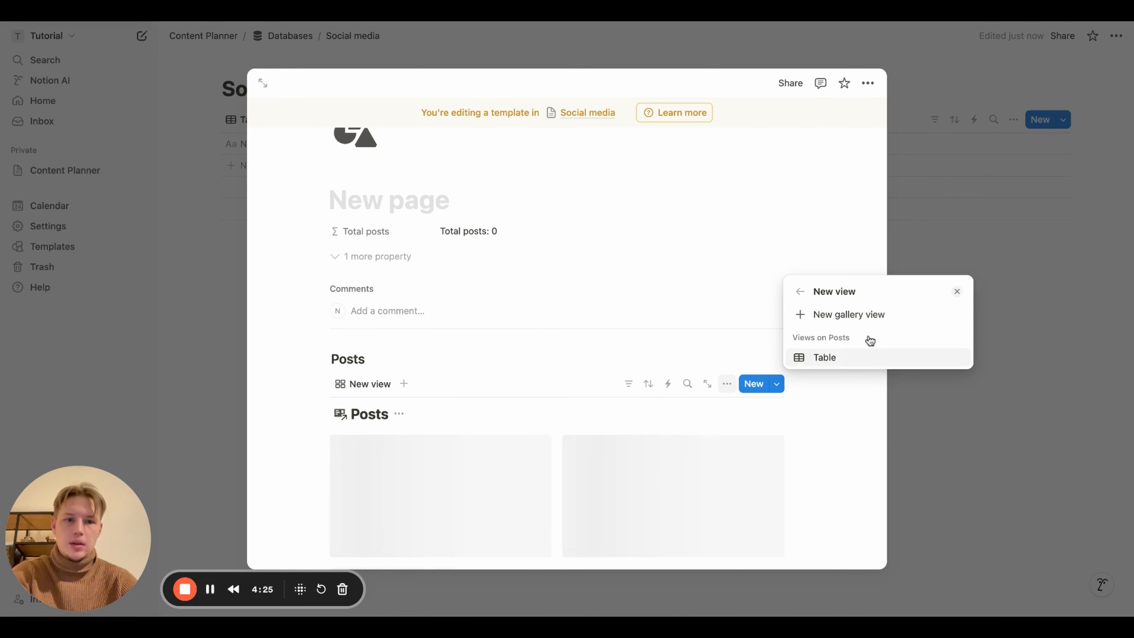
{"action": "left_click", "coordinate": [874, 314]}
{"action": "left_click", "coordinate": [888, 215]}
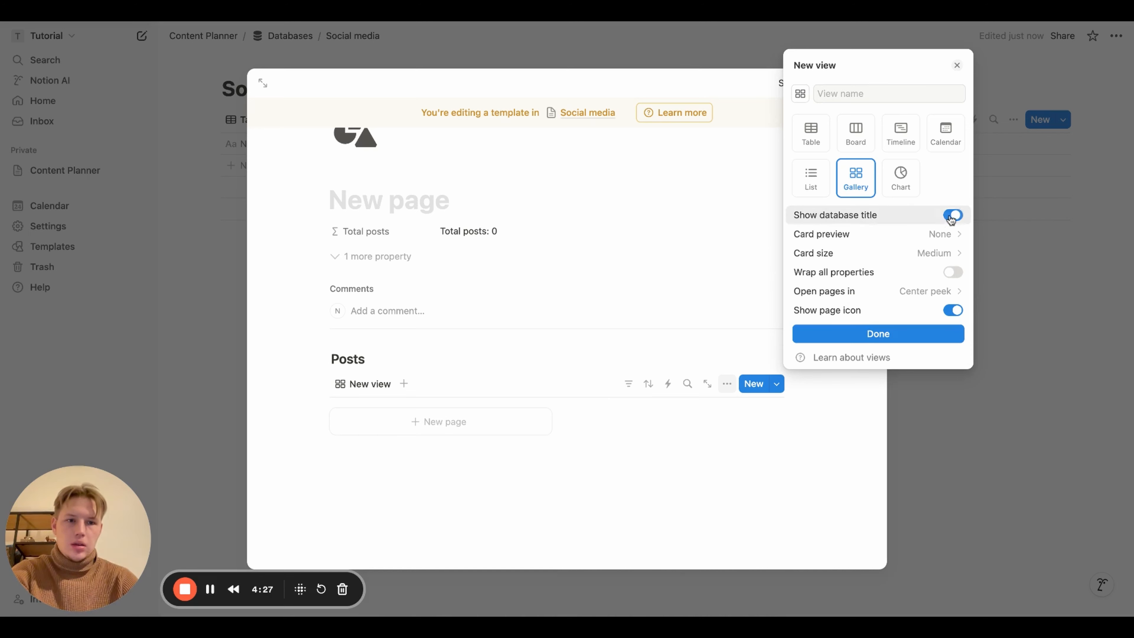
{"action": "left_click", "coordinate": [877, 333]}
Show the Date, Status and Categories properties on the cards of the template's Posts gallery.
{"action": "left_click", "coordinate": [878, 149]}
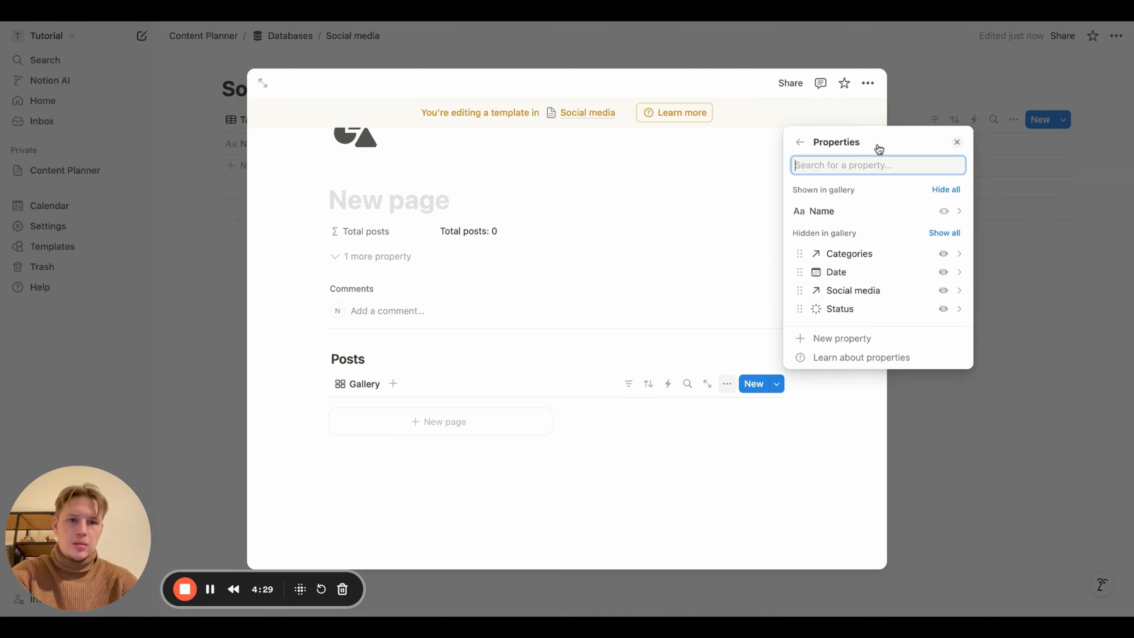
{"action": "left_click", "coordinate": [942, 272]}
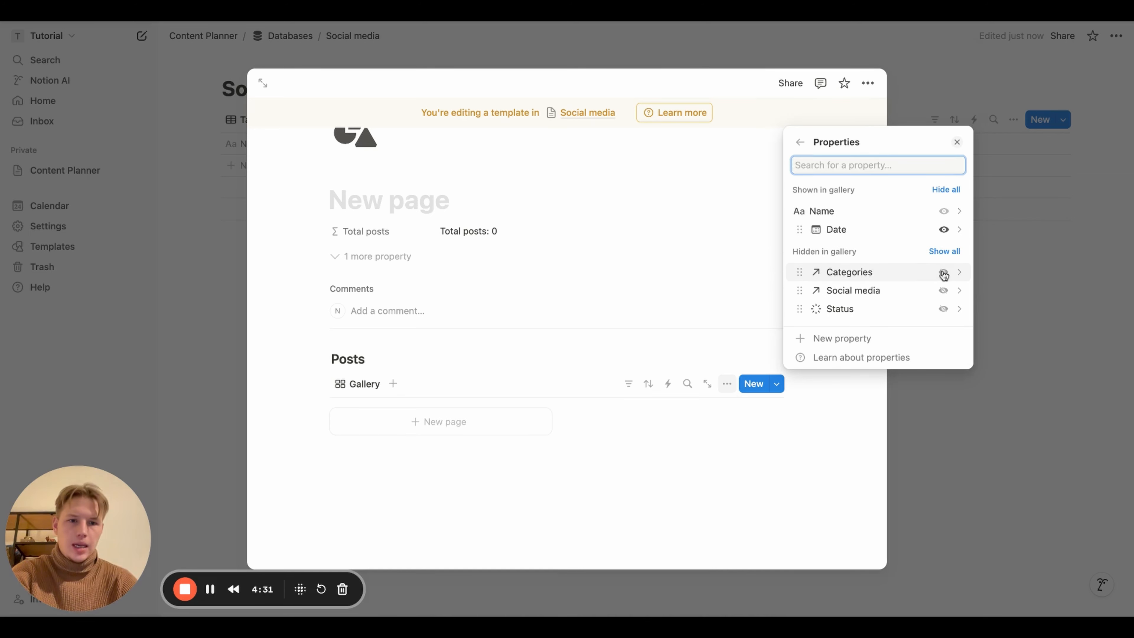
{"action": "left_click", "coordinate": [941, 309]}
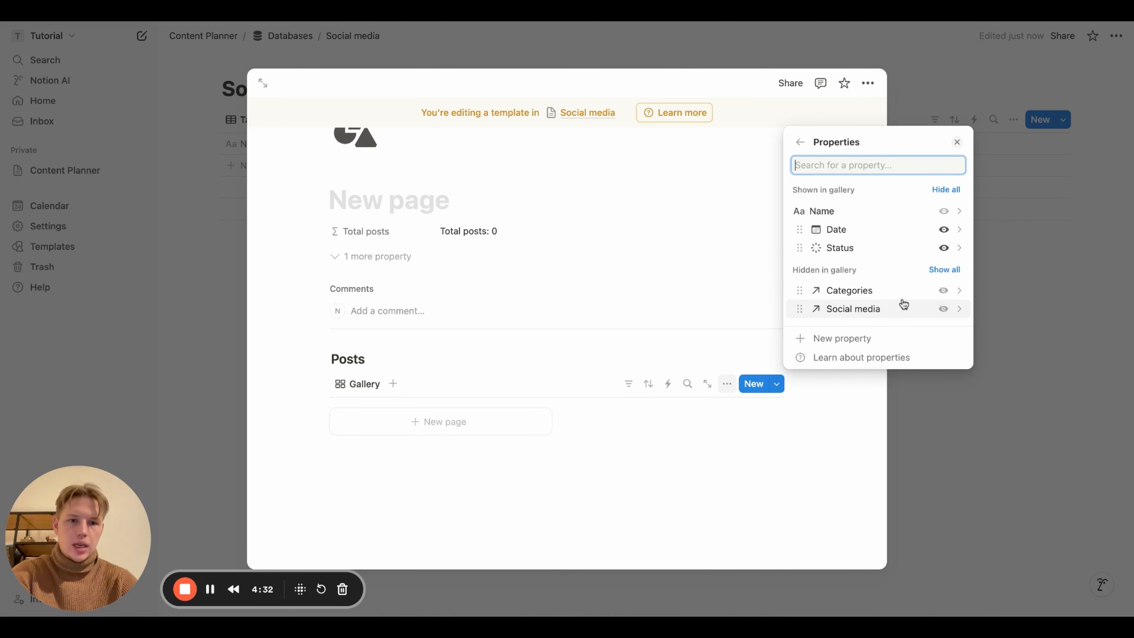
{"action": "left_click", "coordinate": [942, 291]}
{"action": "left_click", "coordinate": [799, 142]}
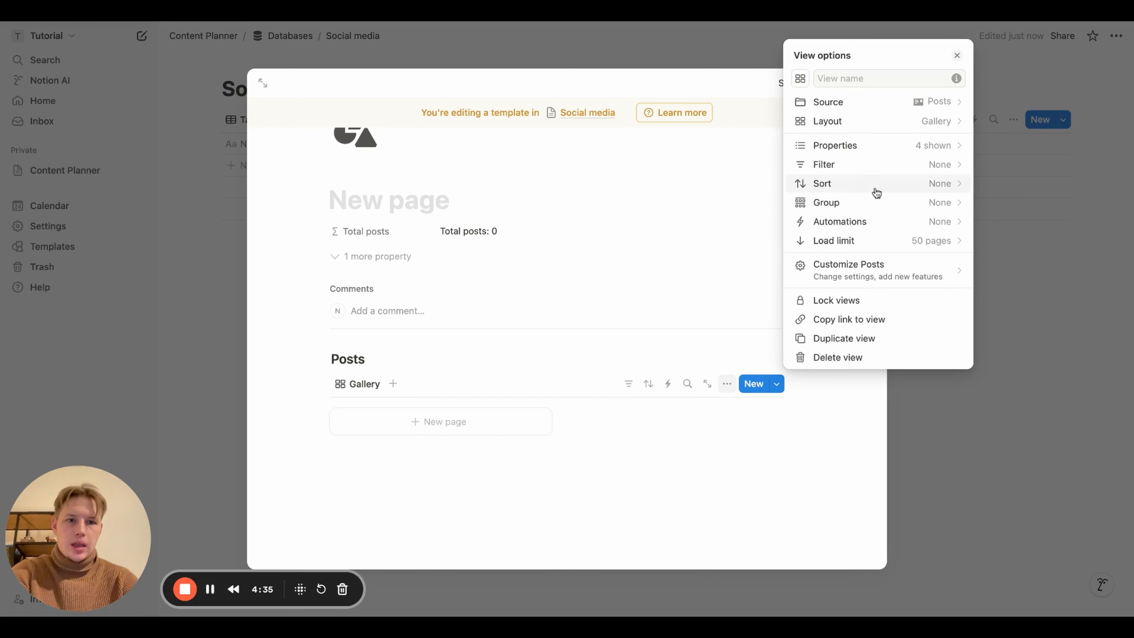
Filter the Posts gallery to Social media contains New page, and close the Social media template.
{"action": "left_click", "coordinate": [861, 164]}
{"action": "left_click", "coordinate": [846, 311]}
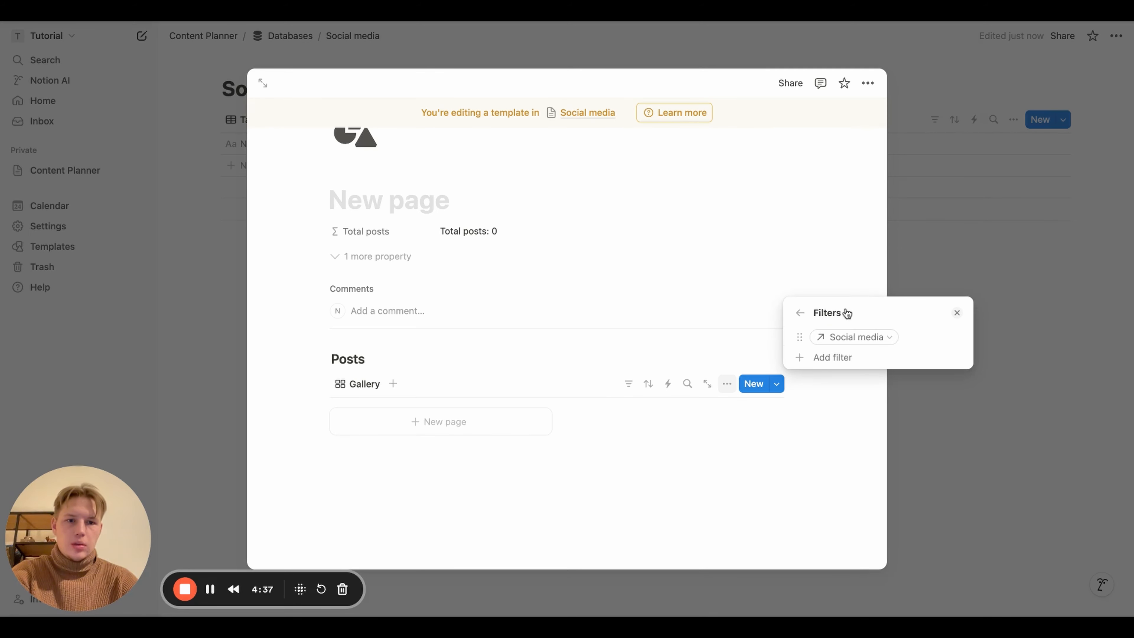
{"action": "left_click", "coordinate": [850, 338]}
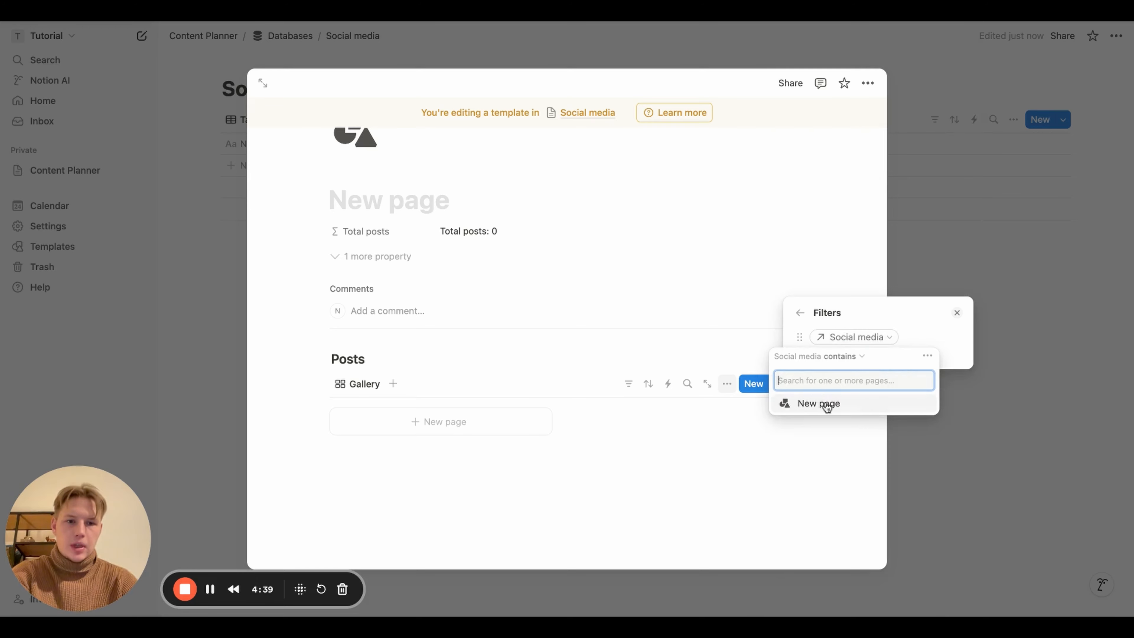
{"action": "left_click", "coordinate": [827, 404]}
{"action": "left_click", "coordinate": [929, 322]}
{"action": "left_click", "coordinate": [956, 313]}
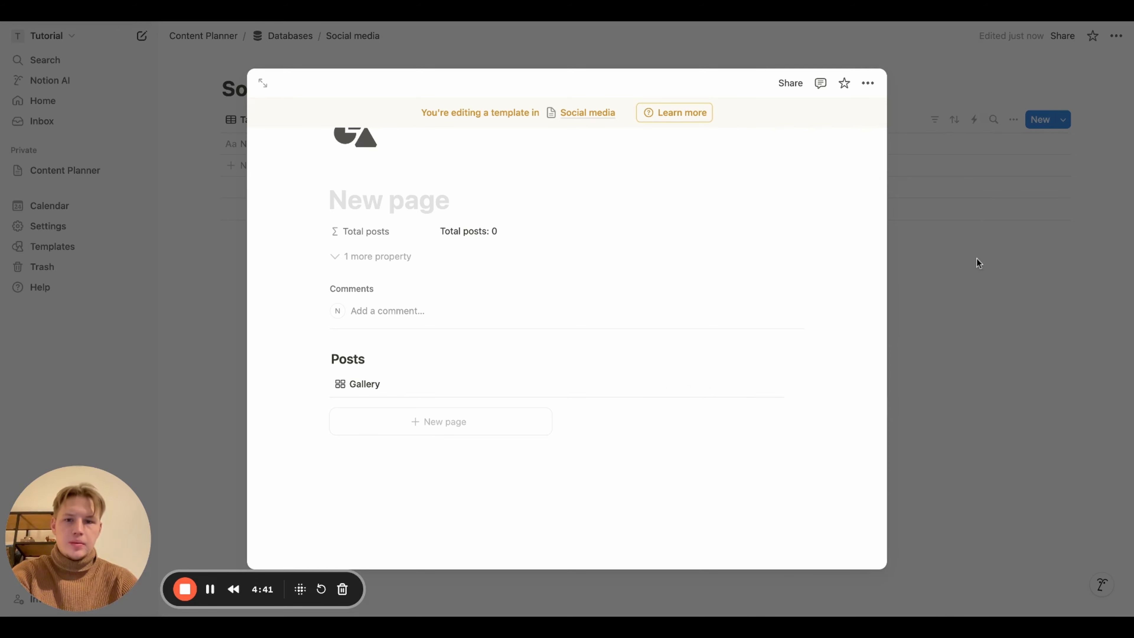
{"action": "left_click", "coordinate": [977, 264]}
Set the New page template as the default for the Social media database.
{"action": "left_click", "coordinate": [1064, 121]}
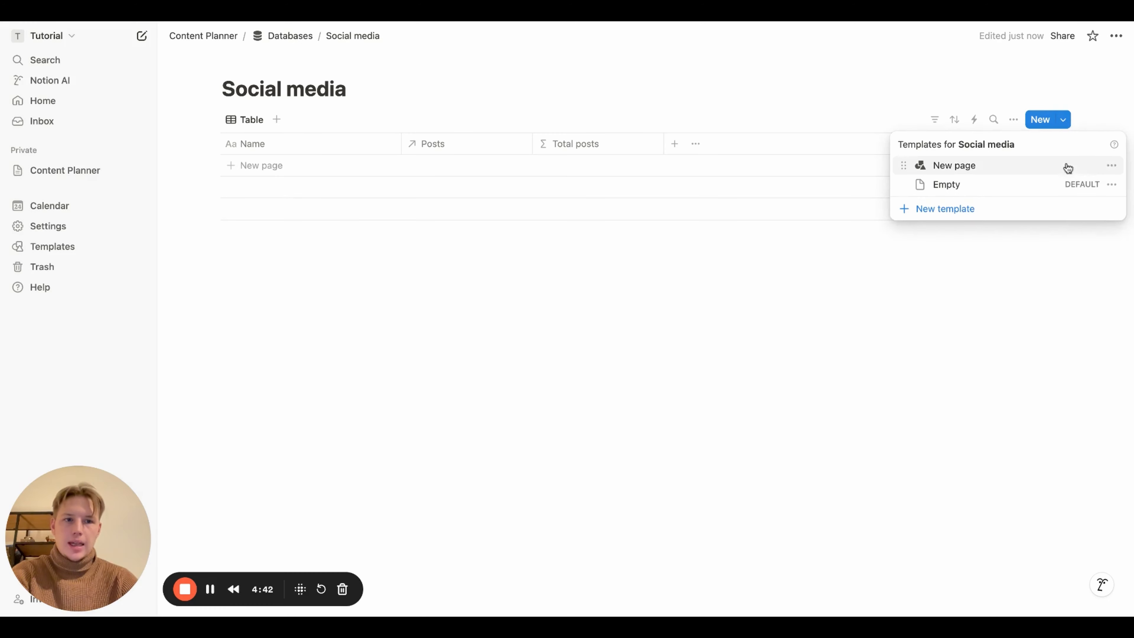
{"action": "left_click", "coordinate": [1112, 165]}
{"action": "left_click", "coordinate": [1027, 155]}
{"action": "left_click", "coordinate": [615, 312]}
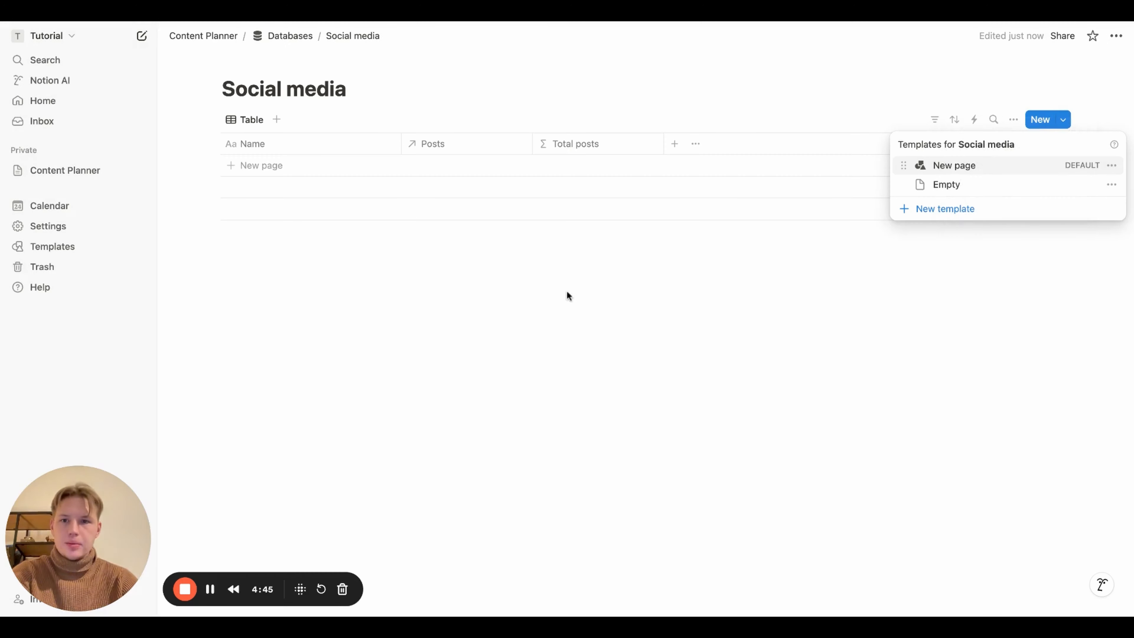
Give the Social media database the geometric shapes icon.
{"action": "left_click", "coordinate": [264, 68]}
{"action": "left_click", "coordinate": [250, 61]}
{"action": "left_click", "coordinate": [155, 115]}
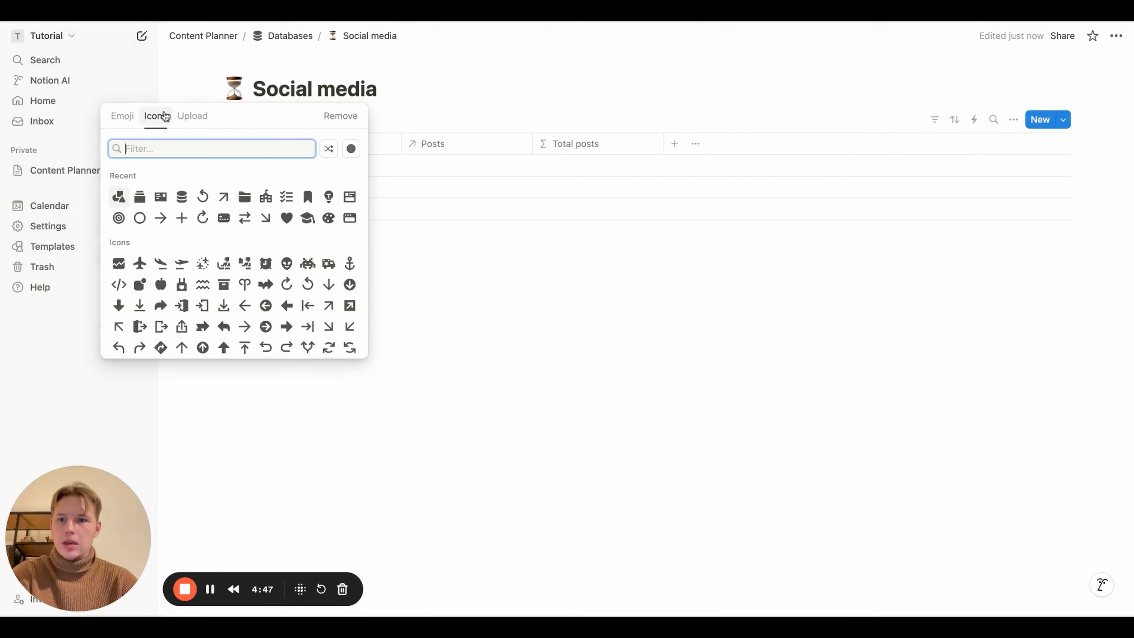
{"action": "left_click", "coordinate": [118, 197]}
{"action": "left_click", "coordinate": [373, 231]}
{"action": "left_click", "coordinate": [479, 298]}
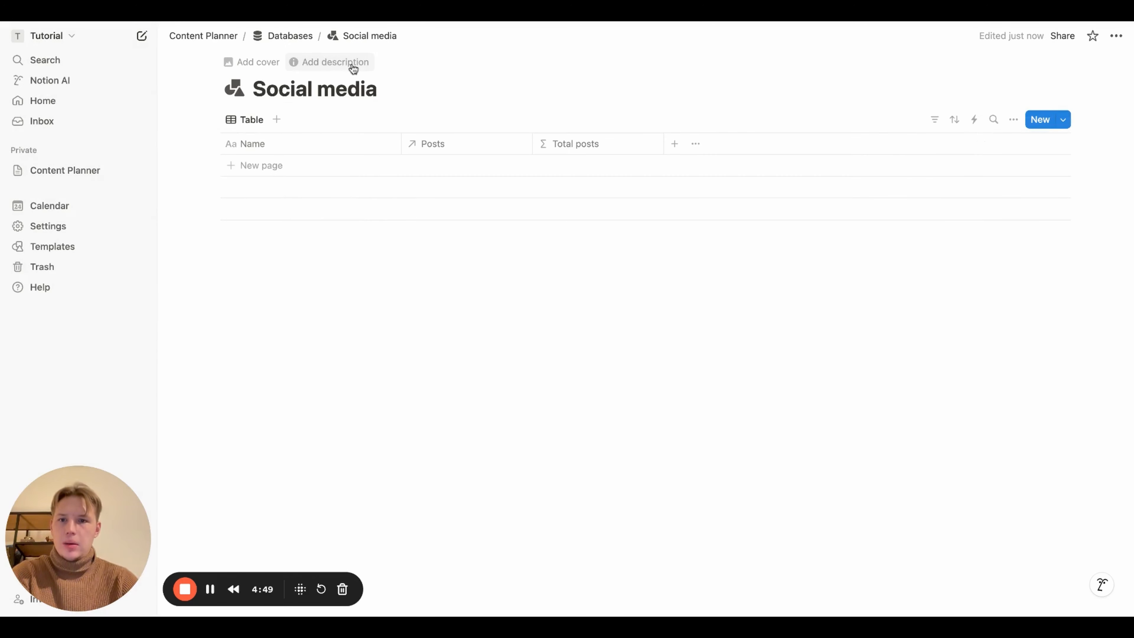
Show the Social media property in the Posts gallery of the Categories database's New page template, and close the template.
{"action": "left_click", "coordinate": [290, 35]}
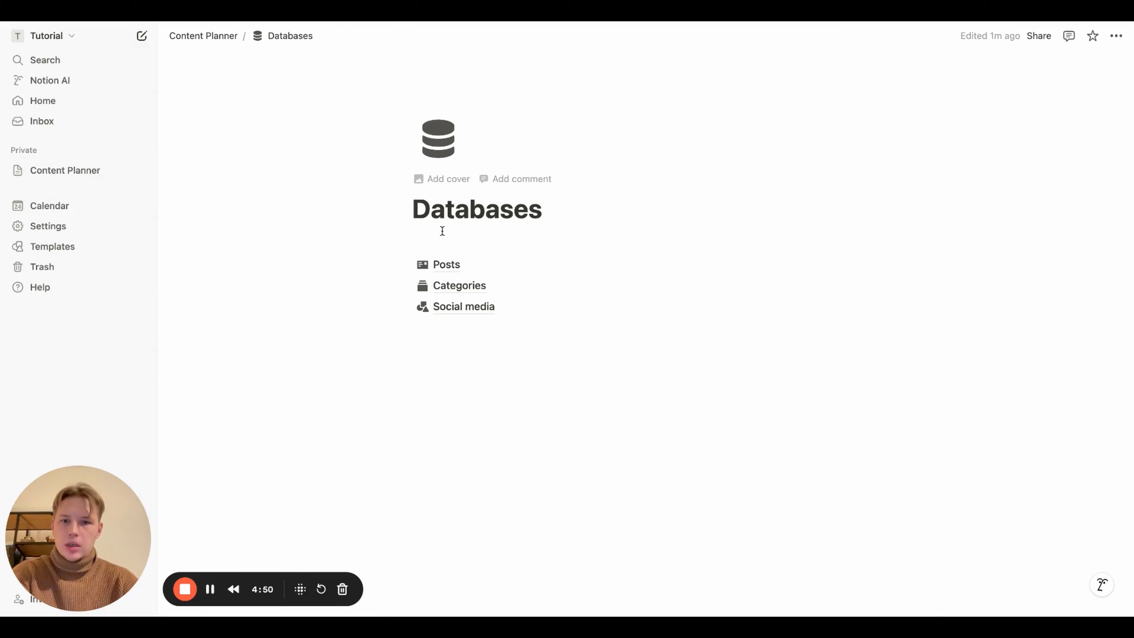
{"action": "left_click", "coordinate": [463, 286]}
{"action": "left_click", "coordinate": [1063, 119]}
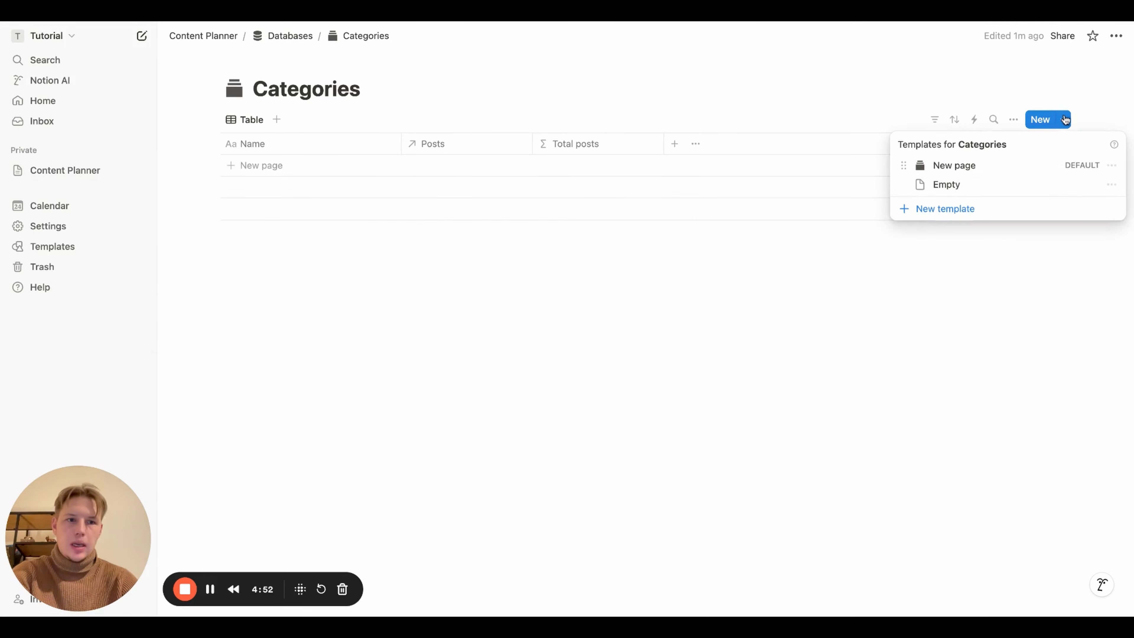
{"action": "left_click", "coordinate": [1111, 166]}
{"action": "left_click", "coordinate": [1014, 166]}
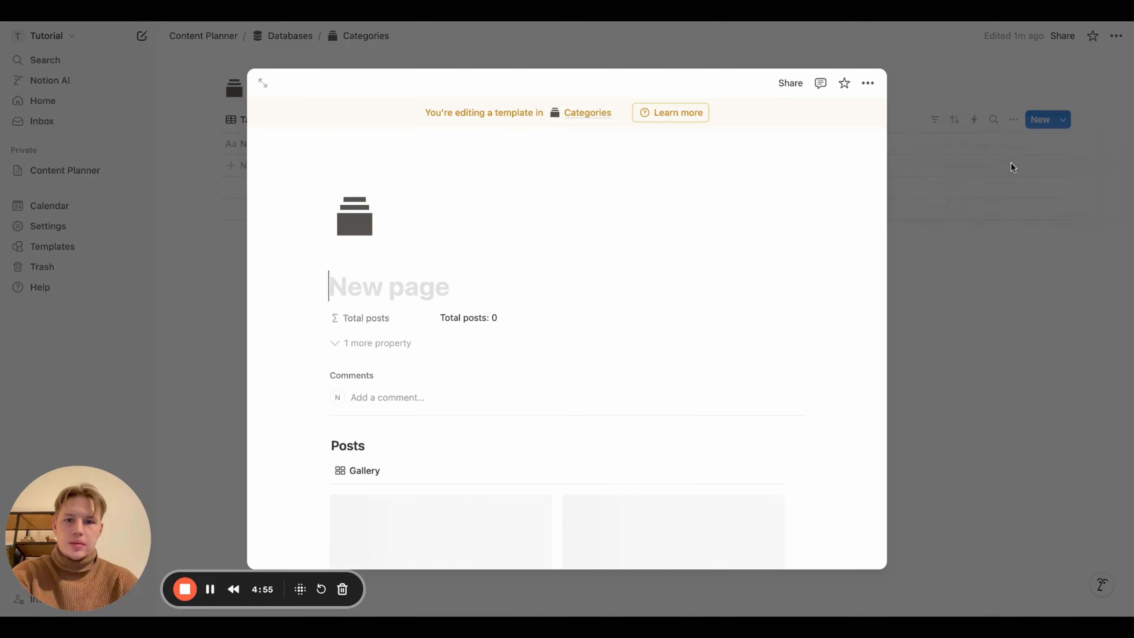
{"action": "left_click", "coordinate": [359, 383]}
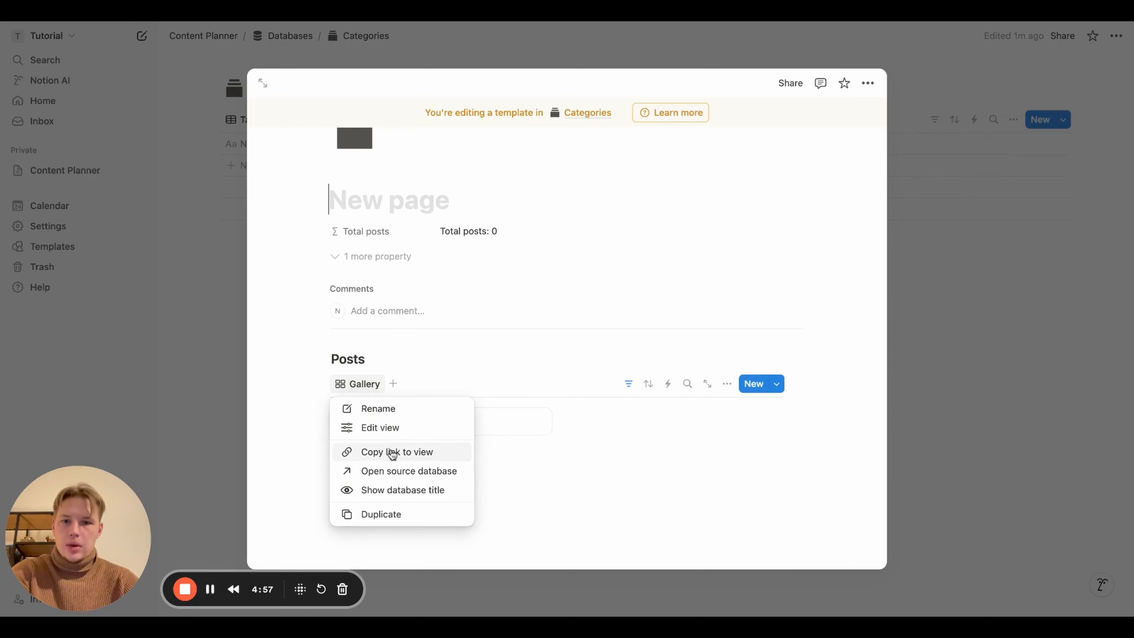
{"action": "left_click", "coordinate": [388, 428]}
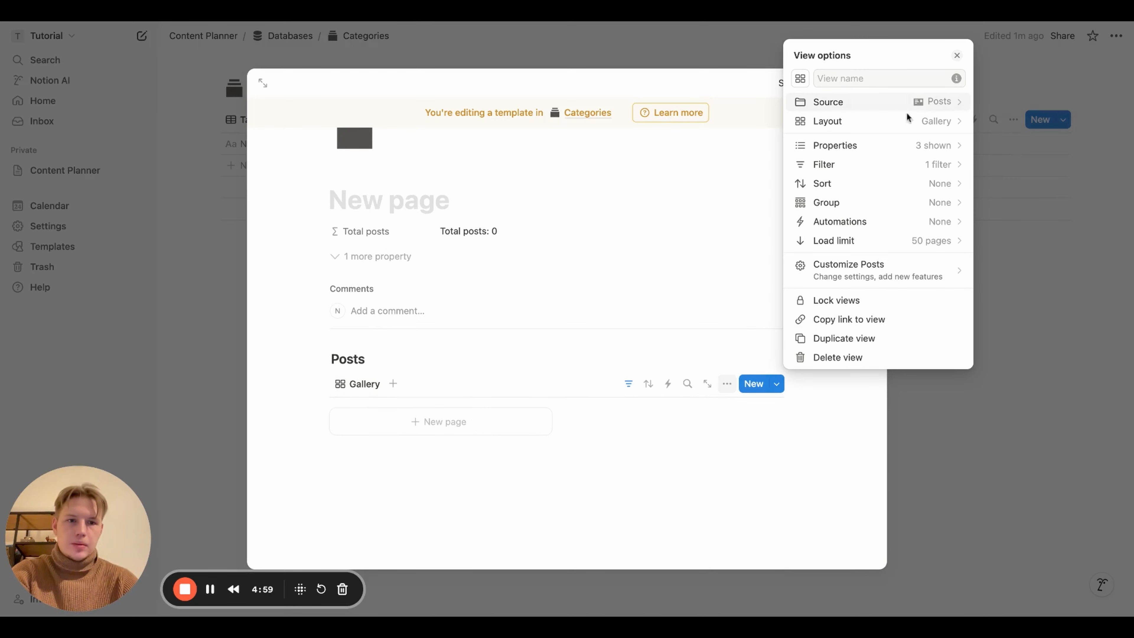
{"action": "left_click", "coordinate": [903, 144]}
{"action": "left_click", "coordinate": [950, 314]}
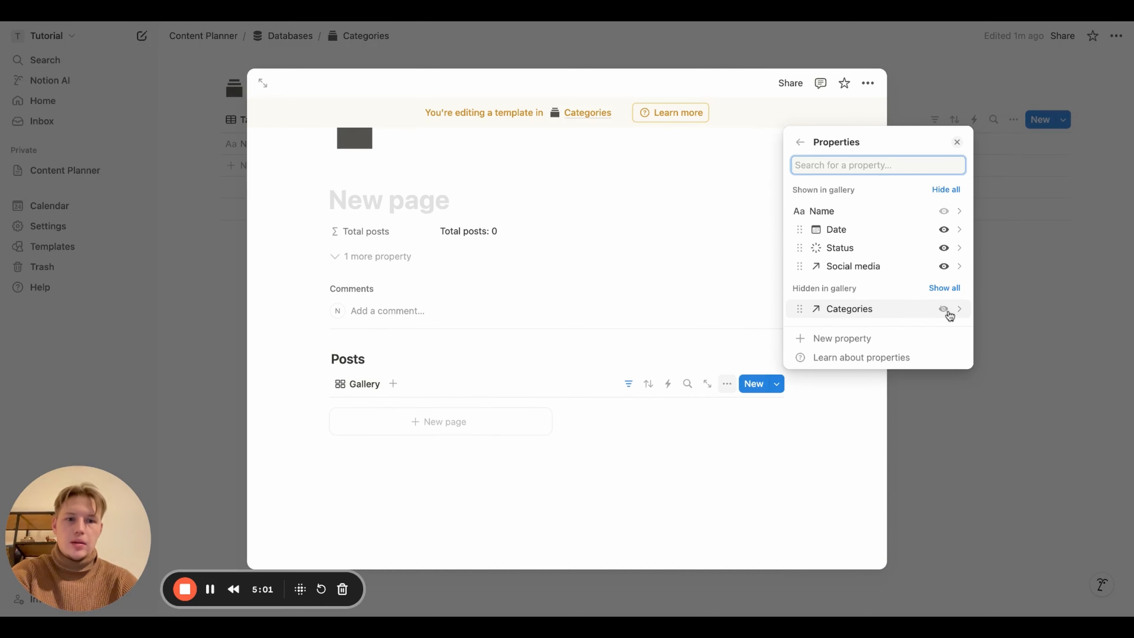
{"action": "left_click", "coordinate": [787, 475]}
{"action": "left_click", "coordinate": [920, 373]}
Add a new full-page database named Tasks below Social media on the Databases page.
{"action": "left_click", "coordinate": [312, 40]}
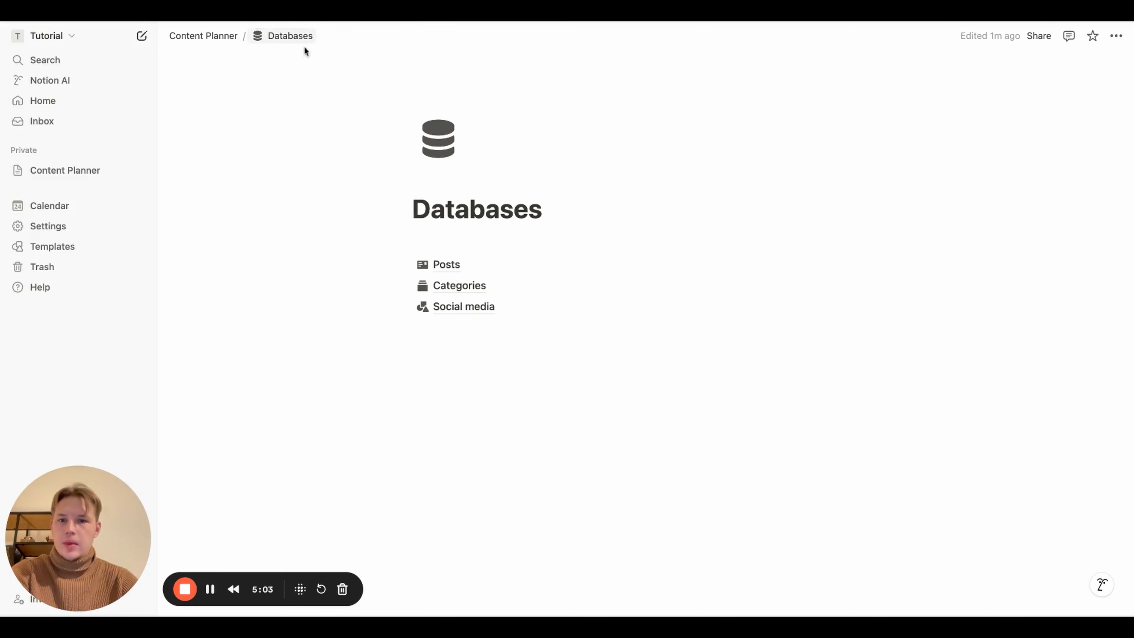
{"action": "left_click", "coordinate": [502, 343]}
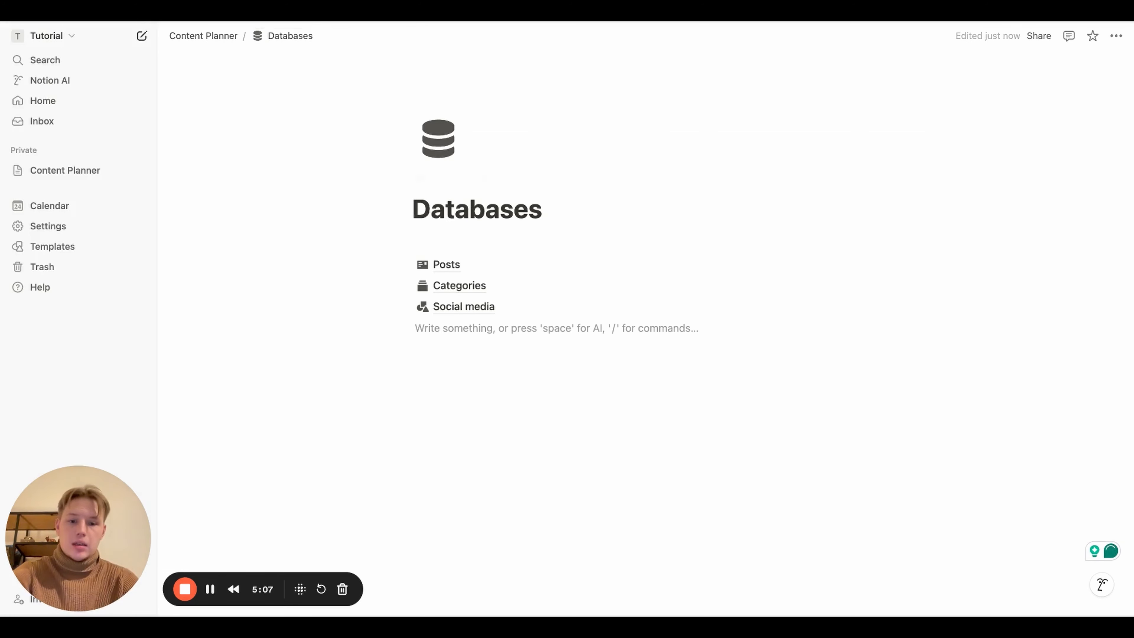
{"action": "type", "text": "/da"}
{"action": "key", "text": "Down"}
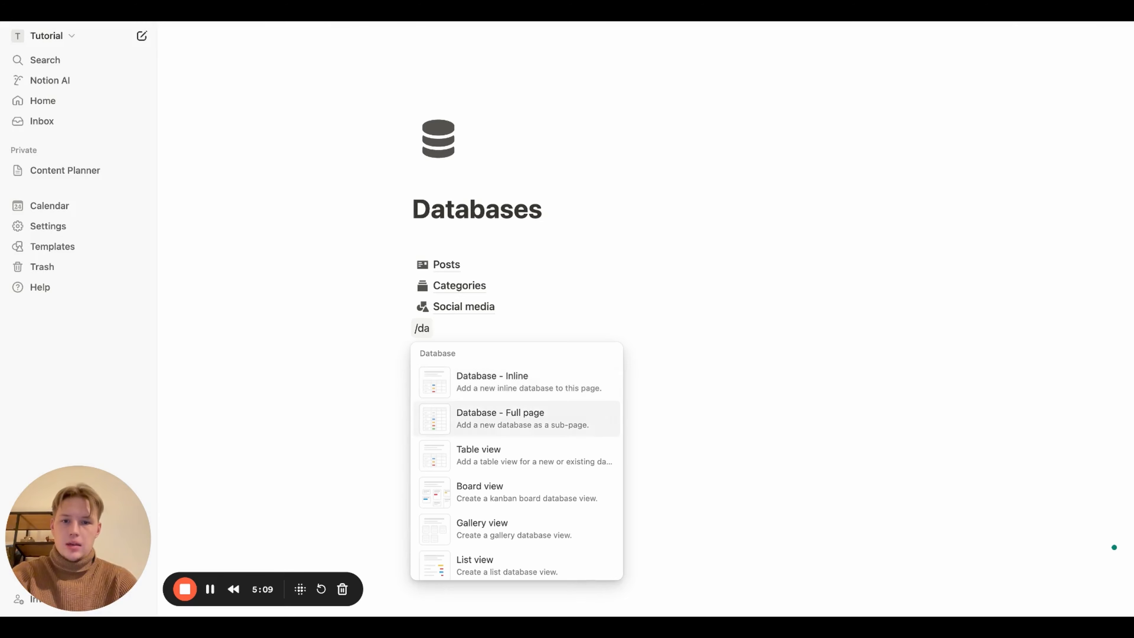
{"action": "key", "text": "Return"}
{"action": "left_click", "coordinate": [933, 201]}
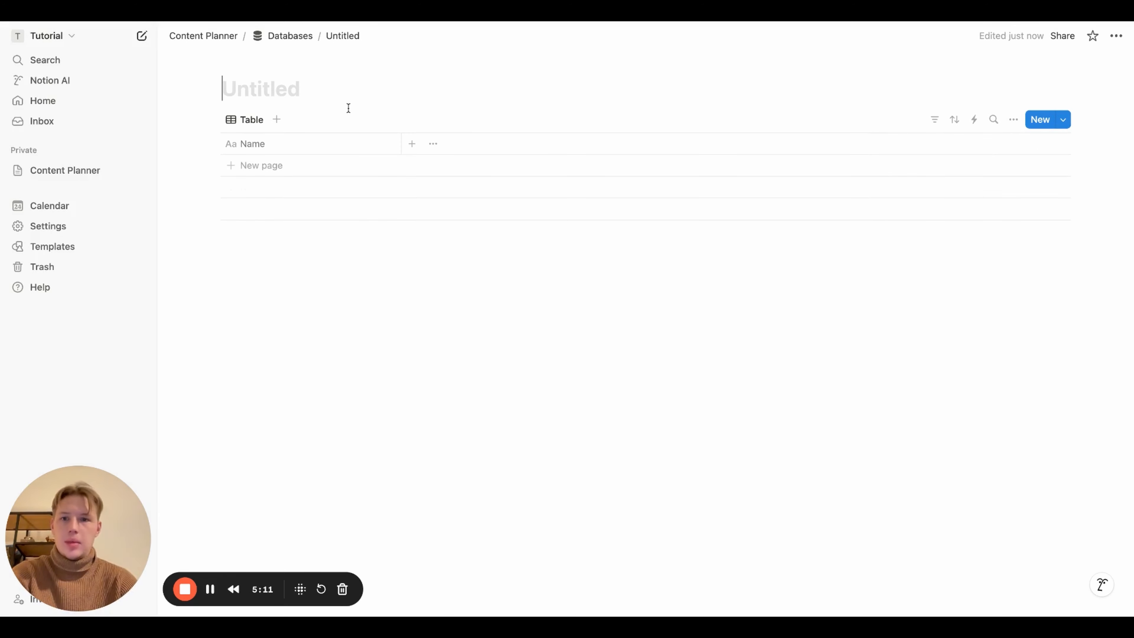
{"action": "type", "text": "Tasks"}
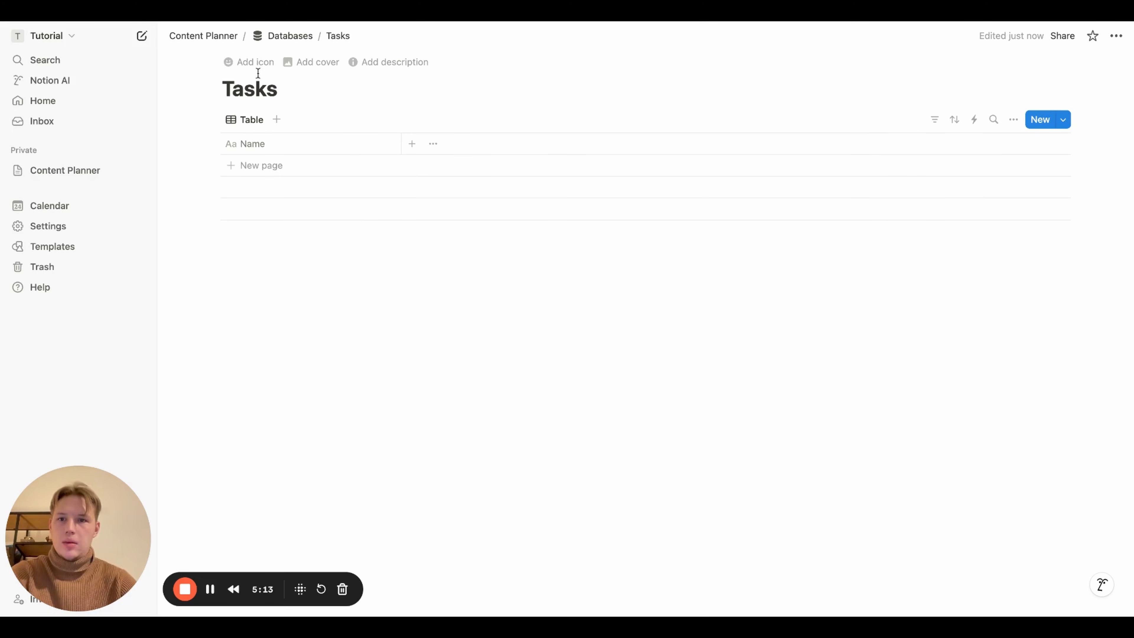
Give the Tasks database the checklist icon.
{"action": "left_click", "coordinate": [254, 63]}
{"action": "left_click", "coordinate": [156, 118]}
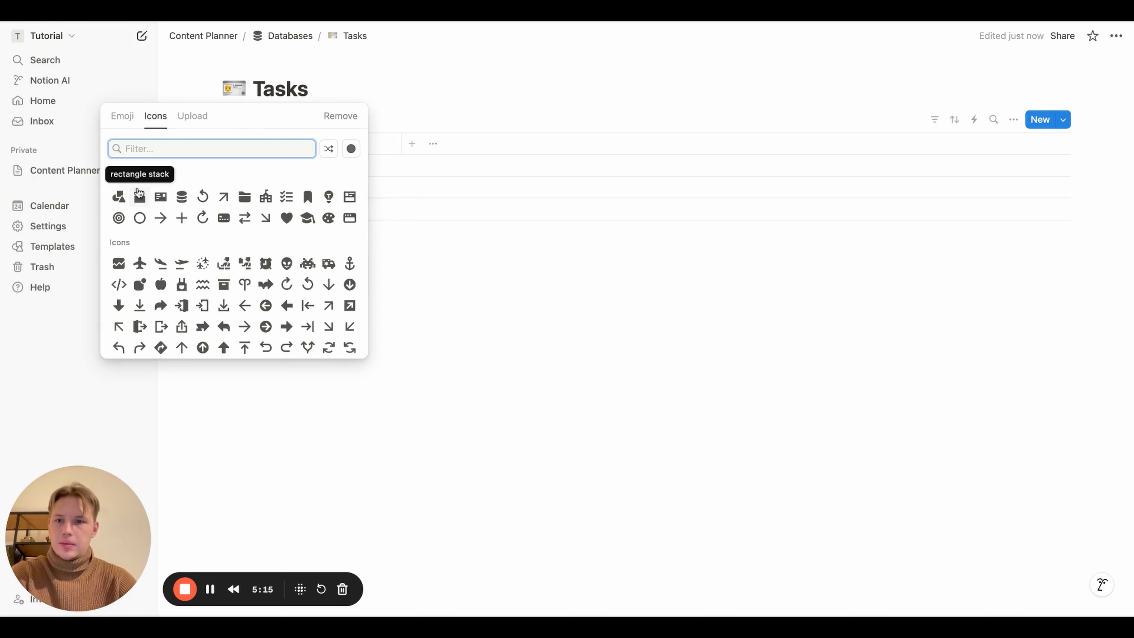
{"action": "left_click", "coordinate": [160, 196]}
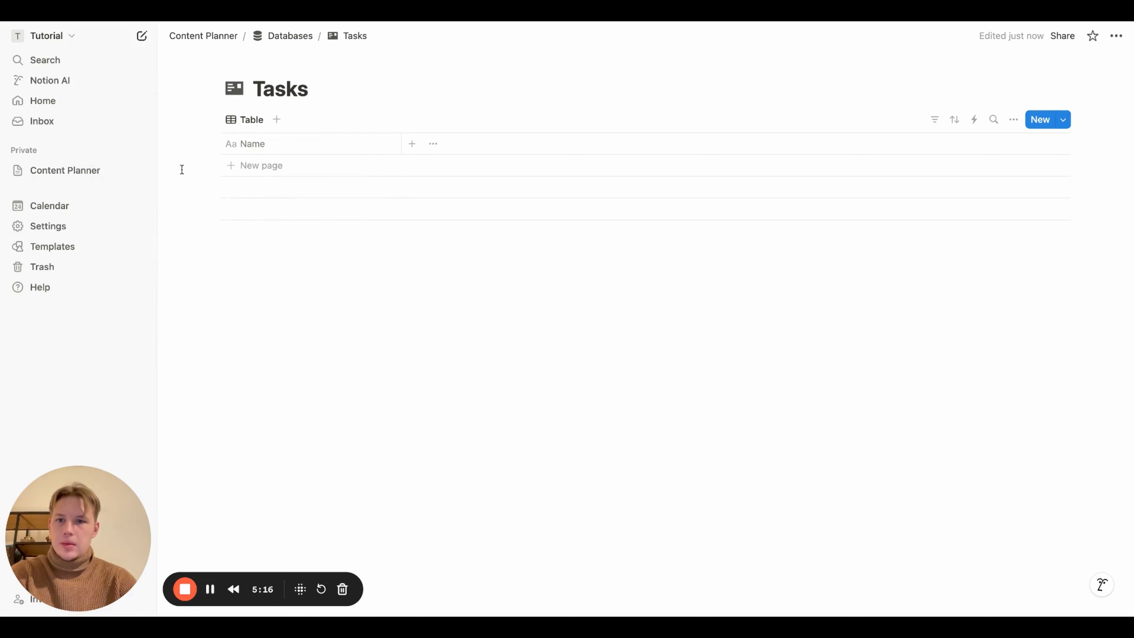
{"action": "left_click", "coordinate": [234, 88]}
{"action": "left_click", "coordinate": [286, 198]}
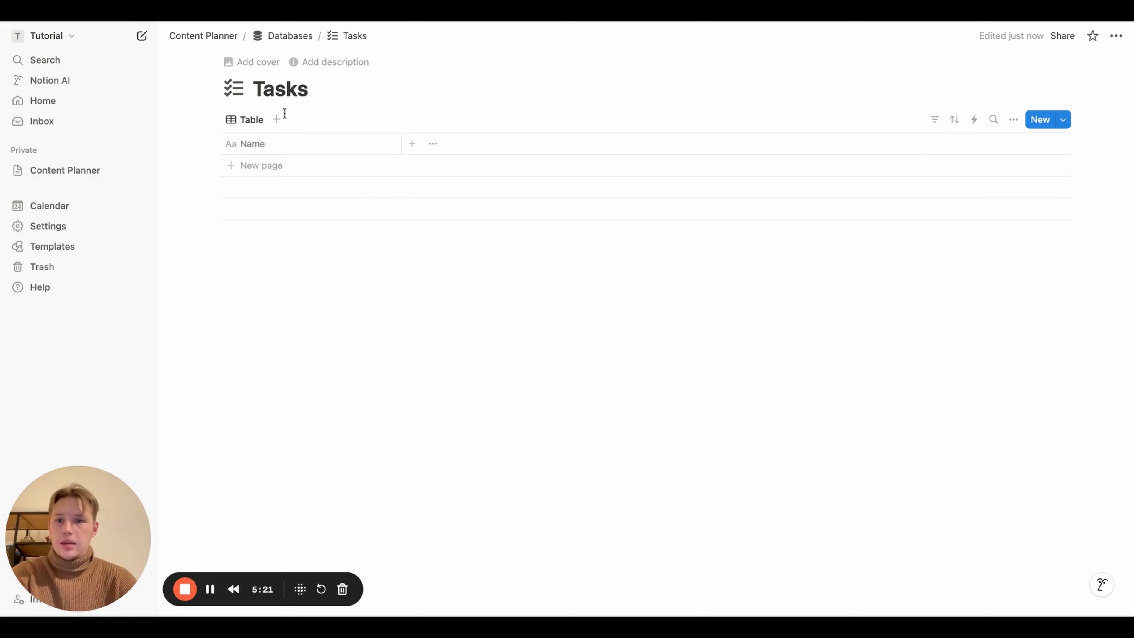
Add a Date property to the Tasks database.
{"action": "left_click", "coordinate": [413, 147]}
{"action": "type", "text": "D"}
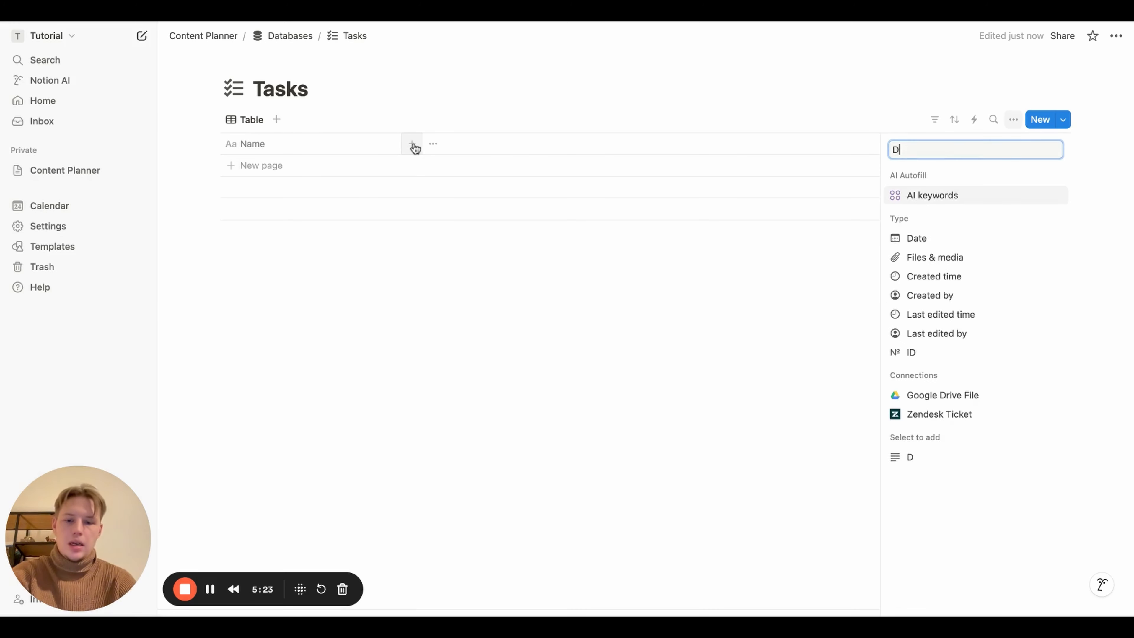
{"action": "type", "text": "ate"}
{"action": "key", "text": "Return"}
{"action": "key", "text": "Escape"}
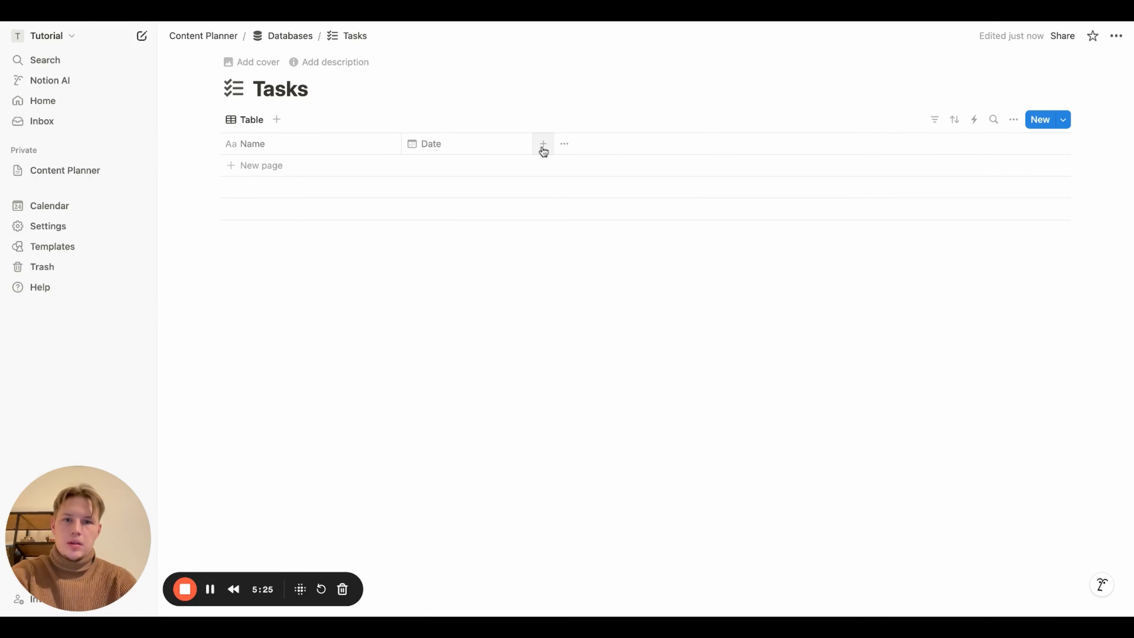
Add a Status property to the Tasks database with its default options.
{"action": "left_click", "coordinate": [542, 147]}
{"action": "type", "text": "Stat"}
{"action": "key", "text": "Return"}
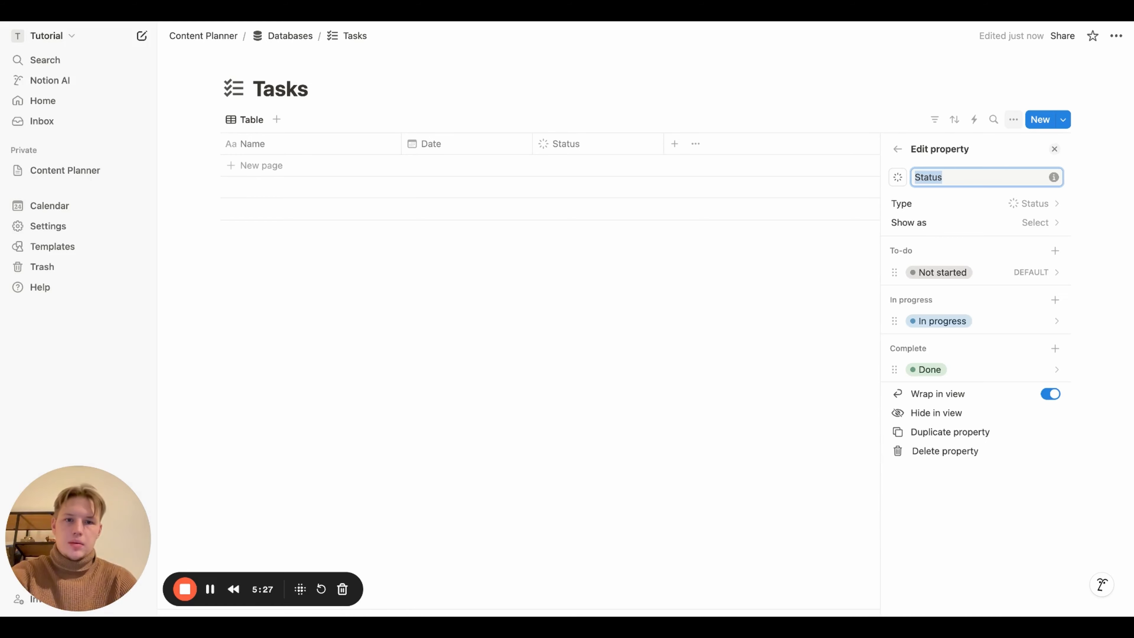
{"action": "left_click", "coordinate": [630, 297]}
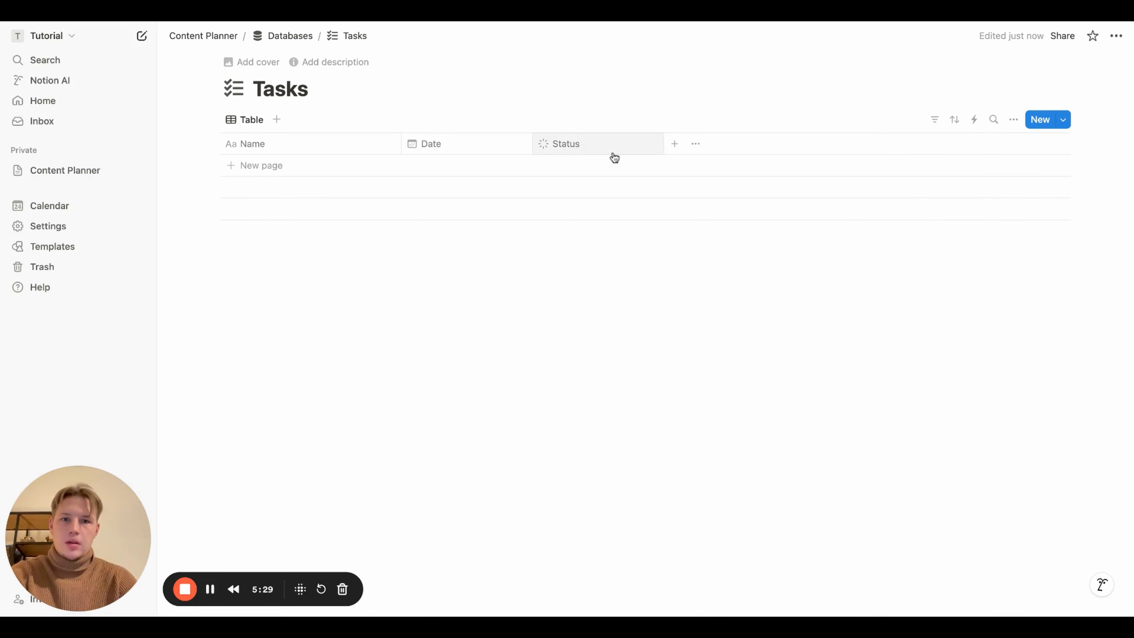
Rename the Status property of the Tasks database to Completed.
{"action": "left_click", "coordinate": [627, 153]}
{"action": "left_click", "coordinate": [588, 194]}
{"action": "left_click", "coordinate": [944, 178]}
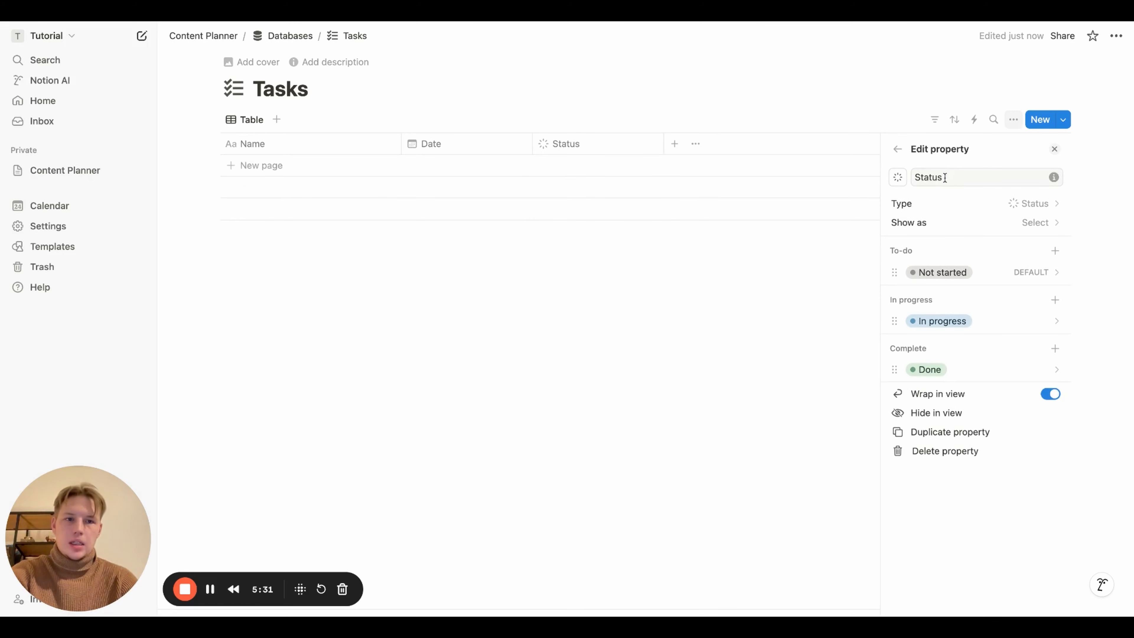
{"action": "double_click", "coordinate": [944, 178]}
{"action": "type", "text": "Com"}
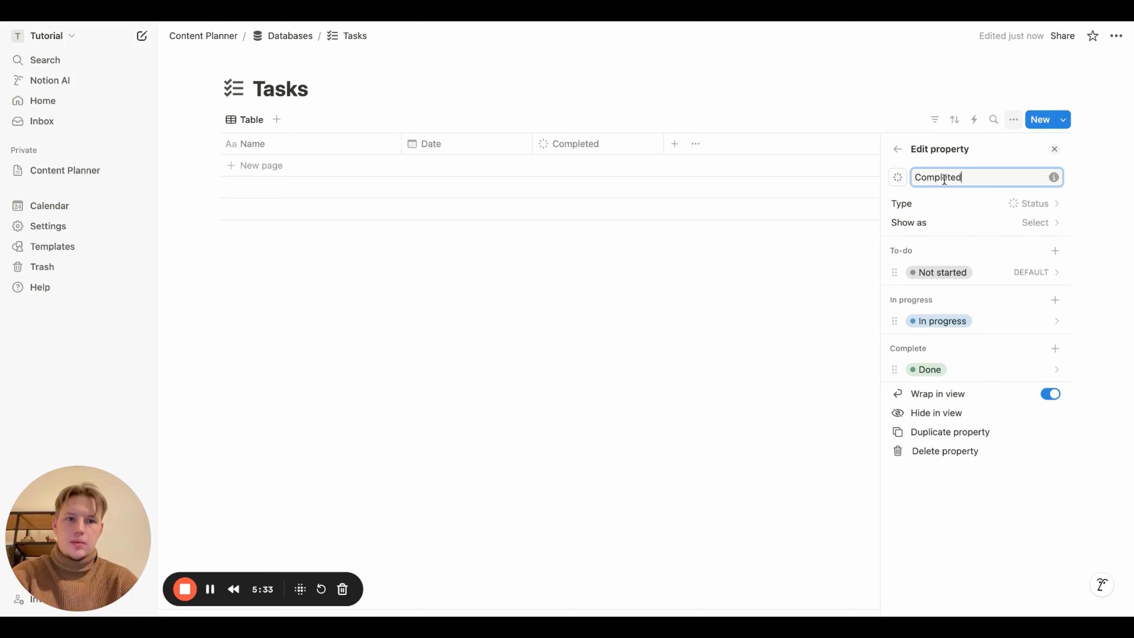
Finish renaming the Tasks database's Status property to Completed and change its type to Checkbox.
{"action": "type", "text": "pleted"}
{"action": "left_click", "coordinate": [1057, 205]}
{"action": "type", "text": "chec"}
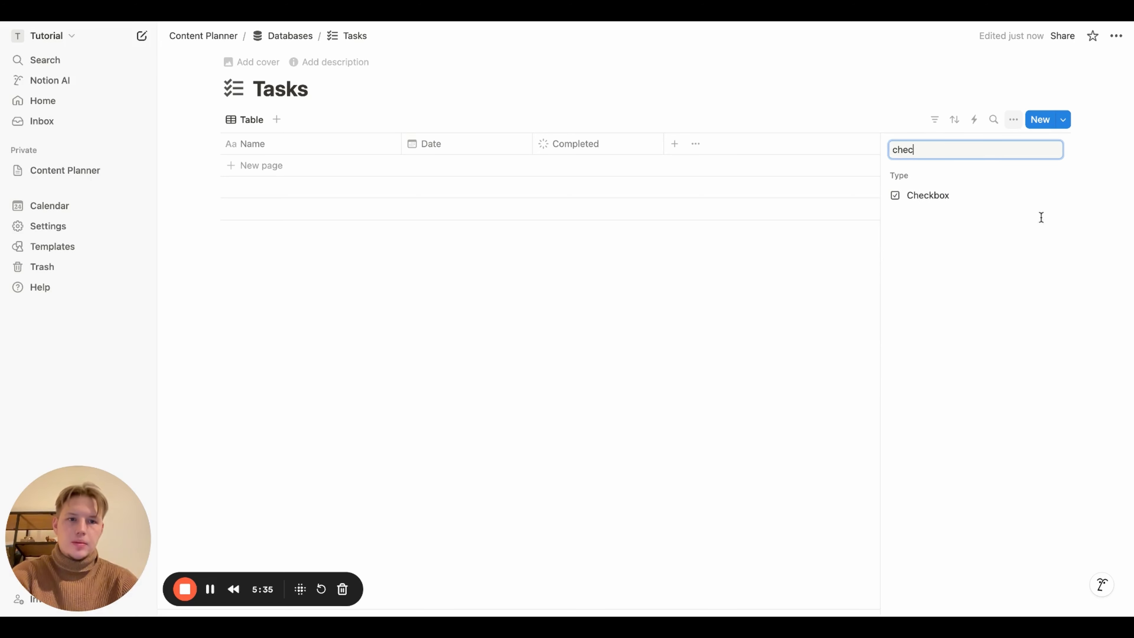
{"action": "left_click", "coordinate": [950, 198]}
{"action": "left_click", "coordinate": [667, 325]}
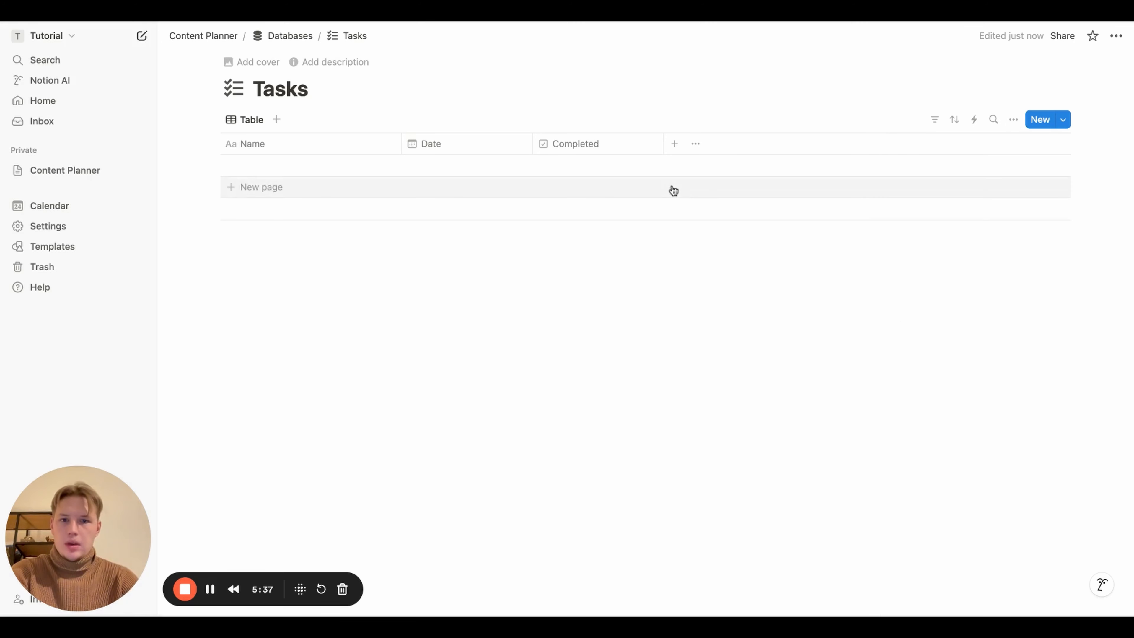
Add a Priority Level select property to the Tasks database with the options low, medium and high.
{"action": "left_click", "coordinate": [675, 144]}
{"action": "type", "text": "Pri"}
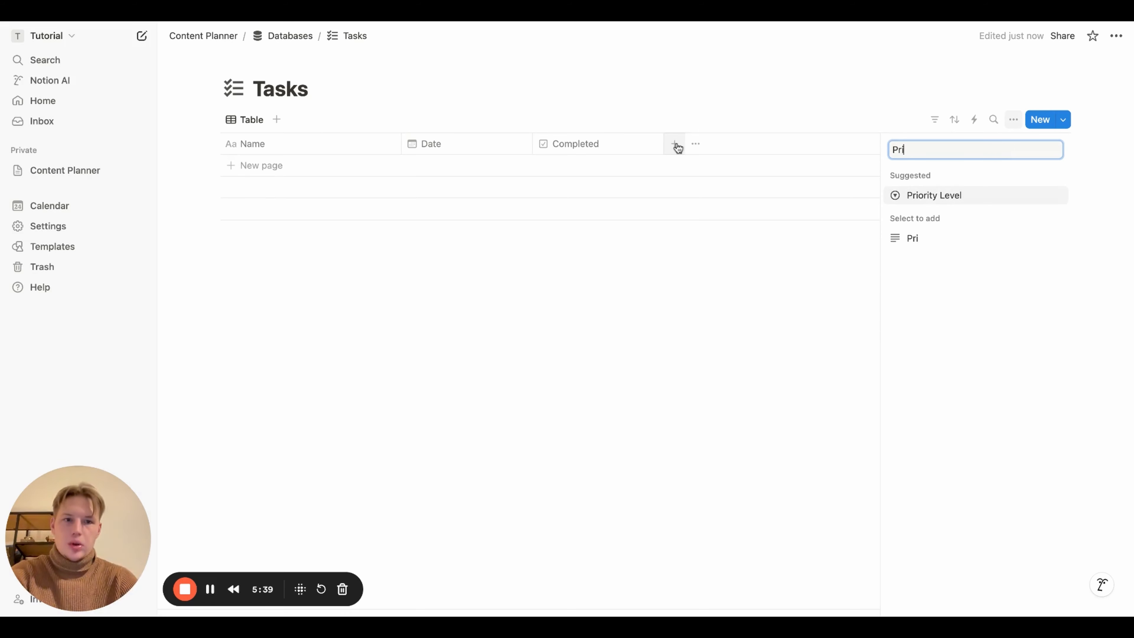
{"action": "key", "text": "Return"}
{"action": "left_click", "coordinate": [931, 299]}
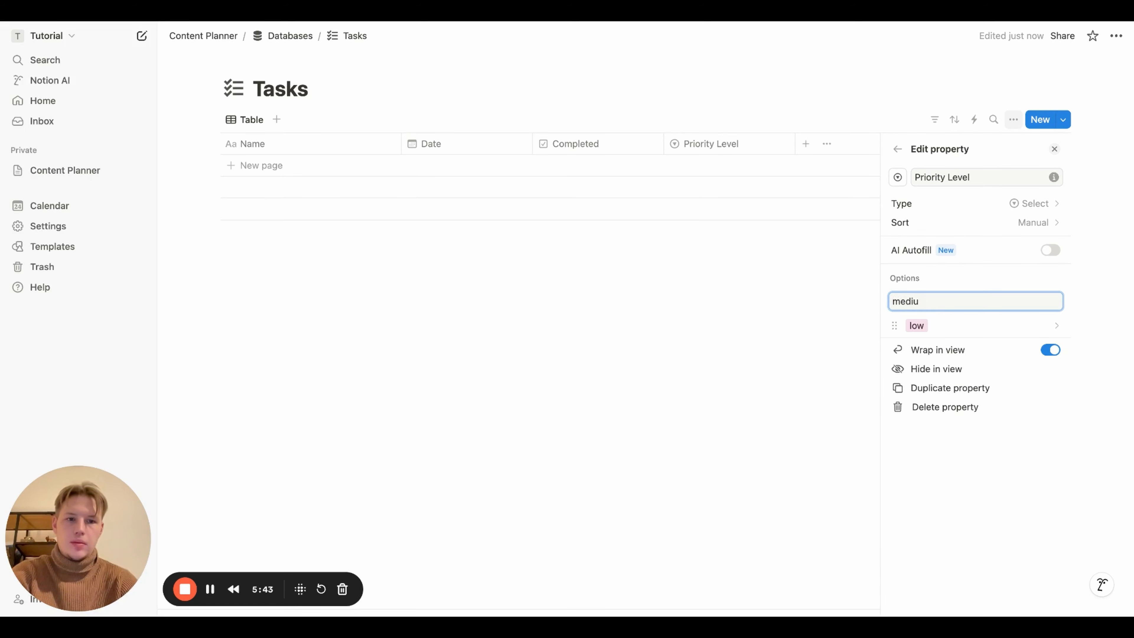
{"action": "key", "text": "Return"}
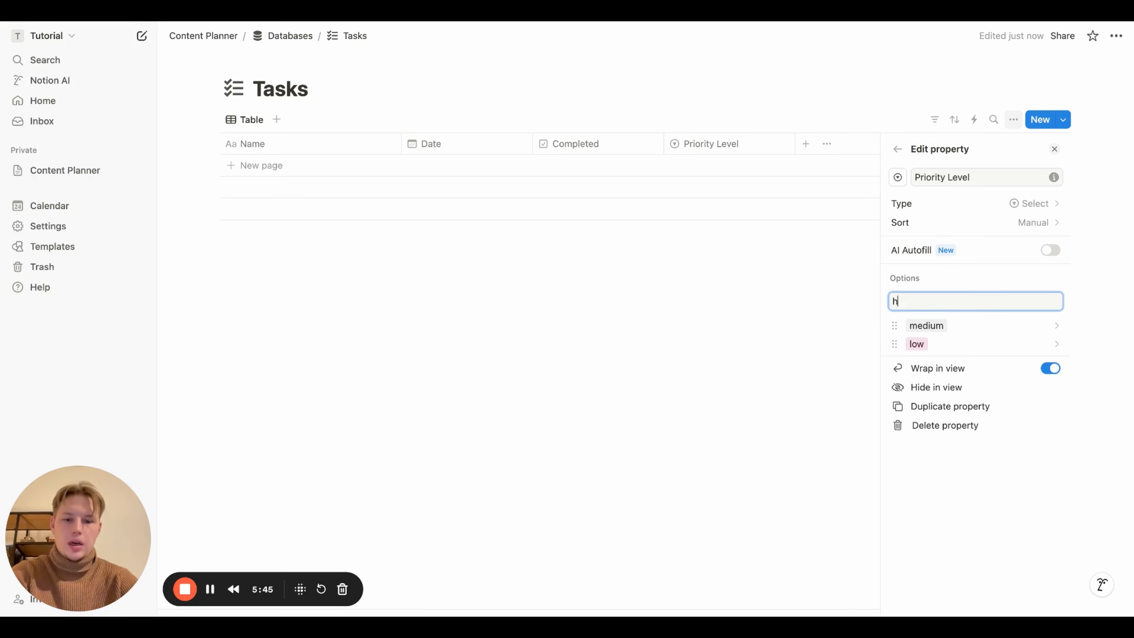
{"action": "key", "text": "Return"}
{"action": "left_click", "coordinate": [657, 372]}
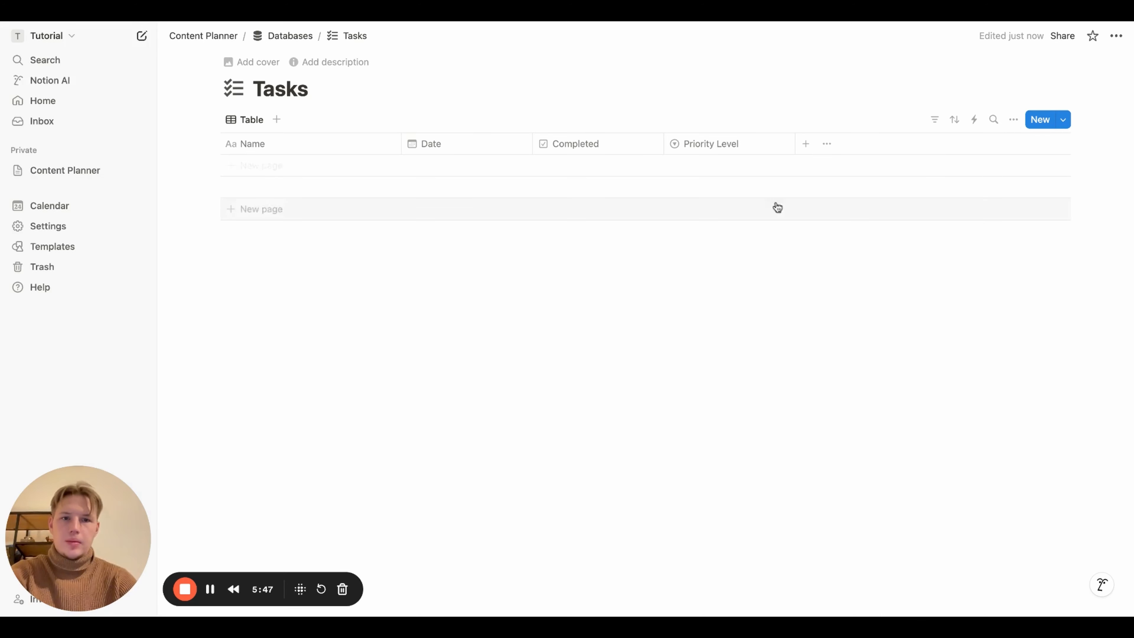
Colour the Priority Level option low green and the option medium yellow.
{"action": "left_click", "coordinate": [720, 145]}
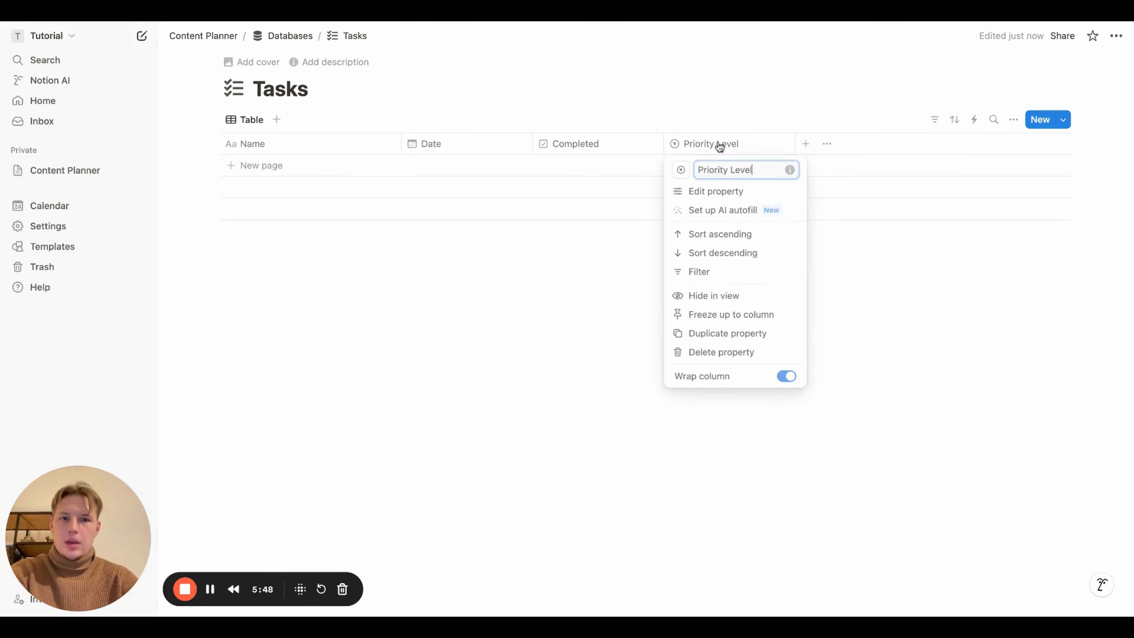
{"action": "left_click", "coordinate": [719, 195]}
{"action": "left_click", "coordinate": [919, 341]}
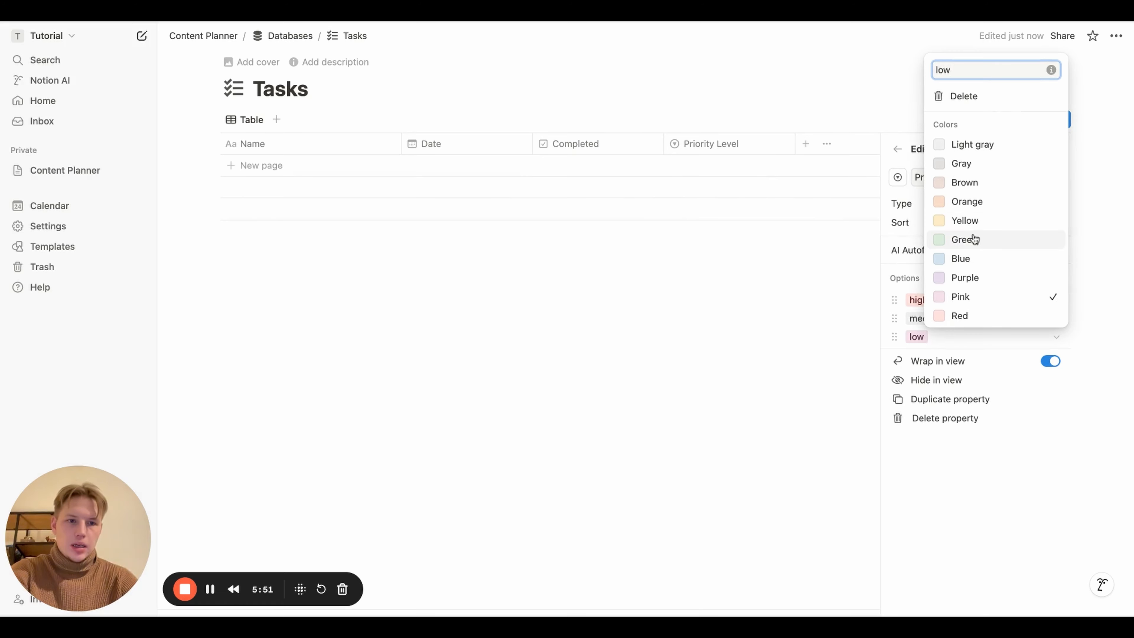
{"action": "left_click", "coordinate": [964, 240]}
{"action": "left_click", "coordinate": [912, 319]}
{"action": "left_click", "coordinate": [919, 318]}
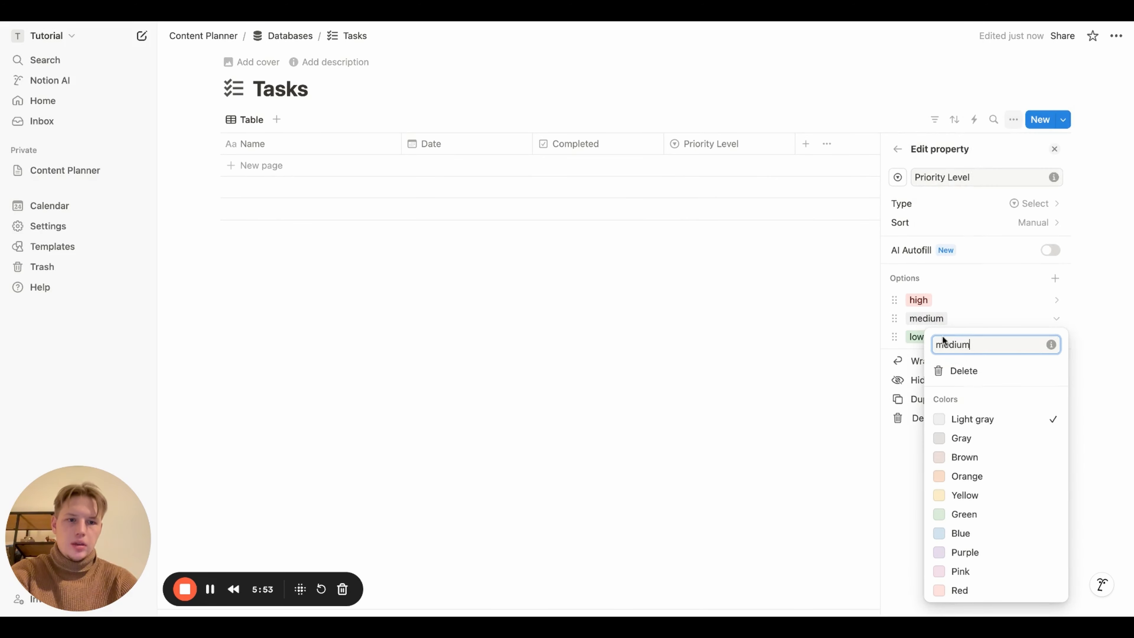
{"action": "left_click", "coordinate": [968, 495]}
{"action": "left_click", "coordinate": [920, 303]}
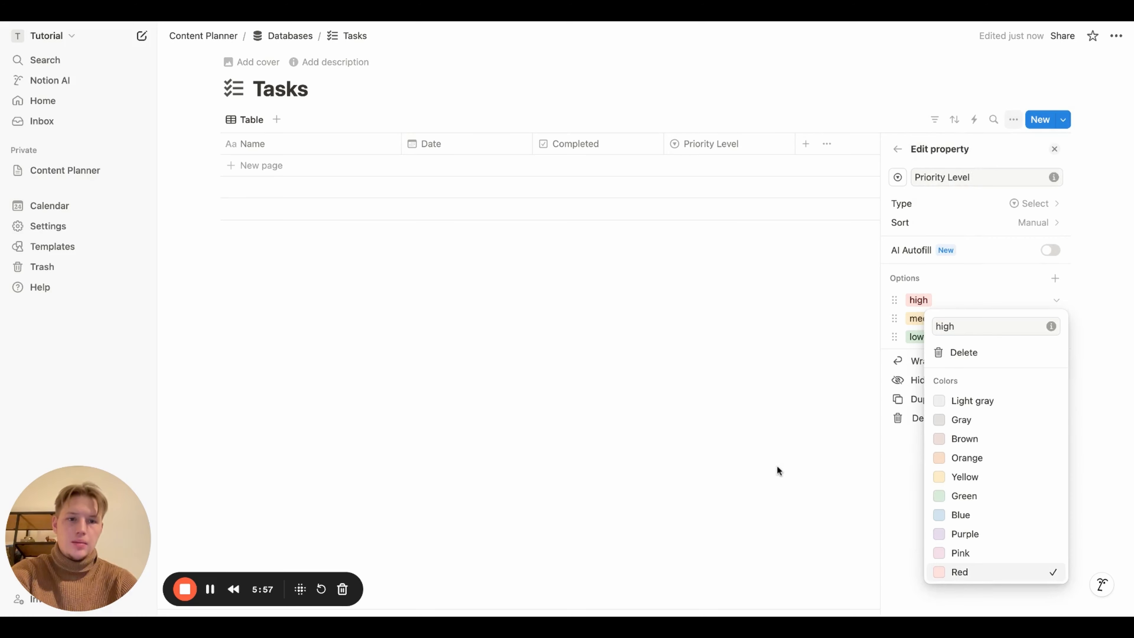
{"action": "left_click", "coordinate": [777, 455]}
{"action": "left_click", "coordinate": [775, 443]}
Create a new page template for the Tasks database and give it the checklist icon.
{"action": "left_click", "coordinate": [1063, 127]}
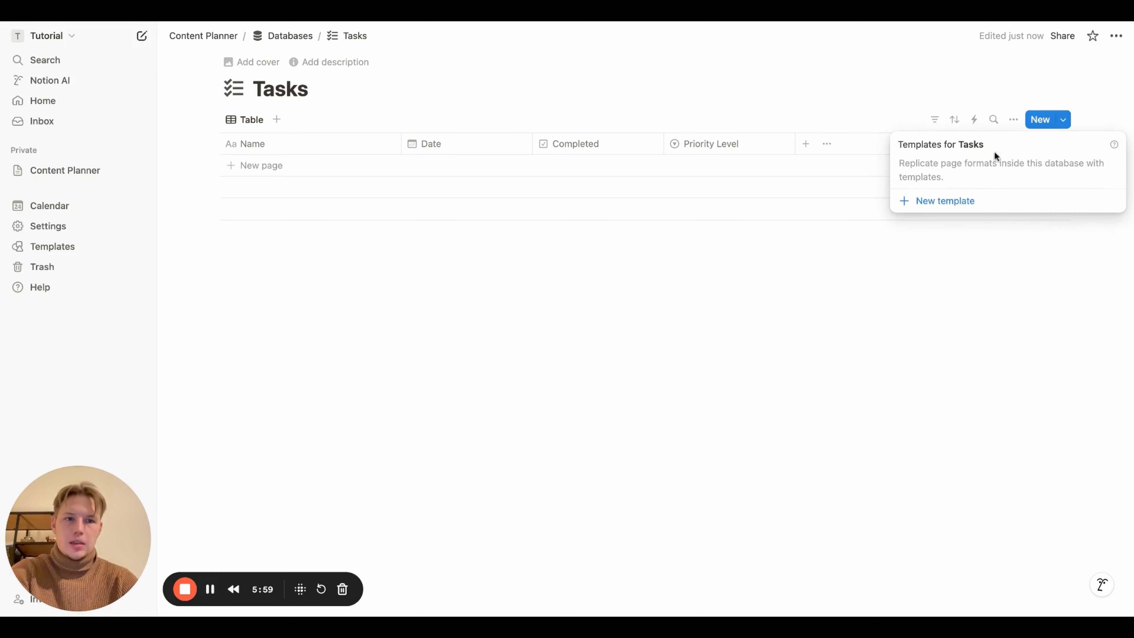
{"action": "left_click", "coordinate": [957, 210]}
{"action": "left_click", "coordinate": [357, 159]}
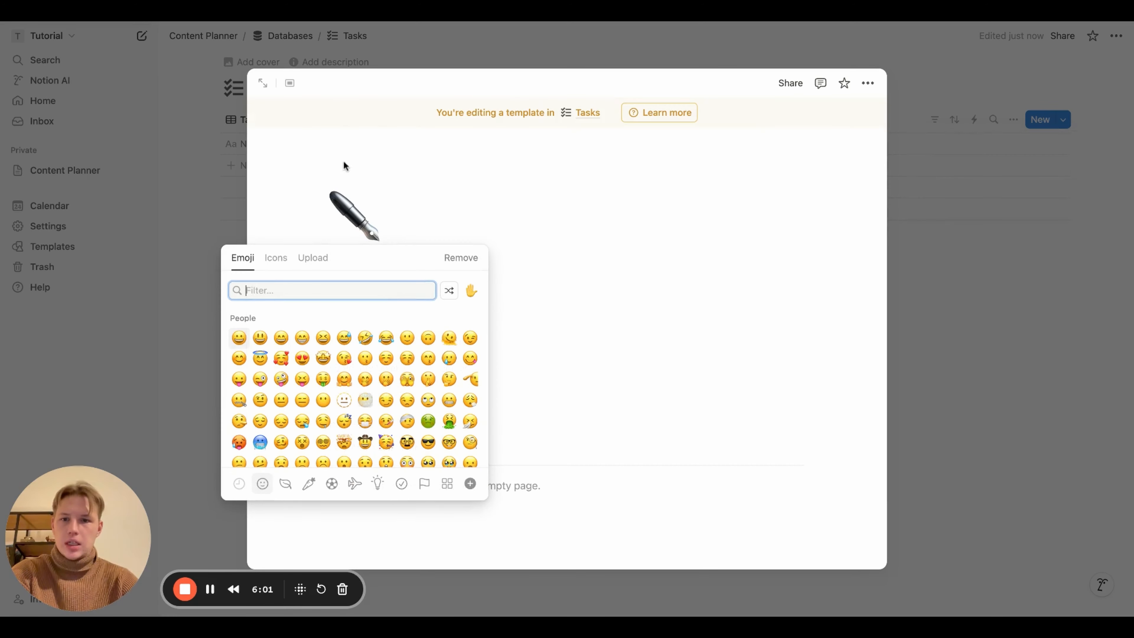
{"action": "left_click", "coordinate": [280, 257]}
{"action": "left_click", "coordinate": [241, 338]}
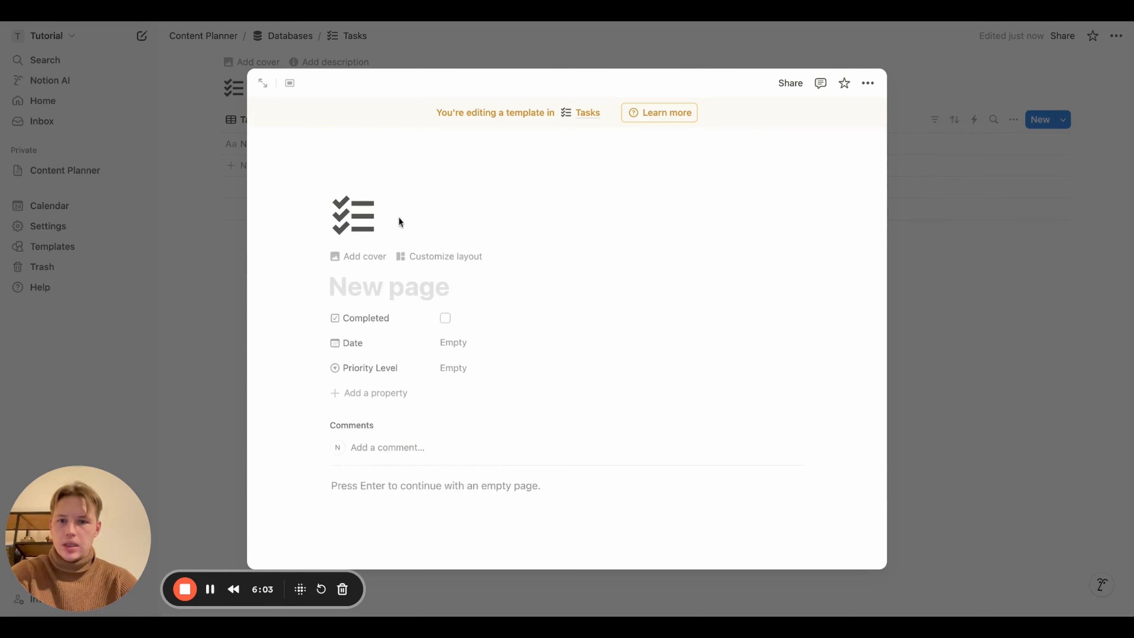
Reorder the properties in the Tasks template to Date, Priority Level, Completed, and close the template.
{"action": "scroll", "coordinate": [398, 221], "scroll_direction": "down", "scroll_amount": 1}
{"action": "left_click_drag", "start_coordinate": [332, 297], "coordinate": [332, 270]}
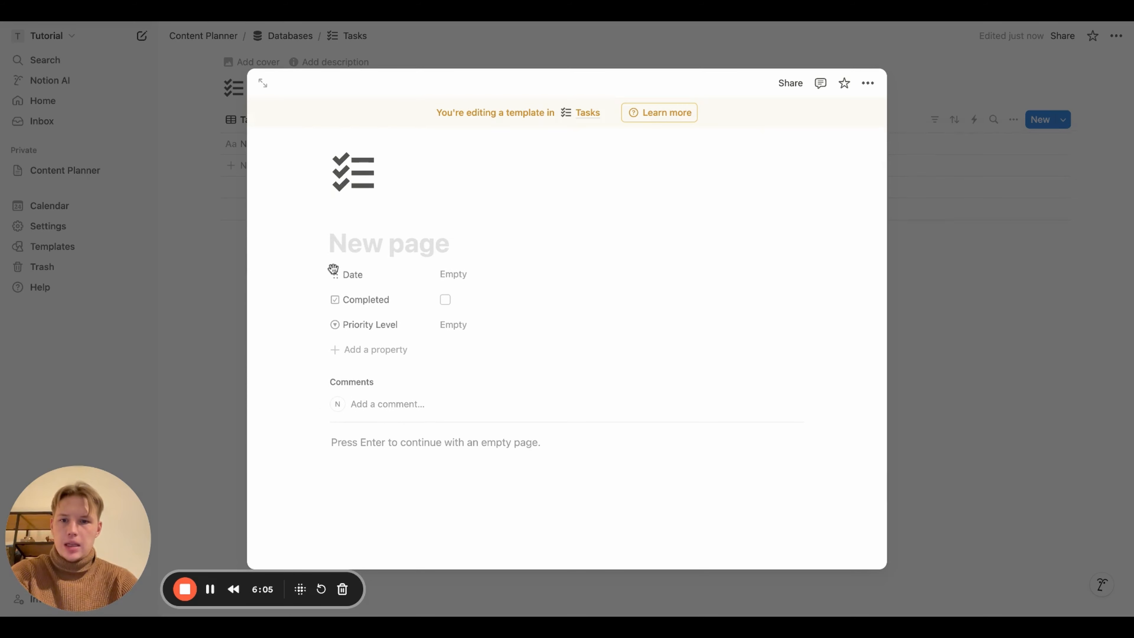
{"action": "left_click_drag", "start_coordinate": [331, 328], "coordinate": [334, 307]}
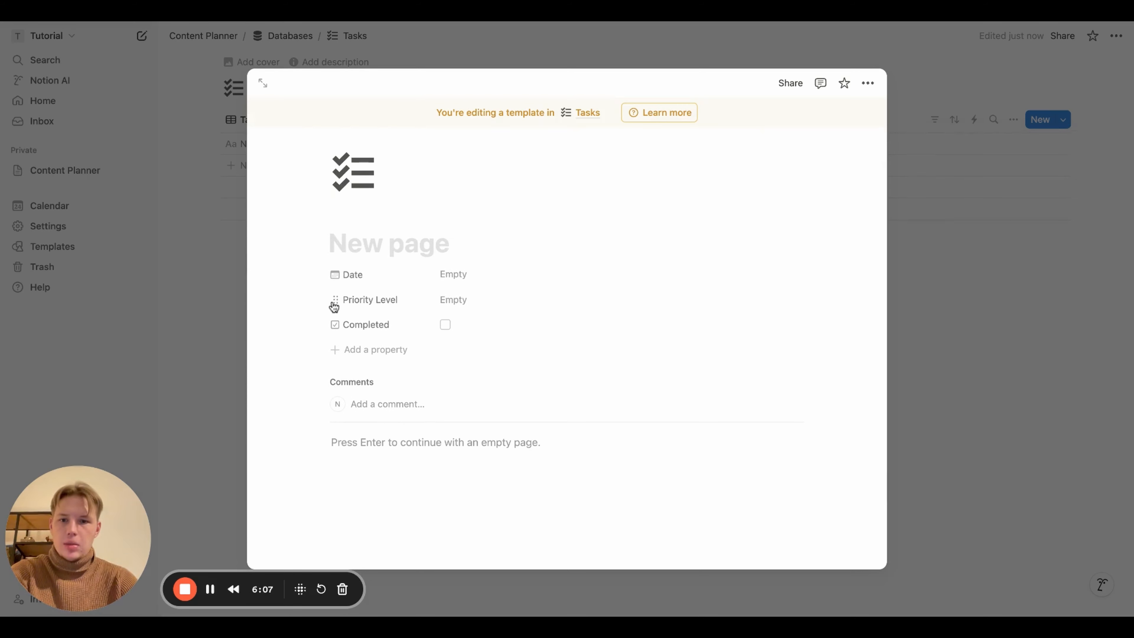
{"action": "scroll", "coordinate": [311, 322], "scroll_direction": "down", "scroll_amount": 1}
{"action": "left_click", "coordinate": [224, 318]}
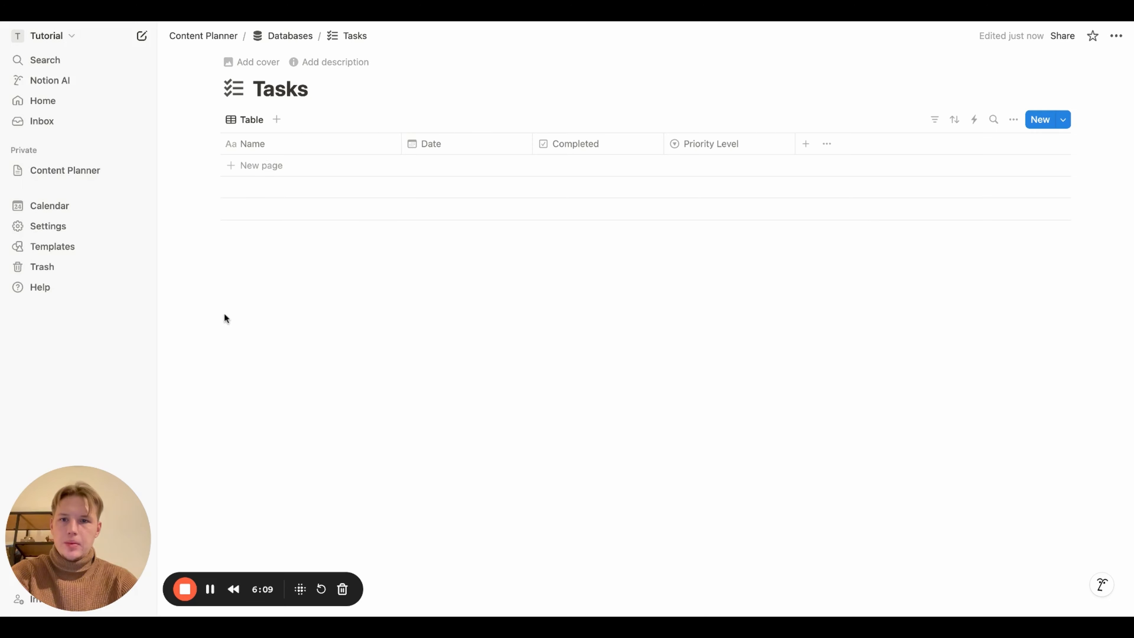
Create a new page template in the Posts database and give it the same icon as the Posts database.
{"action": "left_click", "coordinate": [289, 36]}
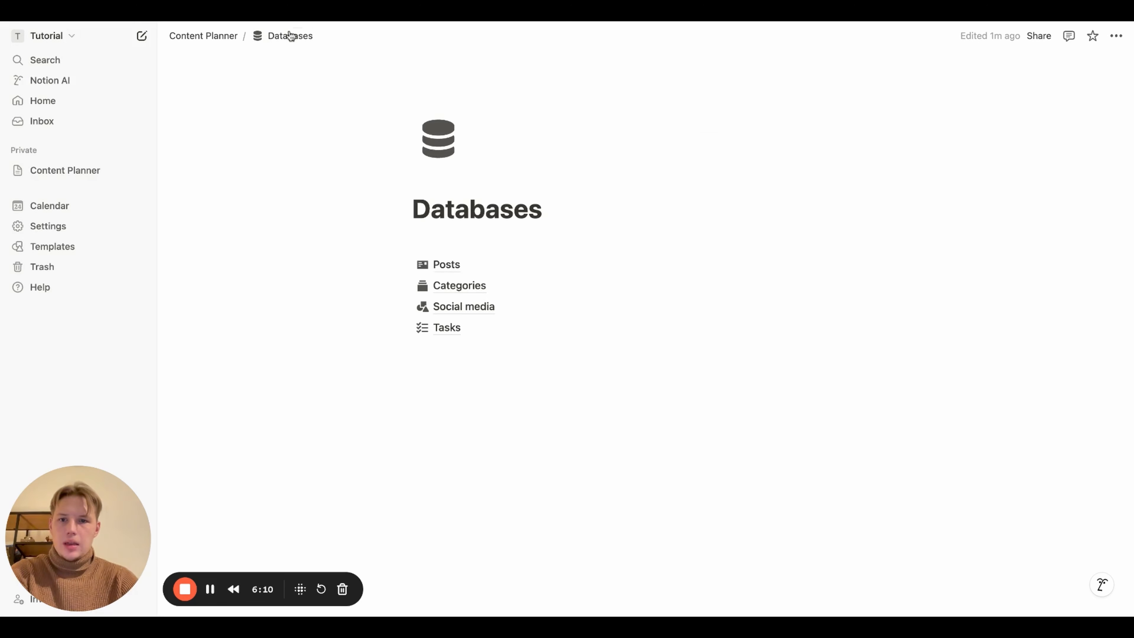
{"action": "left_click", "coordinate": [446, 262]}
{"action": "left_click", "coordinate": [1064, 124]}
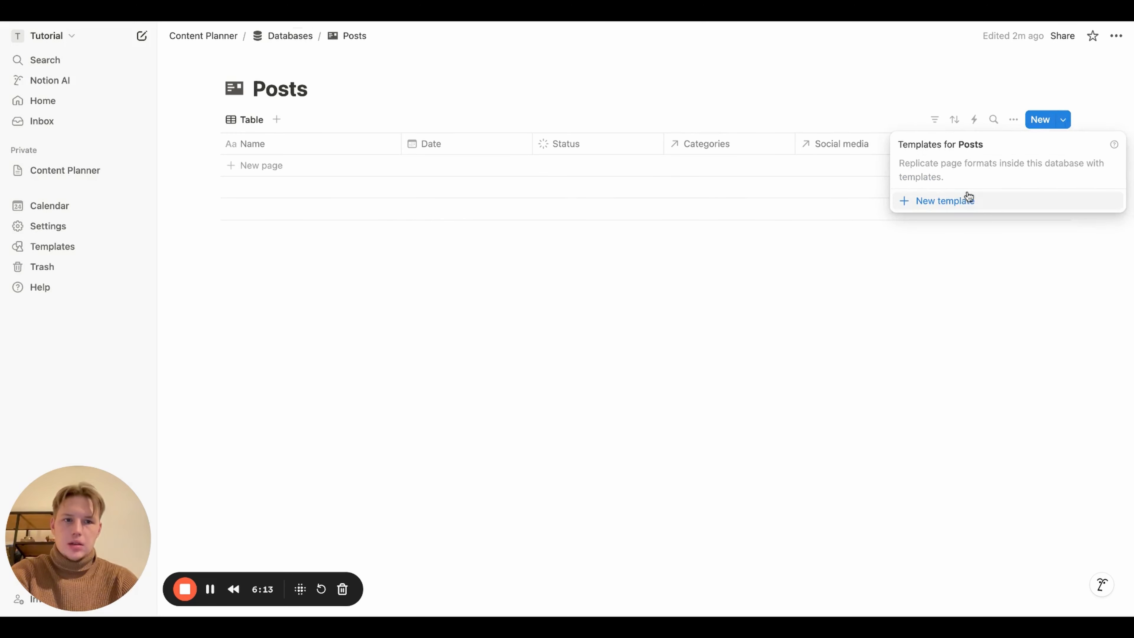
{"action": "left_click", "coordinate": [966, 198]}
{"action": "left_click", "coordinate": [367, 160]}
{"action": "left_click", "coordinate": [330, 200]}
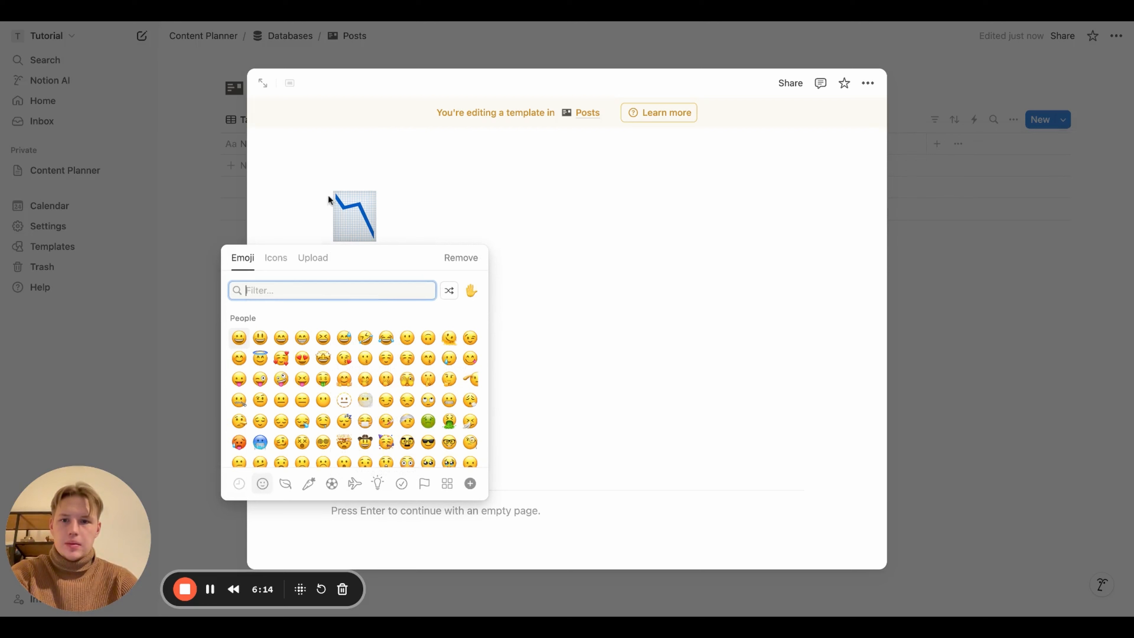
{"action": "left_click", "coordinate": [277, 258]}
{"action": "left_click", "coordinate": [261, 342]}
Reorder the properties in the Posts template to Date, Status, Categories, Social media, and close the template.
{"action": "scroll", "coordinate": [420, 285], "scroll_direction": "down", "scroll_amount": 4}
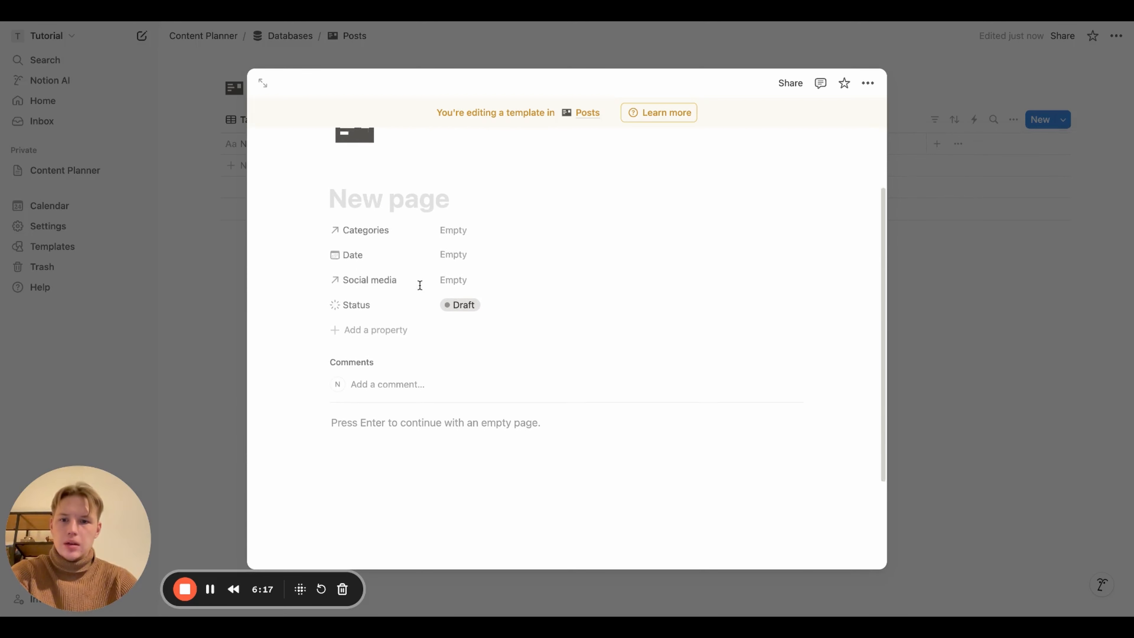
{"action": "left_click_drag", "start_coordinate": [336, 253], "coordinate": [337, 230]}
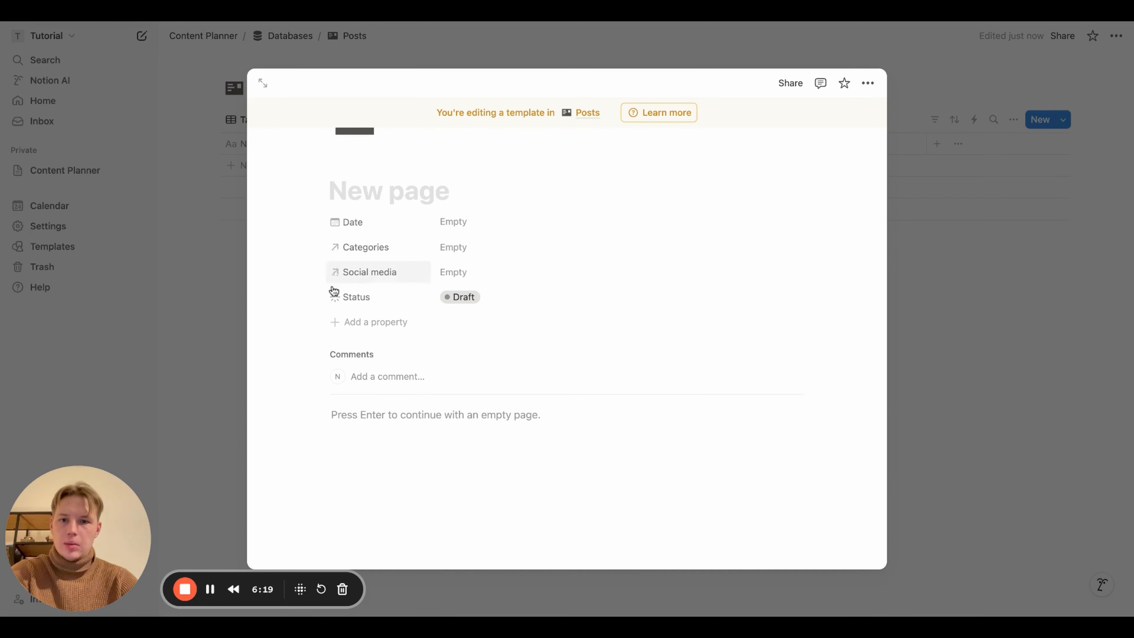
{"action": "left_click_drag", "start_coordinate": [334, 297], "coordinate": [336, 255]}
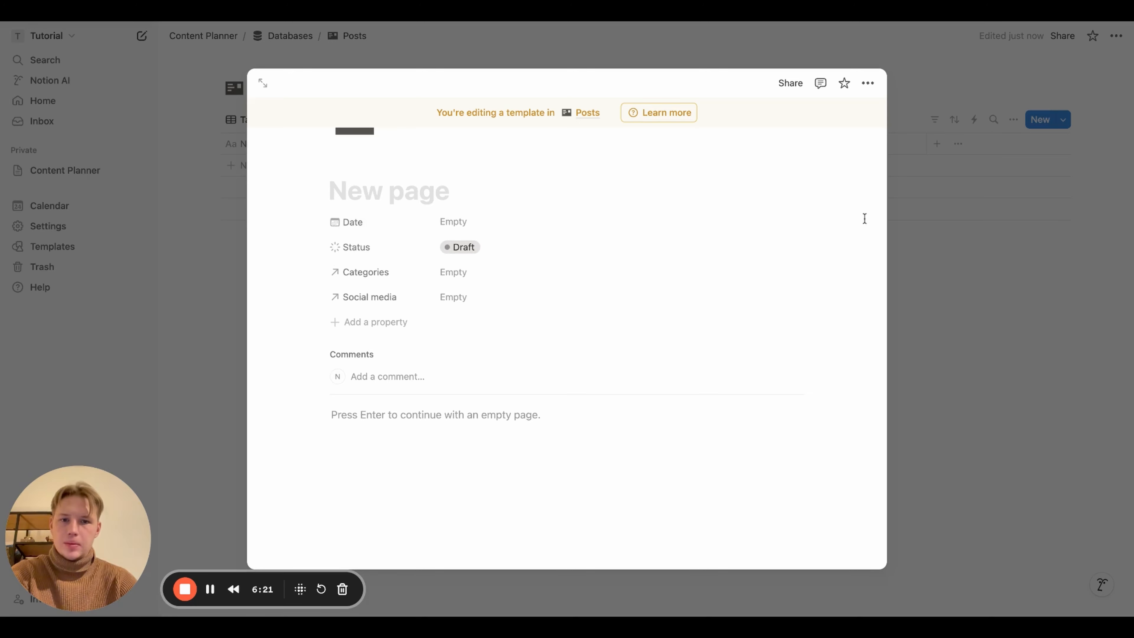
{"action": "left_click", "coordinate": [911, 218]}
Set the New page template as the default for all views in the Posts database.
{"action": "left_click", "coordinate": [1066, 120]}
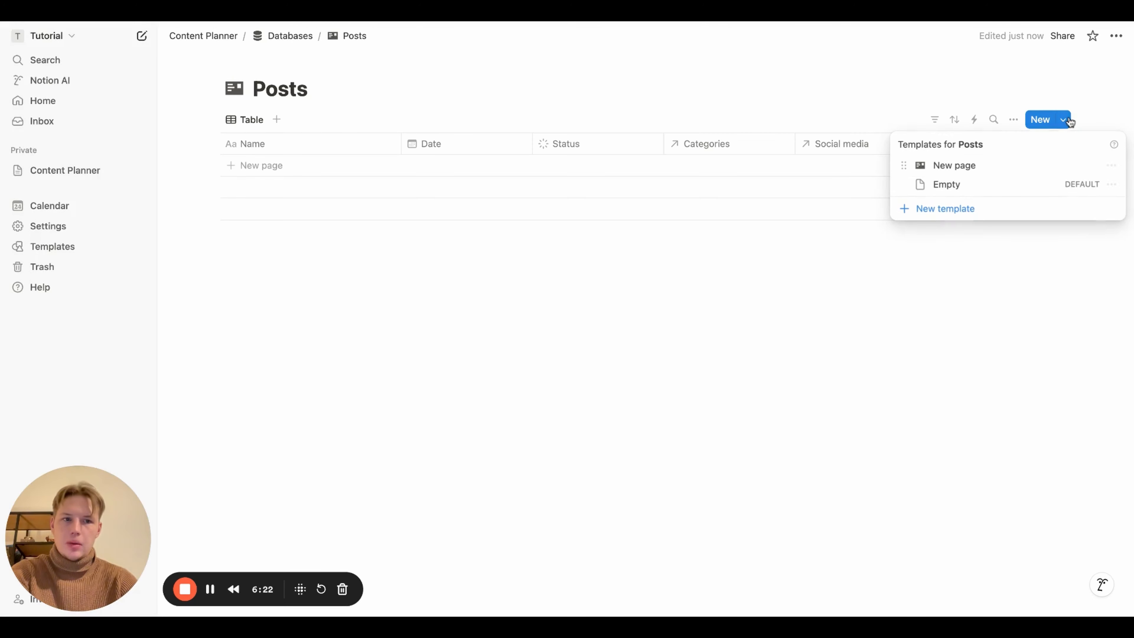
{"action": "left_click", "coordinate": [1111, 166]}
{"action": "left_click", "coordinate": [1010, 151]}
{"action": "left_click", "coordinate": [607, 314]}
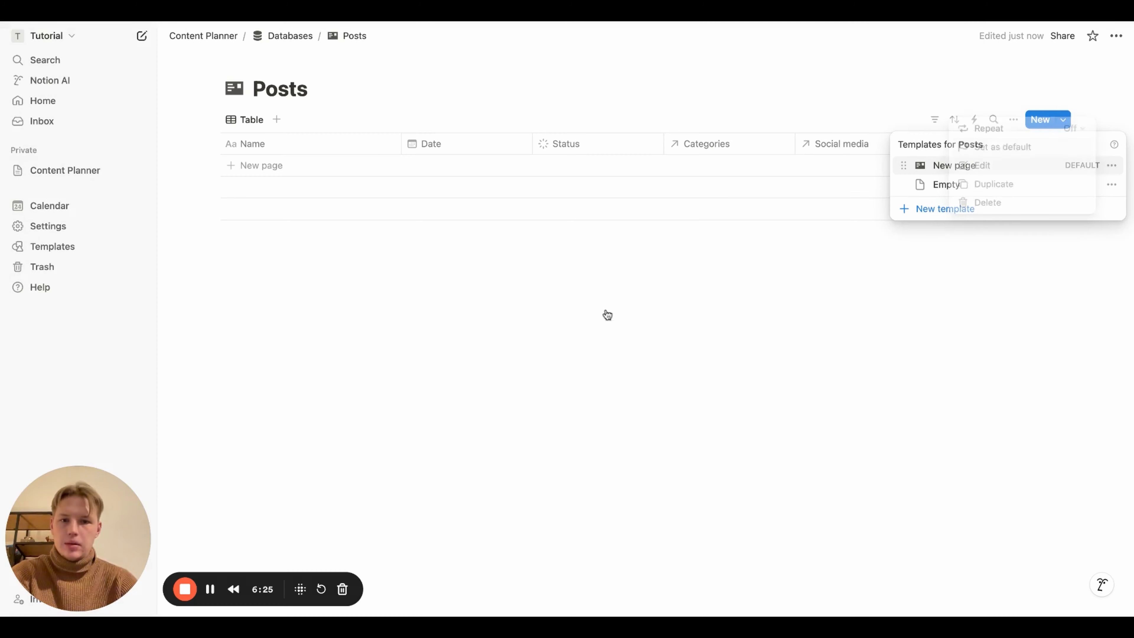
{"action": "left_click", "coordinate": [300, 39]}
Open the Tasks database and make its New page template the default for all views.
{"action": "left_click", "coordinate": [290, 36]}
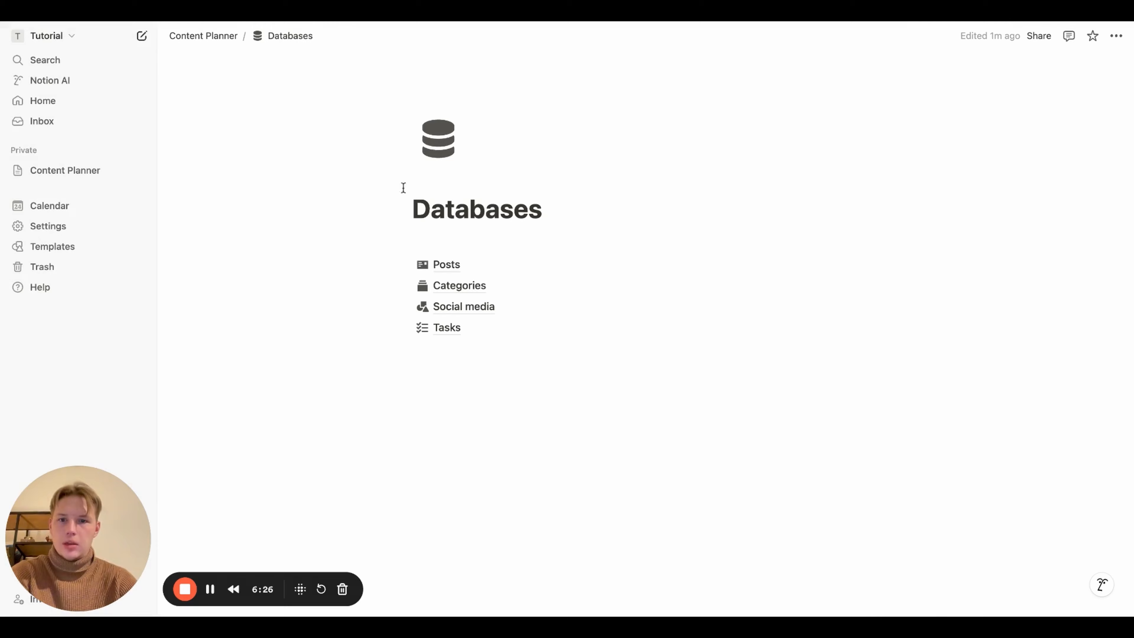
{"action": "left_click", "coordinate": [455, 328]}
{"action": "left_click", "coordinate": [1068, 125]}
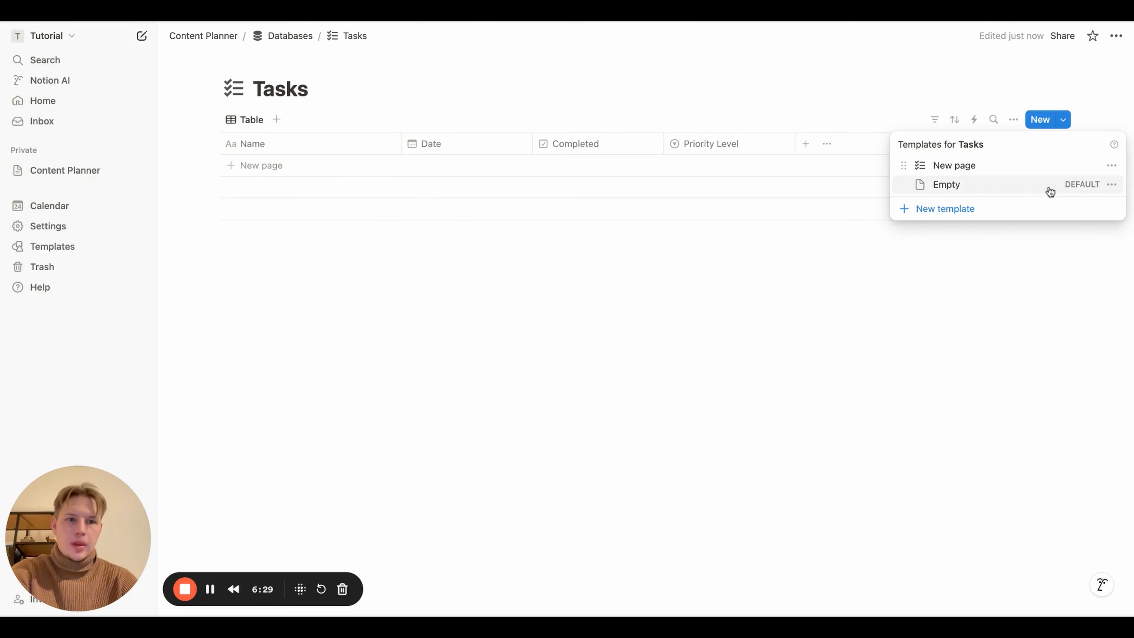
{"action": "left_click", "coordinate": [1110, 166]}
{"action": "left_click", "coordinate": [1009, 151]}
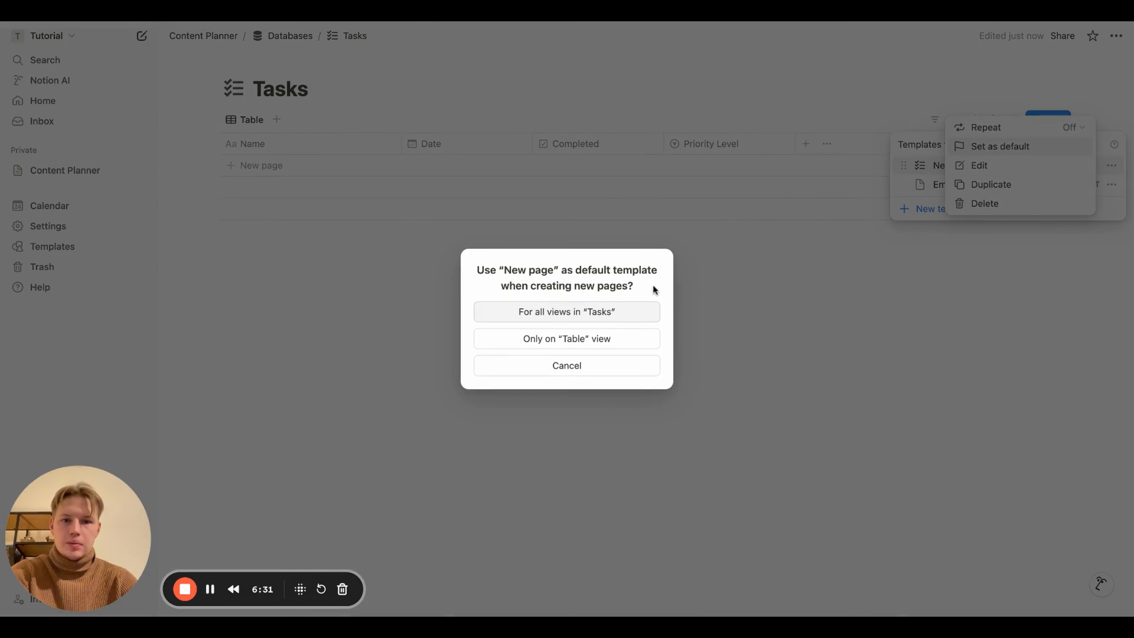
{"action": "left_click", "coordinate": [592, 312]}
{"action": "left_click", "coordinate": [593, 312]}
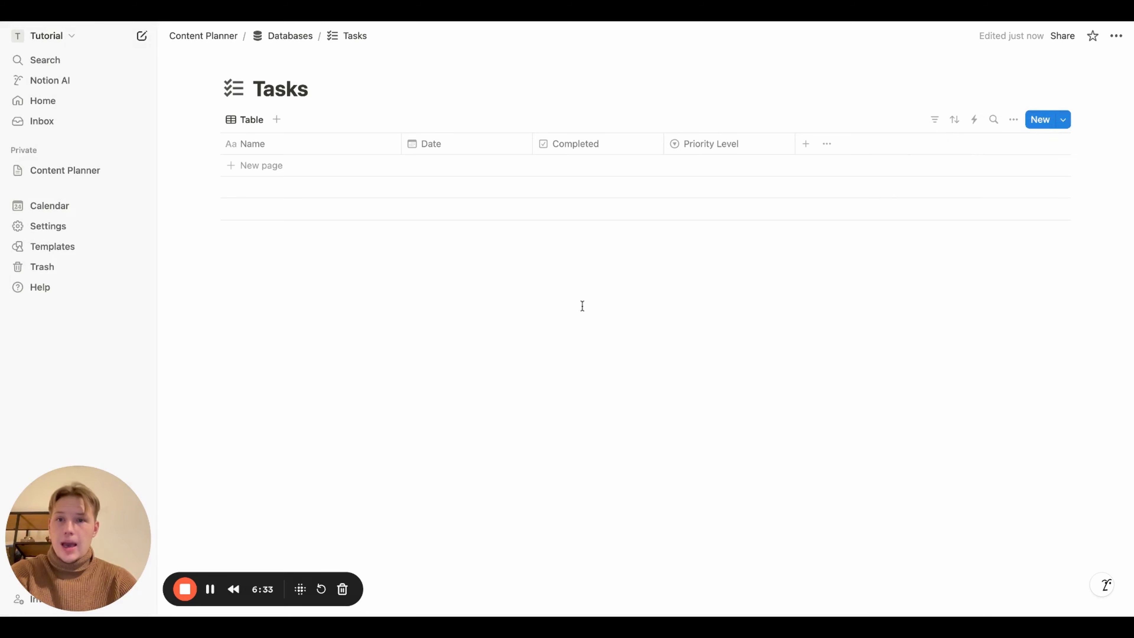
Return to the Content Planner page and set it to full width.
{"action": "left_click", "coordinate": [294, 37]}
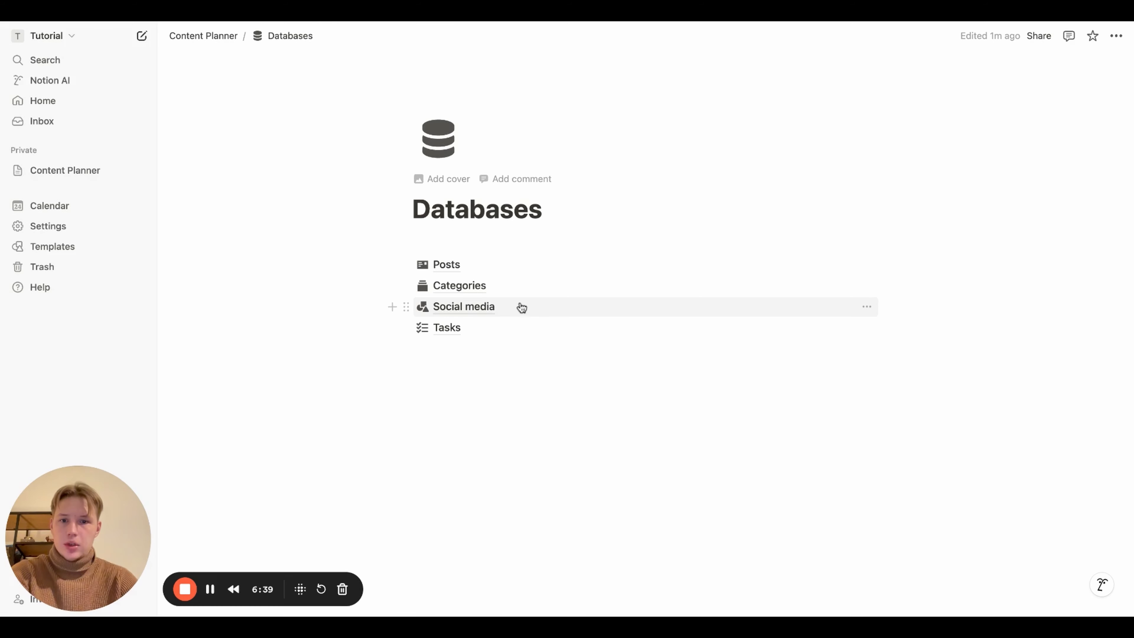
{"action": "left_click", "coordinate": [223, 43]}
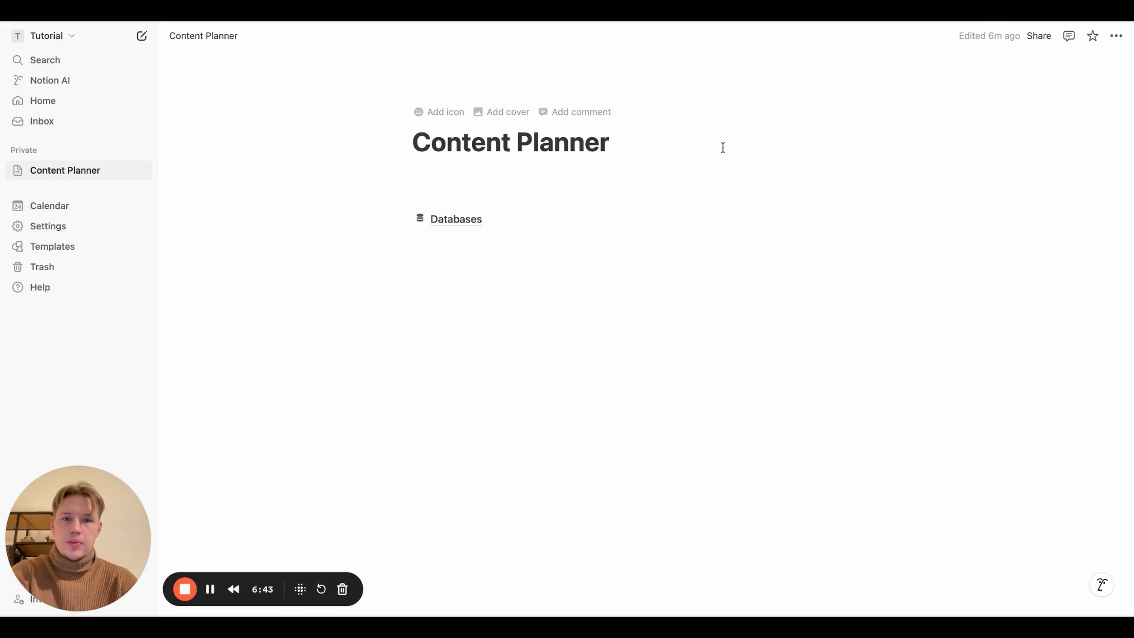
{"action": "left_click", "coordinate": [1116, 35]}
{"action": "left_click", "coordinate": [1096, 166]}
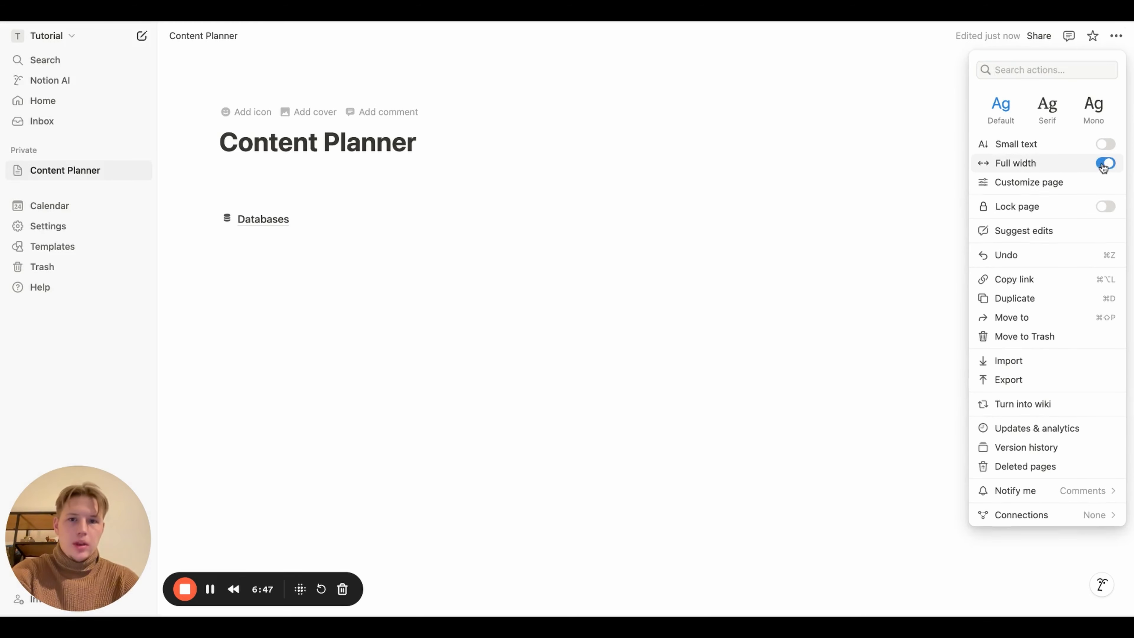
Insert a table view above the Databases link on the Content Planner page and link it to the Tasks database.
{"action": "left_click", "coordinate": [640, 153]}
{"action": "key", "text": "Return"}
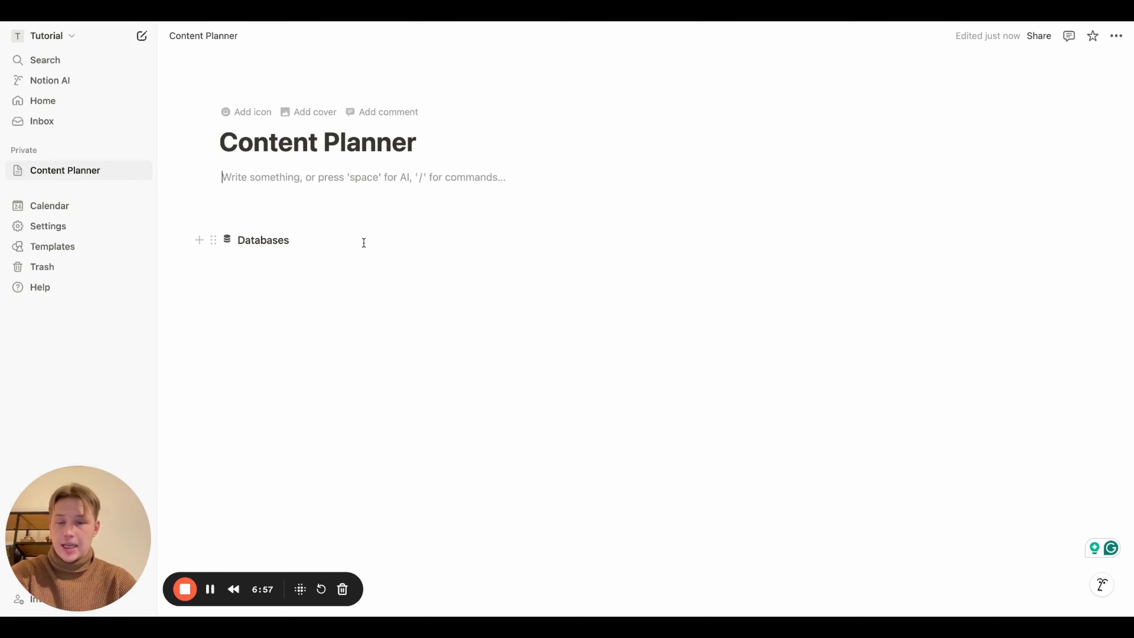
{"action": "key", "text": "Return"}
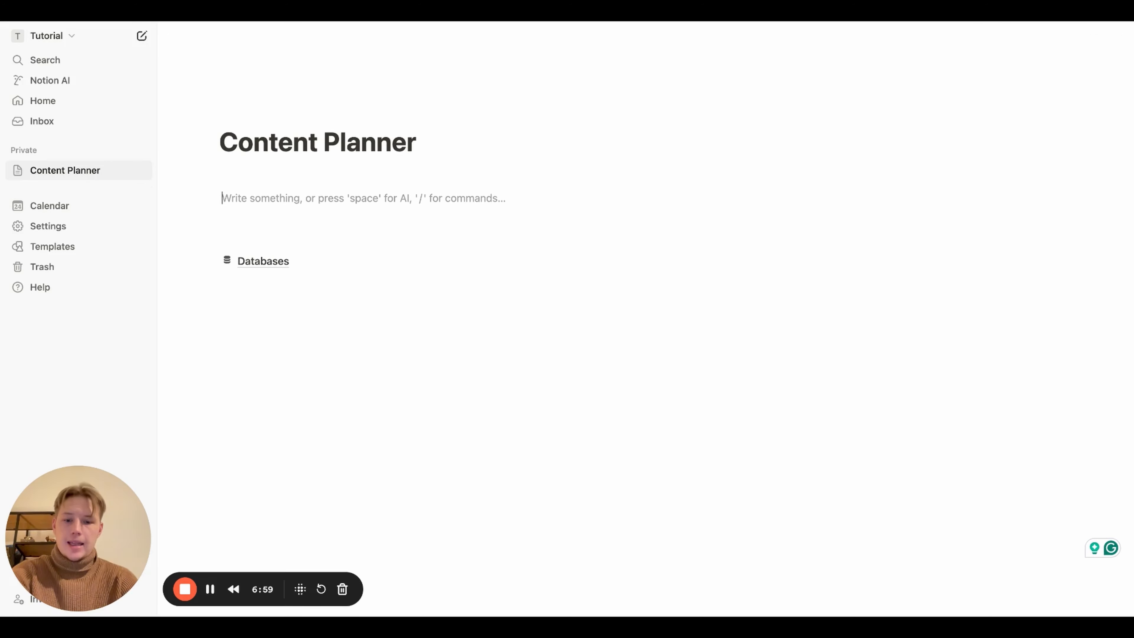
{"action": "type", "text": "/tab"}
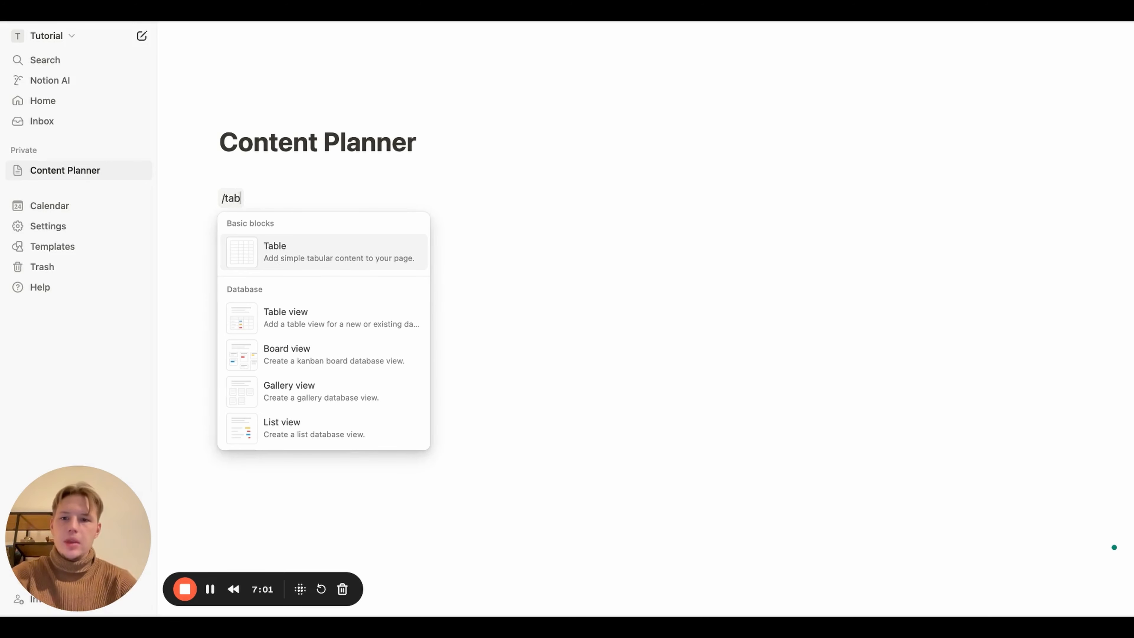
{"action": "key", "text": "Down"}
{"action": "key", "text": "Return"}
{"action": "key", "text": "Down"}
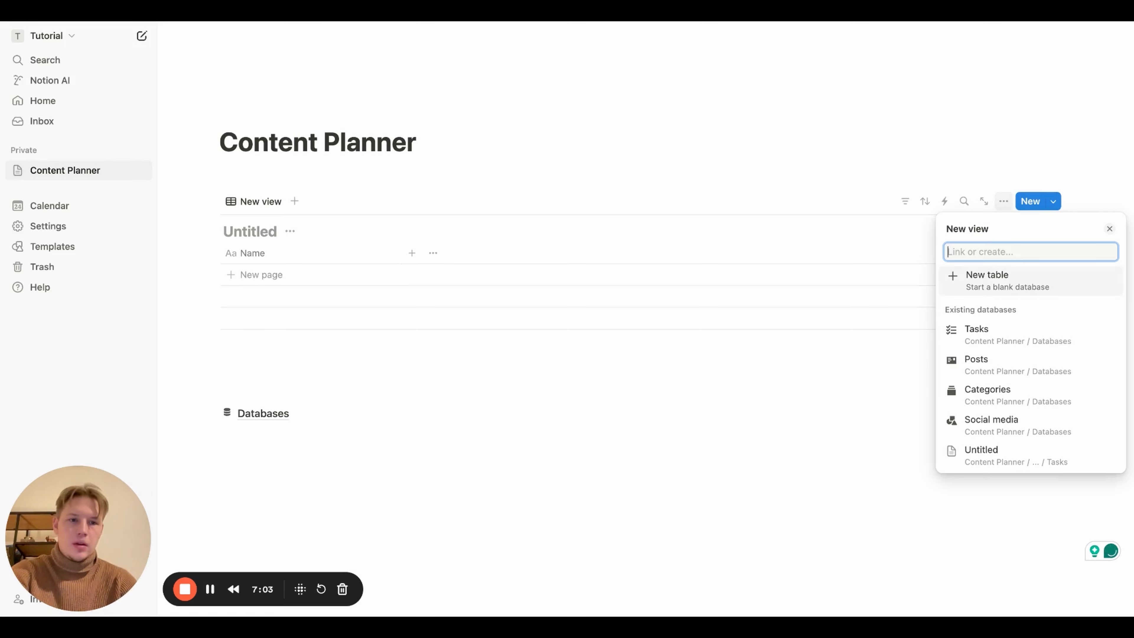
{"action": "key", "text": "Down"}
{"action": "key", "text": "Return"}
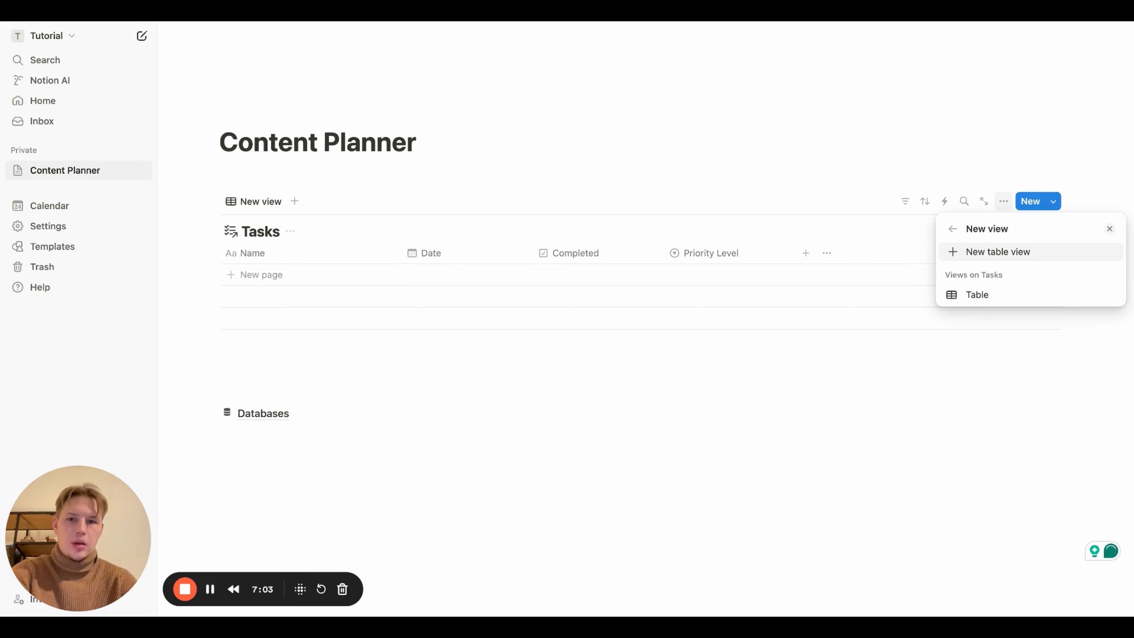
Make it a new table view of Tasks with the database title hidden.
{"action": "left_click", "coordinate": [1035, 253]}
{"action": "left_click", "coordinate": [1106, 378]}
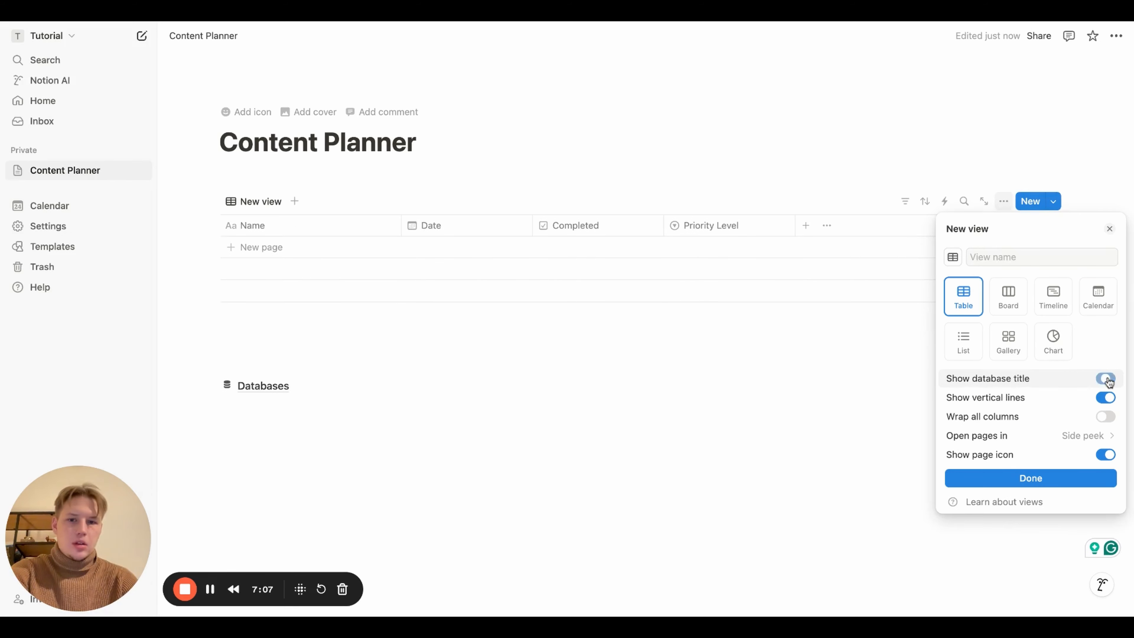
{"action": "left_click", "coordinate": [1033, 477]}
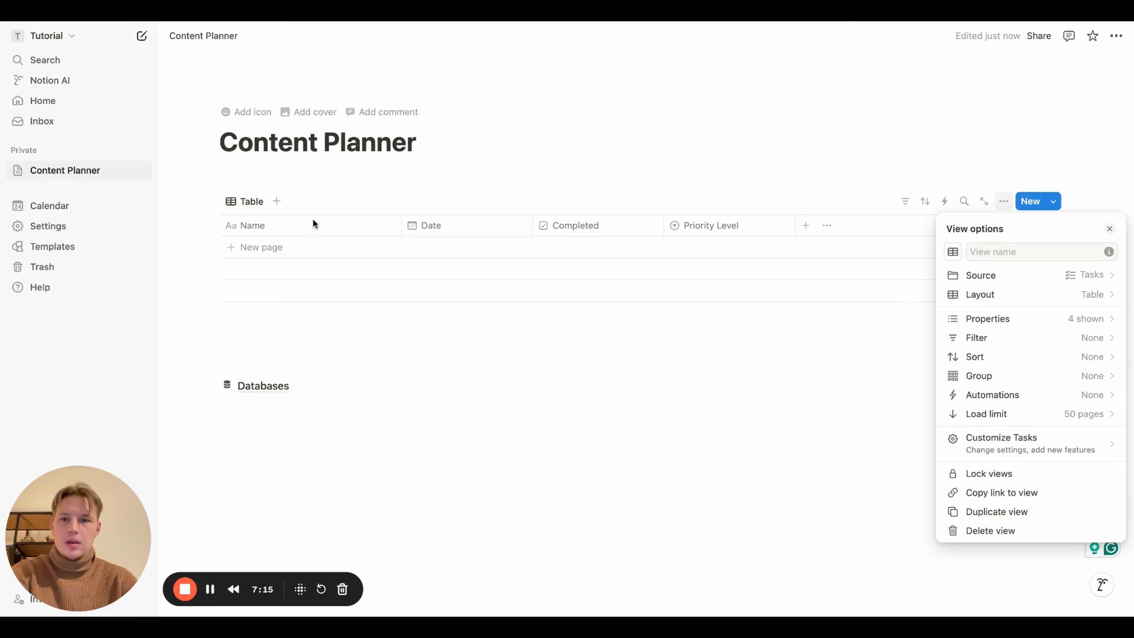
{"action": "left_click", "coordinate": [715, 315]}
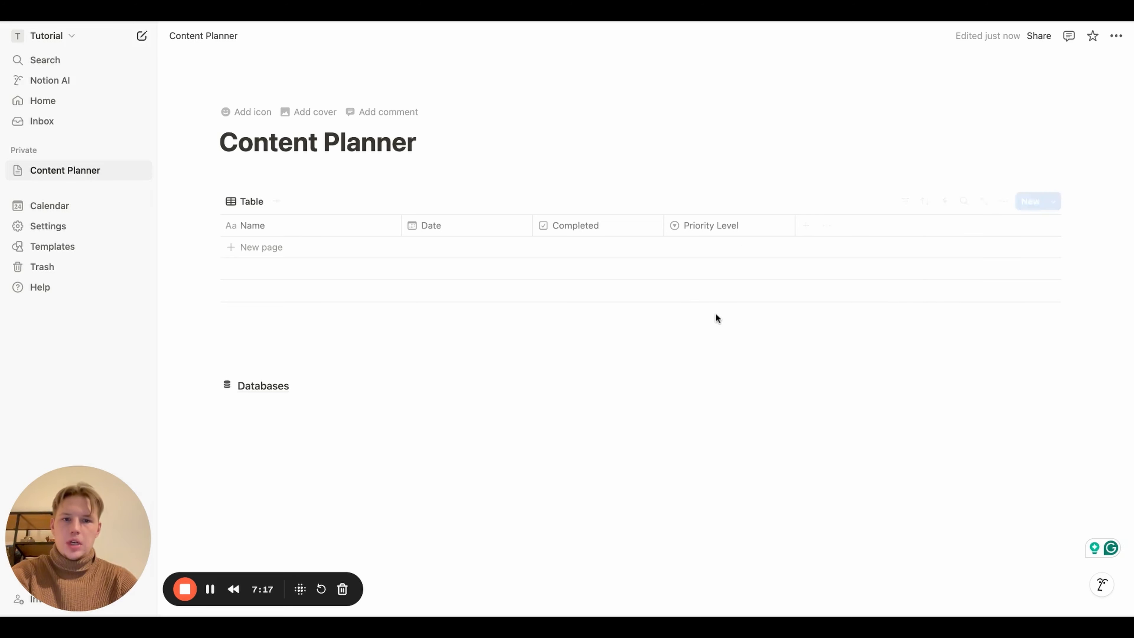
Move the Priority Level column before Completed and change the Tasks view's layout to List.
{"action": "left_click_drag", "start_coordinate": [723, 226], "coordinate": [593, 225]}
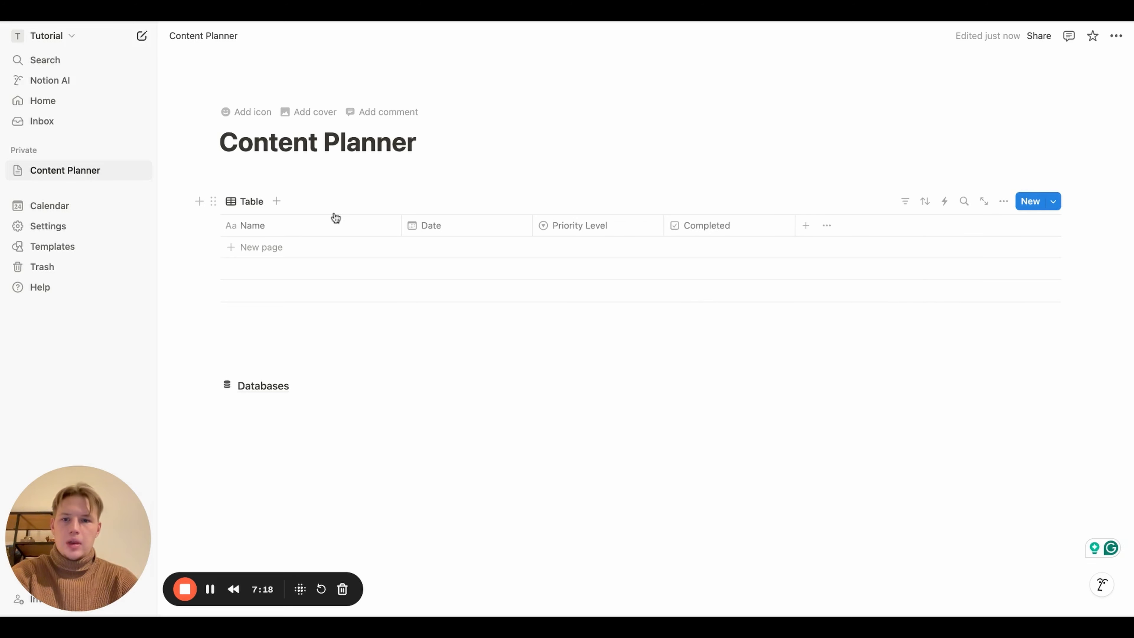
{"action": "left_click", "coordinate": [263, 206]}
{"action": "left_click", "coordinate": [277, 243]}
{"action": "left_click", "coordinate": [1042, 294]}
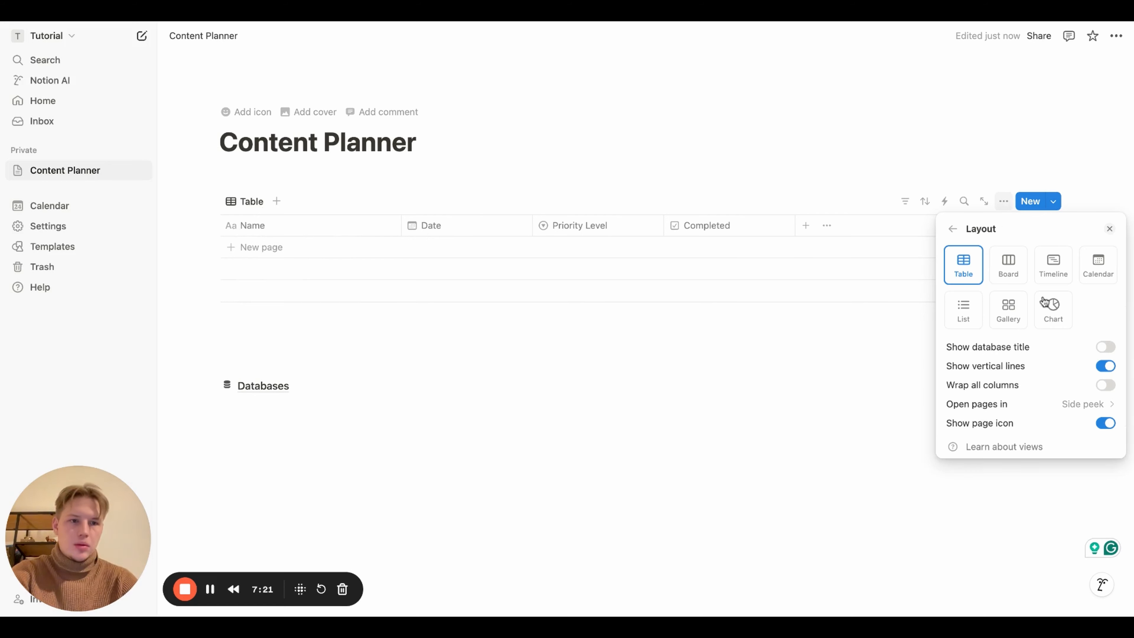
{"action": "left_click", "coordinate": [963, 308]}
{"action": "left_click", "coordinate": [952, 230]}
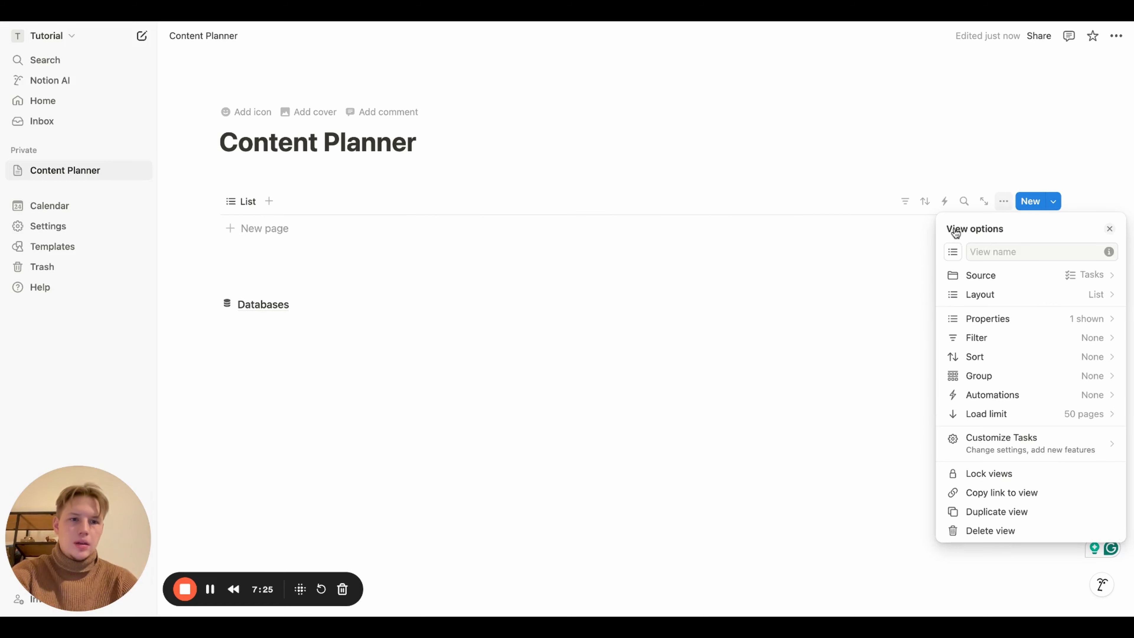
{"action": "left_click", "coordinate": [1050, 294]}
{"action": "left_click", "coordinate": [955, 230]}
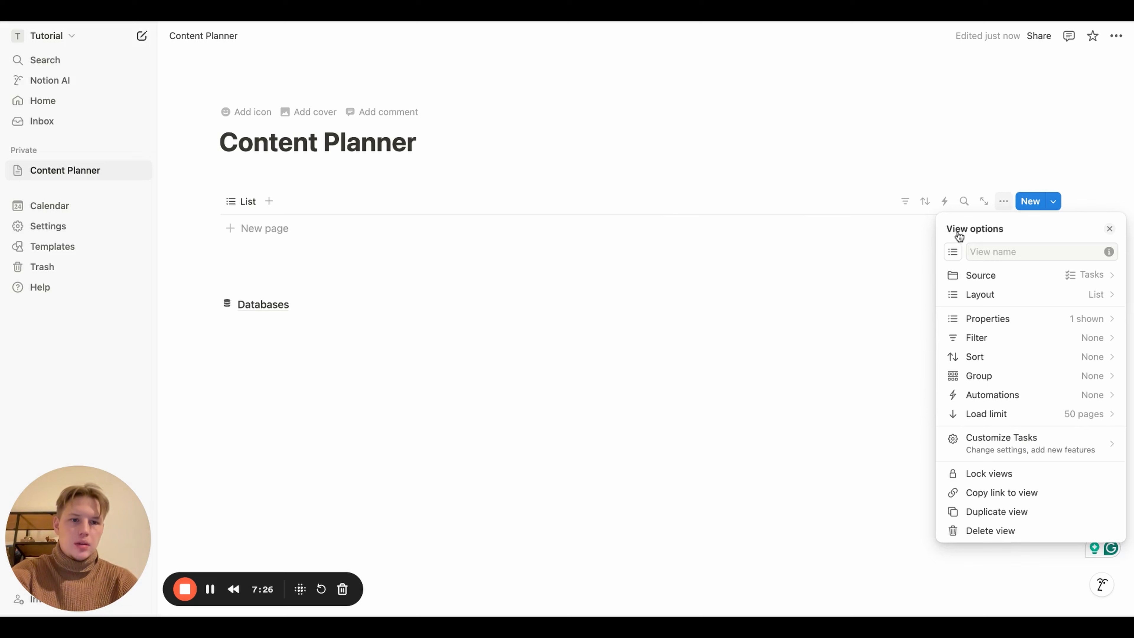
Show the Priority Level and Date properties in the Tasks list and move Completed ahead of Name.
{"action": "left_click", "coordinate": [1028, 319]}
{"action": "left_click", "coordinate": [1094, 343]}
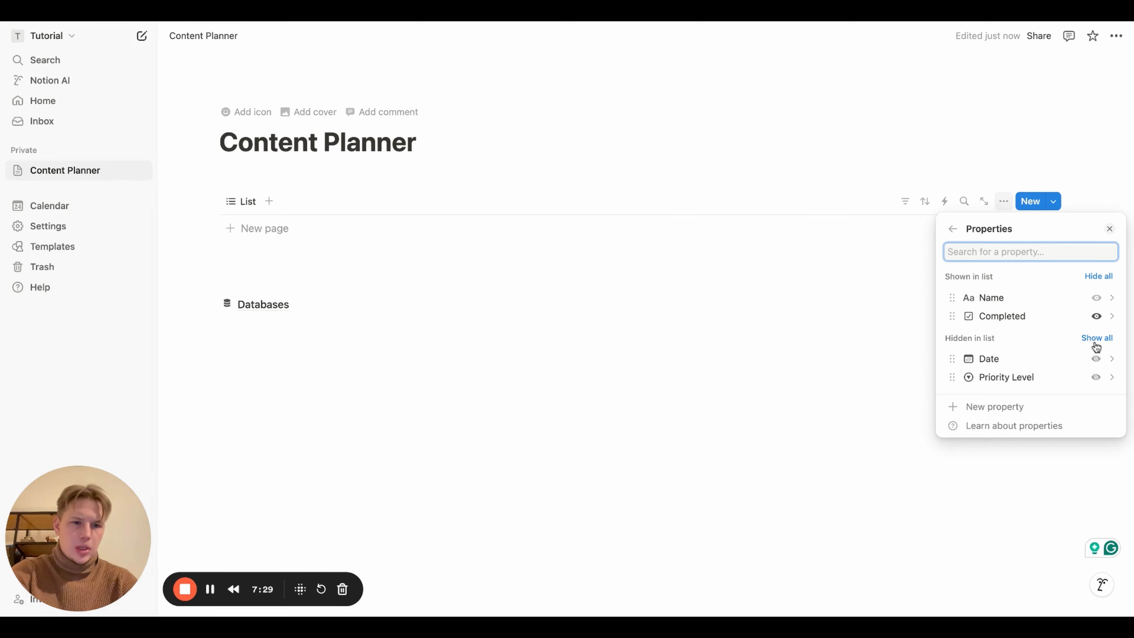
{"action": "left_click", "coordinate": [1097, 378]}
{"action": "left_click", "coordinate": [1095, 378]}
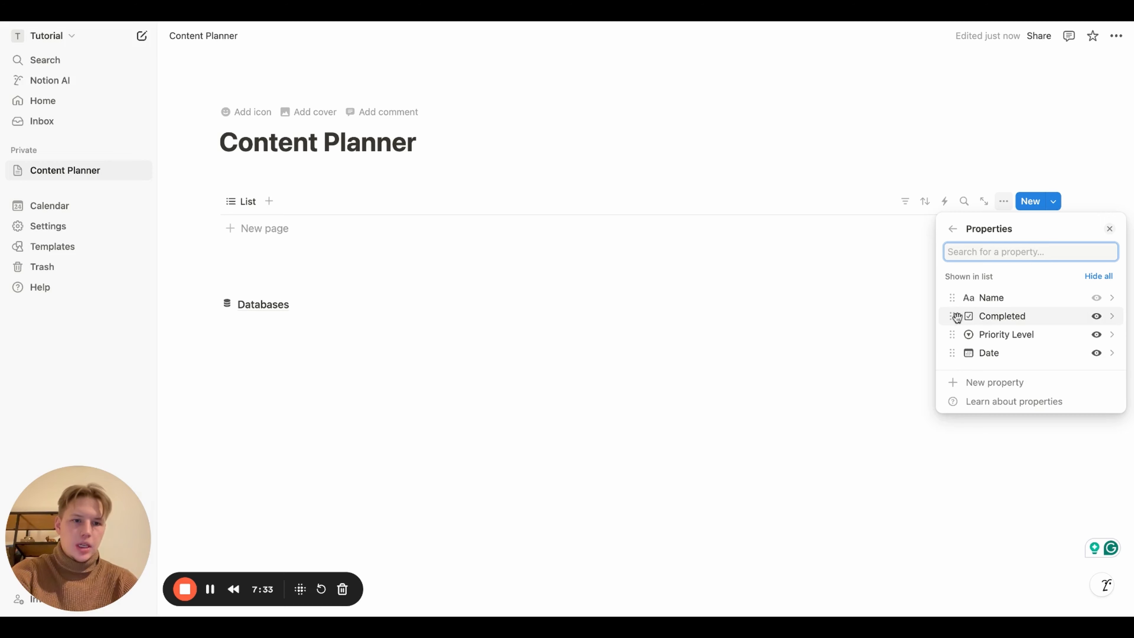
{"action": "left_click_drag", "start_coordinate": [956, 317], "coordinate": [956, 302]}
{"action": "left_click", "coordinate": [615, 300]}
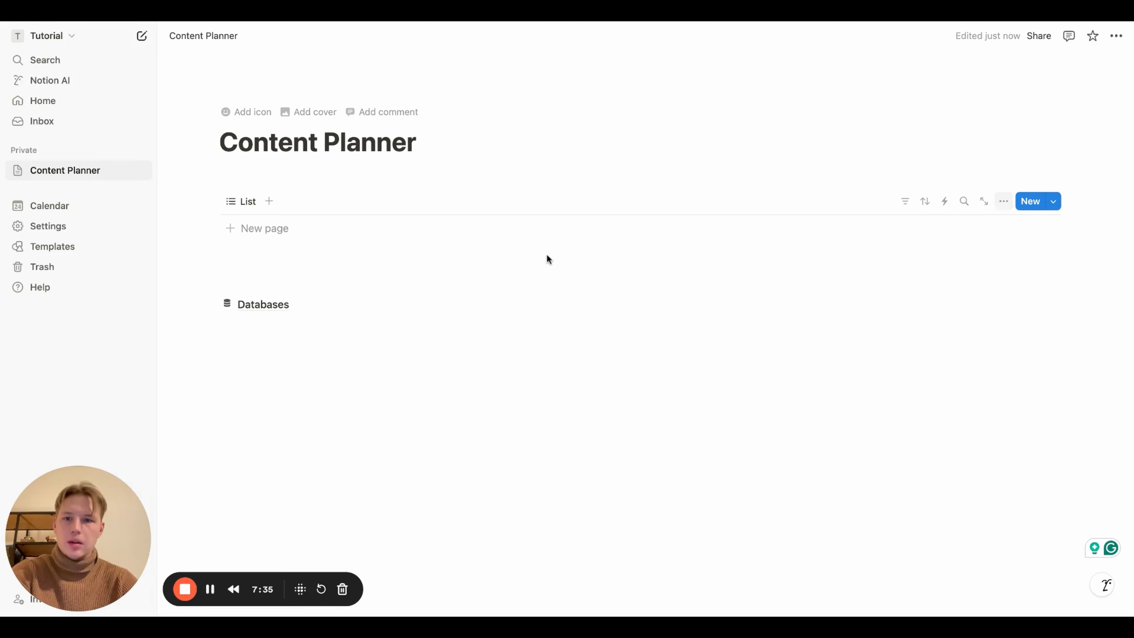
Add a task named "Create thread about productivity" to the Tasks list.
{"action": "left_click", "coordinate": [274, 228]}
{"action": "type", "text": "New"}
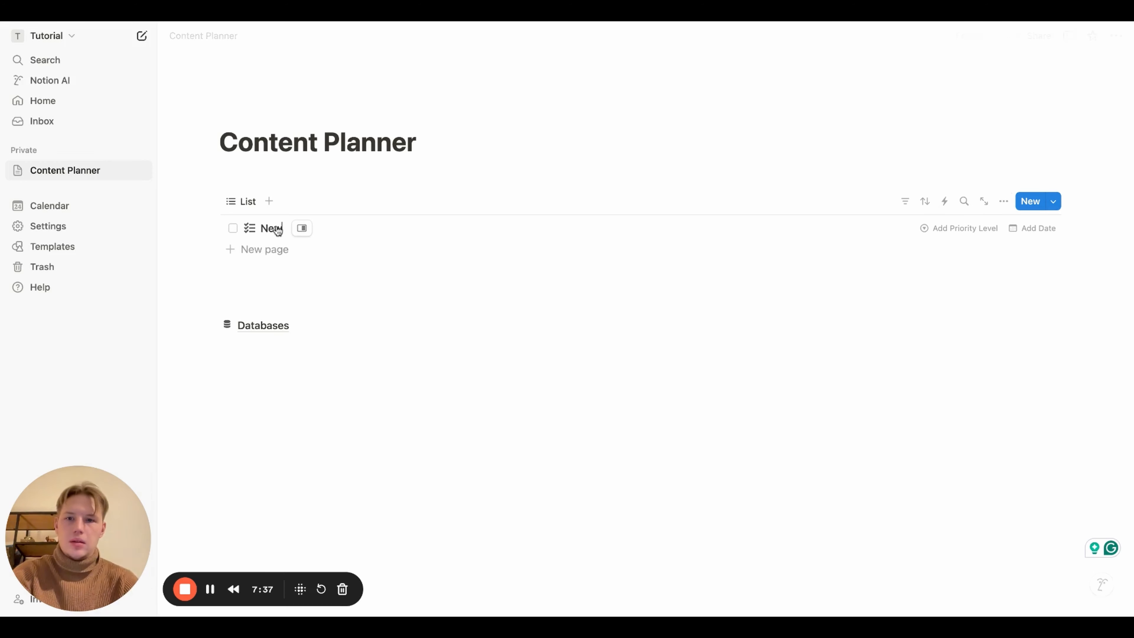
{"action": "key", "text": "BackSpace"}
{"action": "key", "text": "BackSpace"}
{"action": "key", "text": "BackSpace"}
{"action": "key", "text": "BackSpace"}
{"action": "type", "text": "Create"}
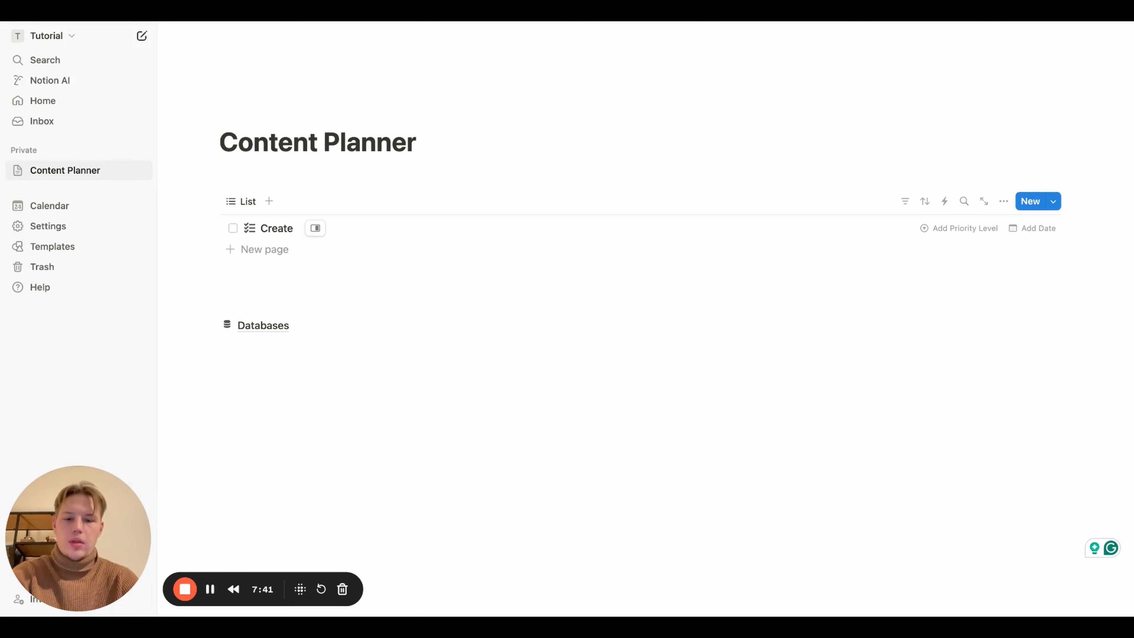
{"action": "type", "text": " thread ab"}
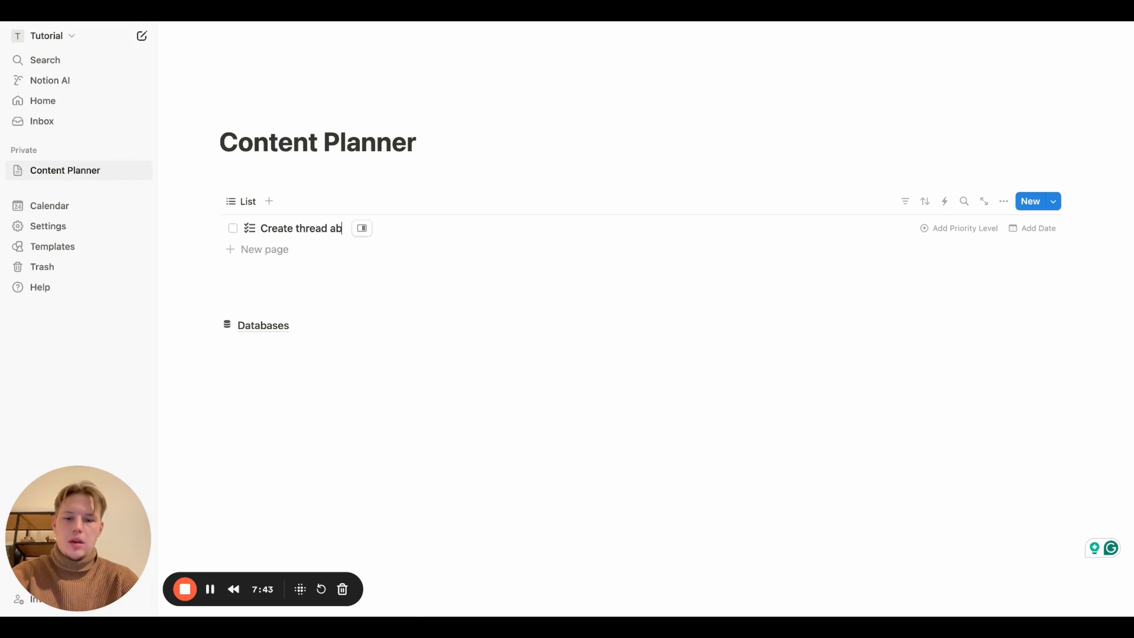
{"action": "type", "text": "out productiv"}
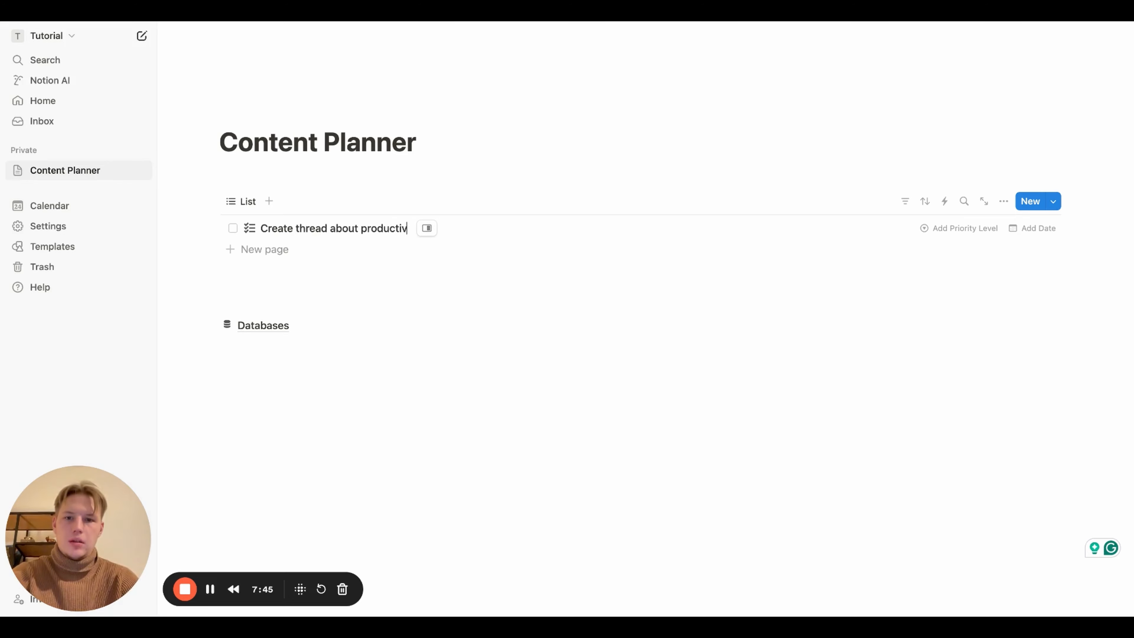
{"action": "type", "text": "ity"}
{"action": "left_click", "coordinate": [262, 283]}
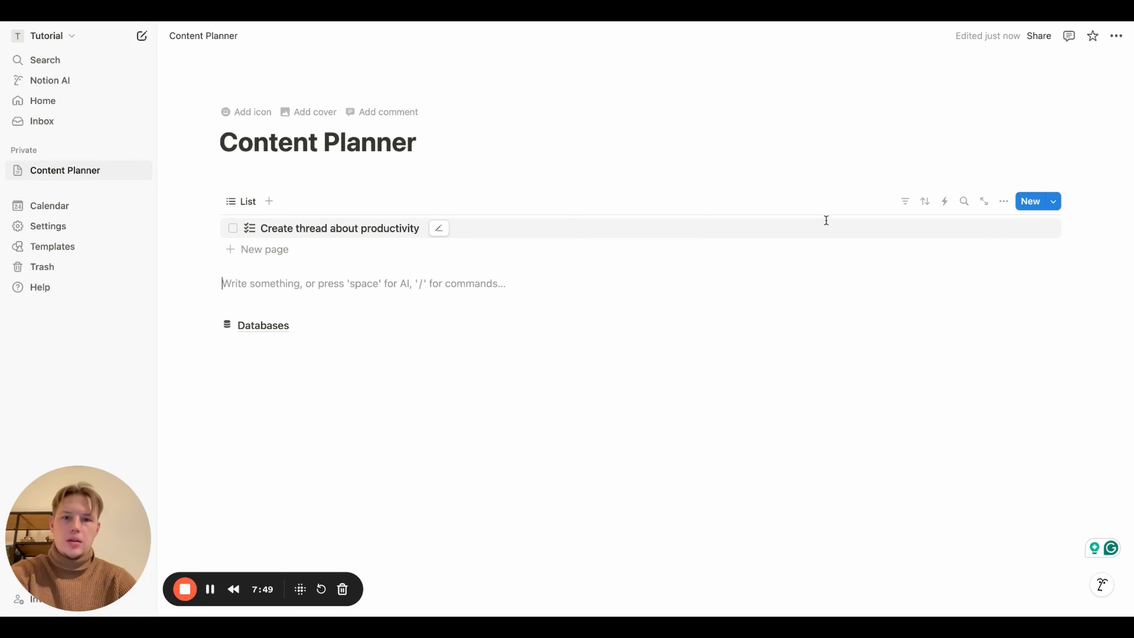
Open the new task, set its date to January 25, 2025 and its priority level to high, and close it.
{"action": "left_click", "coordinate": [393, 230]}
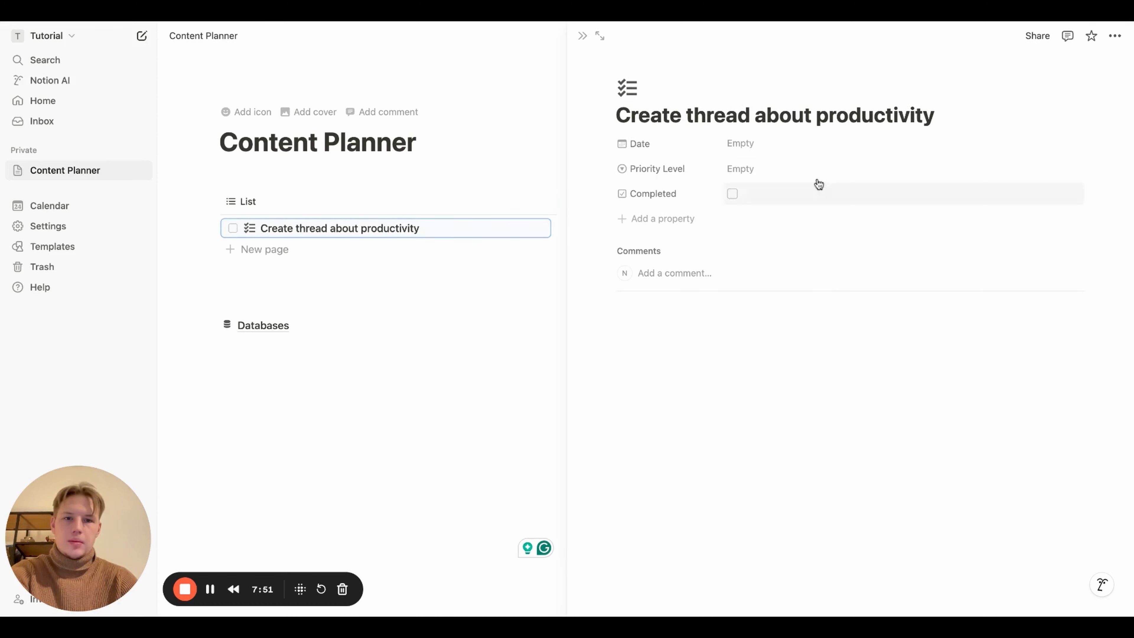
{"action": "left_click", "coordinate": [759, 147]}
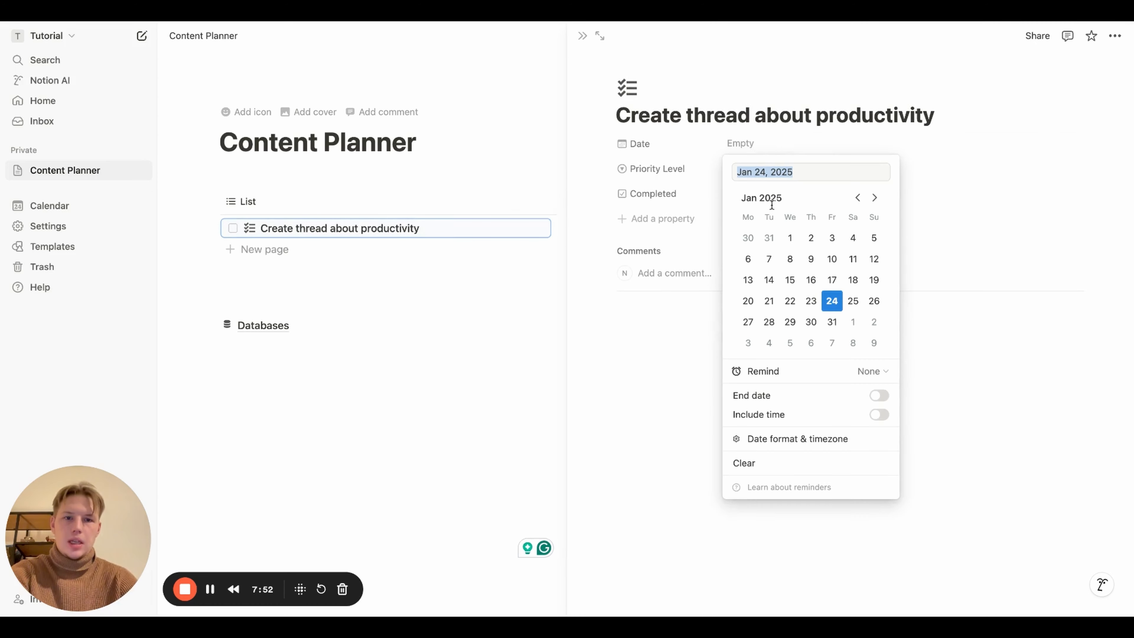
{"action": "left_click", "coordinate": [852, 300]}
{"action": "left_click", "coordinate": [927, 169]}
{"action": "left_click", "coordinate": [774, 172]}
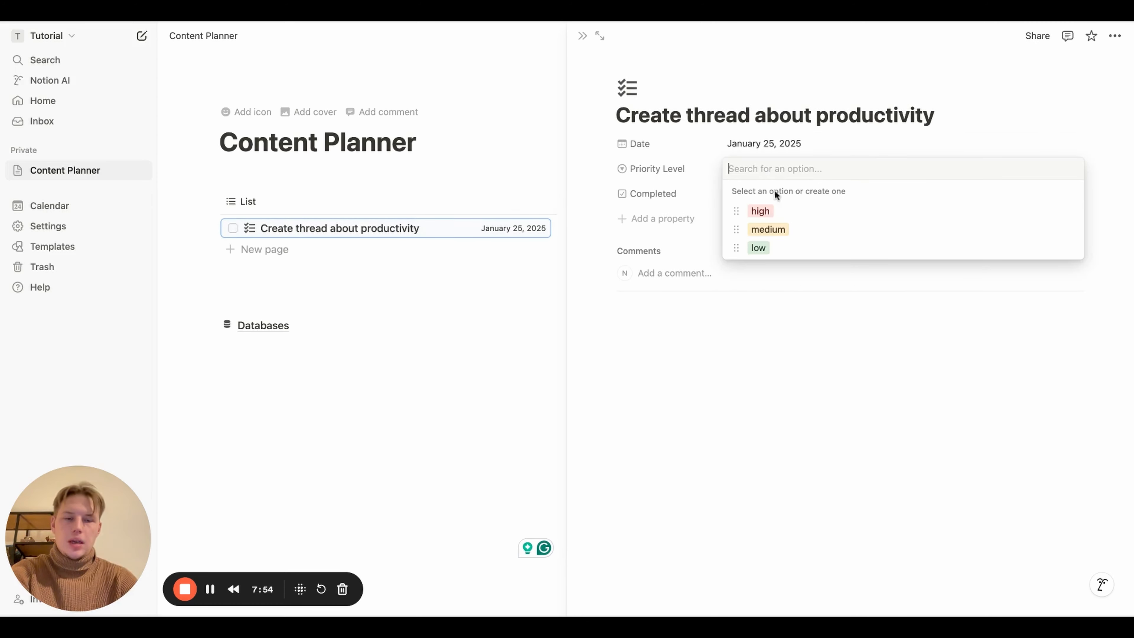
{"action": "left_click", "coordinate": [770, 219]}
{"action": "left_click", "coordinate": [584, 37]}
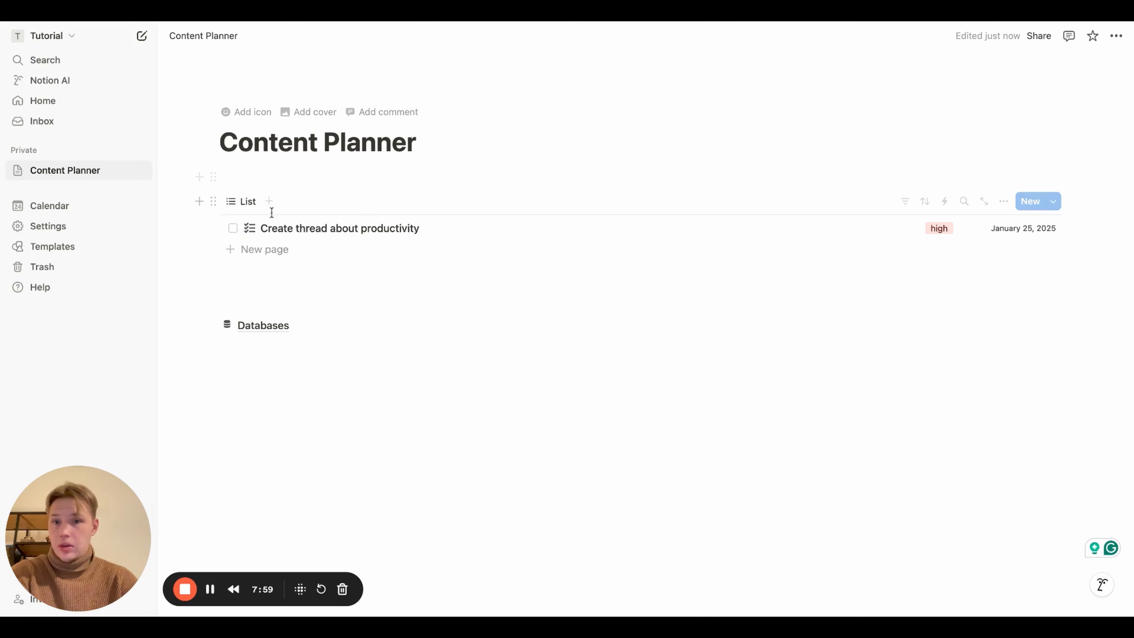
Duplicate the List view of Tasks and name the copy "Today's agenda".
{"action": "left_click", "coordinate": [246, 204]}
{"action": "left_click", "coordinate": [281, 330]}
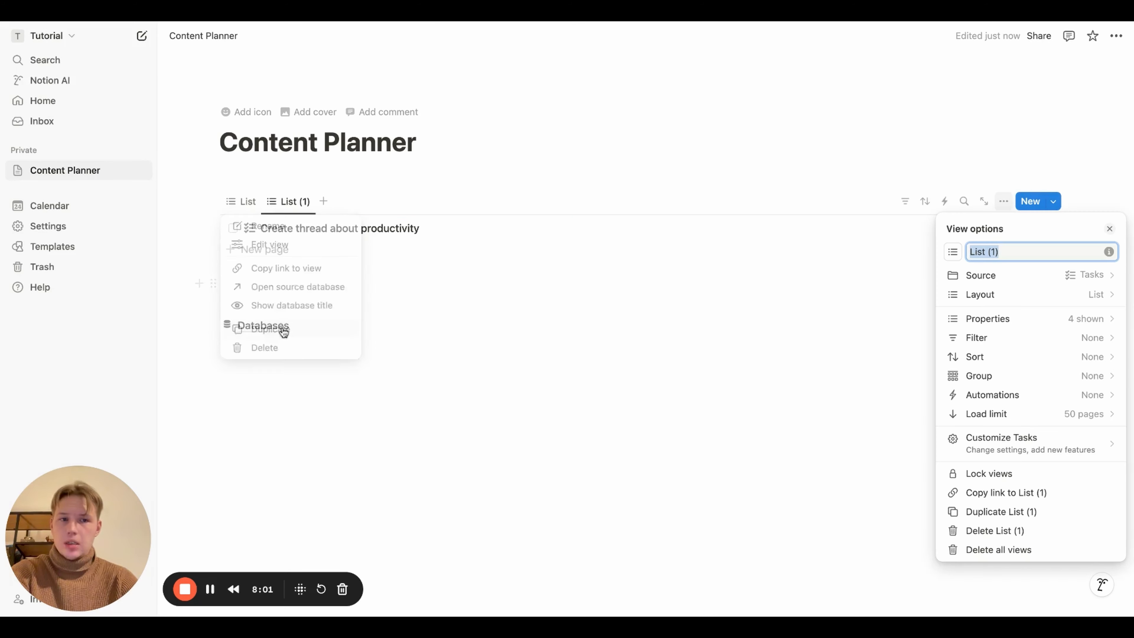
{"action": "left_click", "coordinate": [1015, 253]}
{"action": "key", "text": "super+a"}
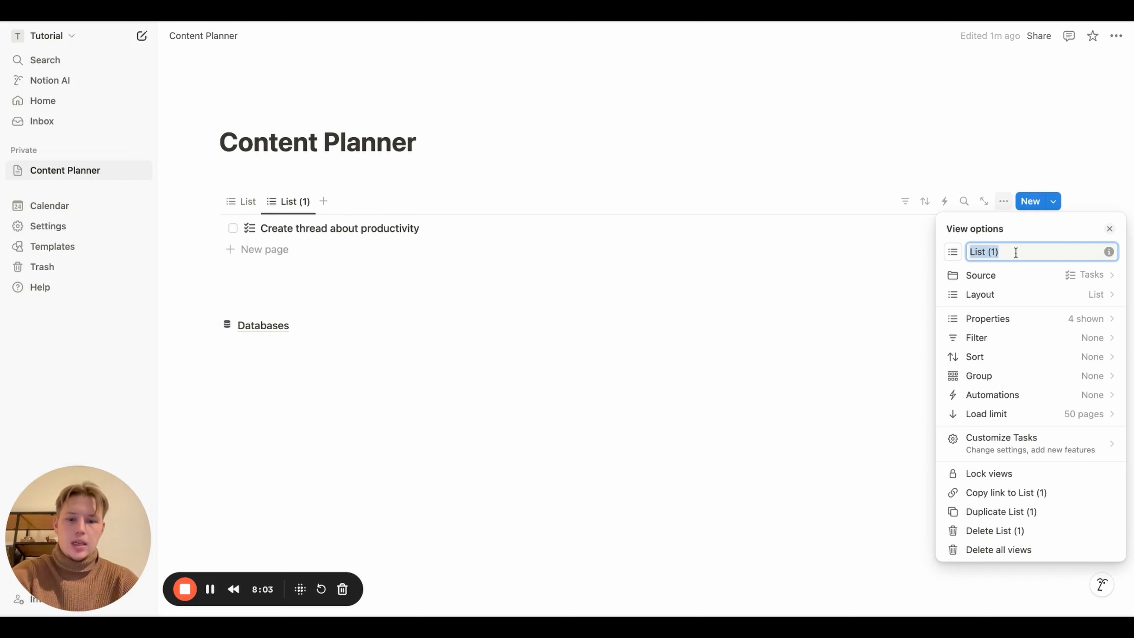
{"action": "type", "text": "Today's age"}
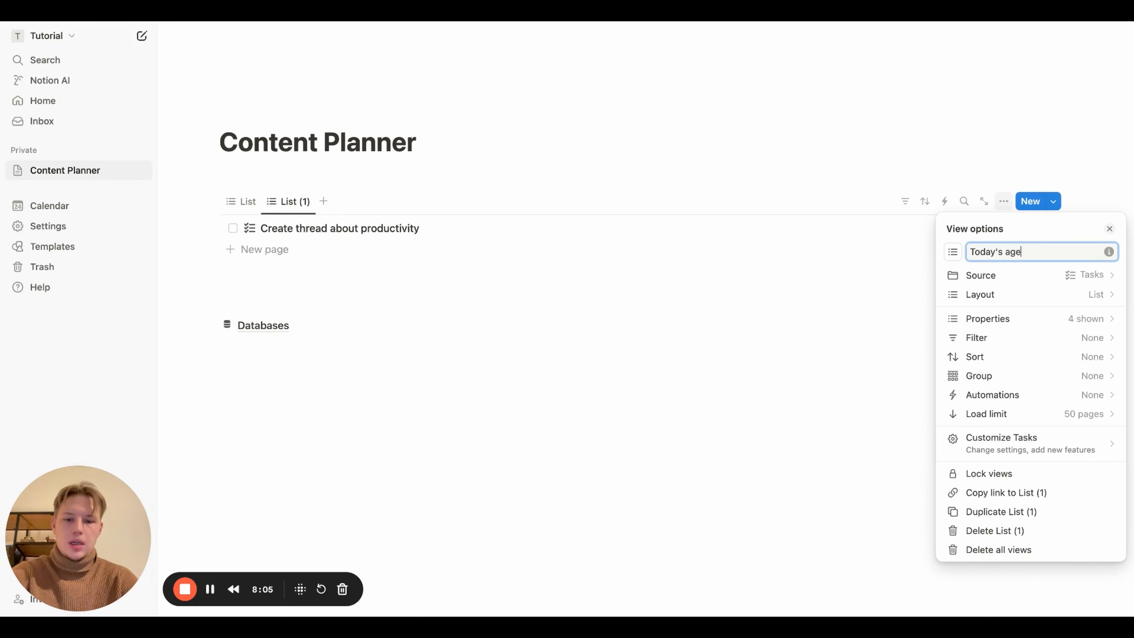
{"action": "type", "text": "nda"}
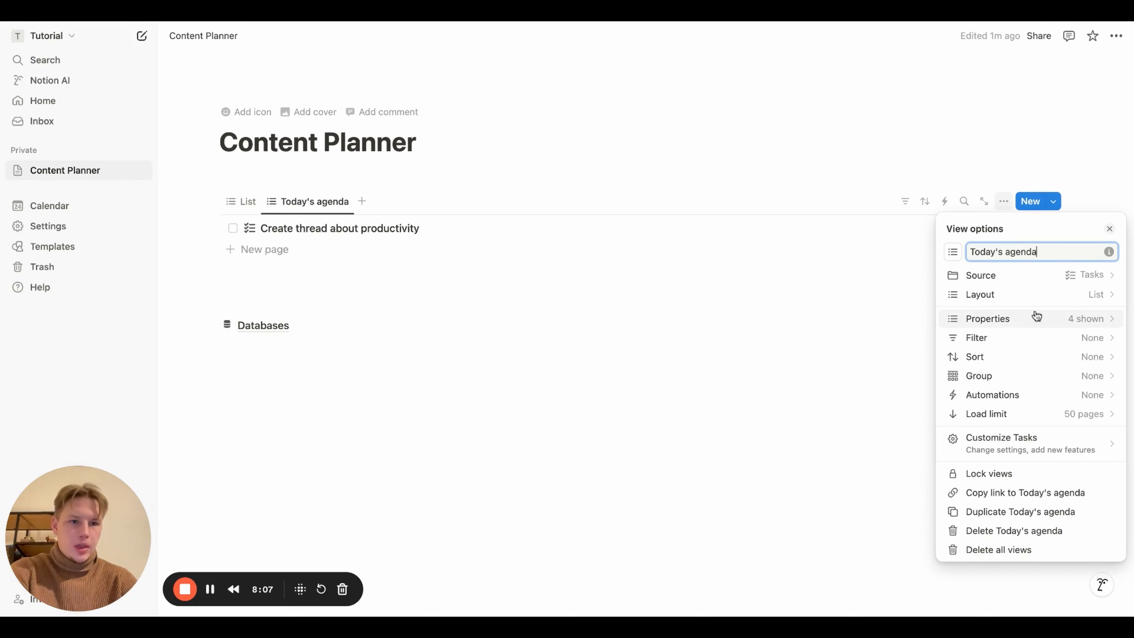
Filter the Today's agenda view by Date relative to today, This day, and place the view before List.
{"action": "left_click", "coordinate": [1018, 347]}
{"action": "left_click", "coordinate": [989, 324]}
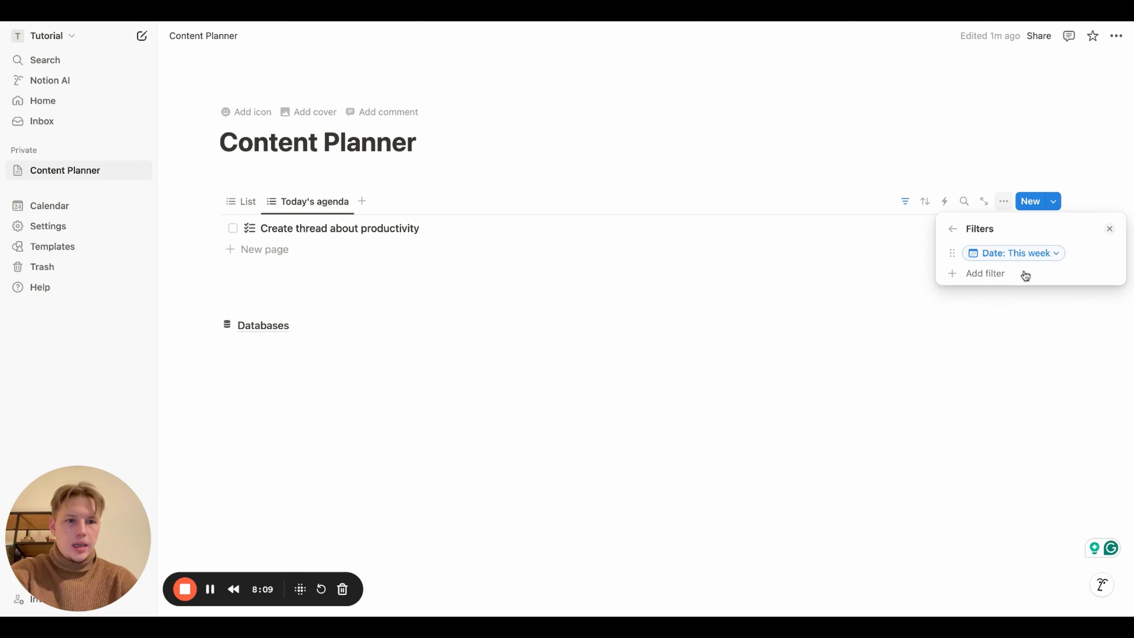
{"action": "left_click", "coordinate": [1036, 261]}
{"action": "left_click", "coordinate": [1025, 296]}
{"action": "left_click", "coordinate": [1010, 316]}
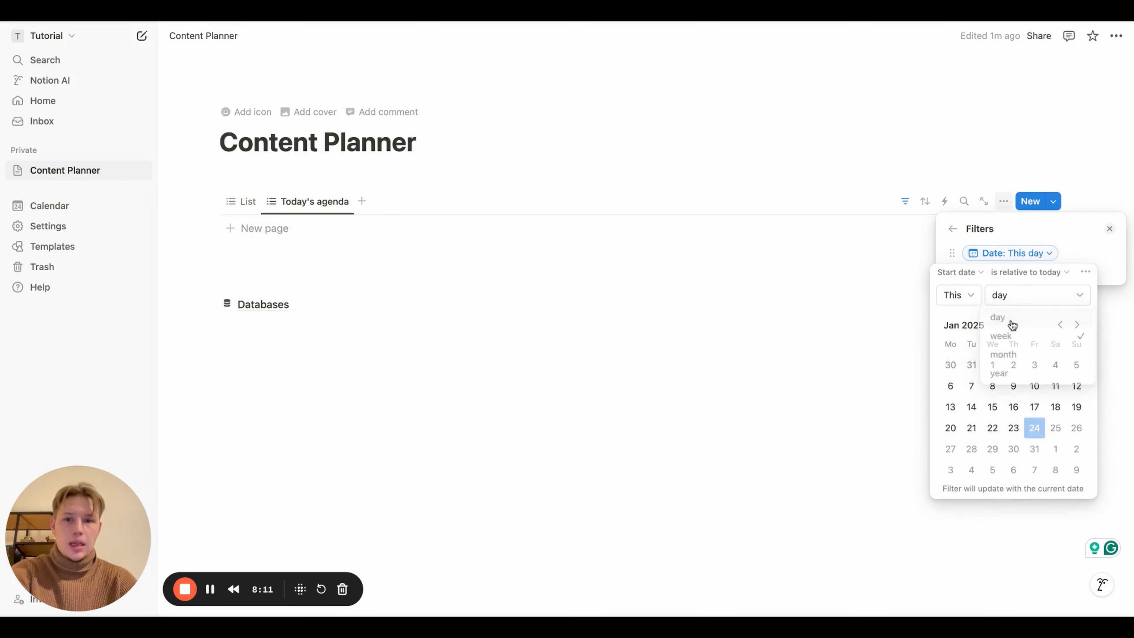
{"action": "left_click", "coordinate": [692, 281]}
{"action": "left_click_drag", "start_coordinate": [331, 202], "coordinate": [245, 201]}
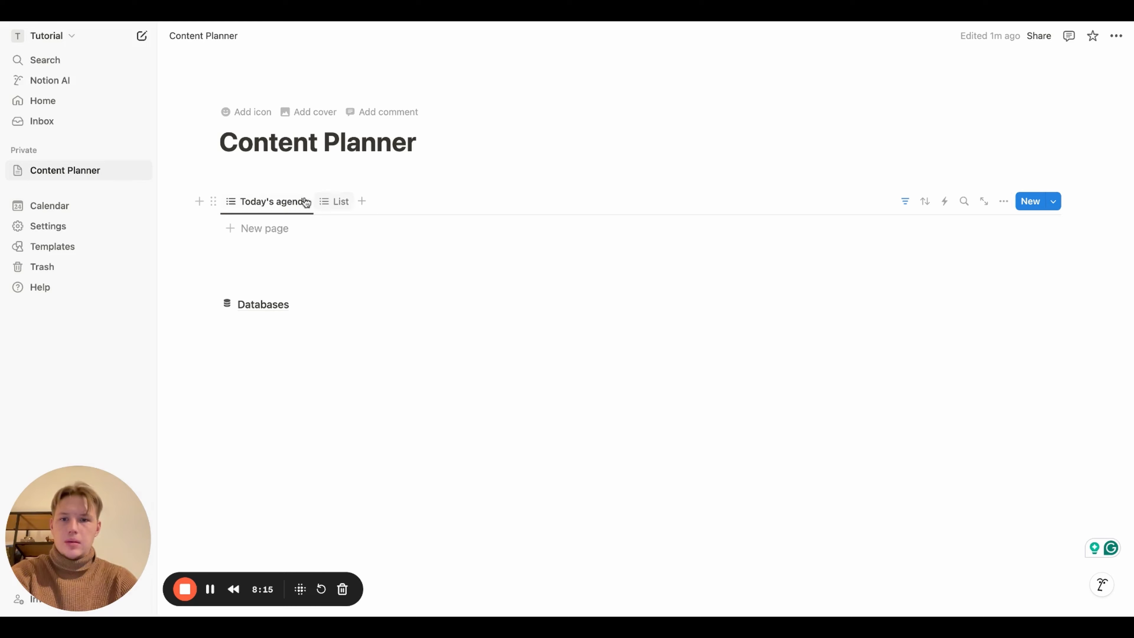
Change the productivity thread task's date to January 24, 2025 in the List view and return to Today's agenda.
{"action": "left_click", "coordinate": [341, 202]}
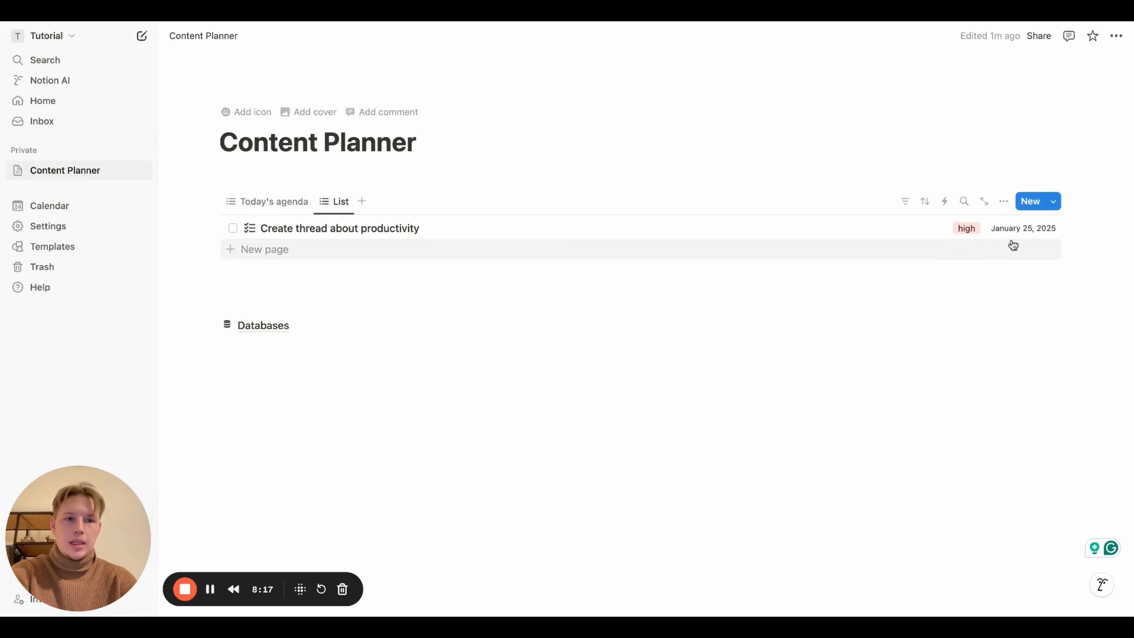
{"action": "left_click", "coordinate": [1017, 233]}
{"action": "left_click", "coordinate": [1059, 386]}
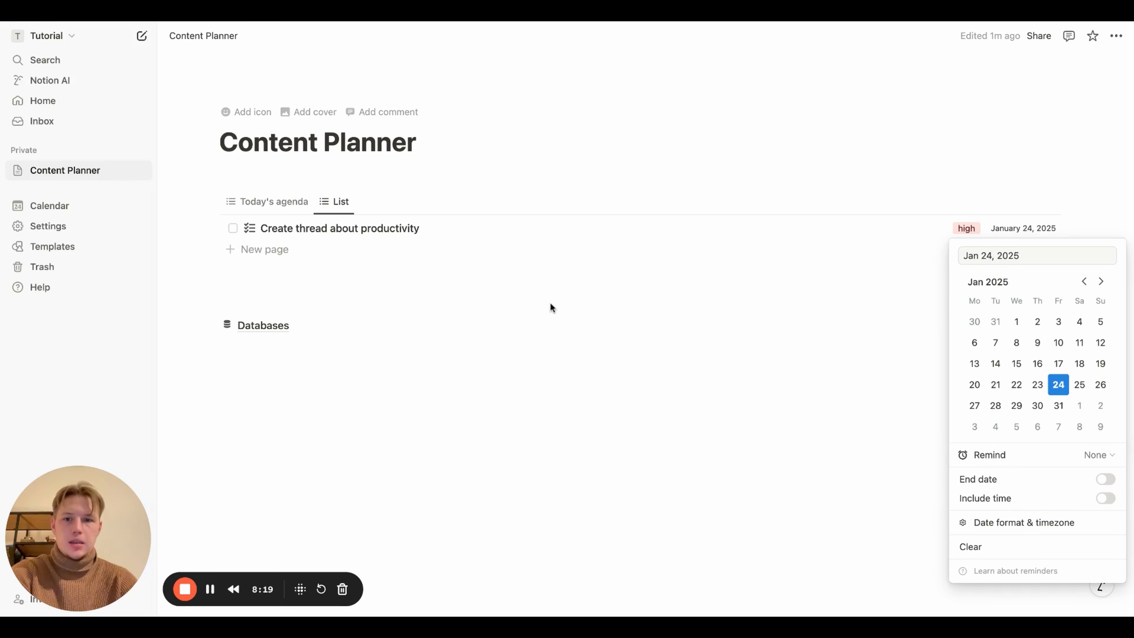
{"action": "left_click", "coordinate": [264, 205]}
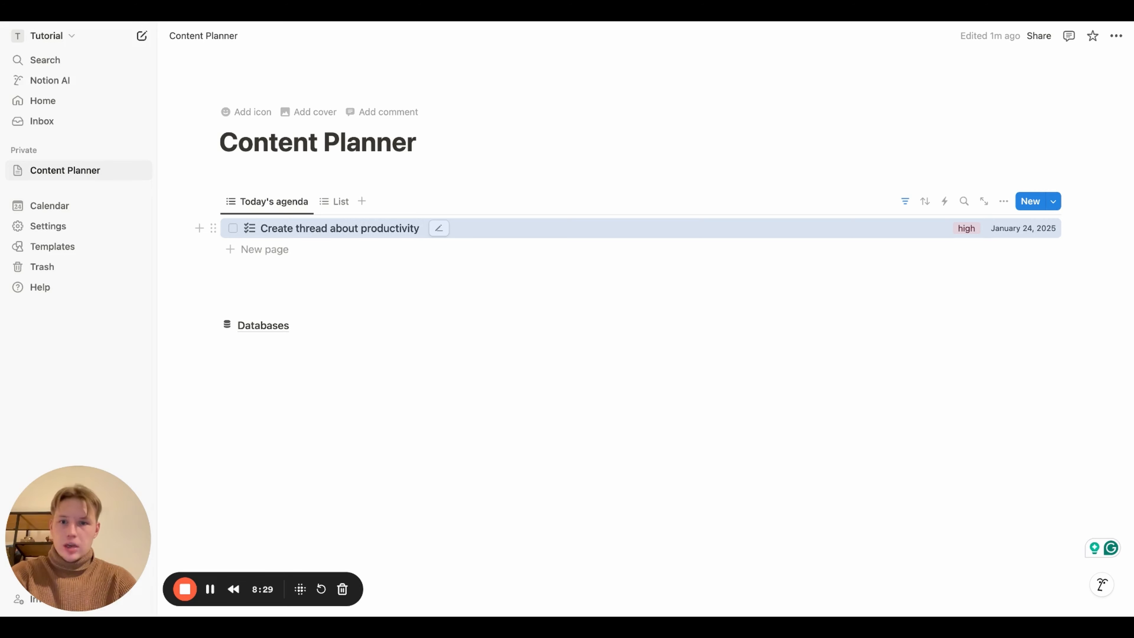
Add a Heading 3 block reading "Tasks" above the tasks view.
{"action": "left_click", "coordinate": [273, 181]}
{"action": "type", "text": "/hea"}
{"action": "key", "text": "Down"}
{"action": "key", "text": "Down"}
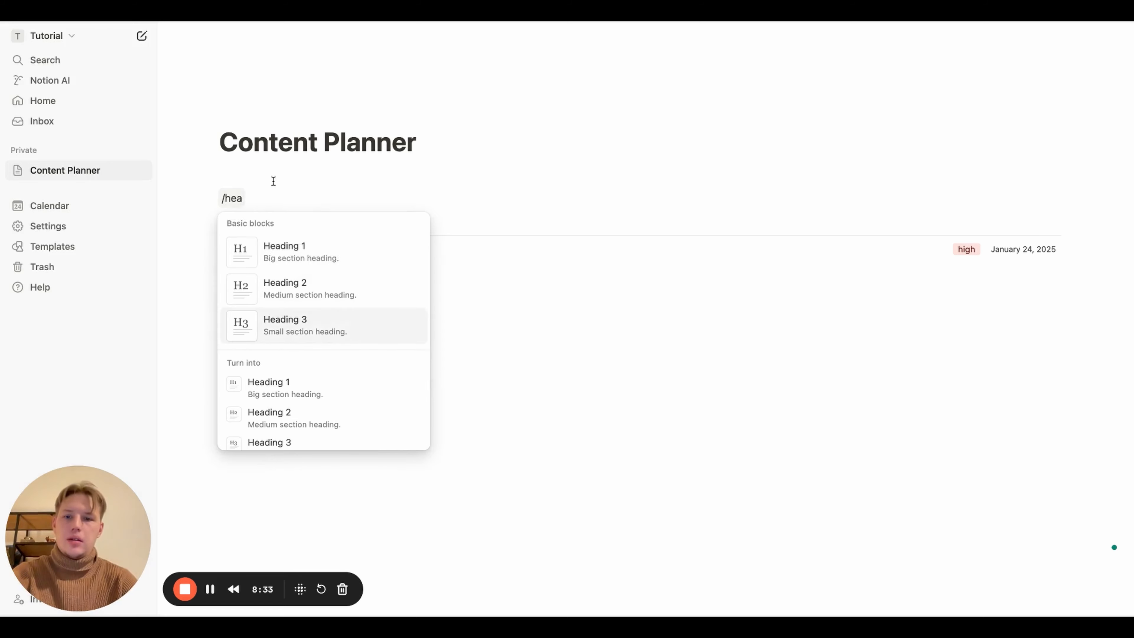
{"action": "key", "text": "Return"}
{"action": "type", "text": "Tasks"}
Add a Heading 3 block reading "Posts" below the tasks view.
{"action": "left_click", "coordinate": [251, 308]}
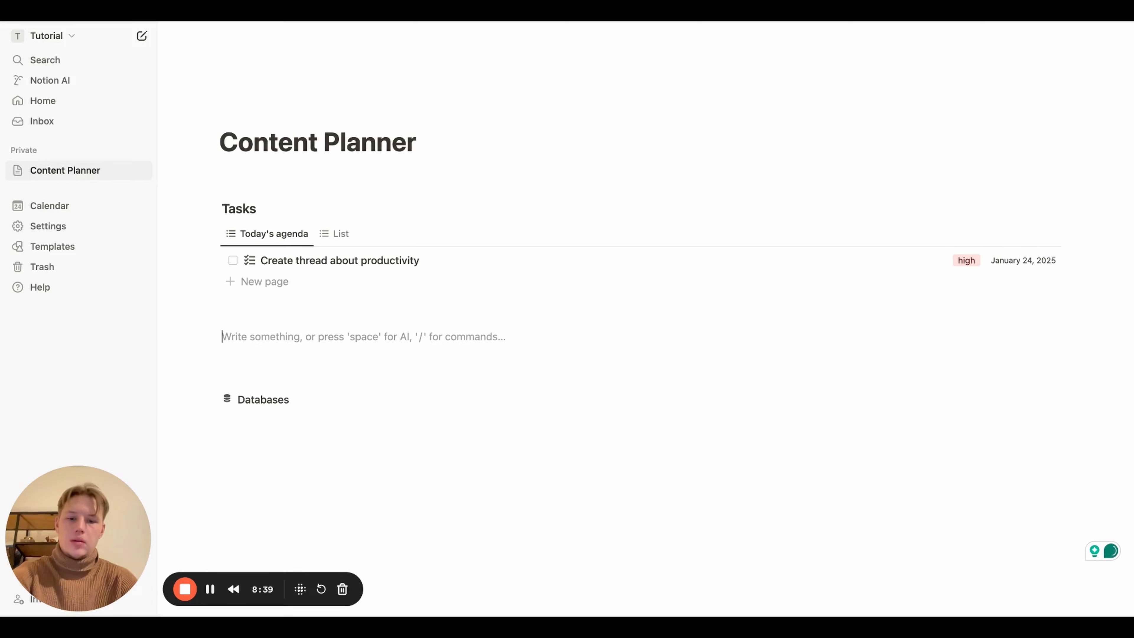
{"action": "type", "text": "/b"}
{"action": "key", "text": "BackSpace"}
{"action": "type", "text": "head"}
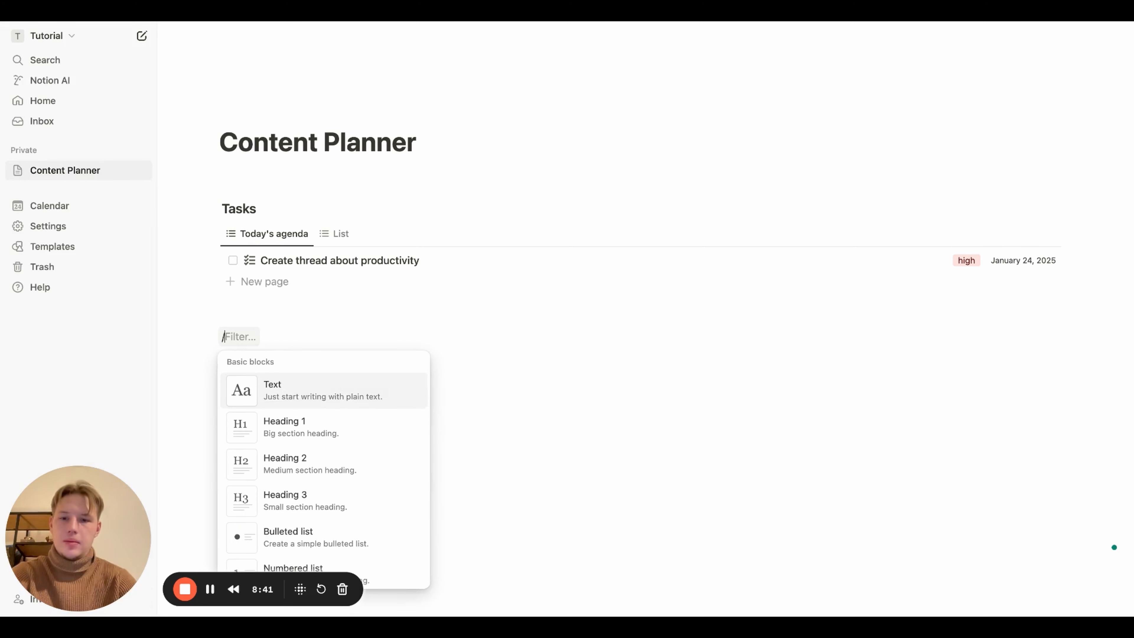
{"action": "key", "text": "Down"}
{"action": "key", "text": "Down"}
{"action": "key", "text": "Return"}
{"action": "type", "text": "Posts"}
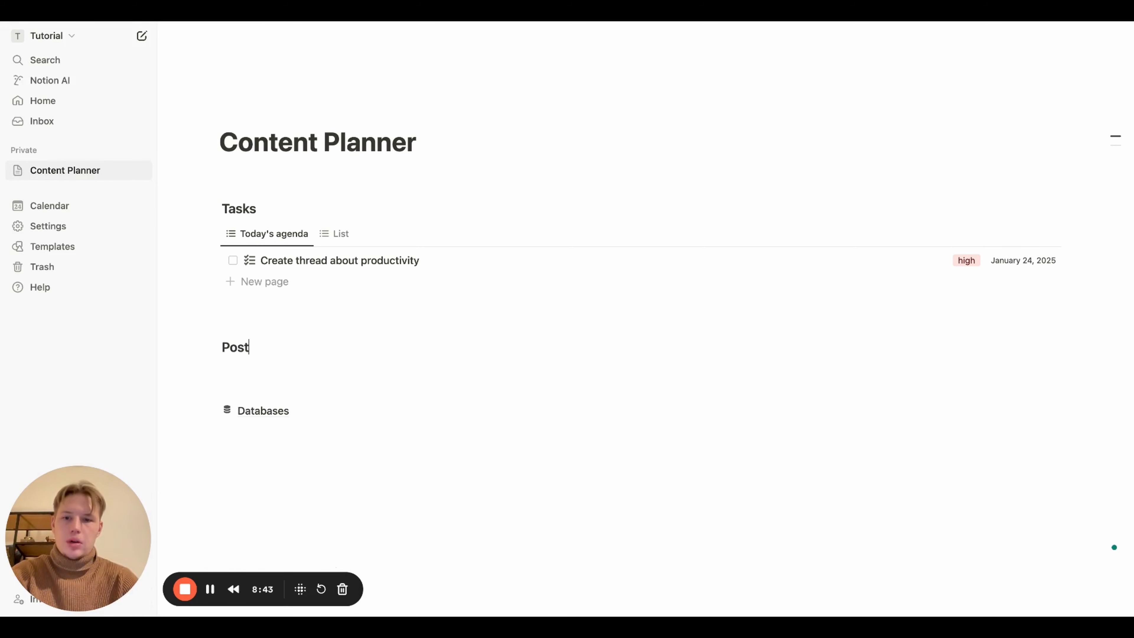
Insert a new table view linked to the Posts database under the Posts heading, with the database title hidden.
{"action": "key", "text": "Return"}
{"action": "type", "text": "/"}
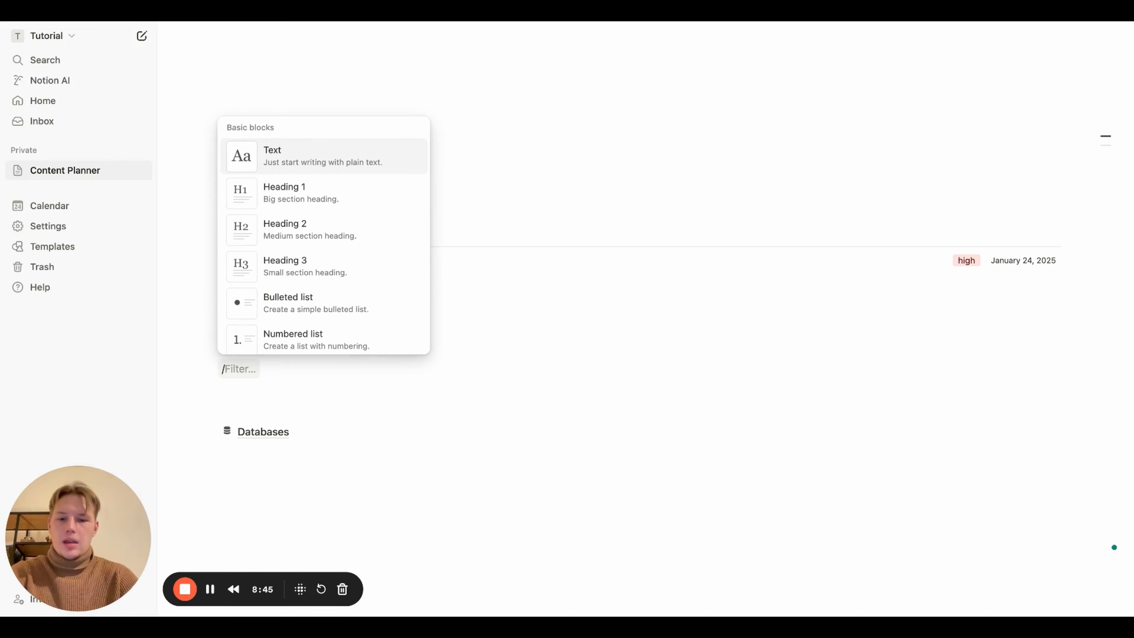
{"action": "type", "text": "tab"}
{"action": "key", "text": "Down"}
{"action": "key", "text": "Return"}
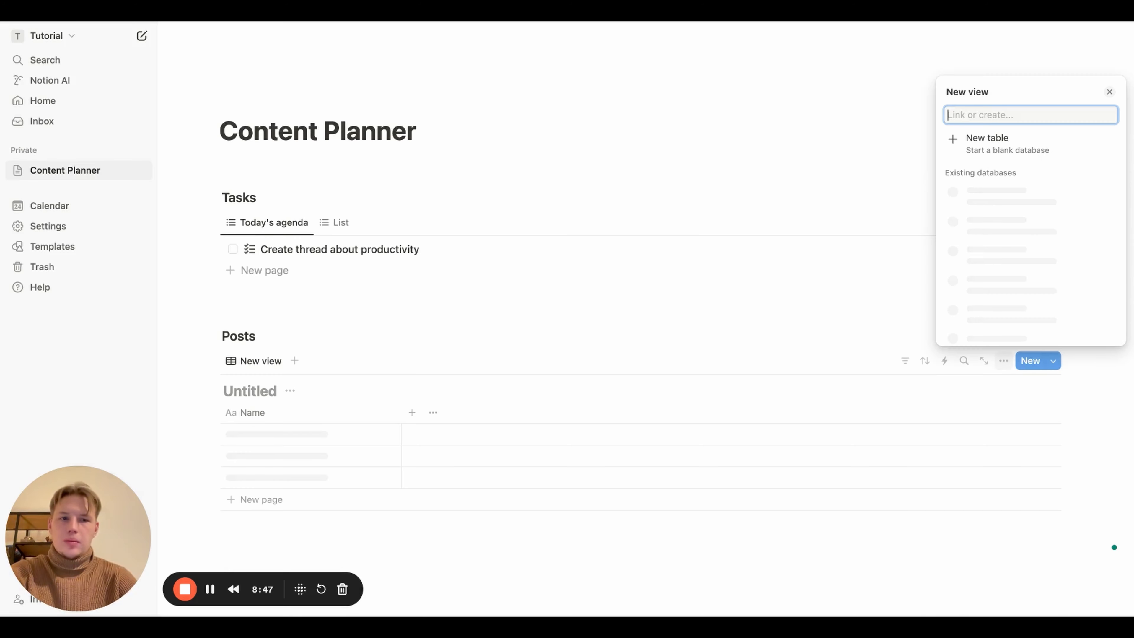
{"action": "key", "text": "Down"}
{"action": "key", "text": "Down"}
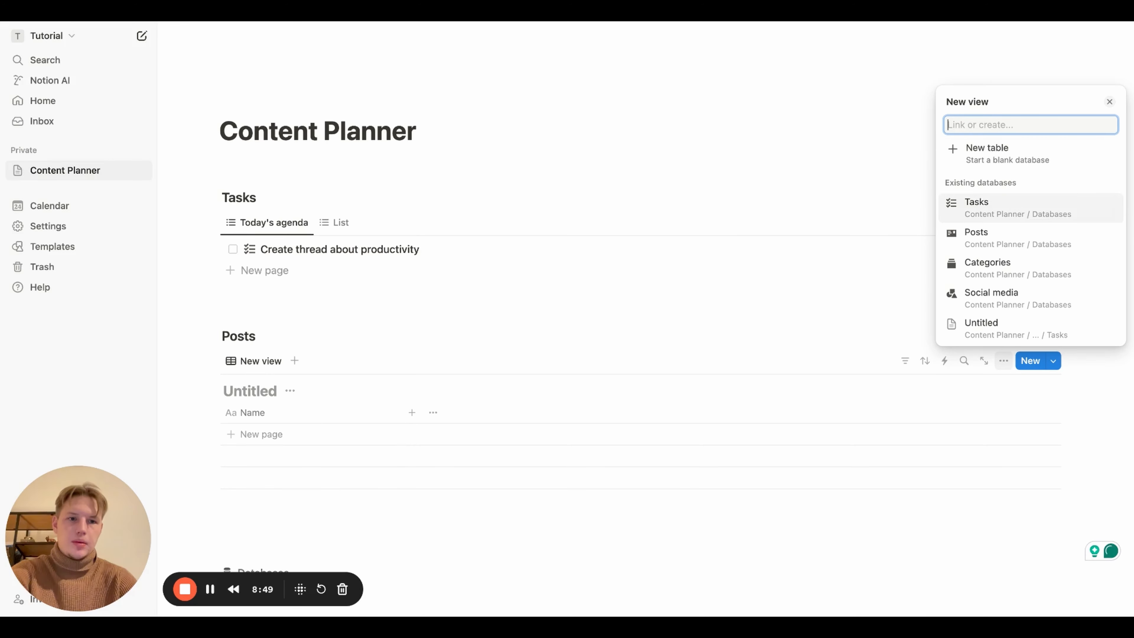
{"action": "key", "text": "Return"}
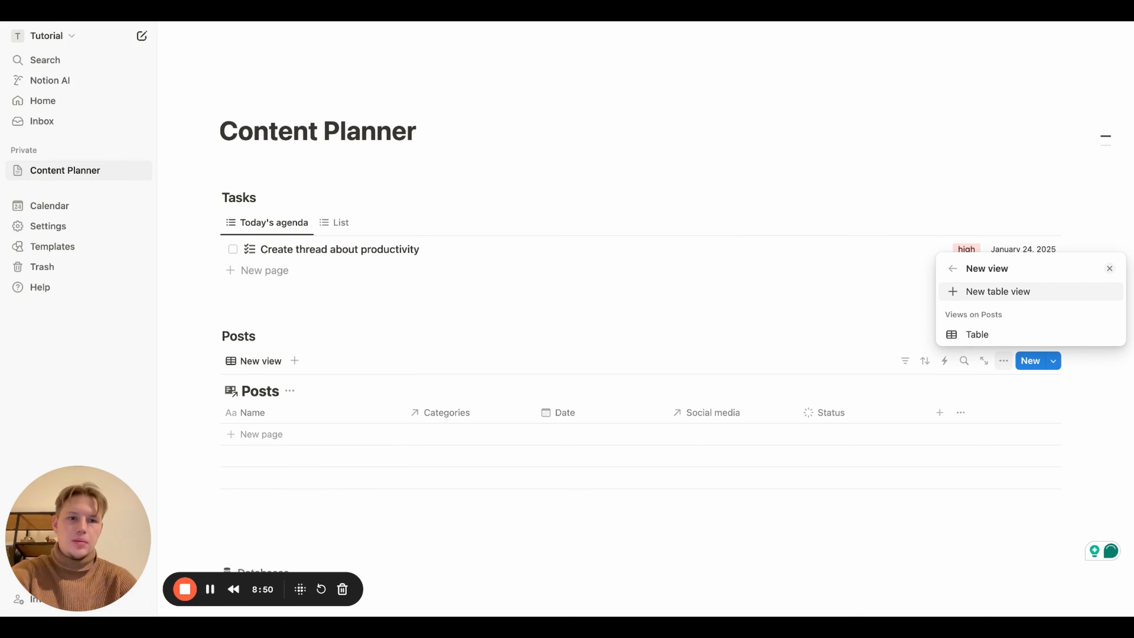
{"action": "left_click", "coordinate": [1005, 293]}
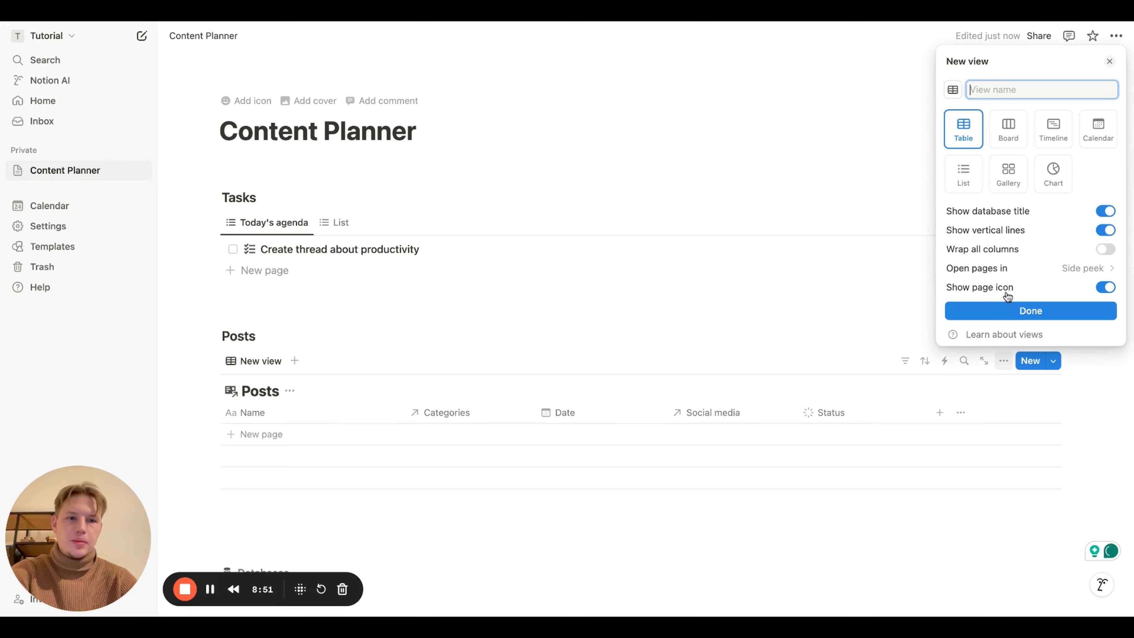
{"action": "left_click", "coordinate": [1105, 210]}
{"action": "left_click", "coordinate": [1040, 311]}
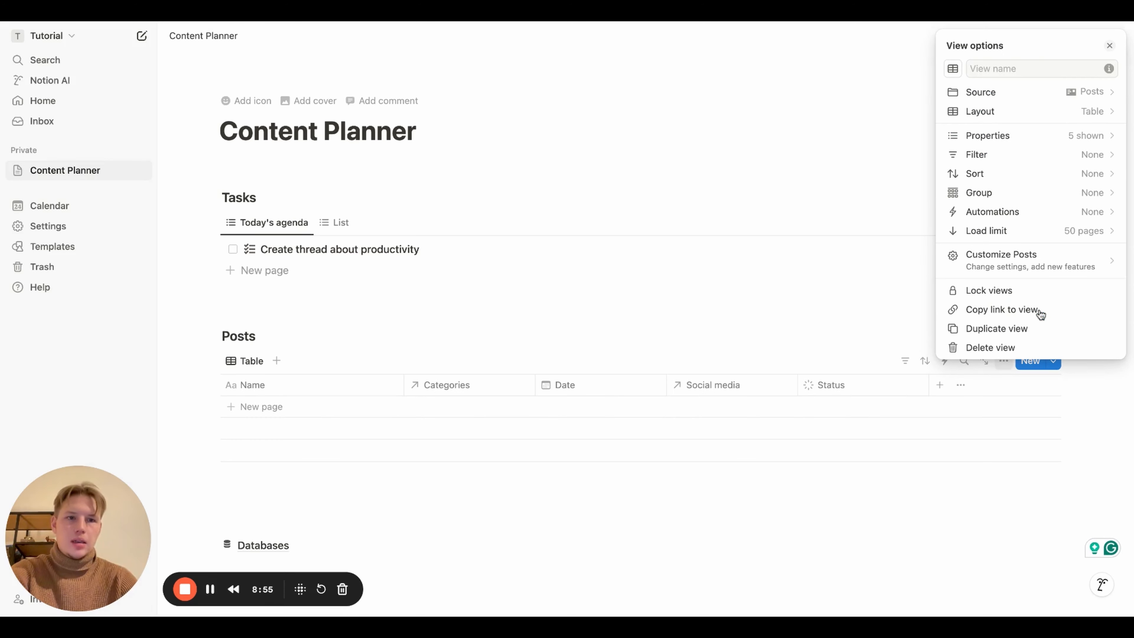
Name the new Posts view "Draft".
{"action": "left_click", "coordinate": [1019, 69]}
{"action": "type", "text": "Dra"}
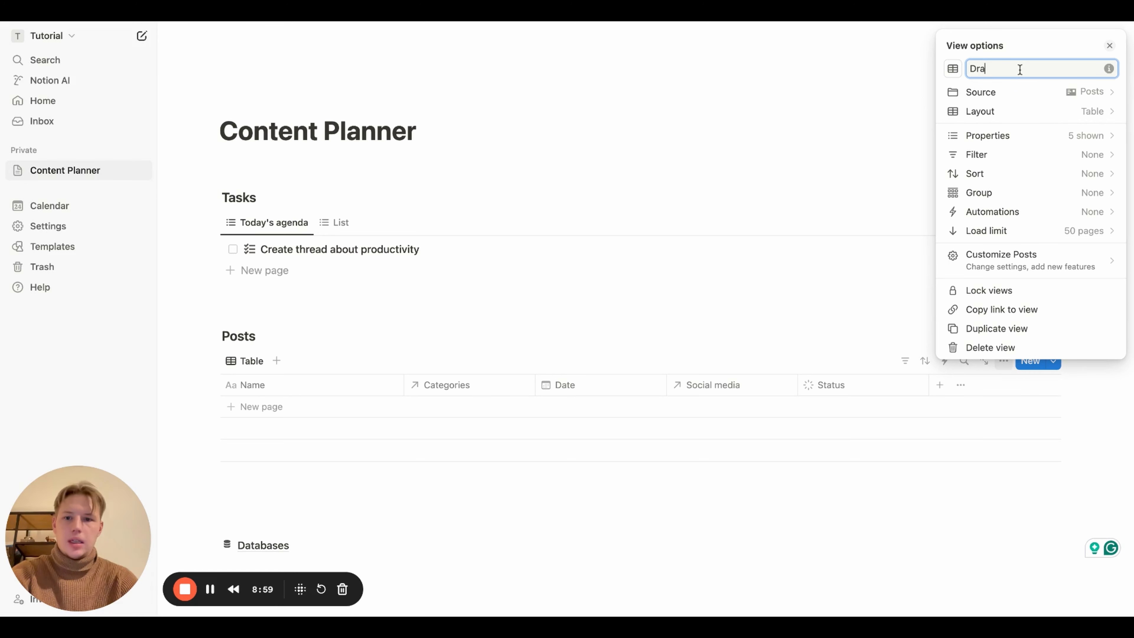
{"action": "type", "text": "ft"}
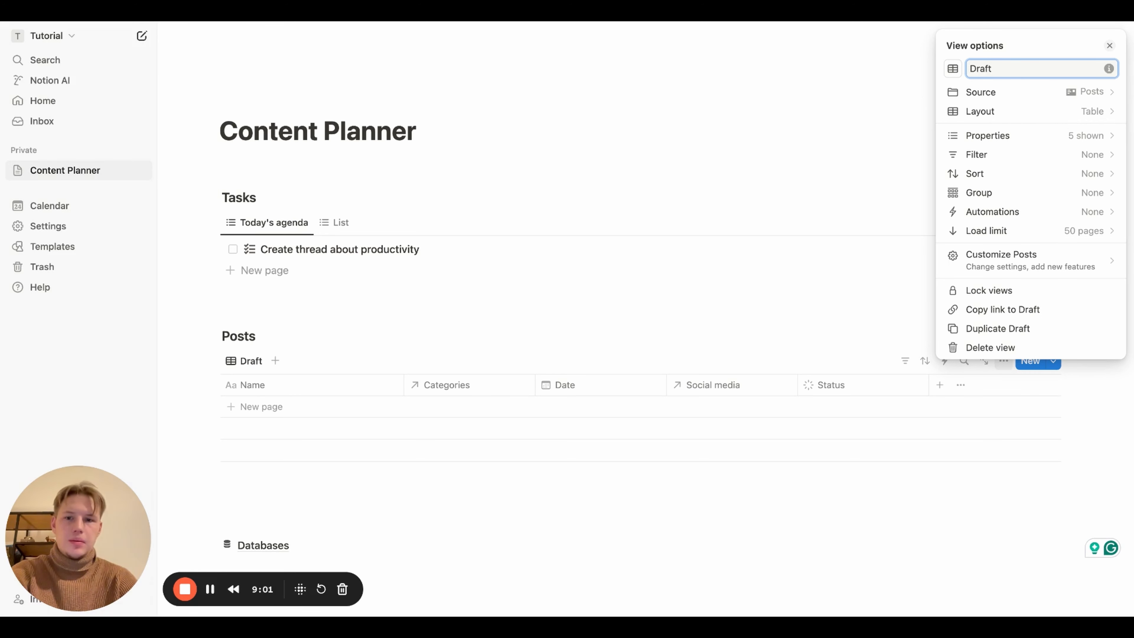
Switch the Posts view to the Board layout and name it "All".
{"action": "left_click", "coordinate": [1089, 112]}
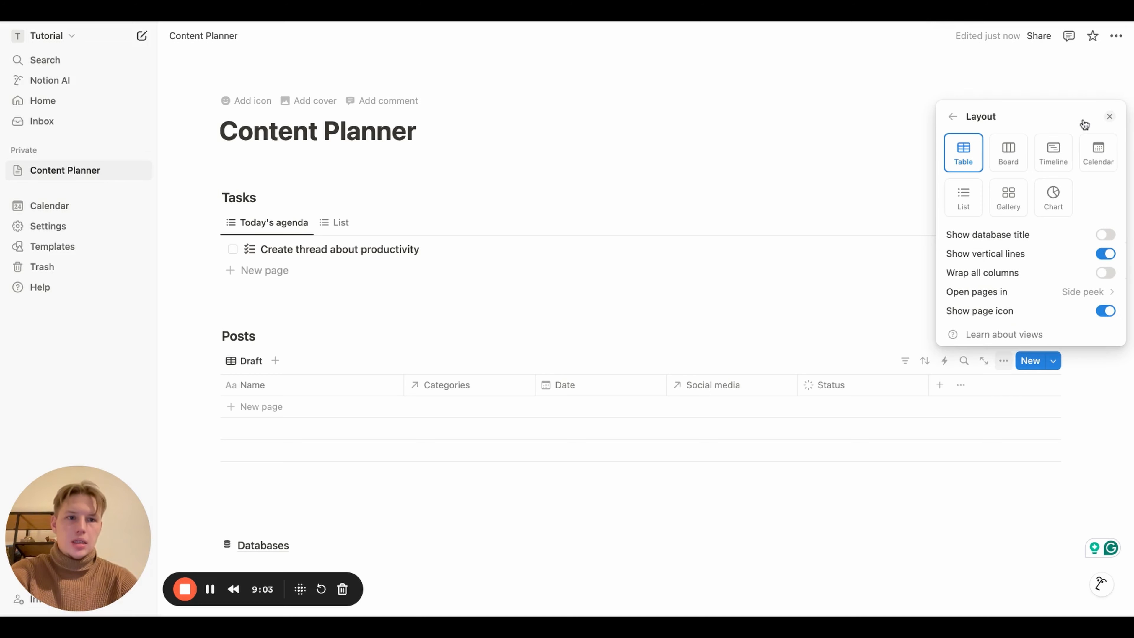
{"action": "left_click", "coordinate": [1007, 152]}
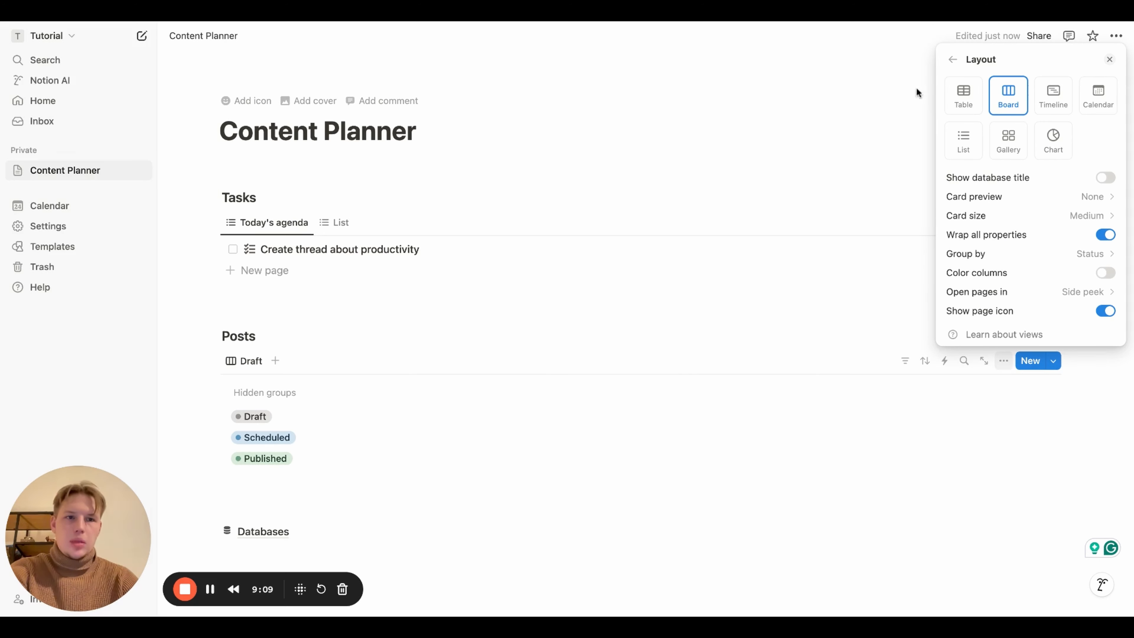
{"action": "left_click", "coordinate": [952, 66]}
{"action": "left_click", "coordinate": [1019, 69]}
{"action": "type", "text": "All"}
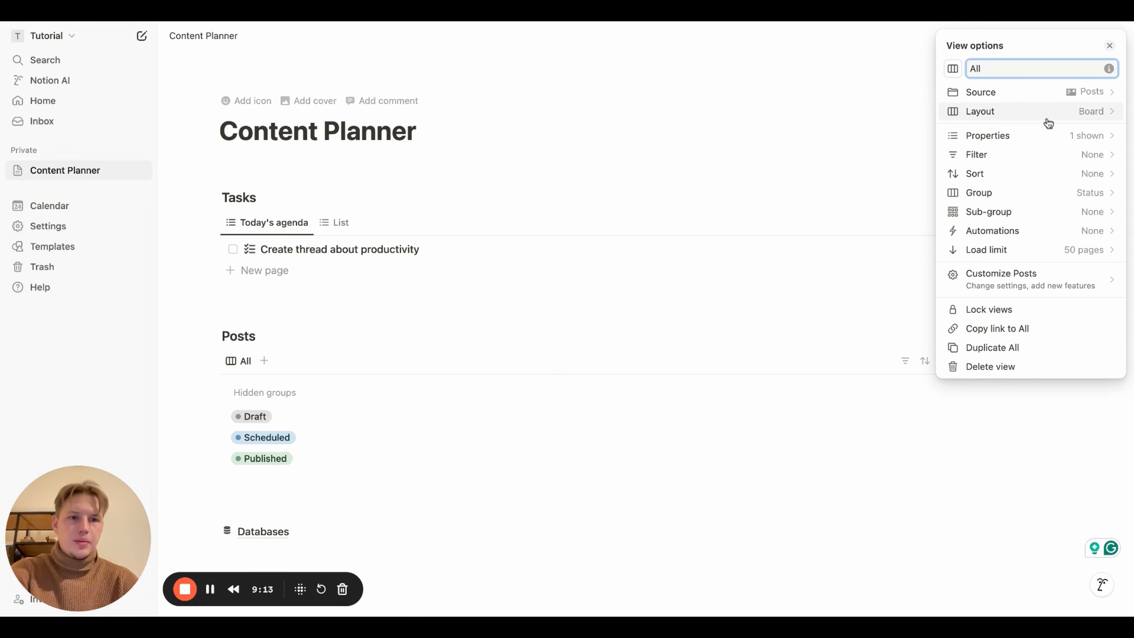
Show the Date, Social media and Categories properties on the Posts board, leaving Status hidden.
{"action": "left_click", "coordinate": [1037, 136]}
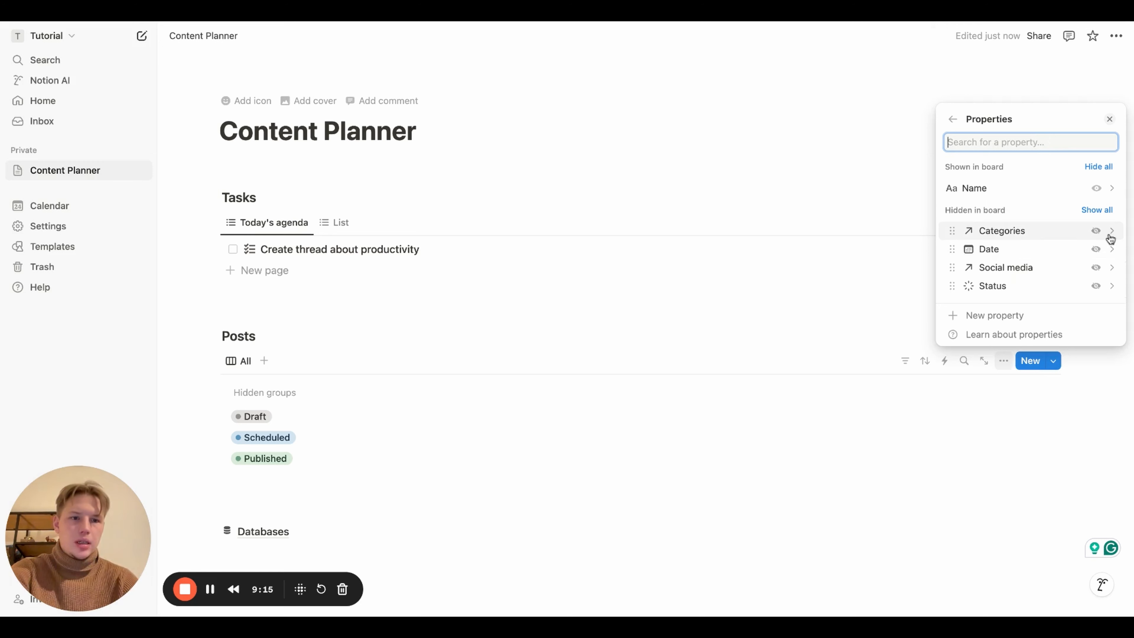
{"action": "left_click", "coordinate": [1098, 253]}
{"action": "left_click", "coordinate": [1096, 286]}
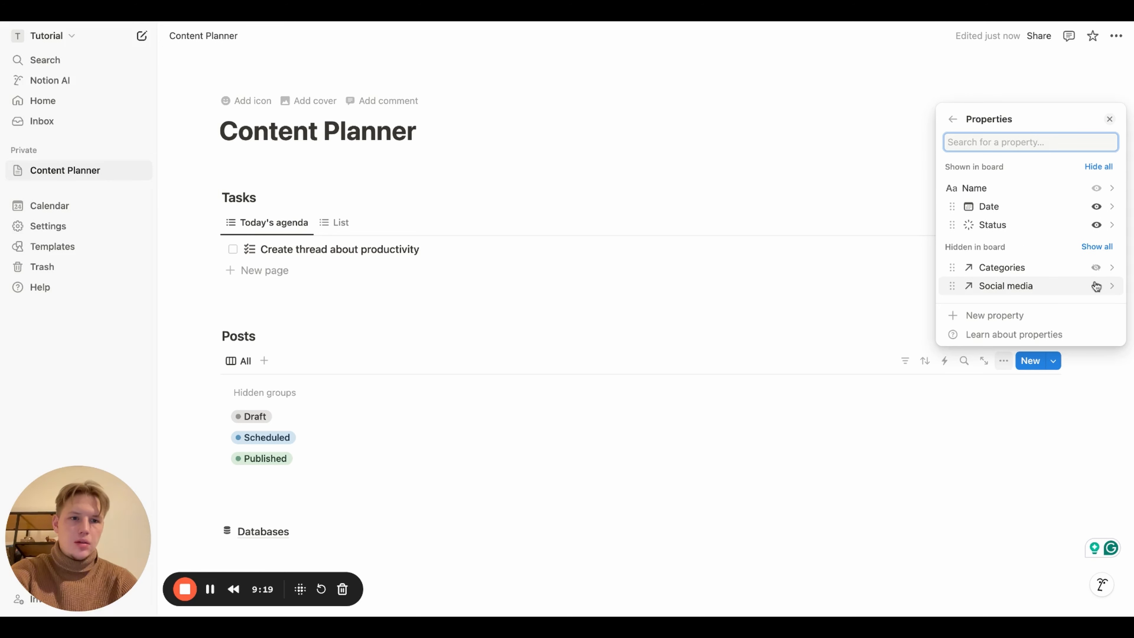
{"action": "left_click", "coordinate": [1096, 225]}
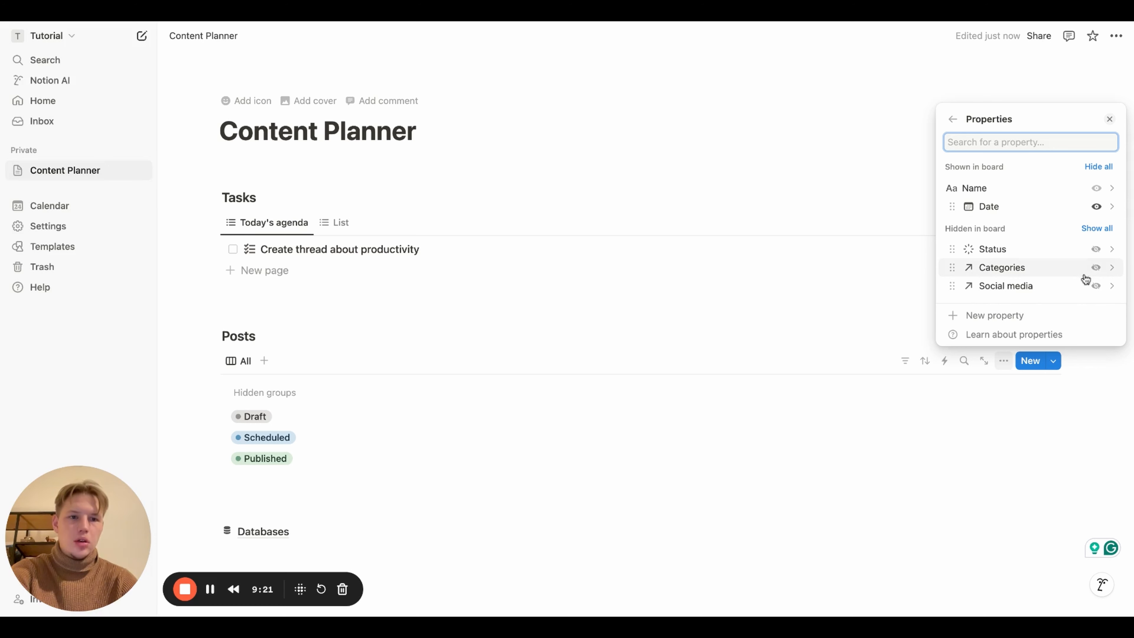
{"action": "left_click", "coordinate": [1095, 286]}
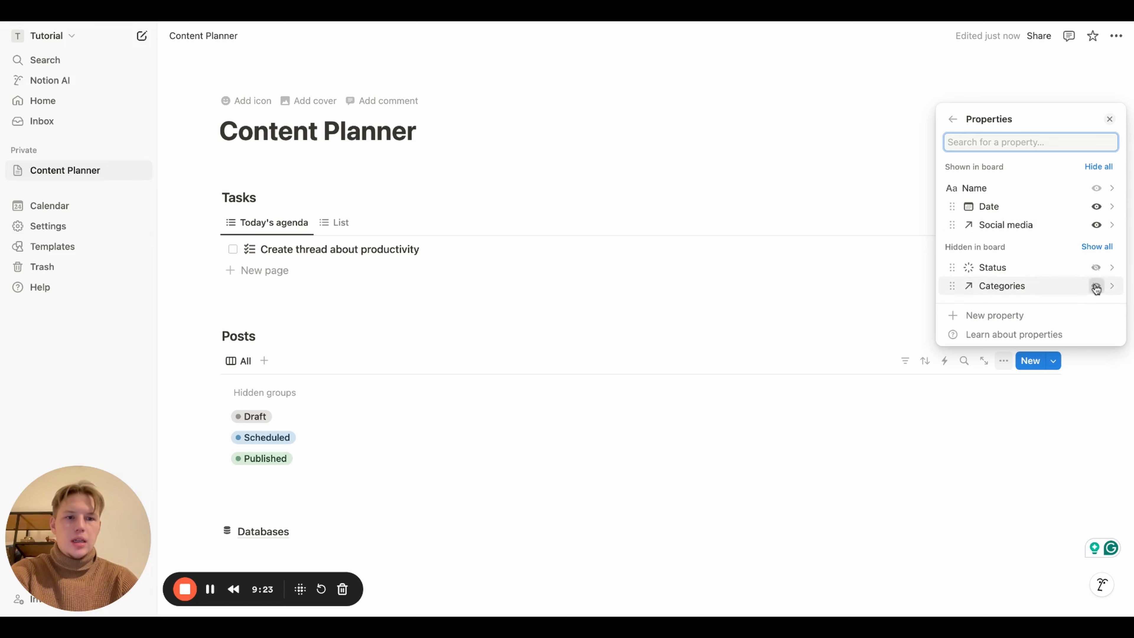
{"action": "left_click", "coordinate": [1096, 286]}
{"action": "left_click", "coordinate": [772, 395]}
Create a post titled "Thread about productivity" on the Posts board and close its page.
{"action": "scroll", "coordinate": [772, 395], "scroll_direction": "down", "scroll_amount": 2}
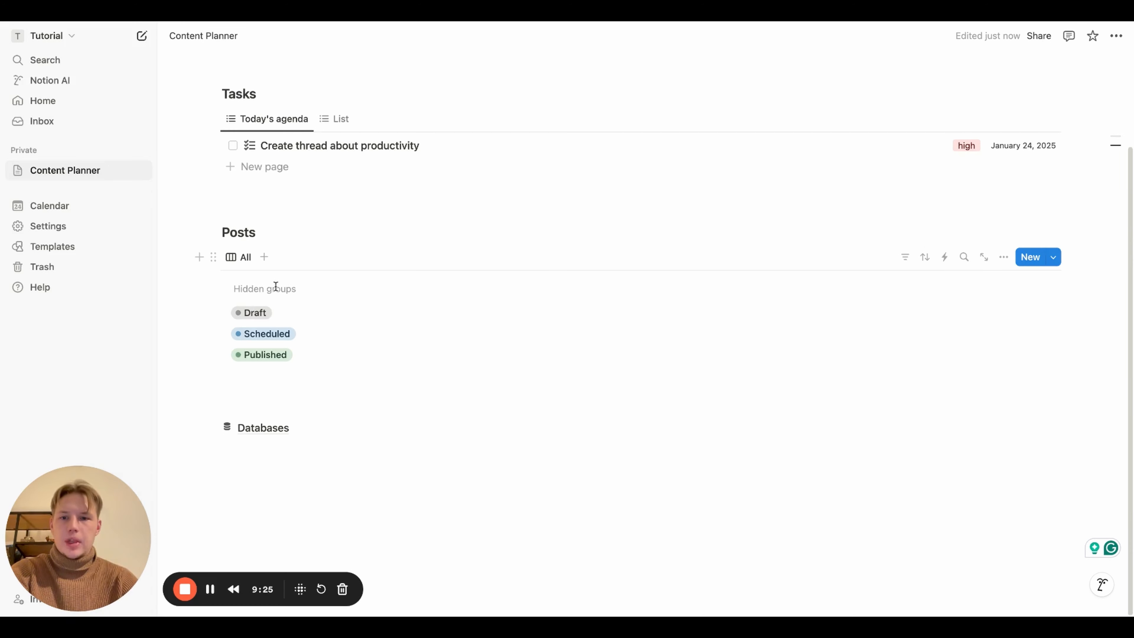
{"action": "left_click", "coordinate": [249, 315]}
{"action": "left_click", "coordinate": [349, 311]}
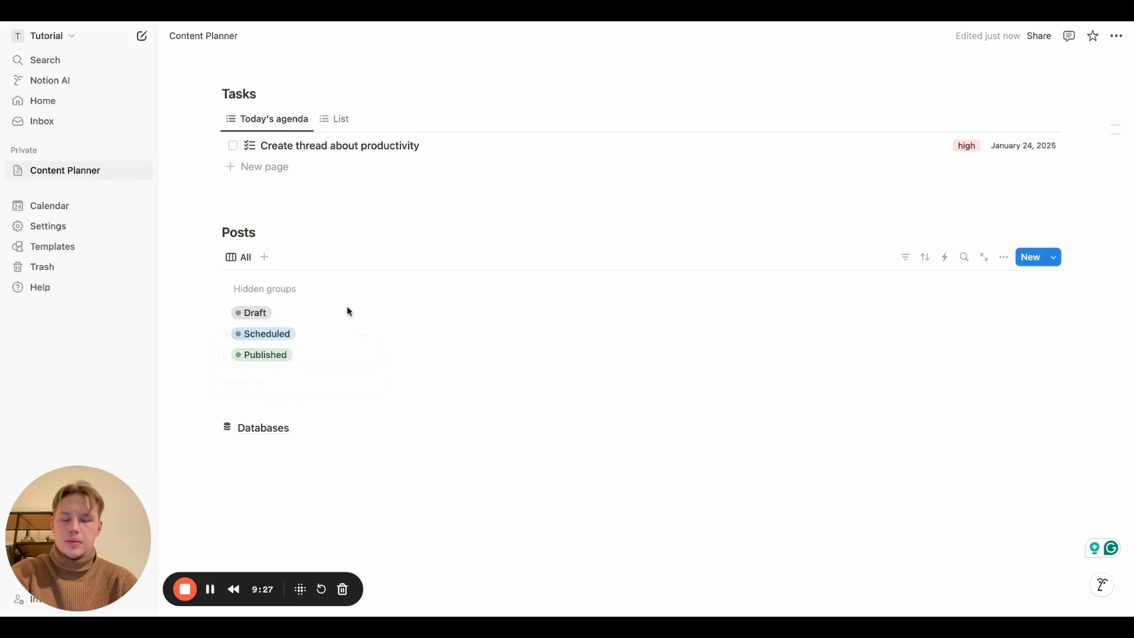
{"action": "left_click", "coordinate": [1031, 258]}
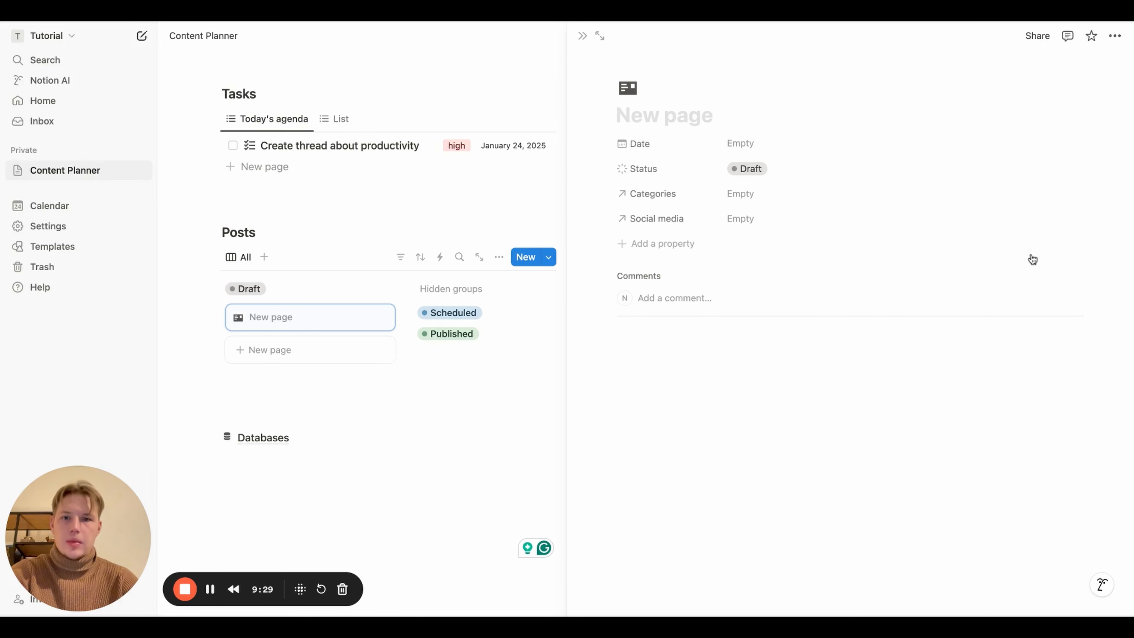
{"action": "type", "text": "Thread "}
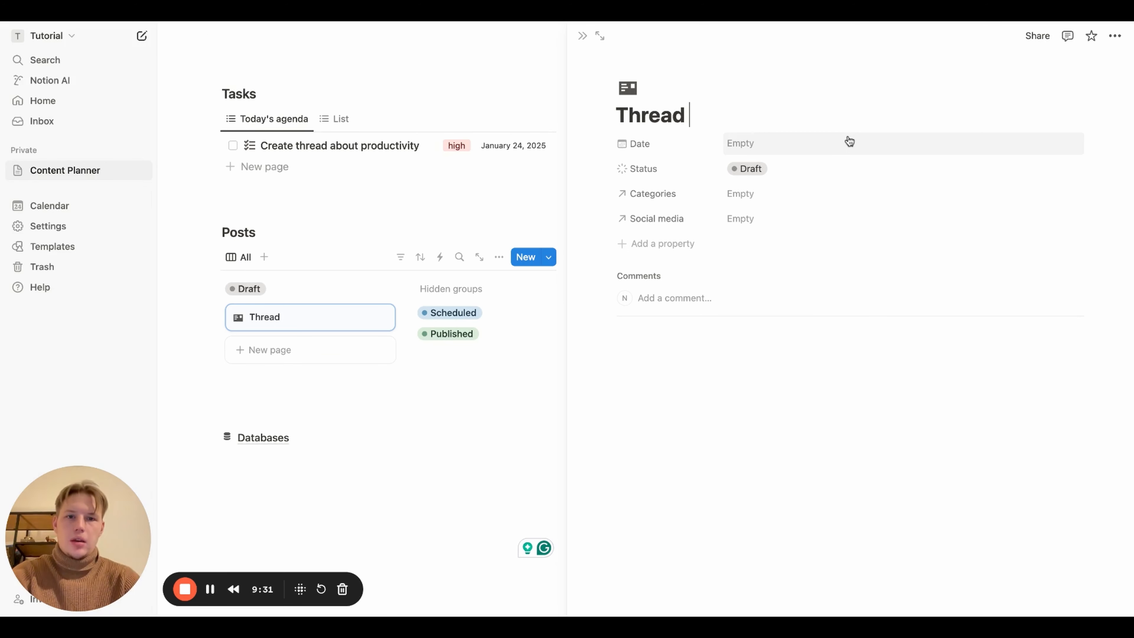
{"action": "type", "text": "about "}
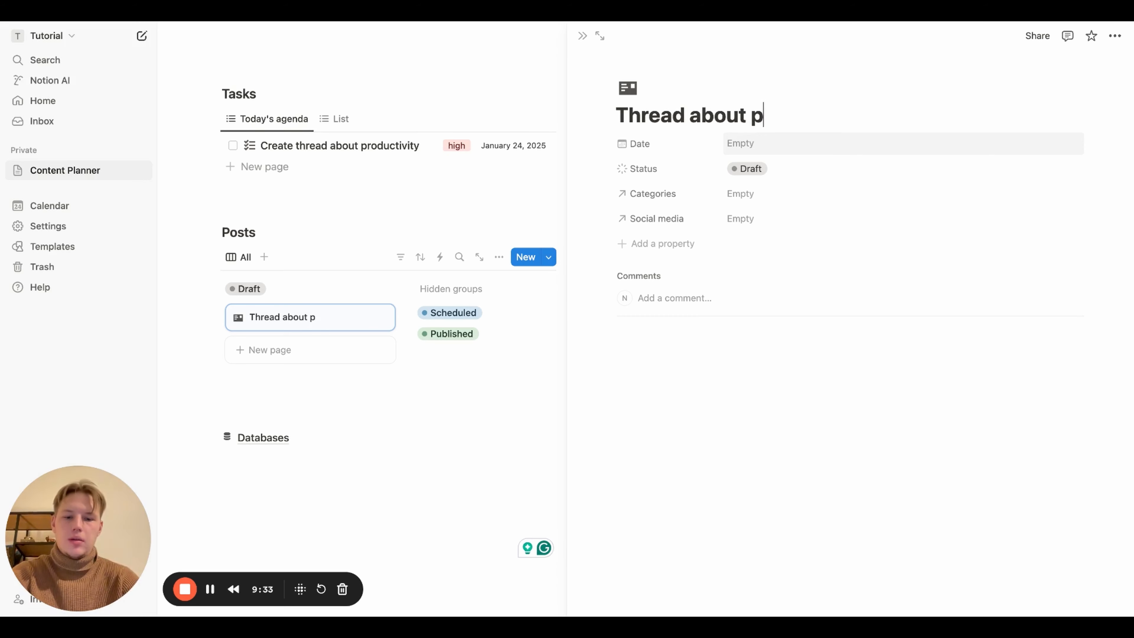
{"action": "type", "text": "productivity"}
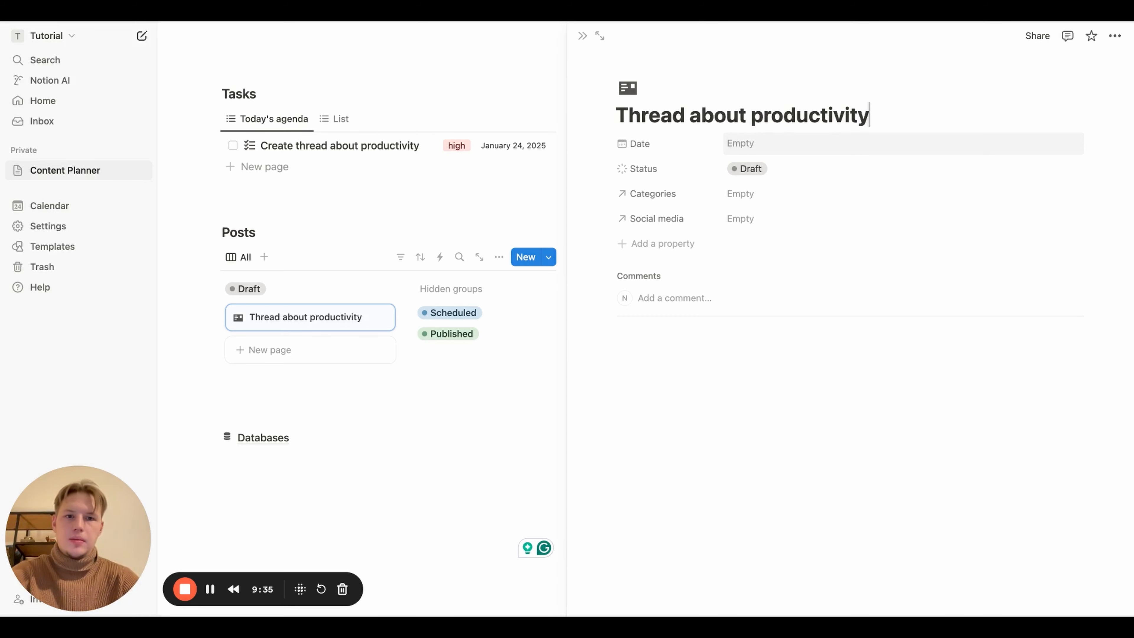
{"action": "key", "text": "Return"}
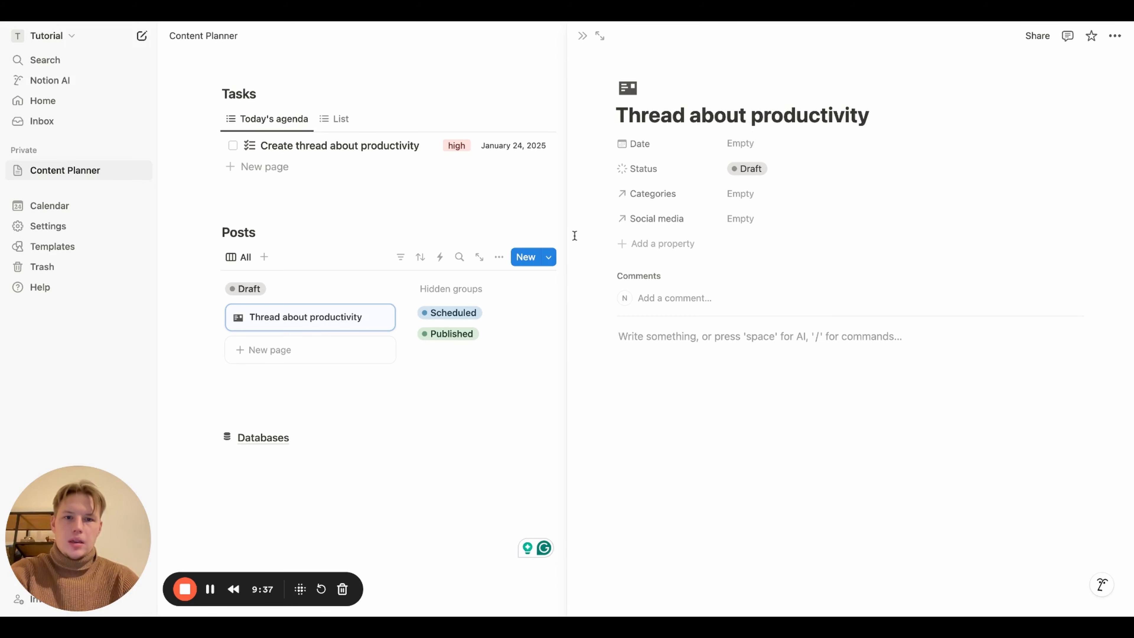
{"action": "left_click", "coordinate": [301, 400]}
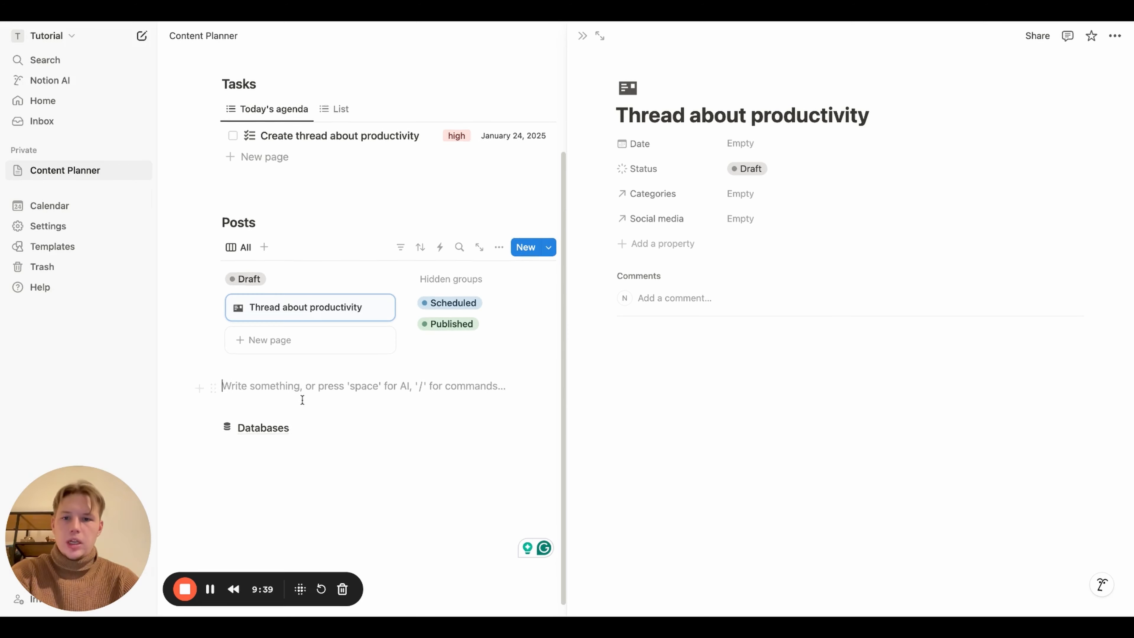
{"action": "left_click", "coordinate": [582, 36]}
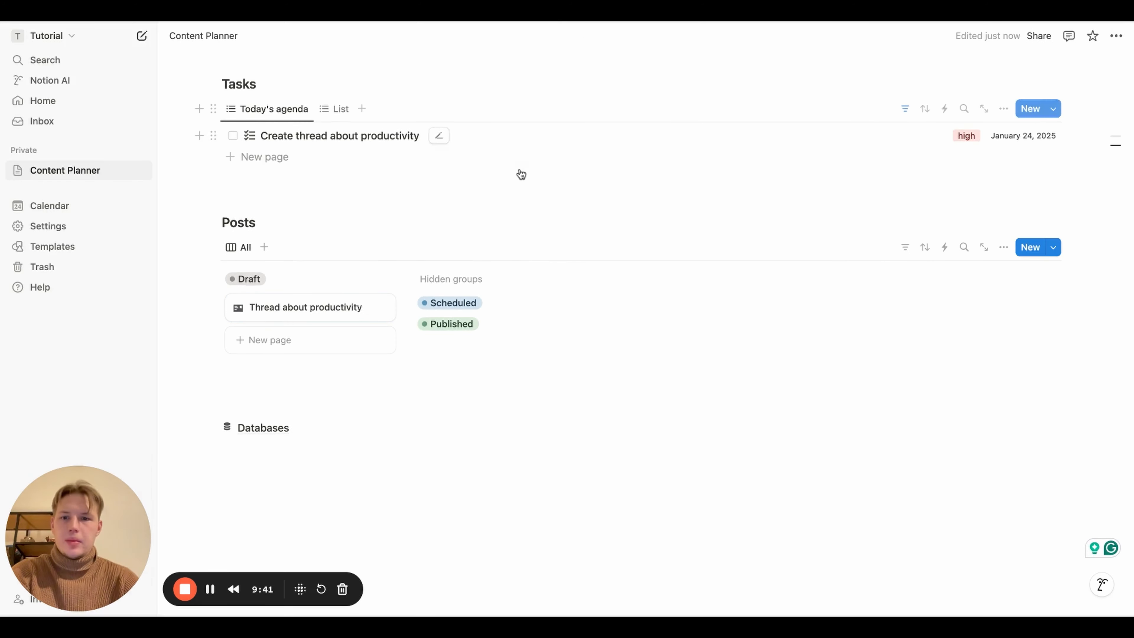
Insert a new calendar view linked to the Posts database below the board, with a blank line after it and the database title hidden.
{"action": "left_click", "coordinate": [268, 395]}
{"action": "key", "text": "Return"}
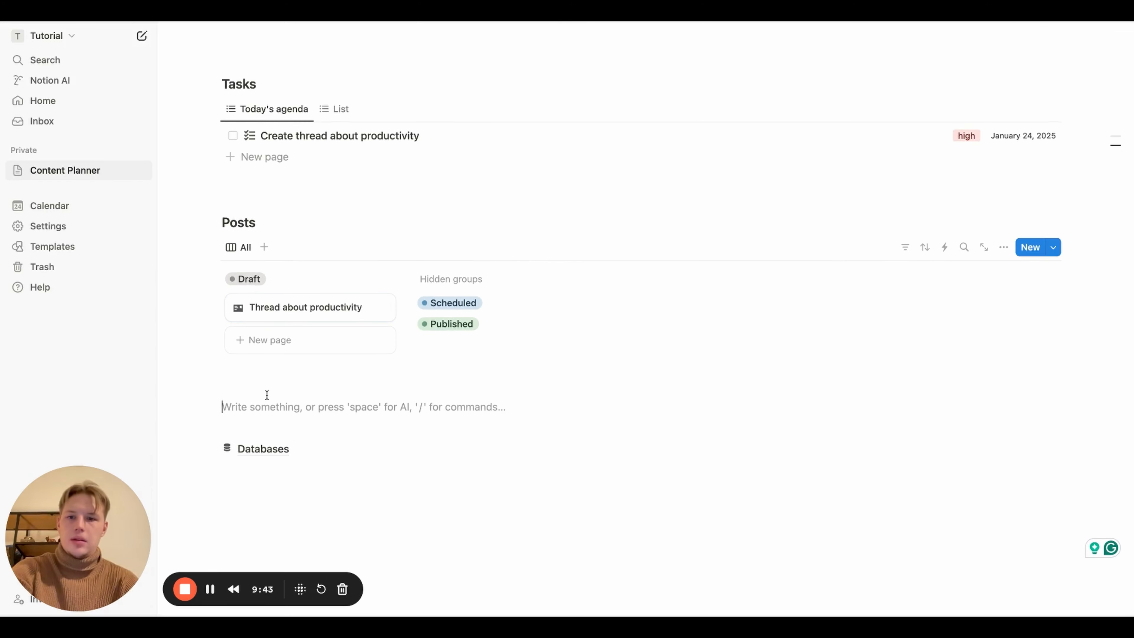
{"action": "key", "text": "BackSpace"}
{"action": "key", "text": "Down"}
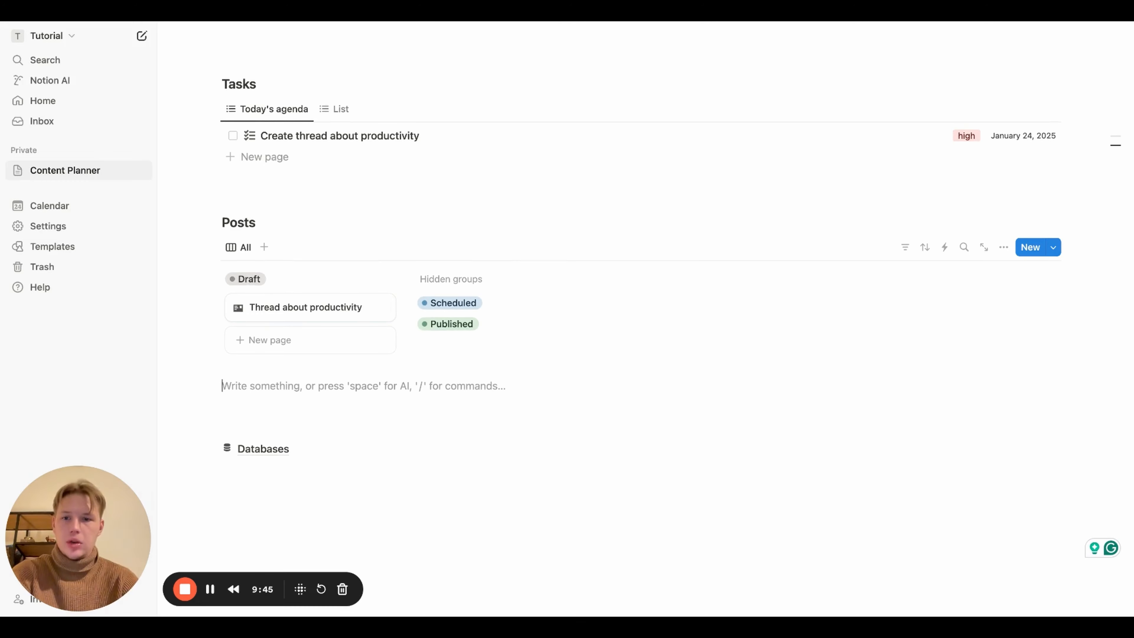
{"action": "type", "text": "/cal"}
{"action": "key", "text": "Down"}
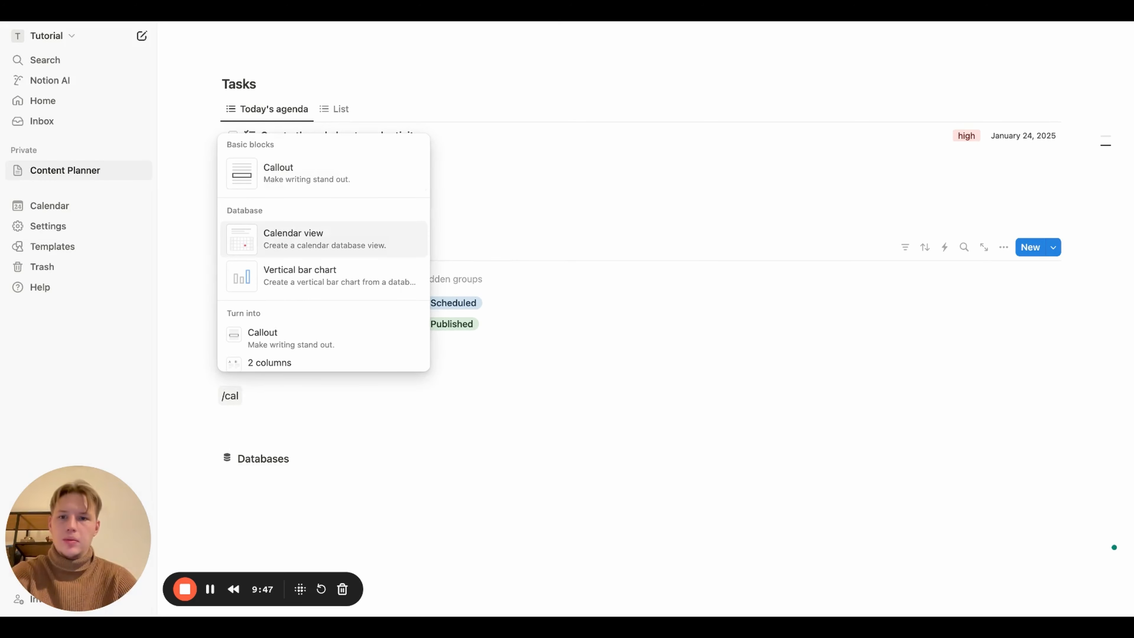
{"action": "key", "text": "Return"}
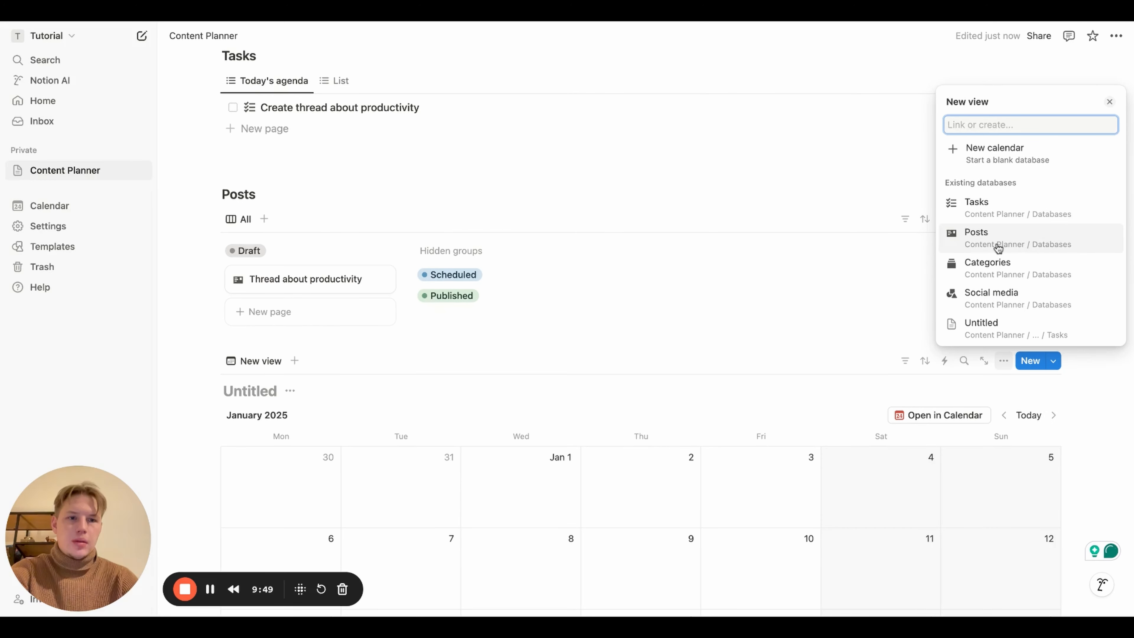
{"action": "left_click", "coordinate": [1001, 242]}
{"action": "left_click", "coordinate": [999, 295]}
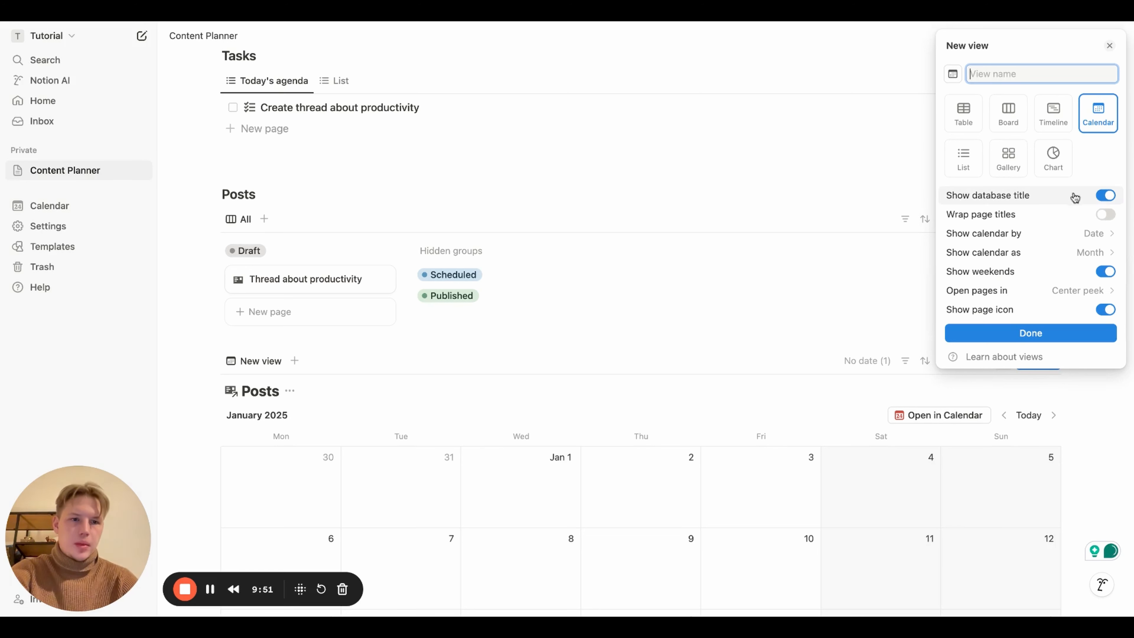
{"action": "left_click", "coordinate": [1105, 195]}
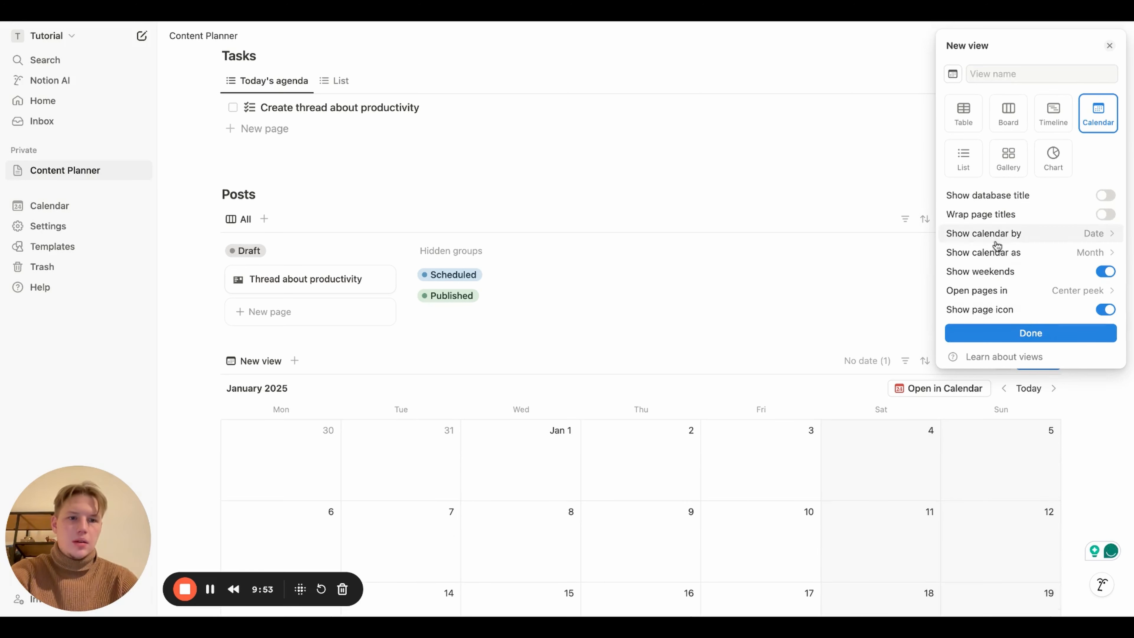
{"action": "left_click", "coordinate": [1026, 333]}
Show the Categories, Social media and Status properties on the calendar view, leaving Date hidden.
{"action": "left_click", "coordinate": [987, 161]}
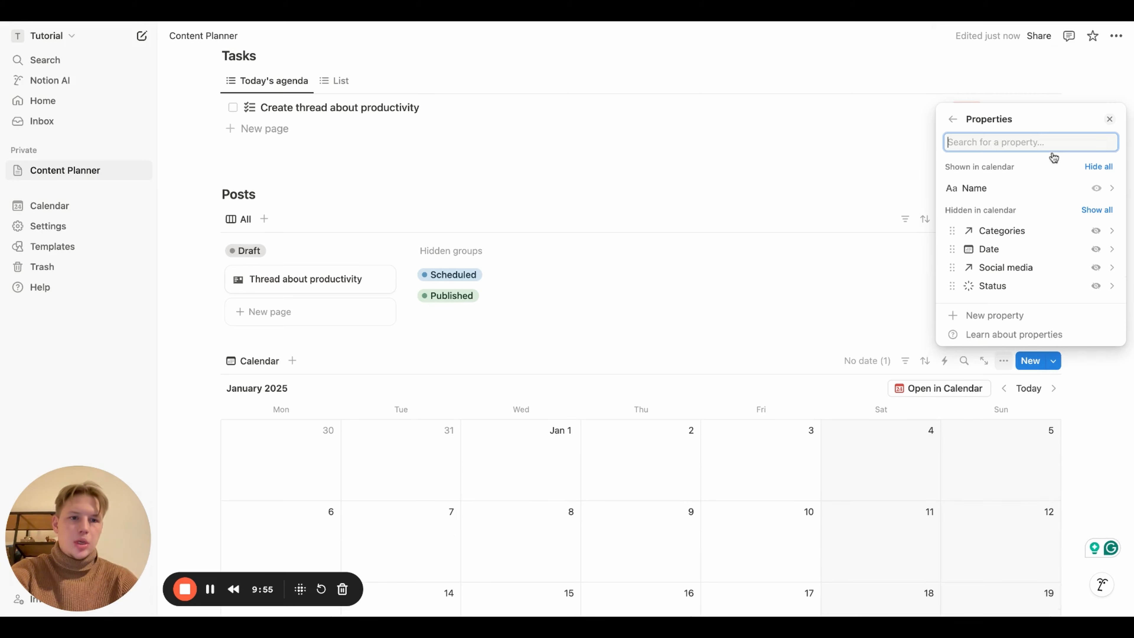
{"action": "left_click", "coordinate": [1095, 231]}
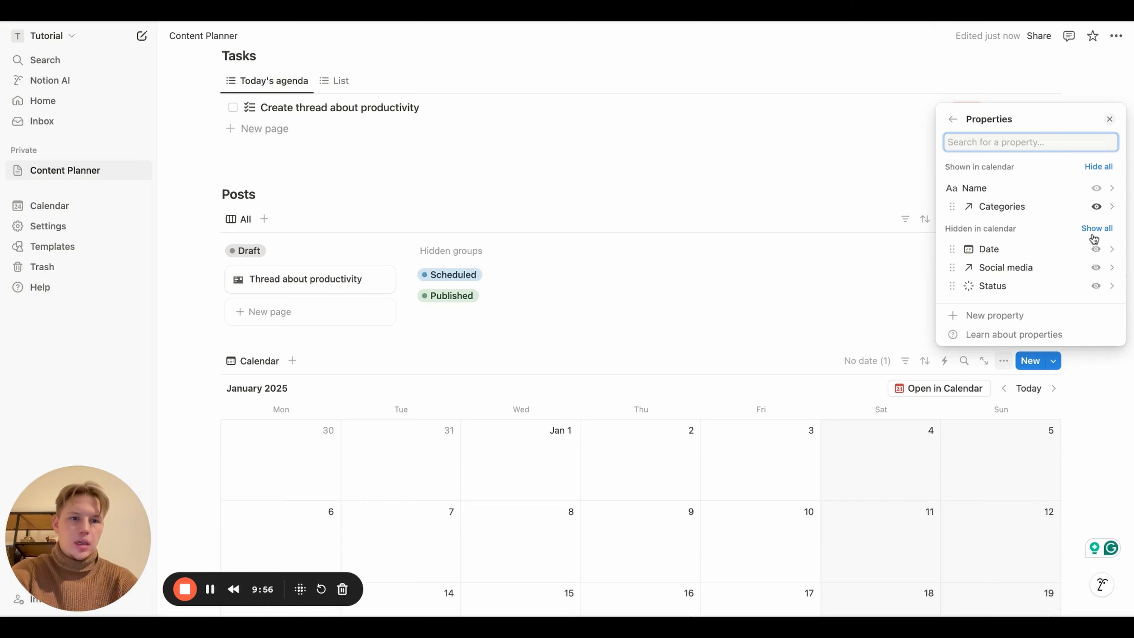
{"action": "left_click", "coordinate": [1095, 267]}
{"action": "left_click", "coordinate": [1095, 286]}
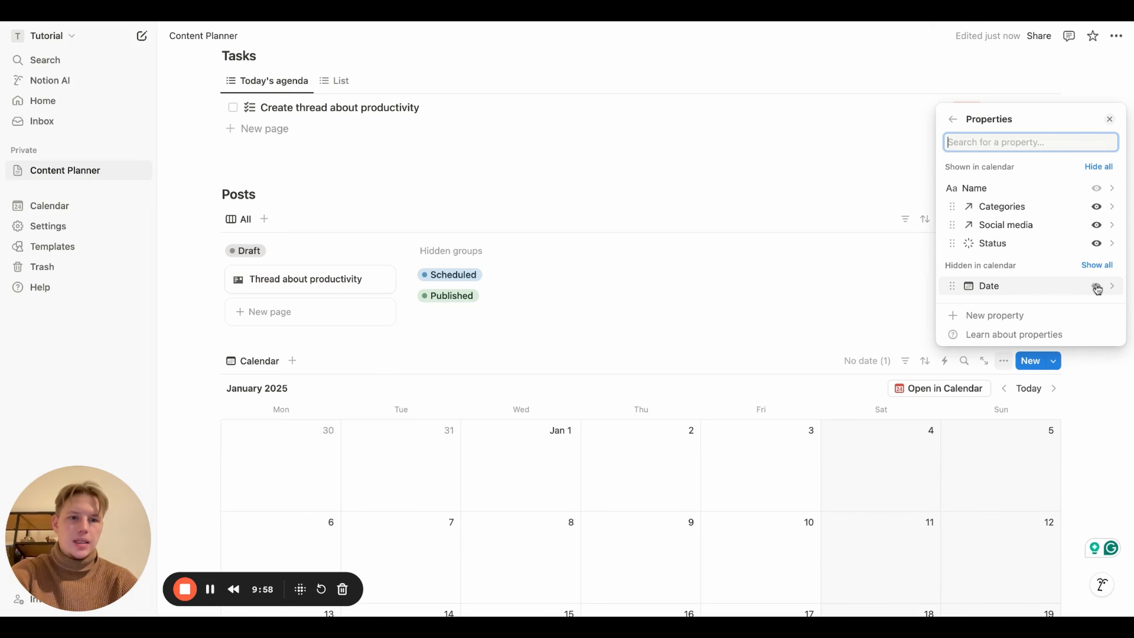
{"action": "left_click", "coordinate": [825, 183]}
Place the "Thread about productivity" post from the board onto January 18 in the calendar and move it to January 24.
{"action": "scroll", "coordinate": [823, 182], "scroll_direction": "down", "scroll_amount": 6}
{"action": "scroll", "coordinate": [822, 182], "scroll_direction": "up", "scroll_amount": 3}
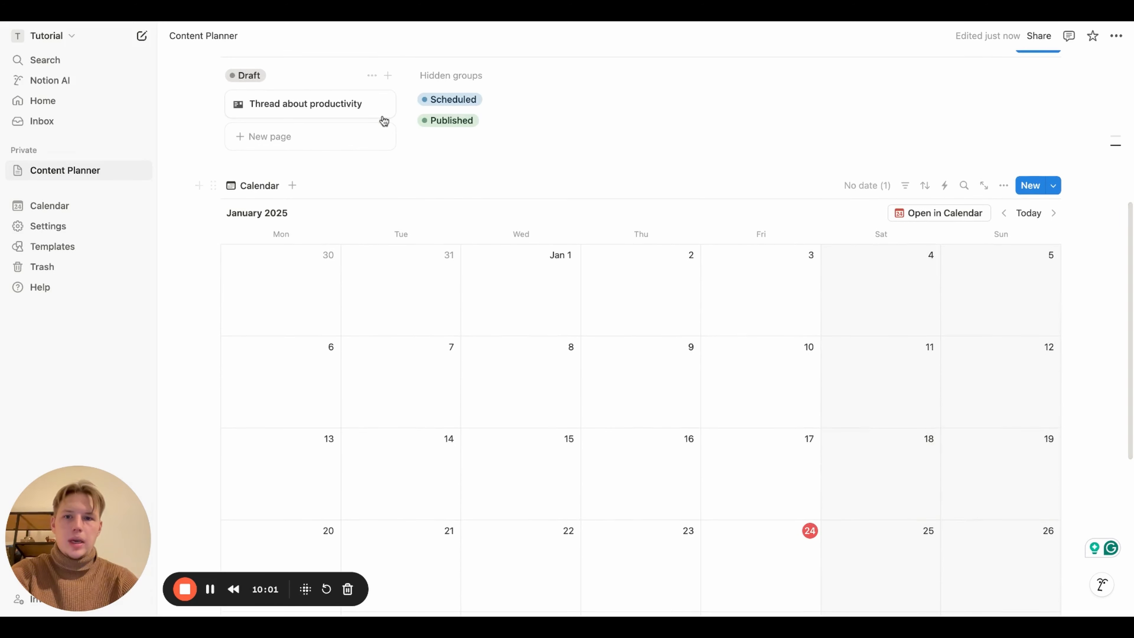
{"action": "left_click_drag", "start_coordinate": [357, 104], "coordinate": [858, 489]}
{"action": "scroll", "coordinate": [362, 180], "scroll_direction": "up", "scroll_amount": 3}
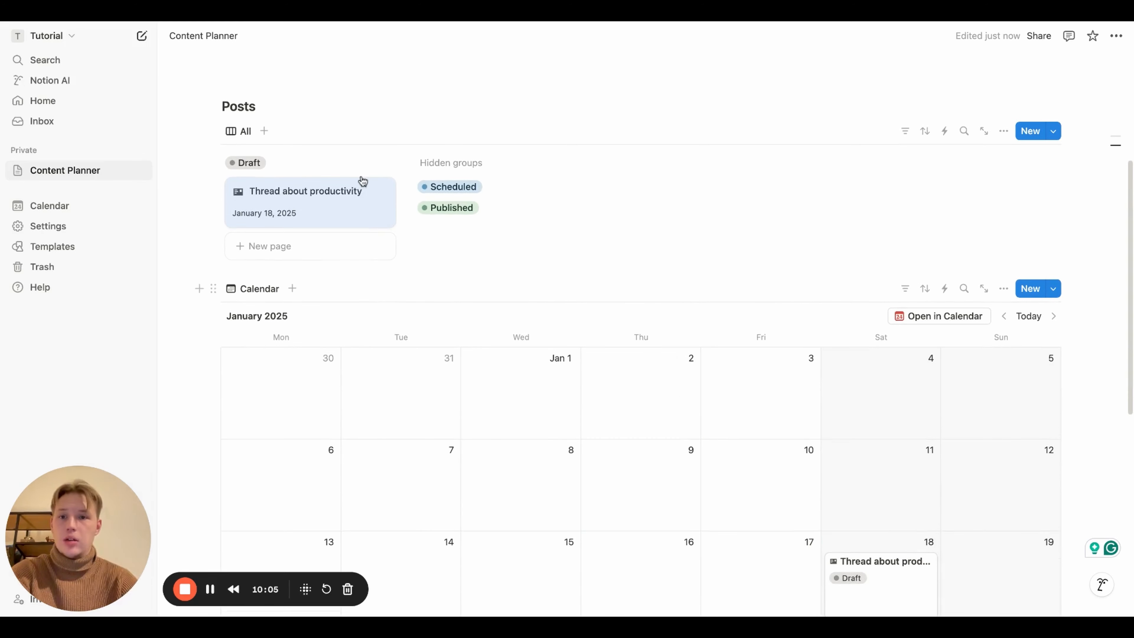
{"action": "scroll", "coordinate": [620, 279], "scroll_direction": "down", "scroll_amount": 5}
{"action": "left_click_drag", "start_coordinate": [828, 393], "coordinate": [805, 462]}
{"action": "scroll", "coordinate": [801, 464], "scroll_direction": "up", "scroll_amount": 3}
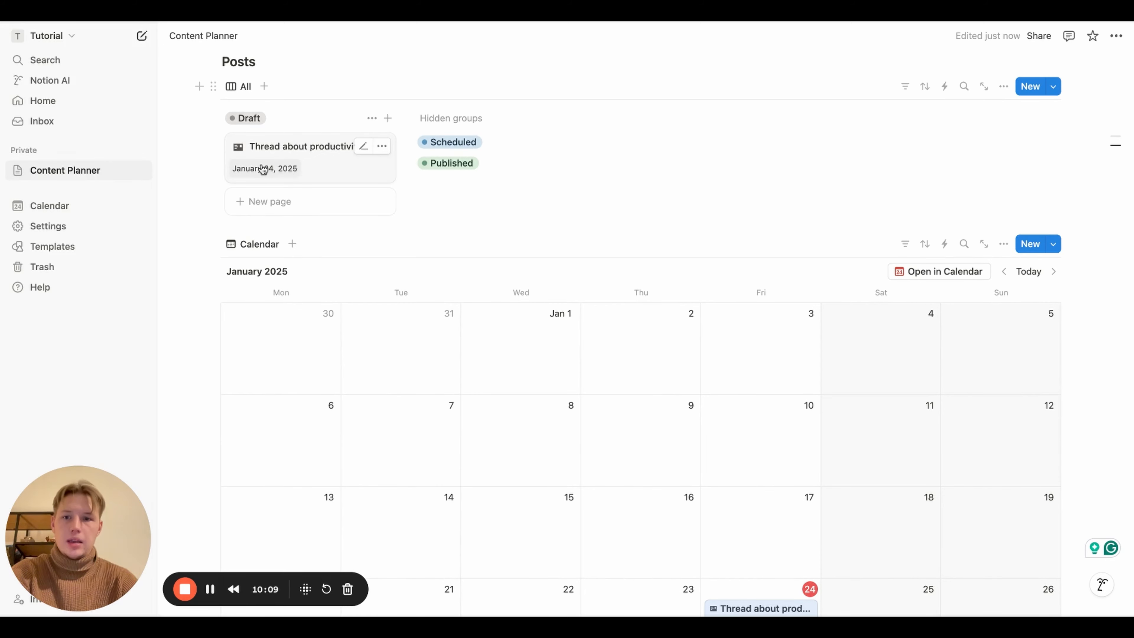
{"action": "scroll", "coordinate": [347, 201], "scroll_direction": "down", "scroll_amount": 3}
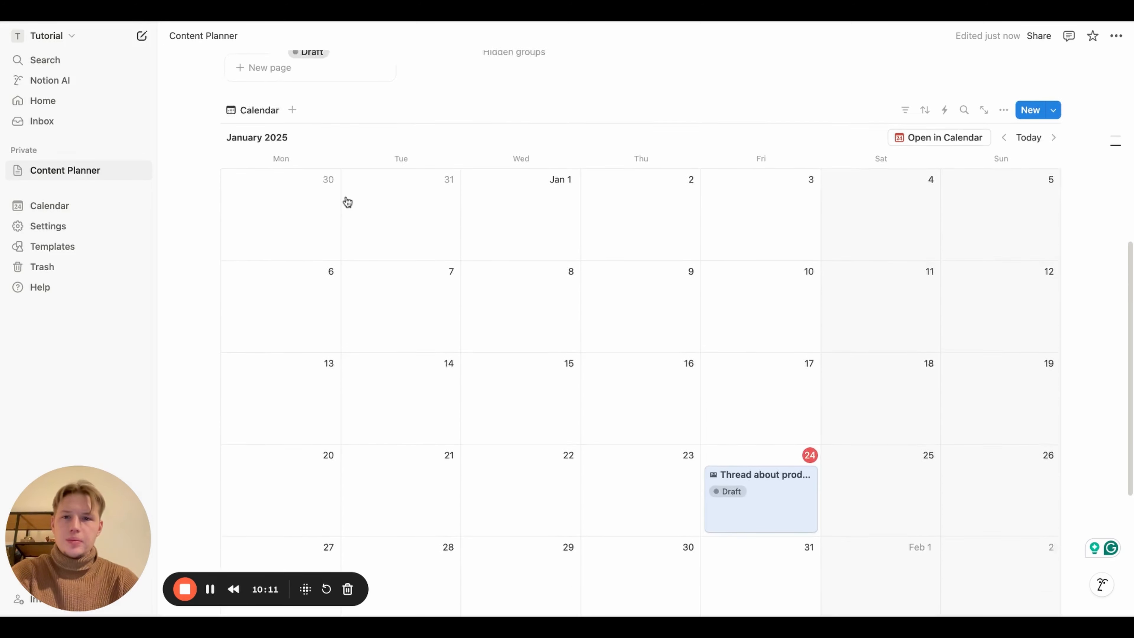
{"action": "scroll", "coordinate": [347, 200], "scroll_direction": "up", "scroll_amount": 3}
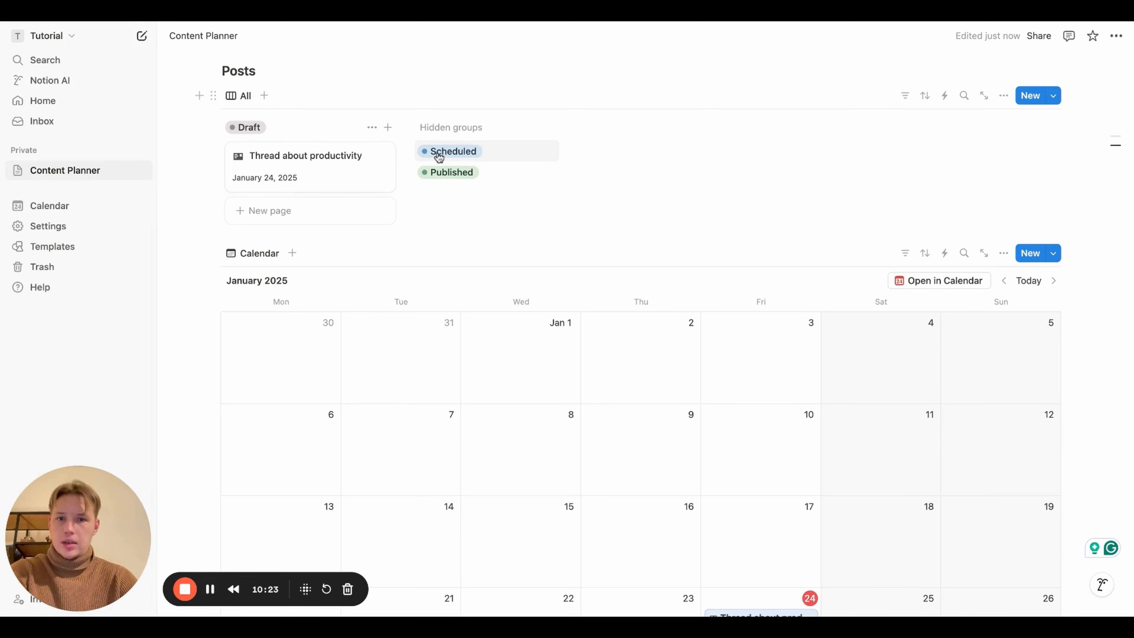
Insert a gallery view below the calendar and link it to the existing Social media database.
{"action": "scroll", "coordinate": [519, 177], "scroll_direction": "down", "scroll_amount": 10}
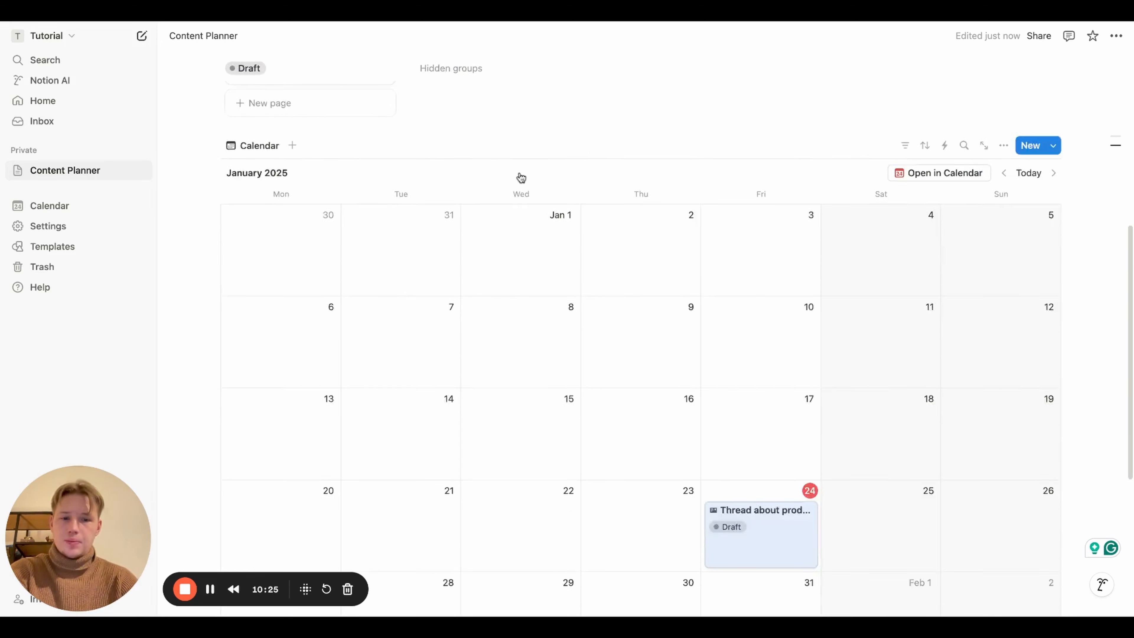
{"action": "left_click", "coordinate": [307, 382]}
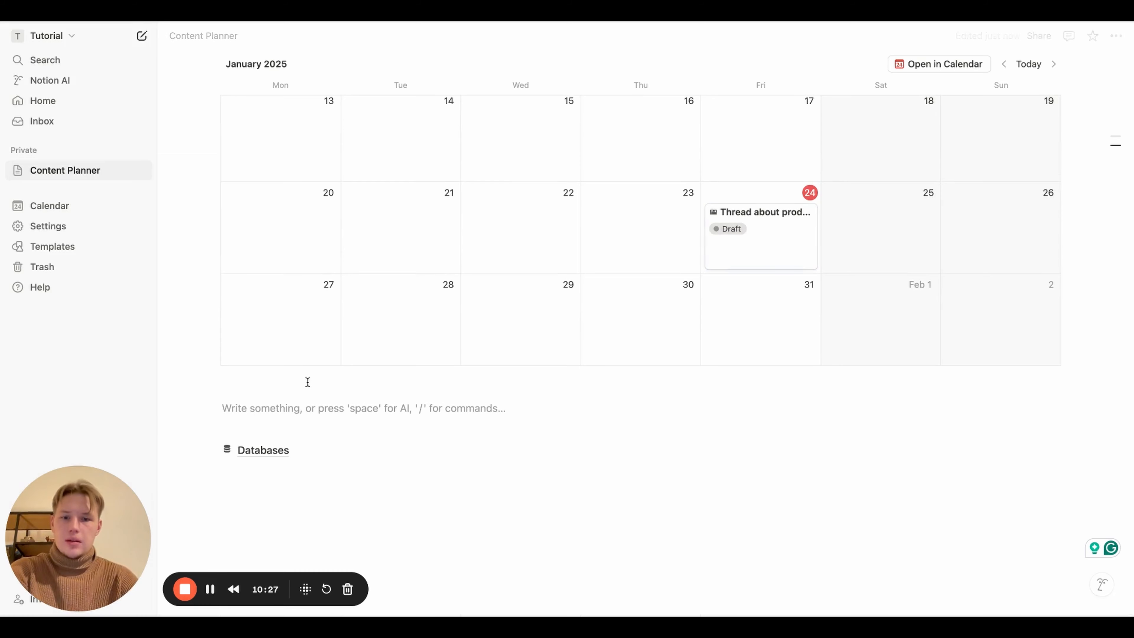
{"action": "type", "text": "/"}
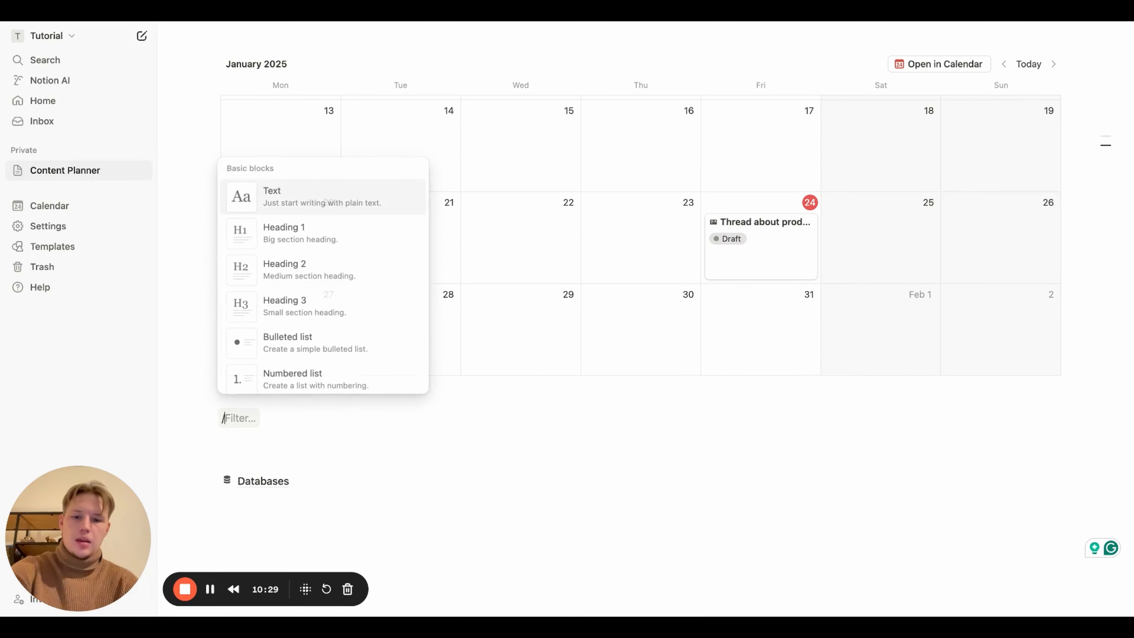
{"action": "type", "text": "ga"}
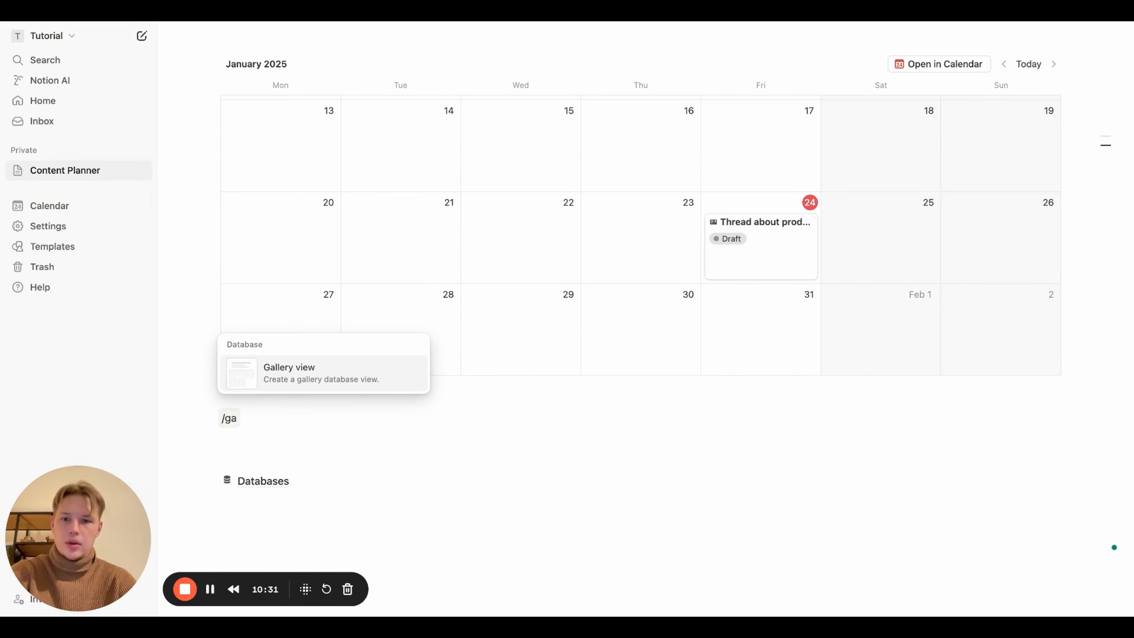
{"action": "key", "text": "Return"}
{"action": "key", "text": "Down"}
{"action": "key", "text": "Down"}
{"action": "key", "text": "Down"}
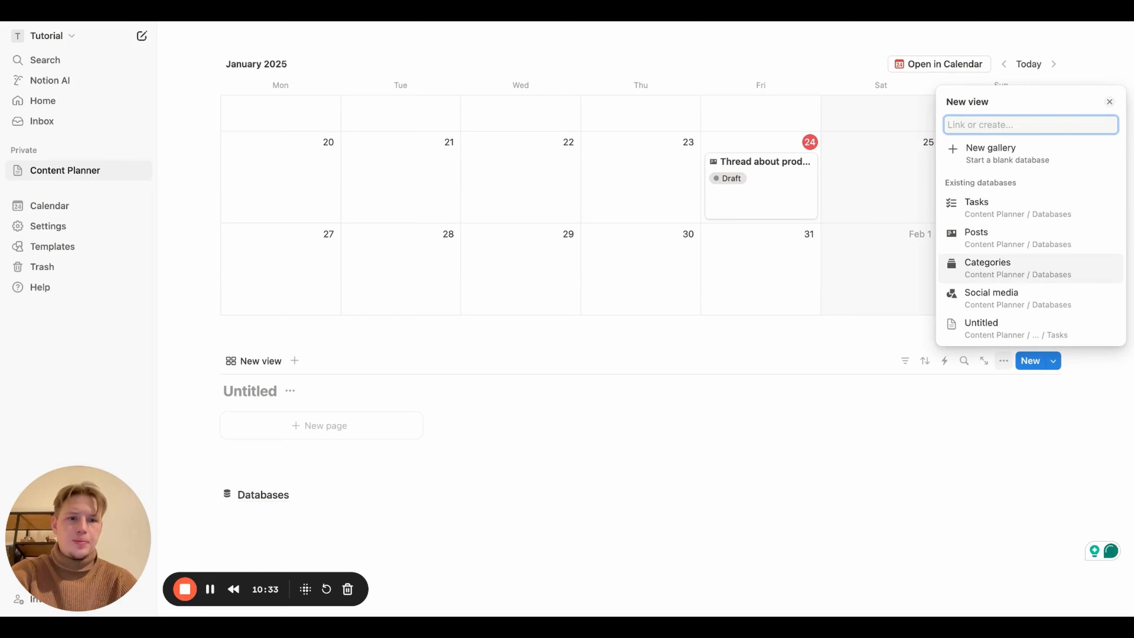
{"action": "key", "text": "Down"}
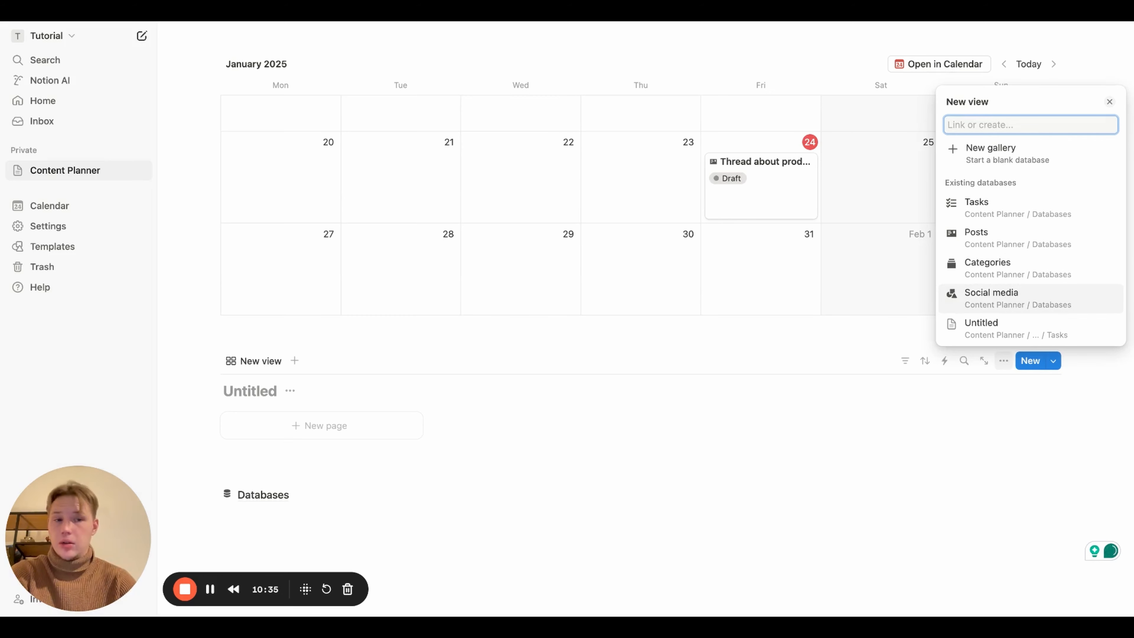
{"action": "key", "text": "Return"}
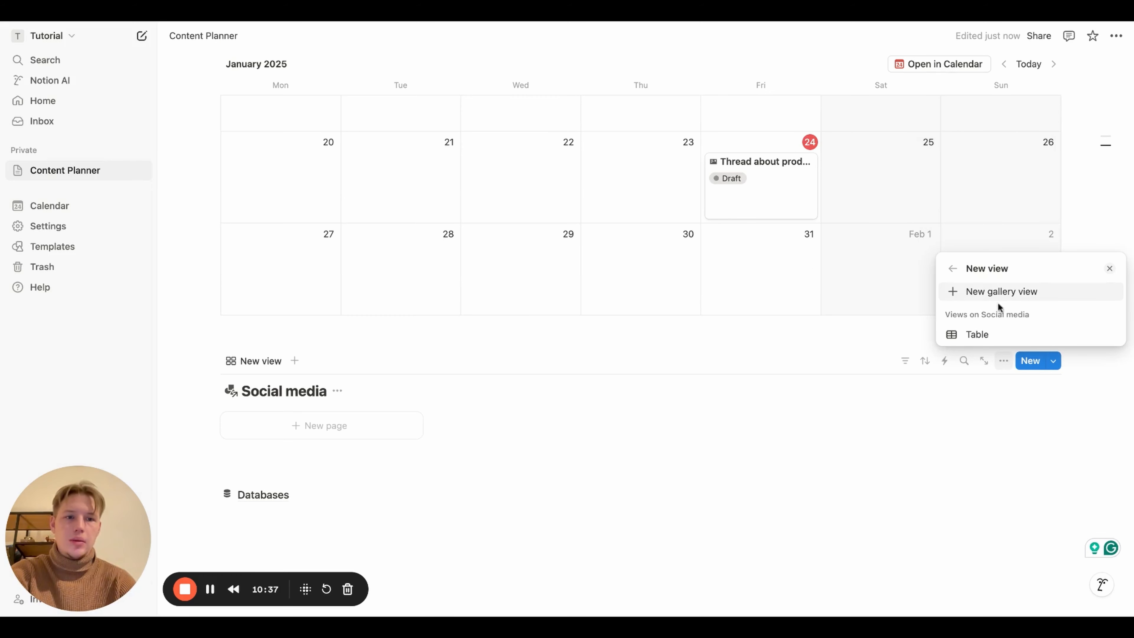
Set up a new gallery view for Social media with the database title hidden and the Total posts property shown.
{"action": "left_click", "coordinate": [996, 293]}
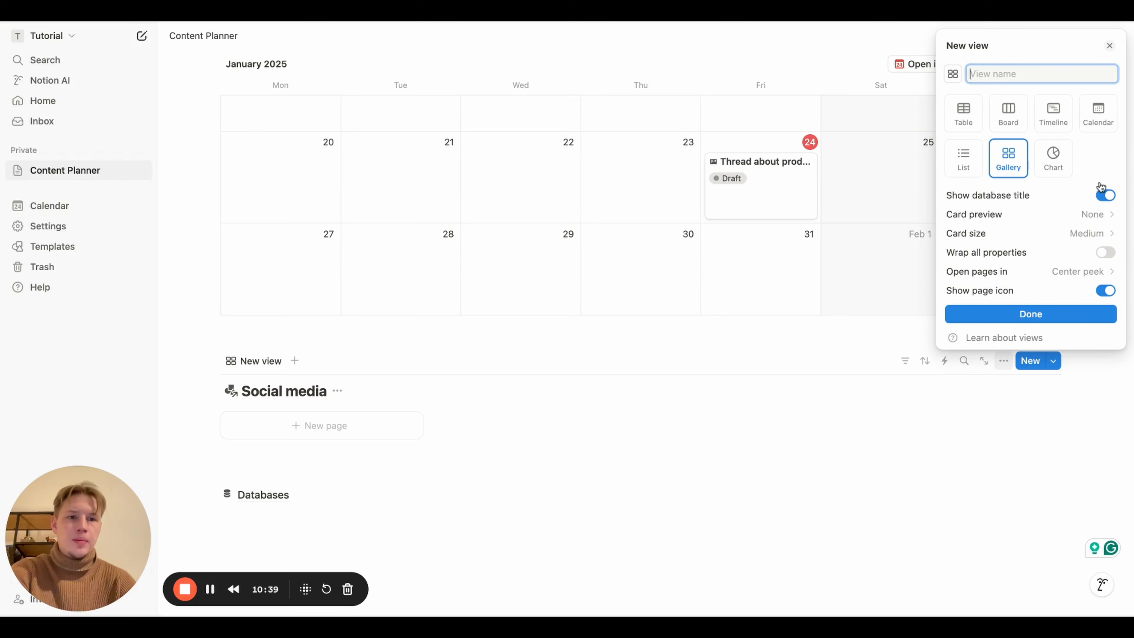
{"action": "left_click", "coordinate": [1104, 194]}
{"action": "left_click", "coordinate": [1025, 315]}
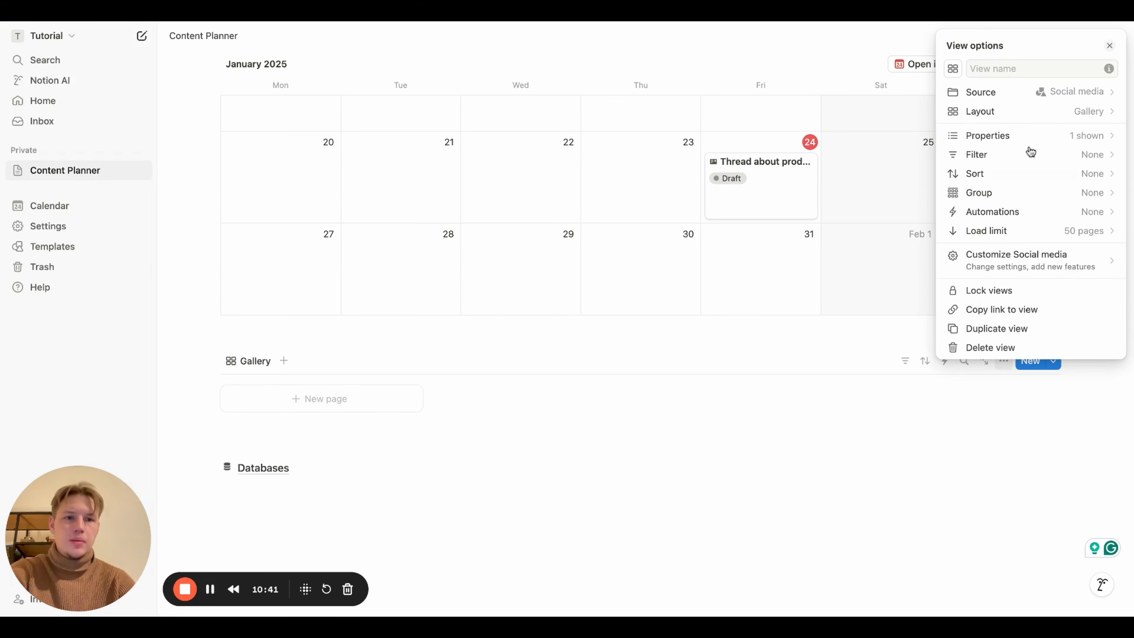
{"action": "left_click", "coordinate": [1018, 135]}
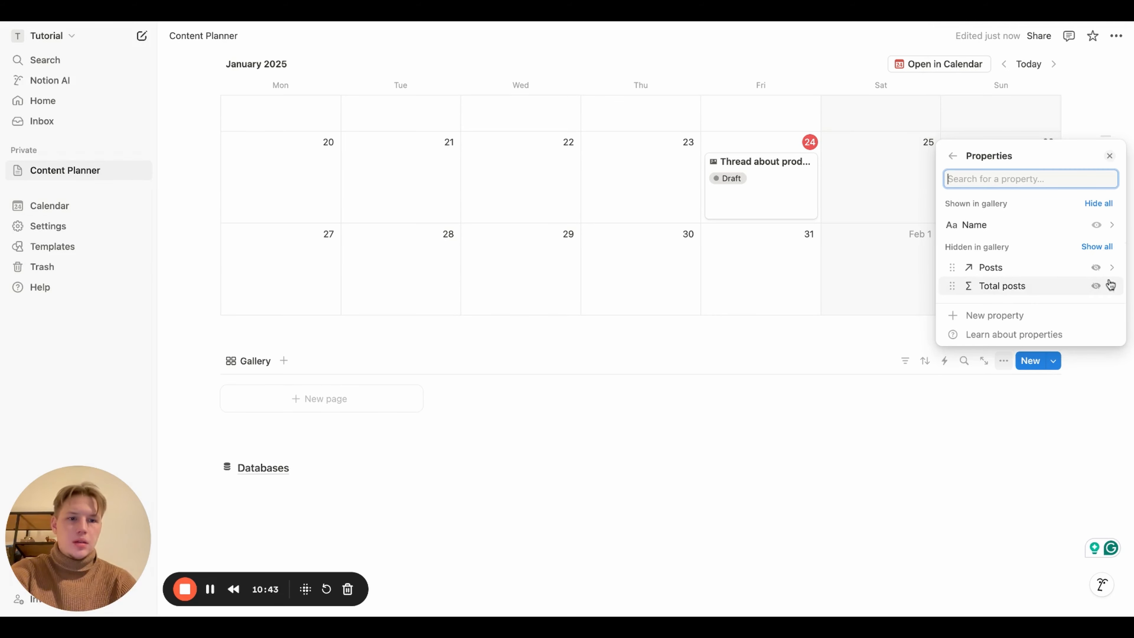
{"action": "left_click", "coordinate": [1095, 286]}
{"action": "left_click", "coordinate": [952, 156]}
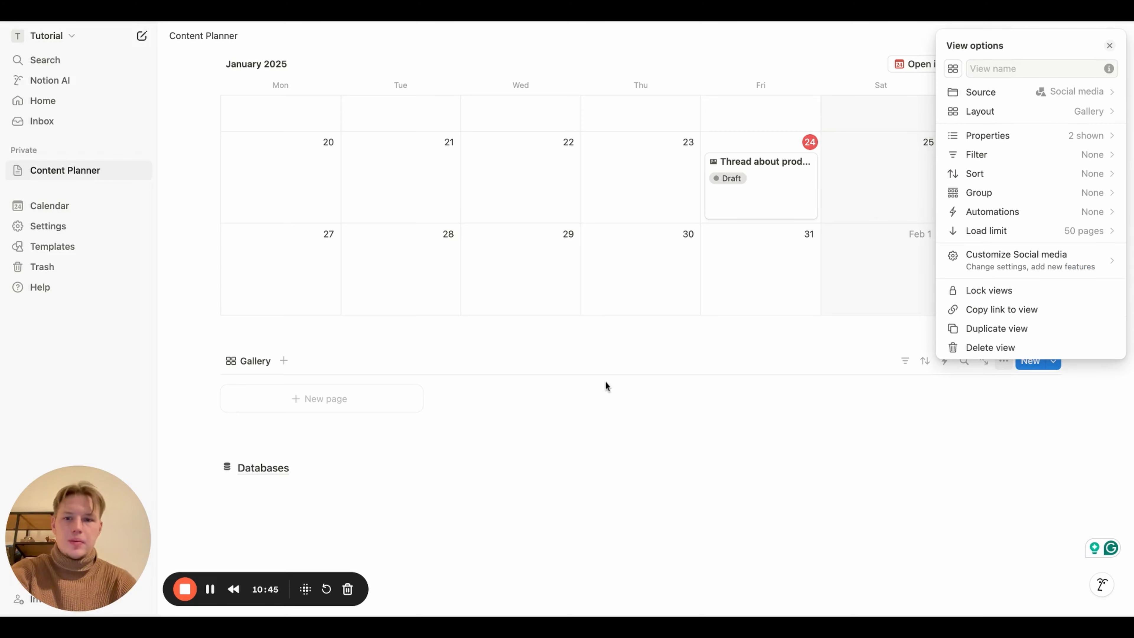
Add a Heading 3 reading "Social medias" directly above the gallery, with no blank line between them.
{"action": "left_click", "coordinate": [276, 336]}
{"action": "type", "text": "/hea"}
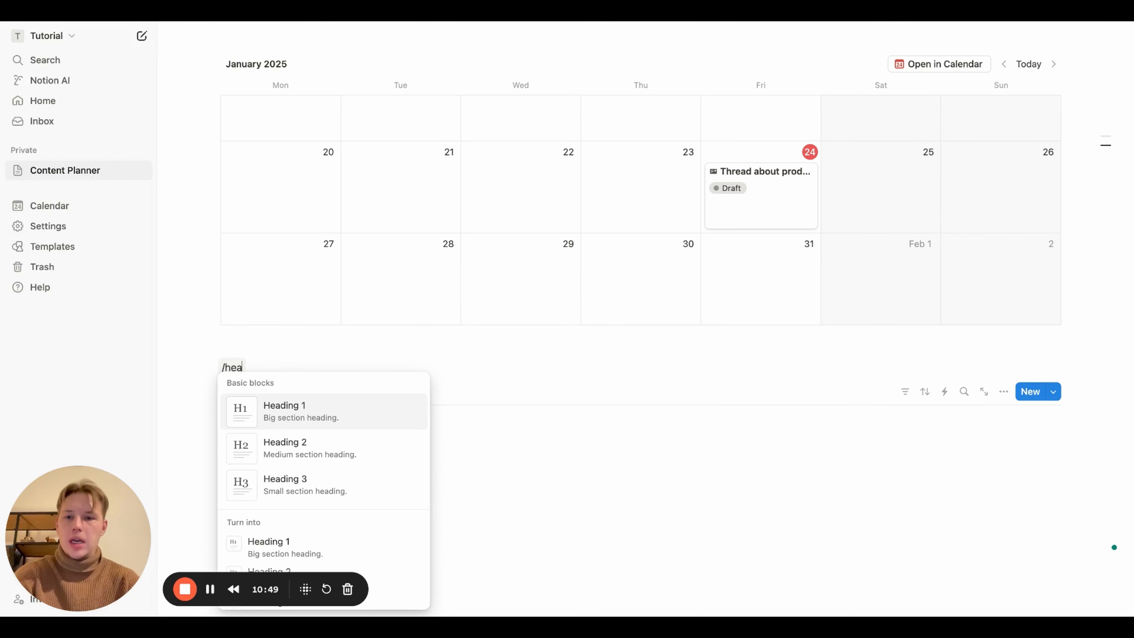
{"action": "key", "text": "Down"}
{"action": "key", "text": "Down"}
{"action": "key", "text": "Return"}
{"action": "type", "text": "Social"}
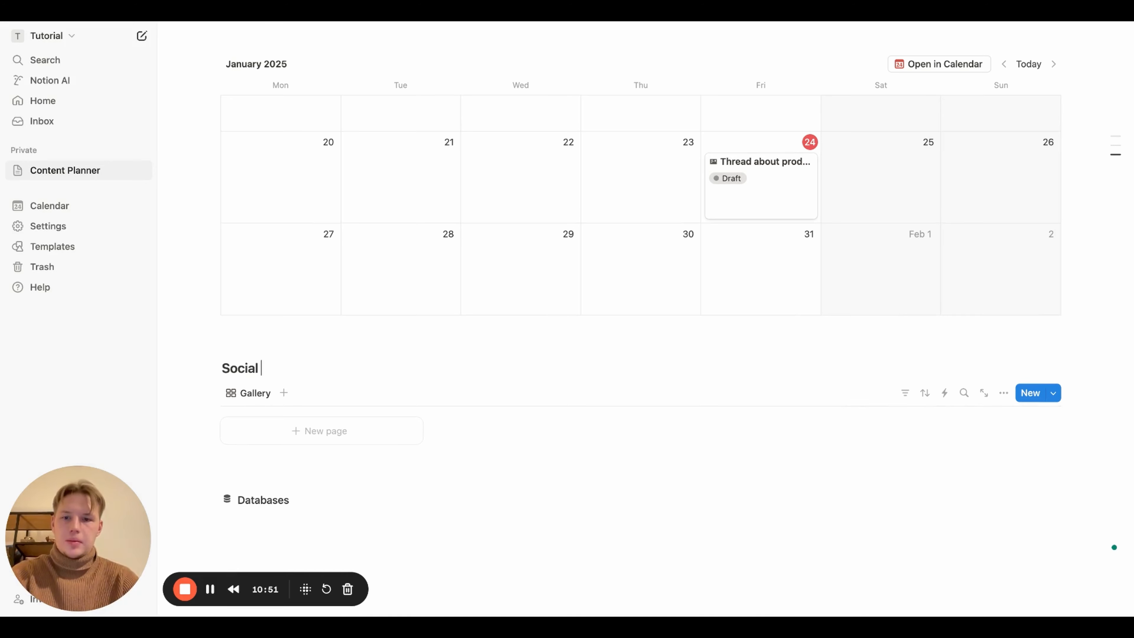
{"action": "type", "text": " medias"}
{"action": "key", "text": "Return"}
{"action": "scroll", "coordinate": [197, 403], "scroll_direction": "down", "scroll_amount": 3}
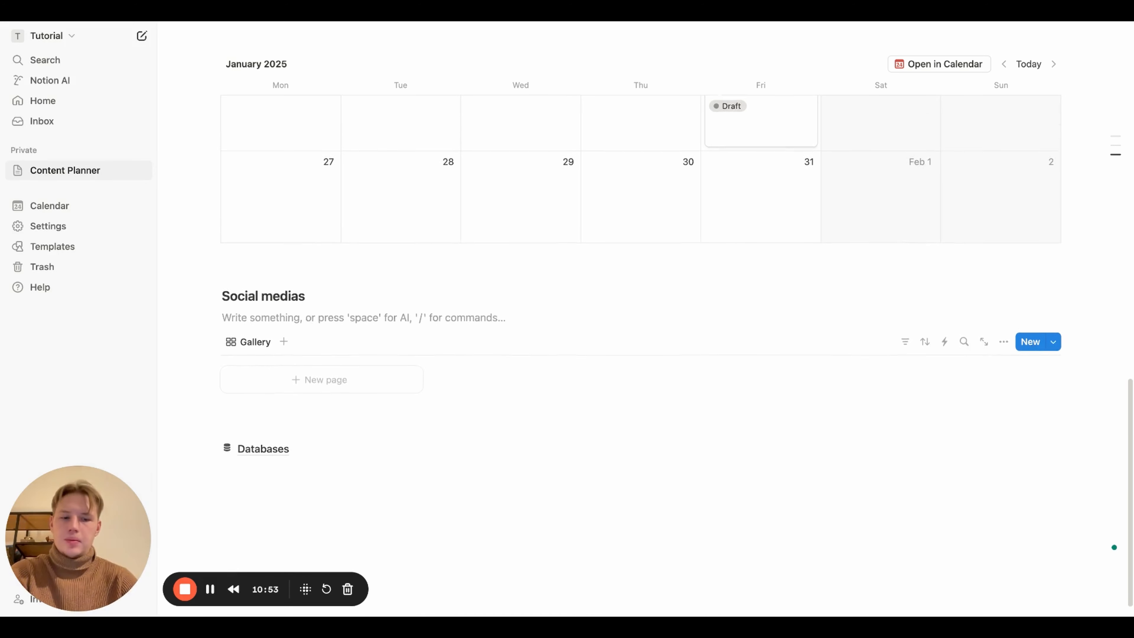
{"action": "key", "text": "BackSpace"}
Create a page titled "X" in the Social medias gallery and close it.
{"action": "left_click", "coordinate": [307, 359]}
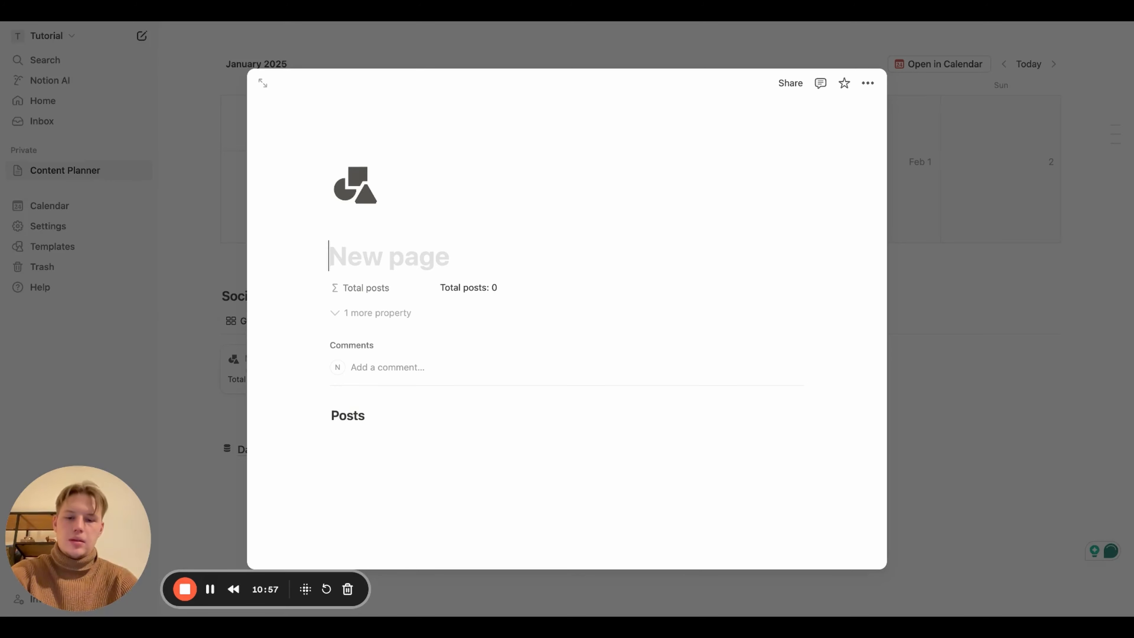
{"action": "type", "text": "X"}
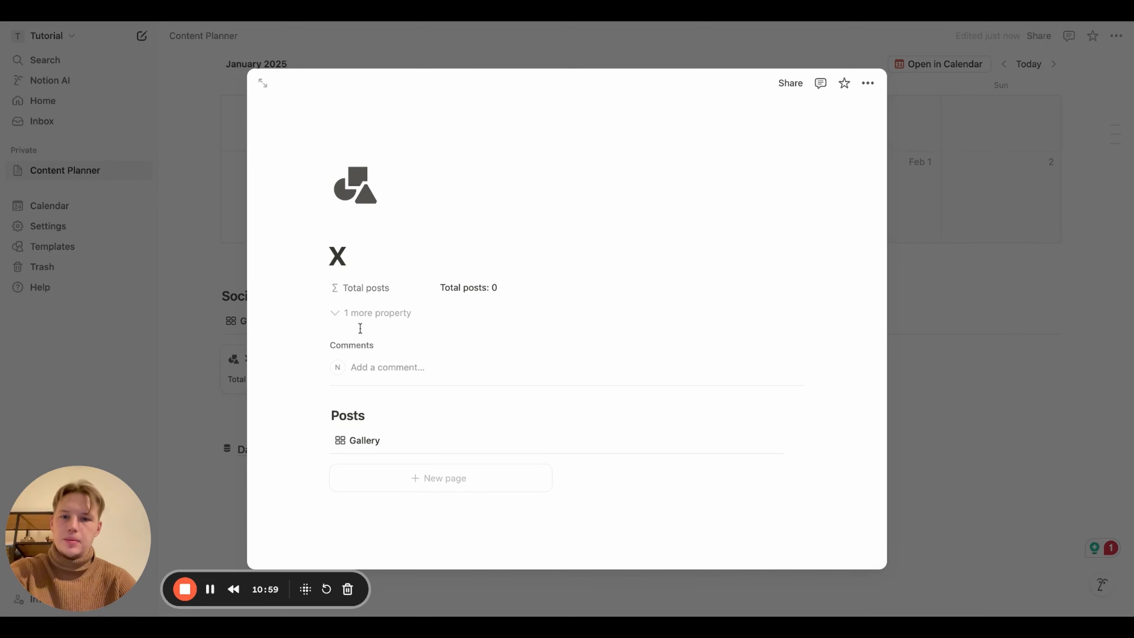
{"action": "left_click", "coordinate": [244, 328]}
{"action": "mouse_move", "coordinate": [285, 307]}
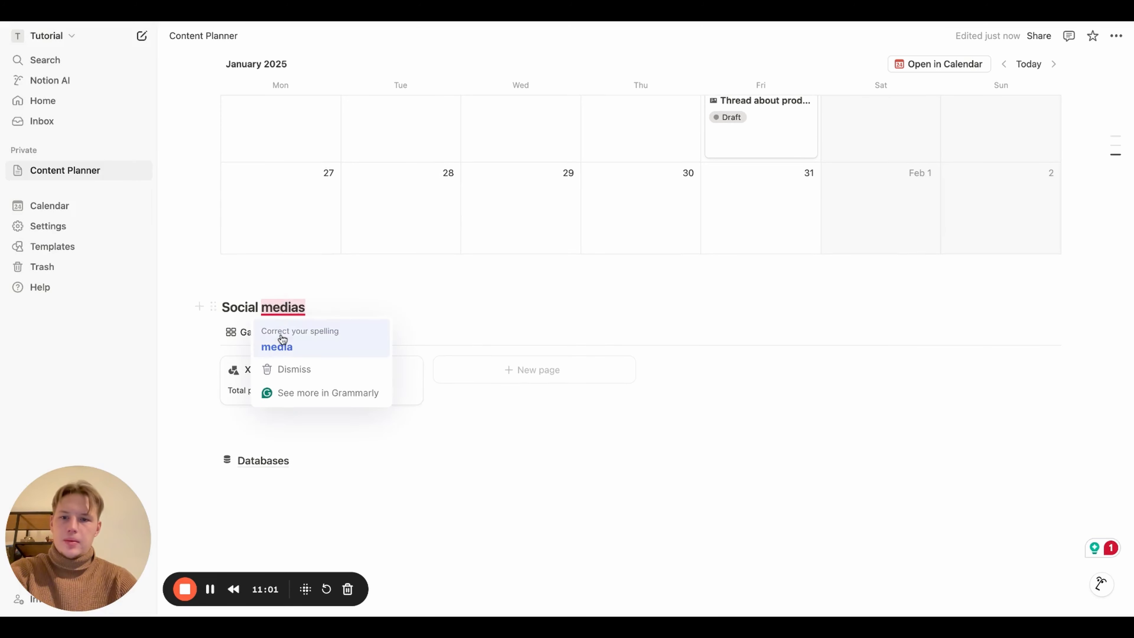
Link the "Thread about productivity" post to X through its Social media property and close the post.
{"action": "scroll", "coordinate": [281, 337], "scroll_direction": "up", "scroll_amount": 10}
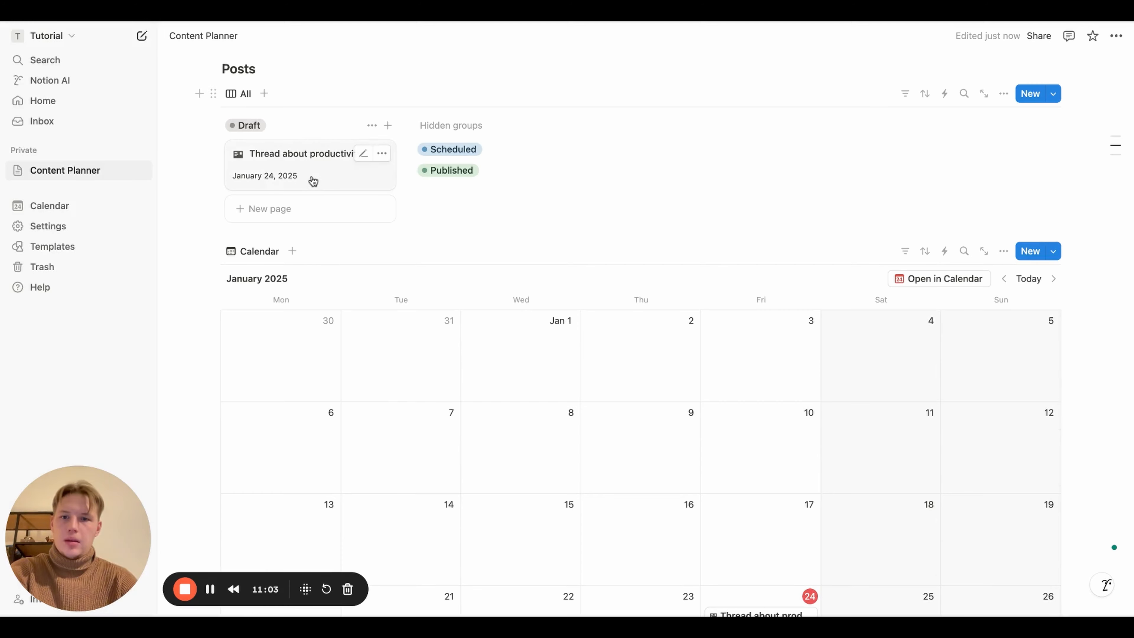
{"action": "left_click", "coordinate": [313, 181]}
{"action": "left_click", "coordinate": [761, 216]}
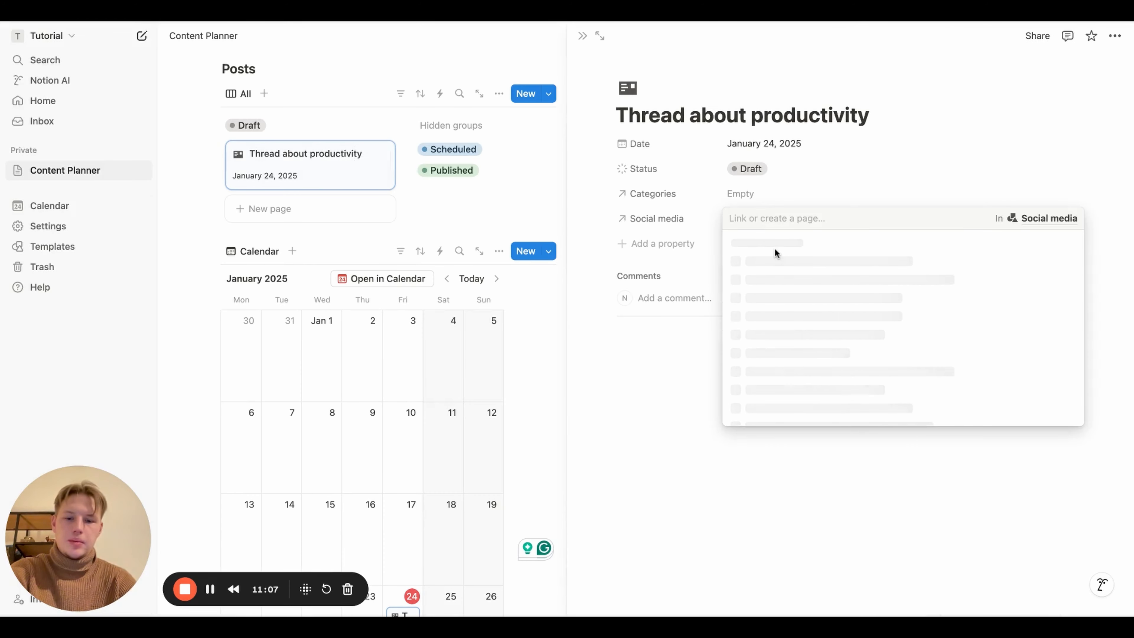
{"action": "type", "text": "x"}
{"action": "left_click", "coordinate": [749, 243]}
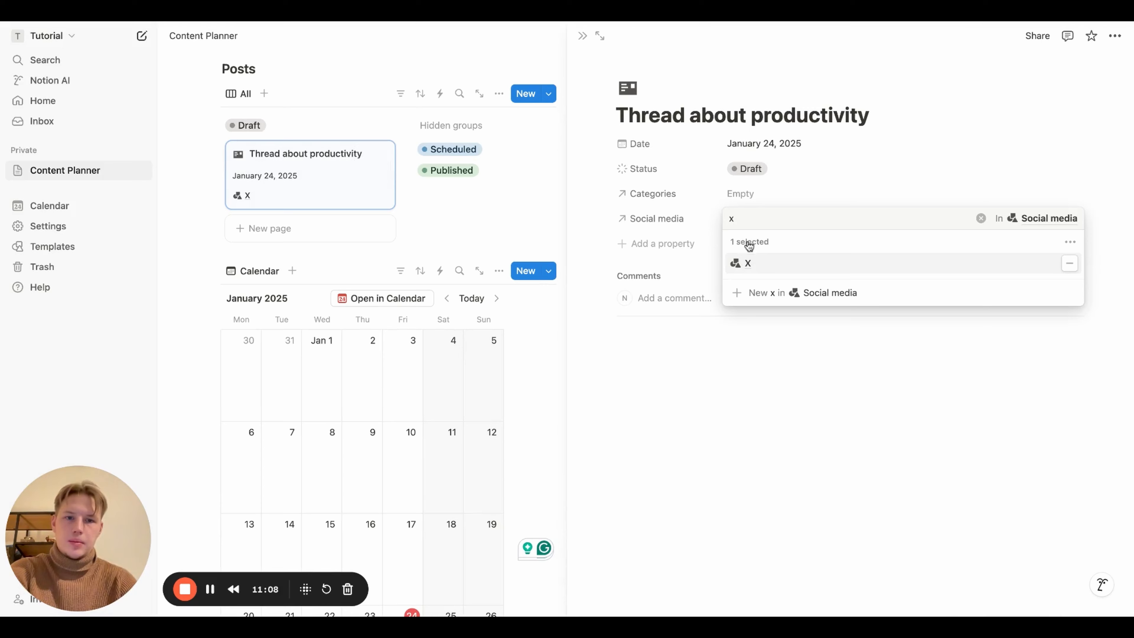
{"action": "left_click", "coordinate": [586, 53]}
{"action": "left_click", "coordinate": [583, 35]}
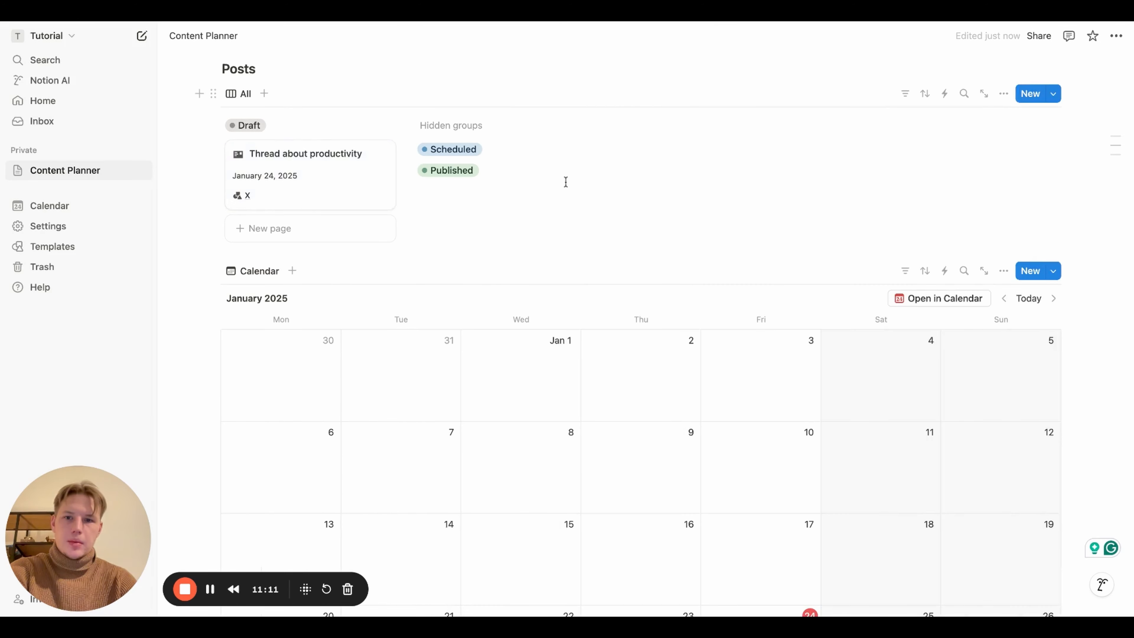
Open the X page from the Social medias gallery, check its Posts section for linked posts, and close it.
{"action": "scroll", "coordinate": [564, 183], "scroll_direction": "down", "scroll_amount": 10}
{"action": "left_click", "coordinate": [337, 360]}
{"action": "scroll", "coordinate": [561, 382], "scroll_direction": "down", "scroll_amount": 2}
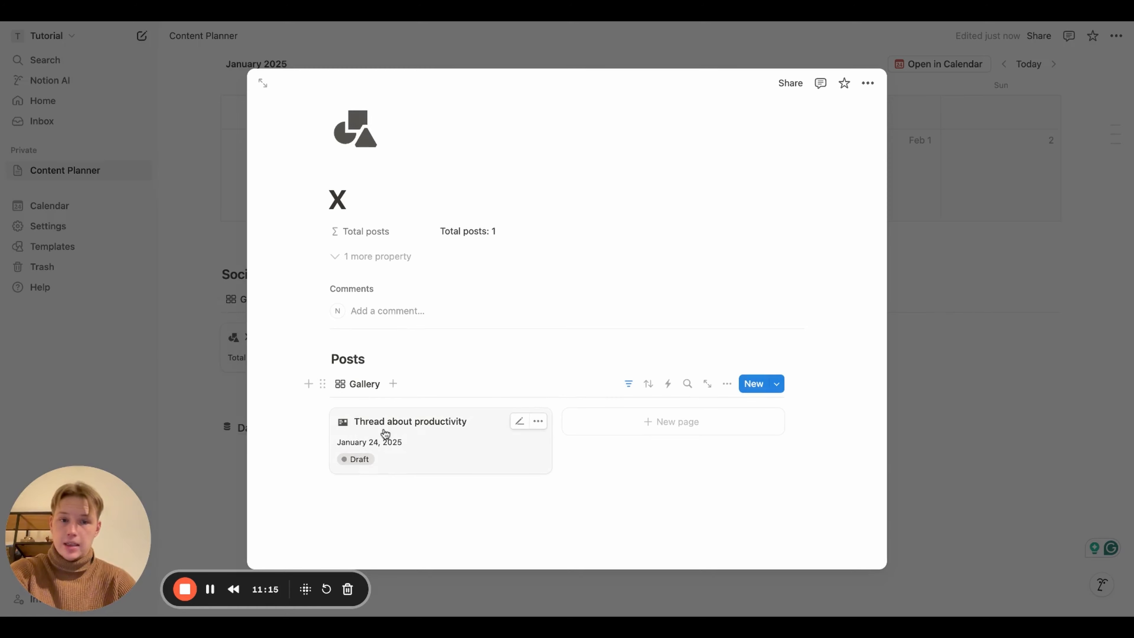
{"action": "left_click", "coordinate": [971, 372]}
Add a Heading 3 reading "Categories" below the Social medias gallery, with a new line under it.
{"action": "left_click", "coordinate": [431, 395]}
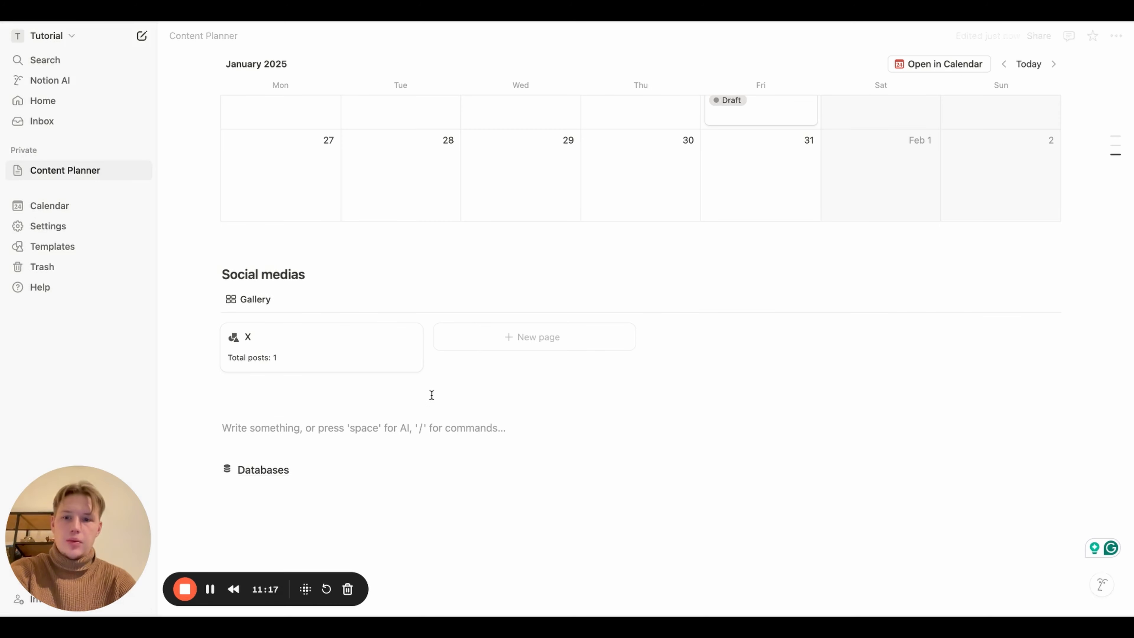
{"action": "type", "text": "/head"}
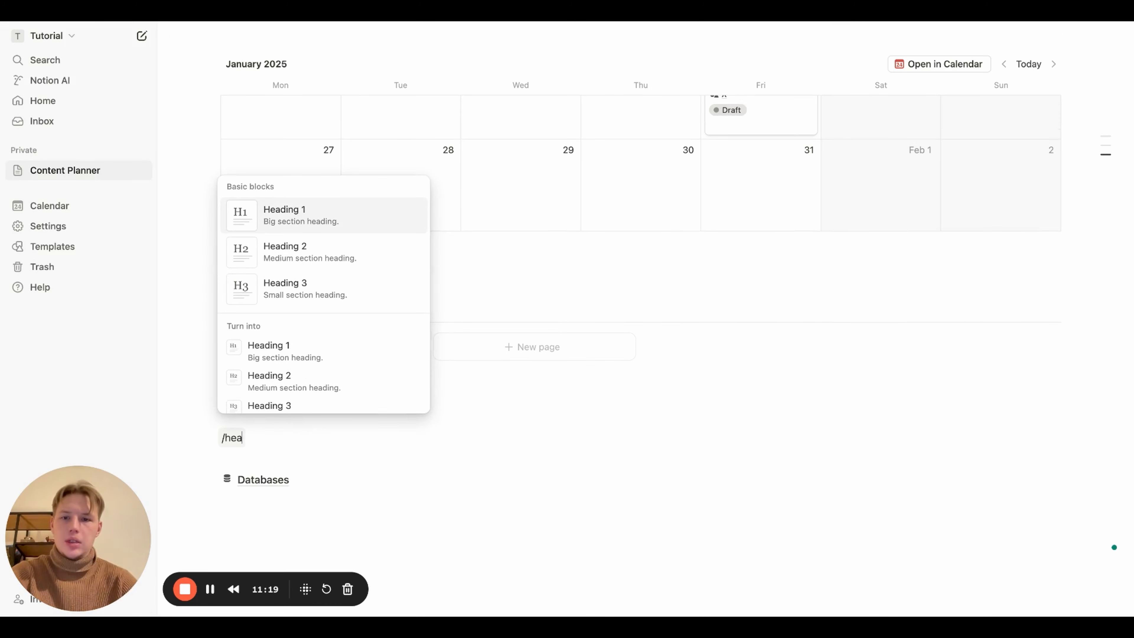
{"action": "key", "text": "Down"}
{"action": "key", "text": "Down"}
{"action": "key", "text": "Return"}
{"action": "type", "text": "Categories"}
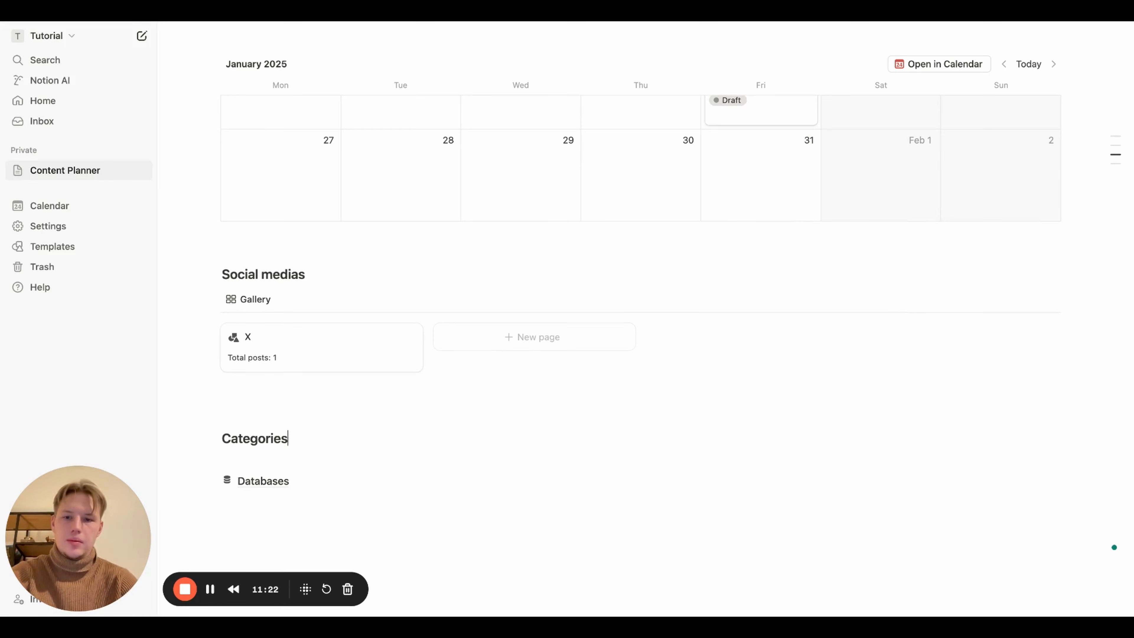
{"action": "key", "text": "Return"}
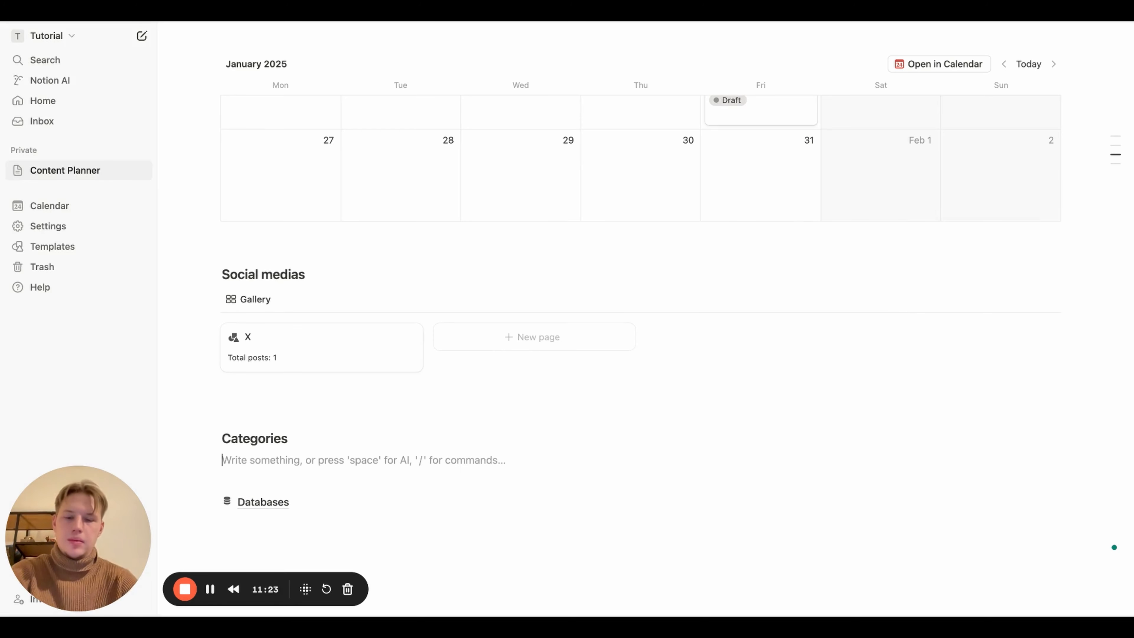
Insert a new gallery view of the existing Categories database under the Categories heading, with the database title hidden.
{"action": "type", "text": "/gal"}
{"action": "key", "text": "Return"}
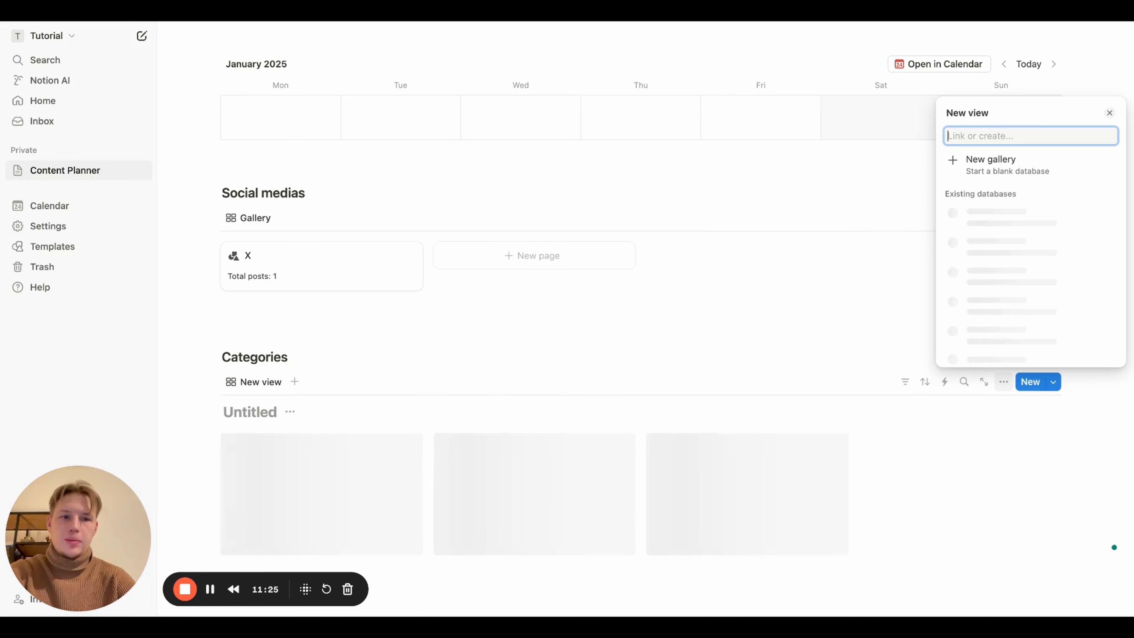
{"action": "key", "text": "Down"}
{"action": "key", "text": "Down"}
{"action": "key", "text": "Down"}
{"action": "key", "text": "Return"}
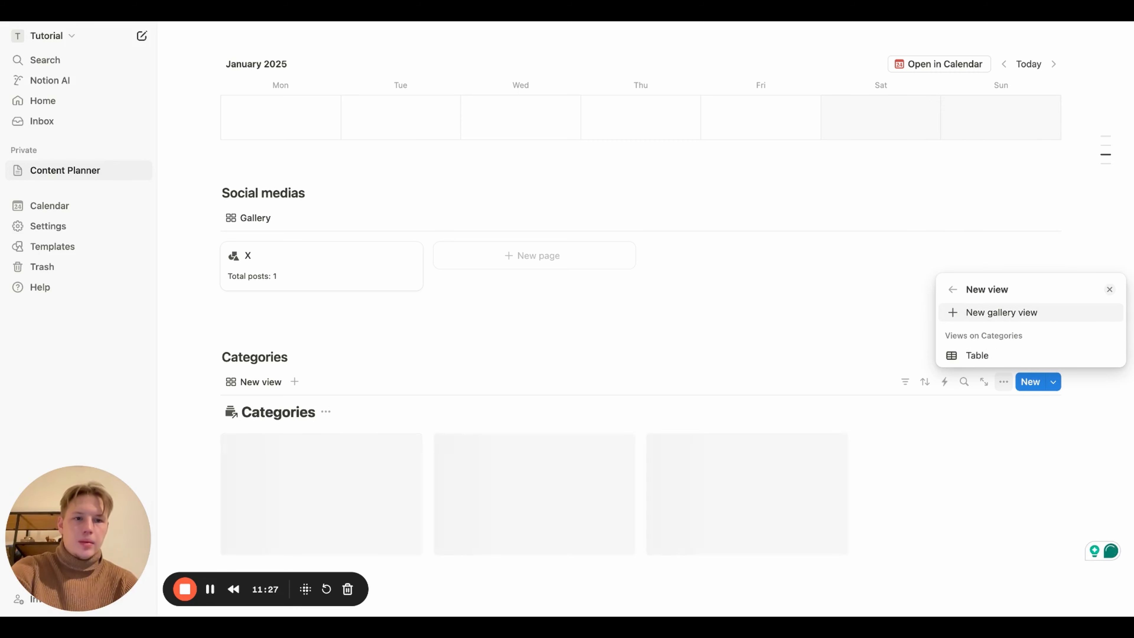
{"action": "key", "text": "Return"}
{"action": "left_click", "coordinate": [1107, 213]}
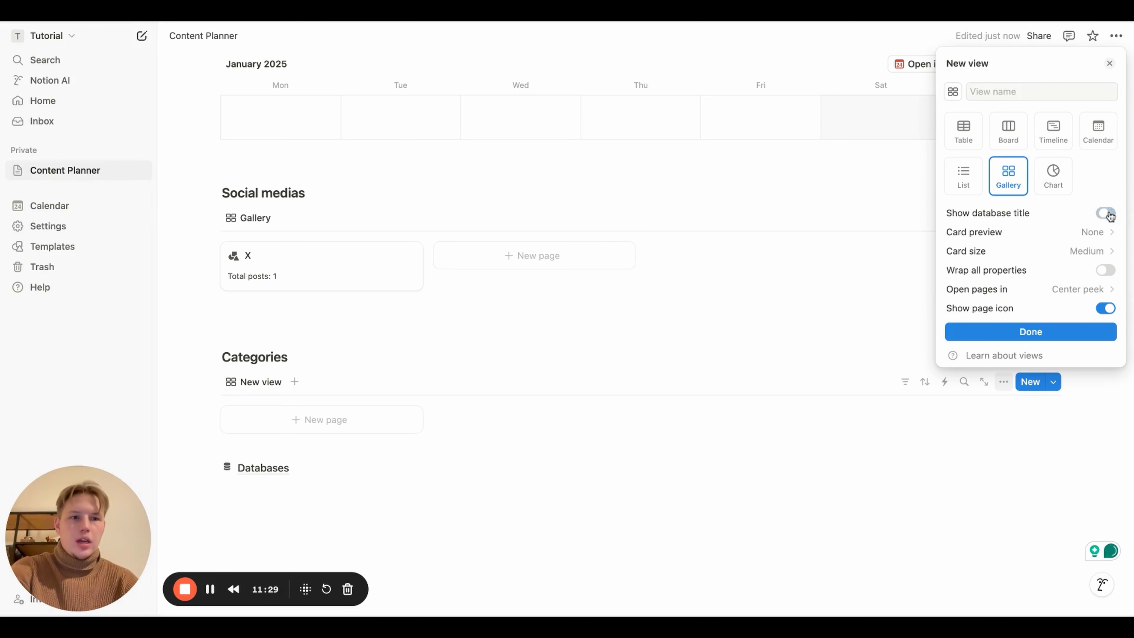
{"action": "left_click", "coordinate": [1062, 331]}
Show the Total posts property on the cards of the Categories gallery.
{"action": "left_click", "coordinate": [1062, 151]}
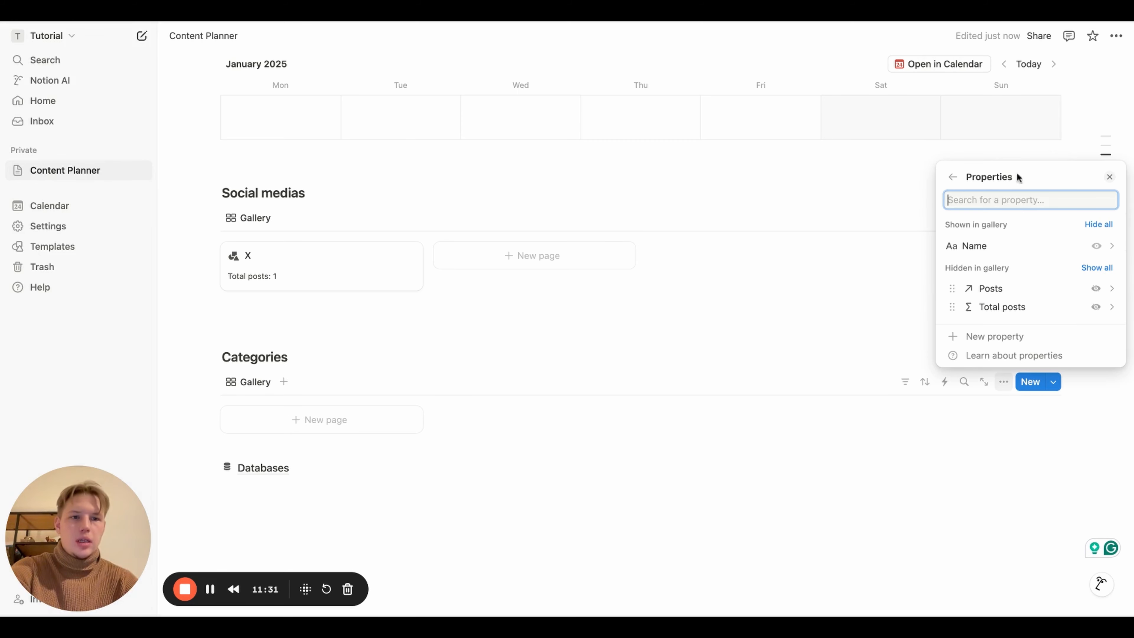
{"action": "left_click", "coordinate": [1096, 306]}
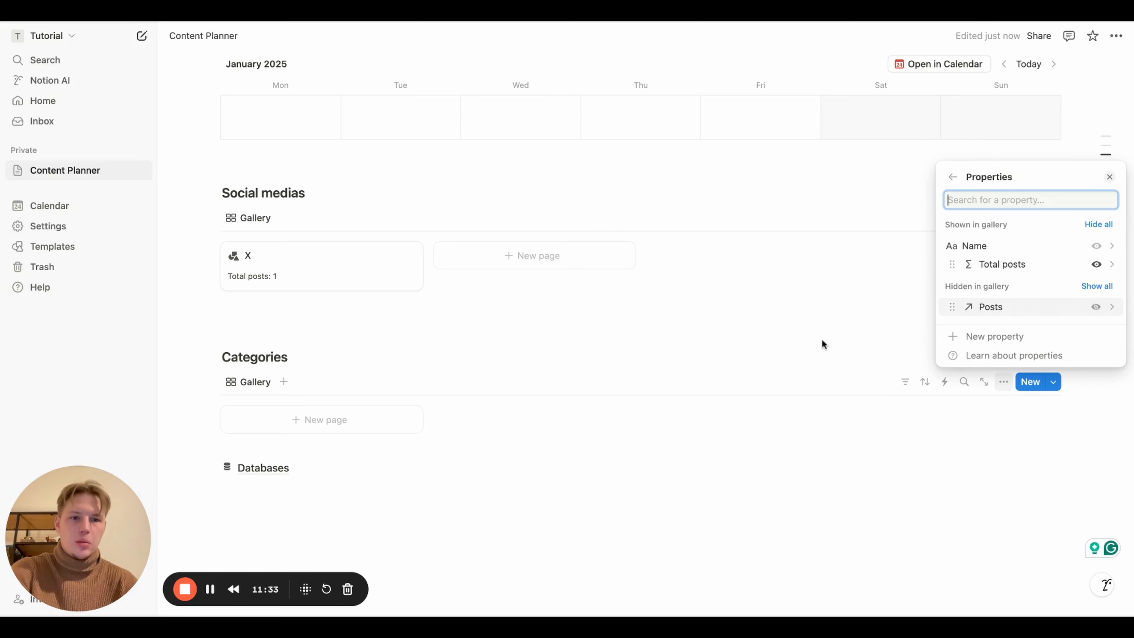
{"action": "left_click", "coordinate": [726, 331]}
Create a page titled "Productivity" in the Categories gallery and close it.
{"action": "left_click", "coordinate": [318, 379]}
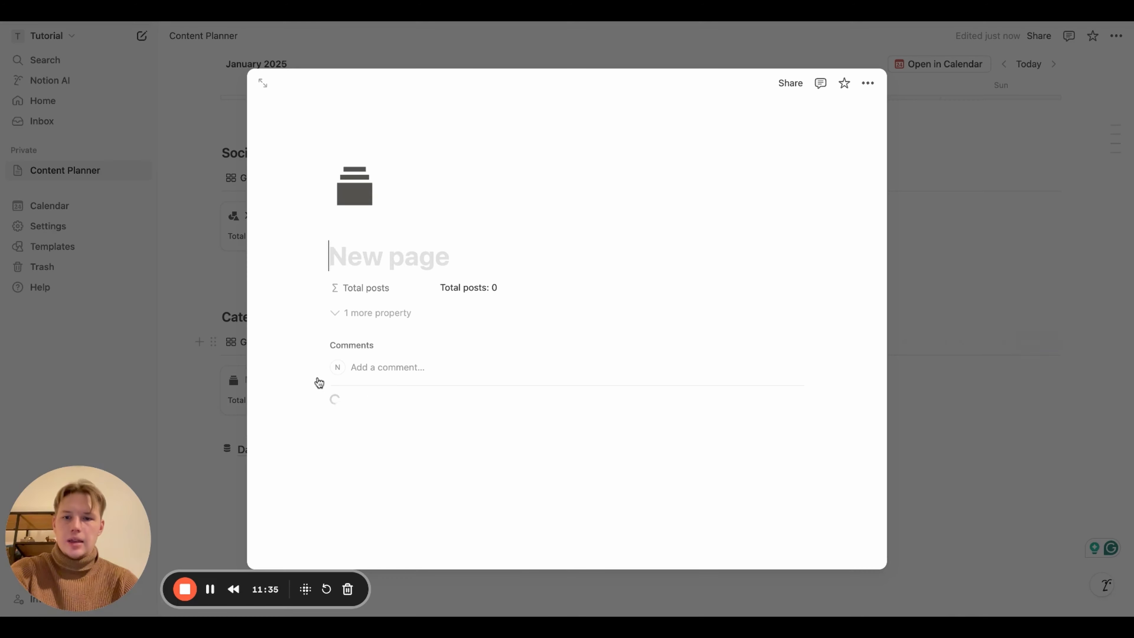
{"action": "type", "text": "Producti"}
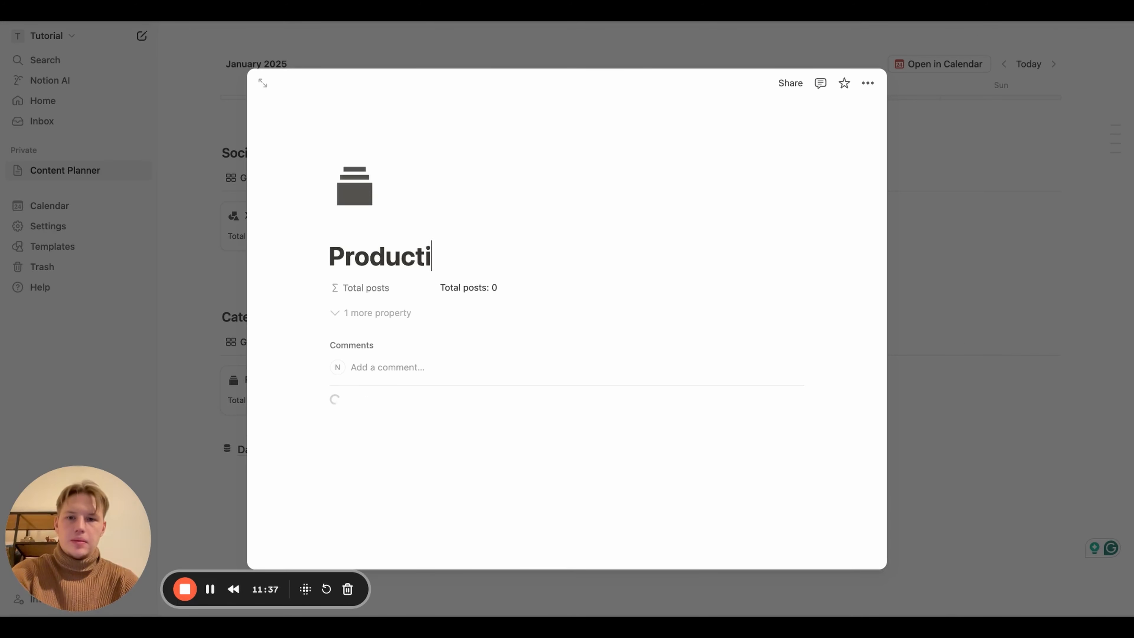
{"action": "type", "text": "vity"}
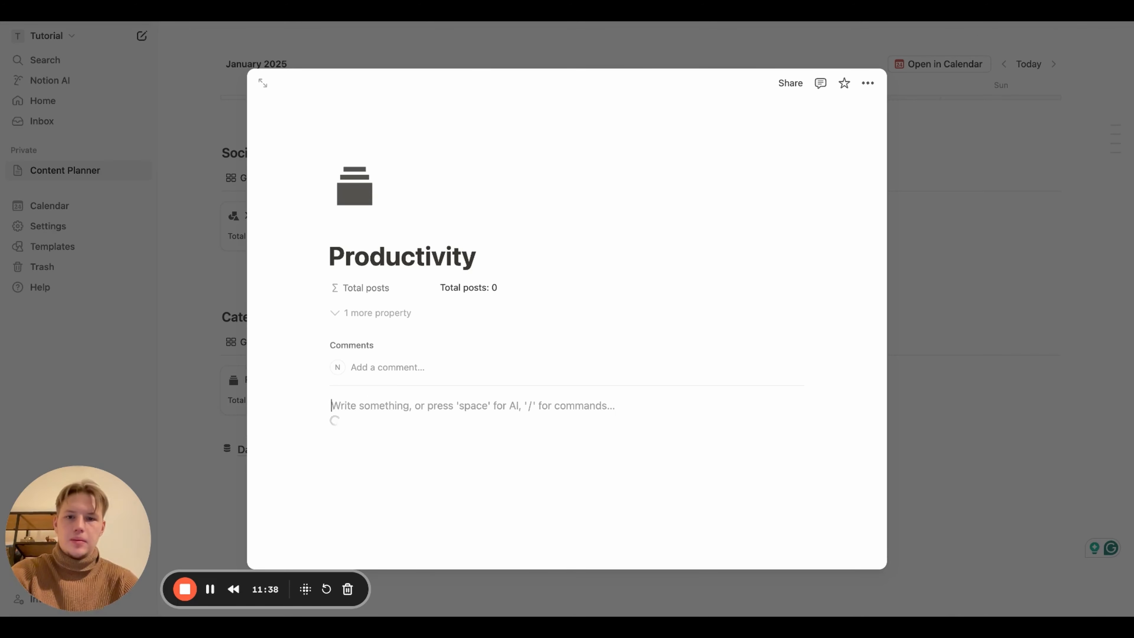
{"action": "left_click", "coordinate": [953, 298]}
Link the "Thread about productivity" post in the calendar to Productivity through its Categories property and close the post.
{"action": "scroll", "coordinate": [953, 298], "scroll_direction": "up", "scroll_amount": 10}
{"action": "scroll", "coordinate": [949, 294], "scroll_direction": "down", "scroll_amount": 5}
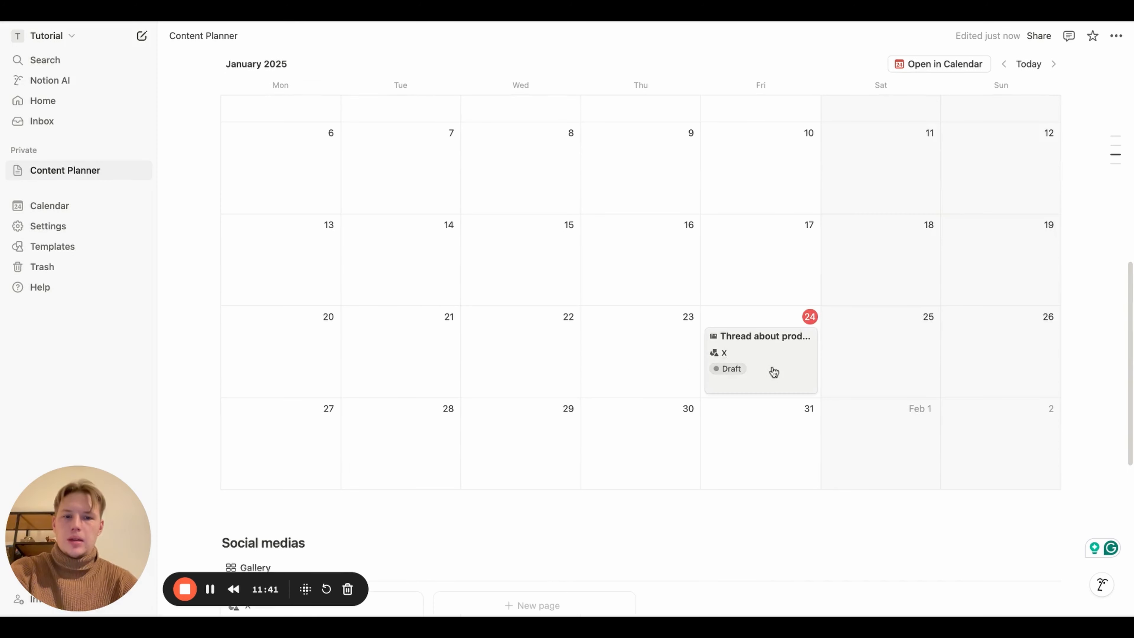
{"action": "left_click", "coordinate": [735, 363]}
{"action": "left_click", "coordinate": [466, 341]}
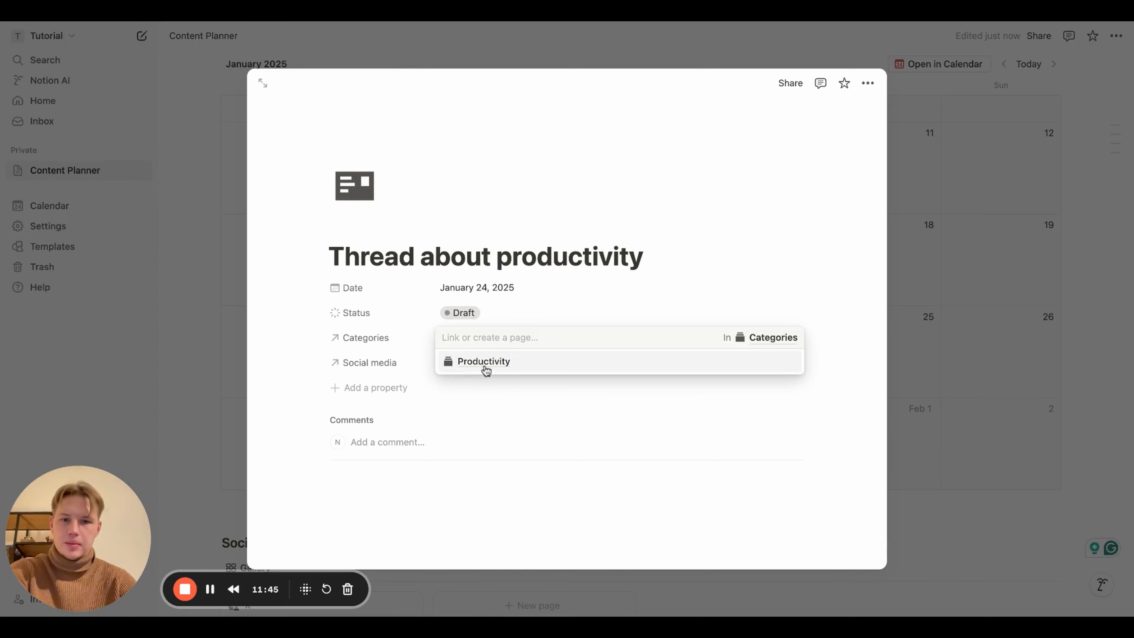
{"action": "left_click", "coordinate": [483, 367]}
{"action": "left_click", "coordinate": [1054, 353]}
Open the Productivity page from the Categories gallery, check its Posts section for linked posts, and close it.
{"action": "scroll", "coordinate": [1053, 352], "scroll_direction": "down", "scroll_amount": 8}
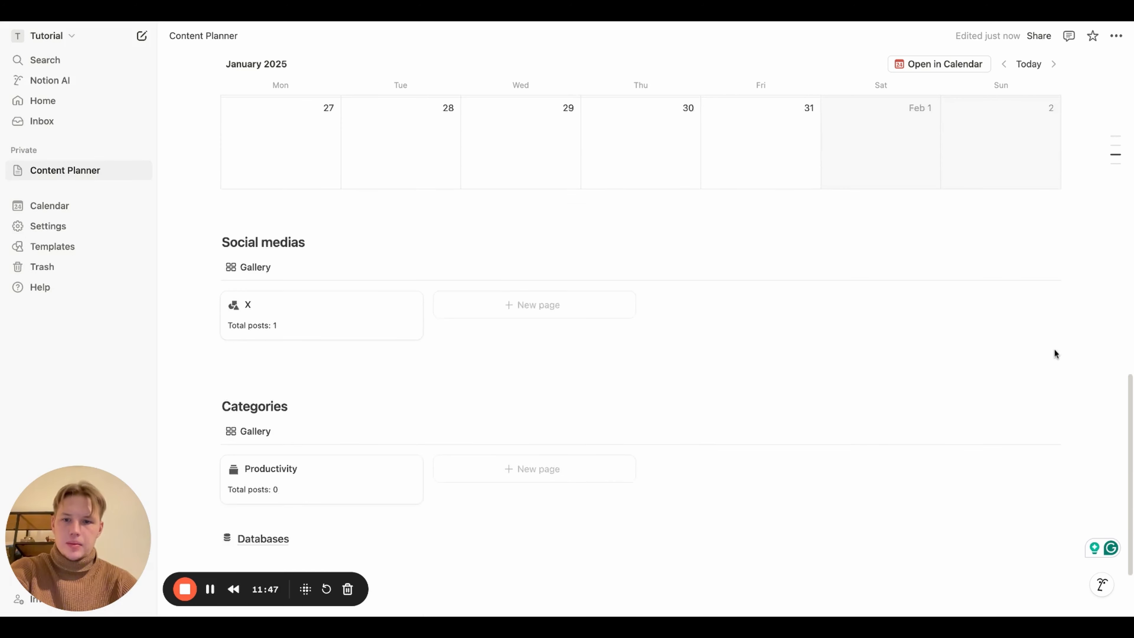
{"action": "left_click", "coordinate": [343, 367]}
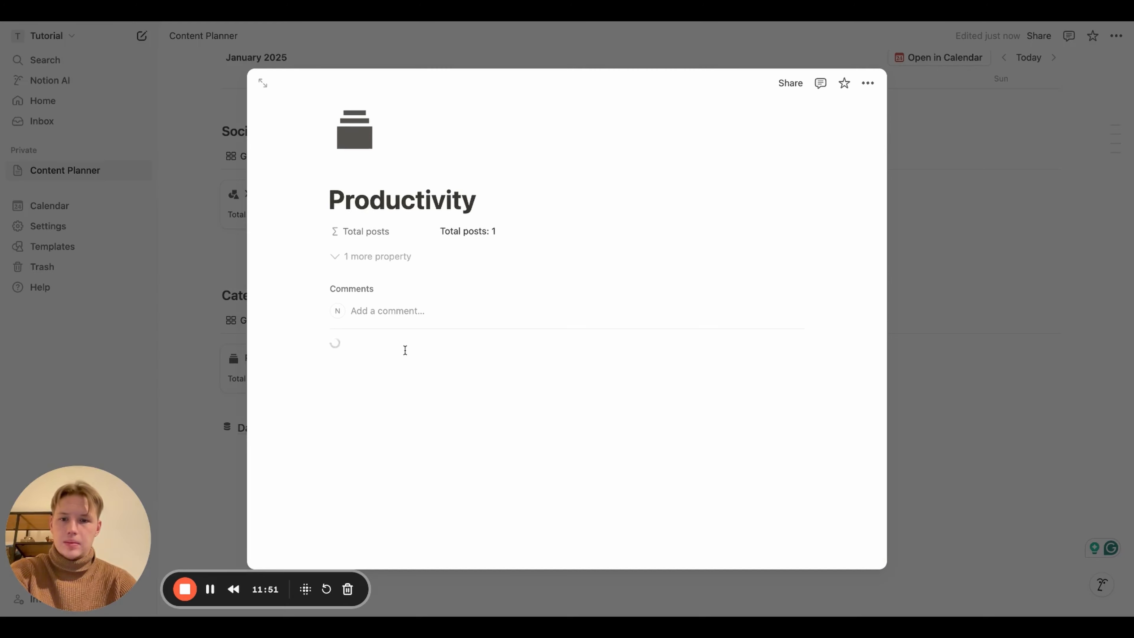
{"action": "scroll", "coordinate": [387, 323], "scroll_direction": "down", "scroll_amount": 1}
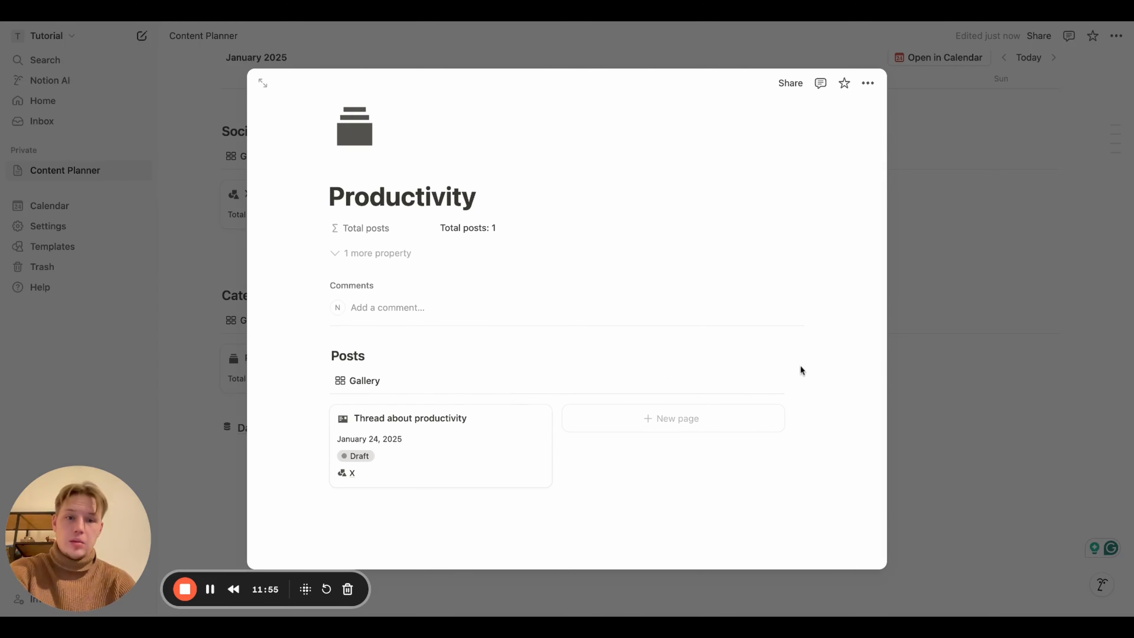
{"action": "left_click", "coordinate": [936, 341]}
Review the finished Content Planner page, examining the Tasks, Posts, Calendar, Social medias and Categories sections.
{"action": "scroll", "coordinate": [934, 338], "scroll_direction": "up", "scroll_amount": 5}
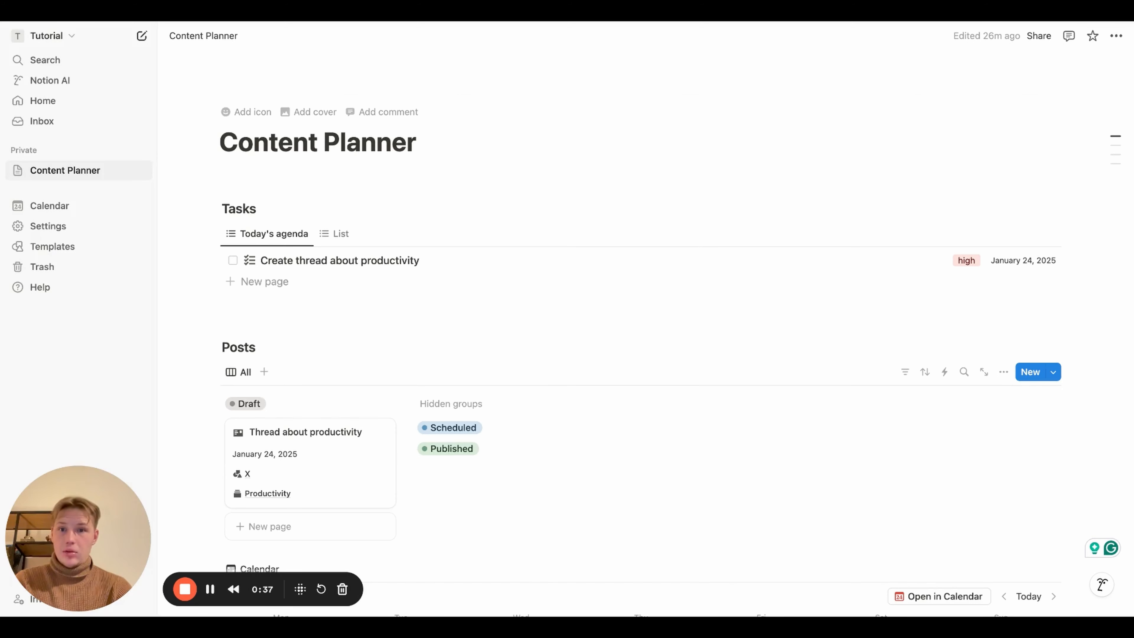
{"action": "scroll", "coordinate": [431, 211], "scroll_direction": "down", "scroll_amount": 3}
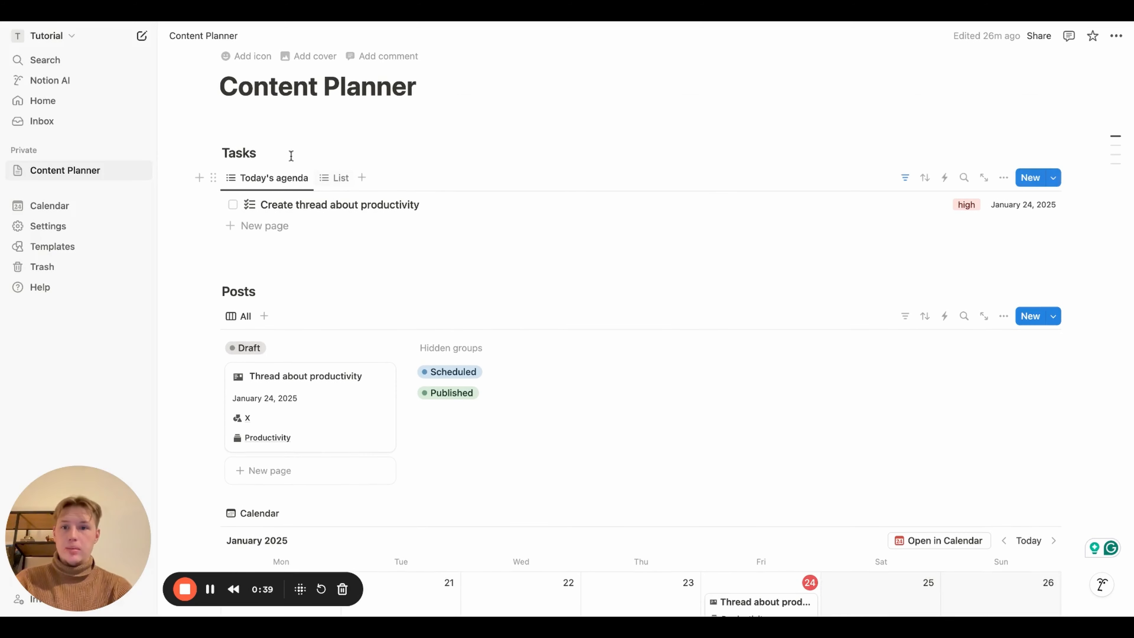
{"action": "scroll", "coordinate": [321, 218], "scroll_direction": "down", "scroll_amount": 5}
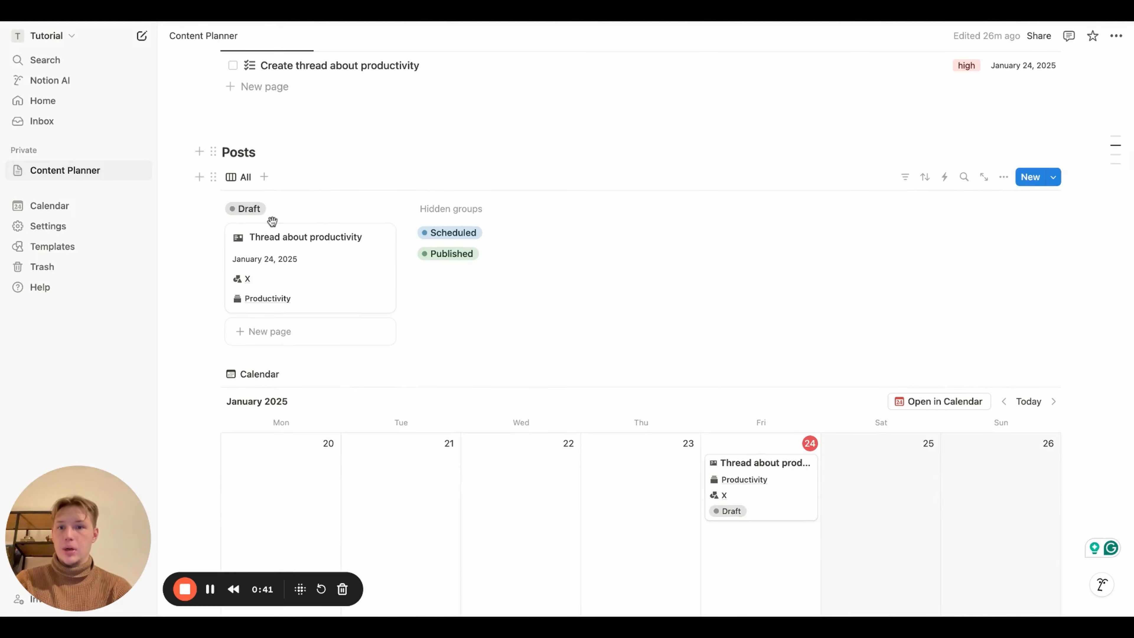
{"action": "scroll", "coordinate": [270, 221], "scroll_direction": "down", "scroll_amount": 6}
{"action": "scroll", "coordinate": [675, 216], "scroll_direction": "down", "scroll_amount": 7}
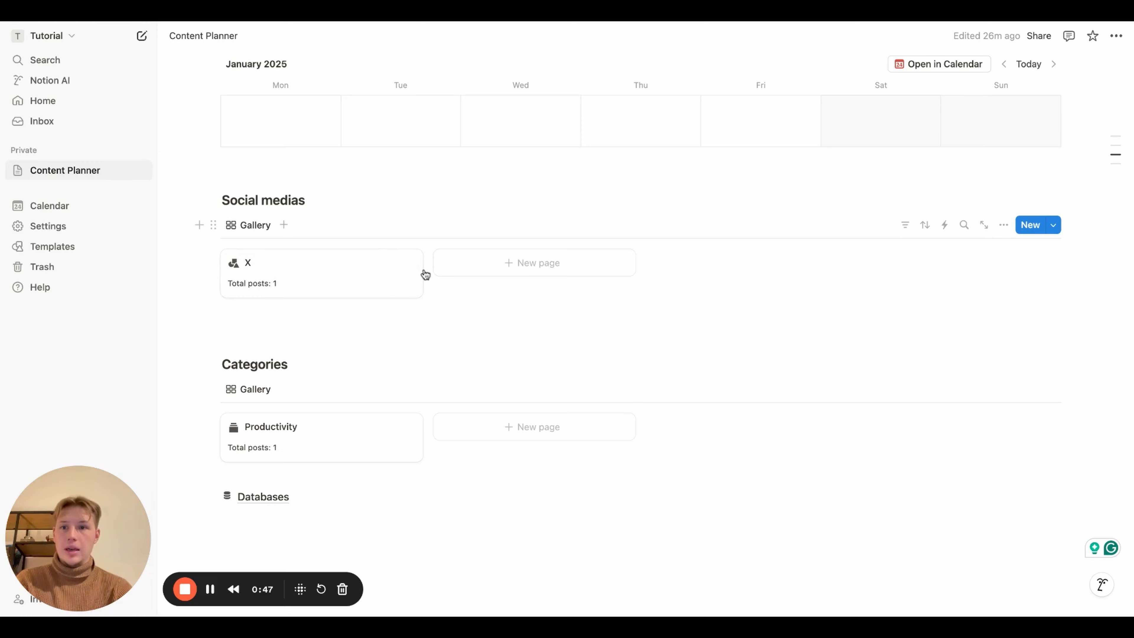
{"action": "scroll", "coordinate": [641, 349], "scroll_direction": "up", "scroll_amount": 8}
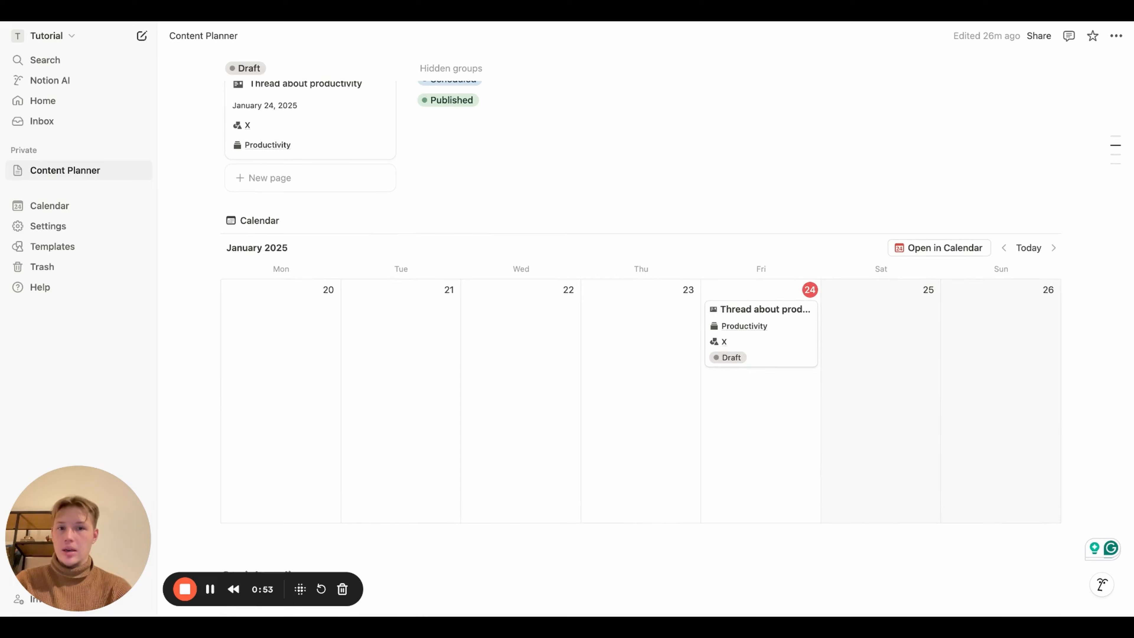
{"action": "scroll", "coordinate": [641, 348], "scroll_direction": "up", "scroll_amount": 6}
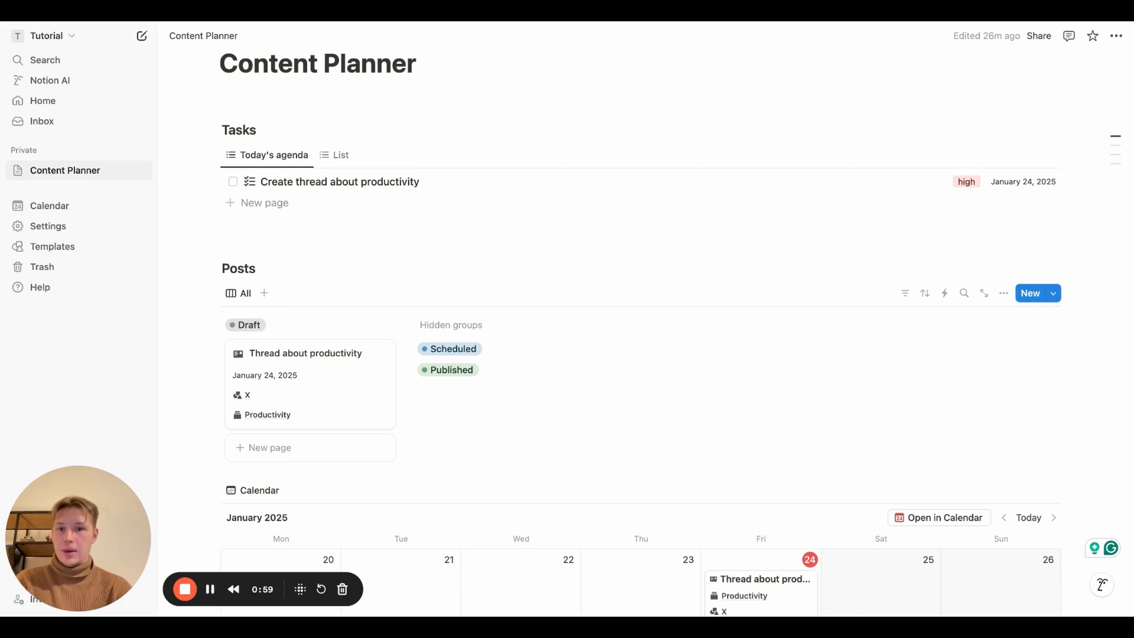
{"action": "scroll", "coordinate": [677, 332], "scroll_direction": "down", "scroll_amount": 2}
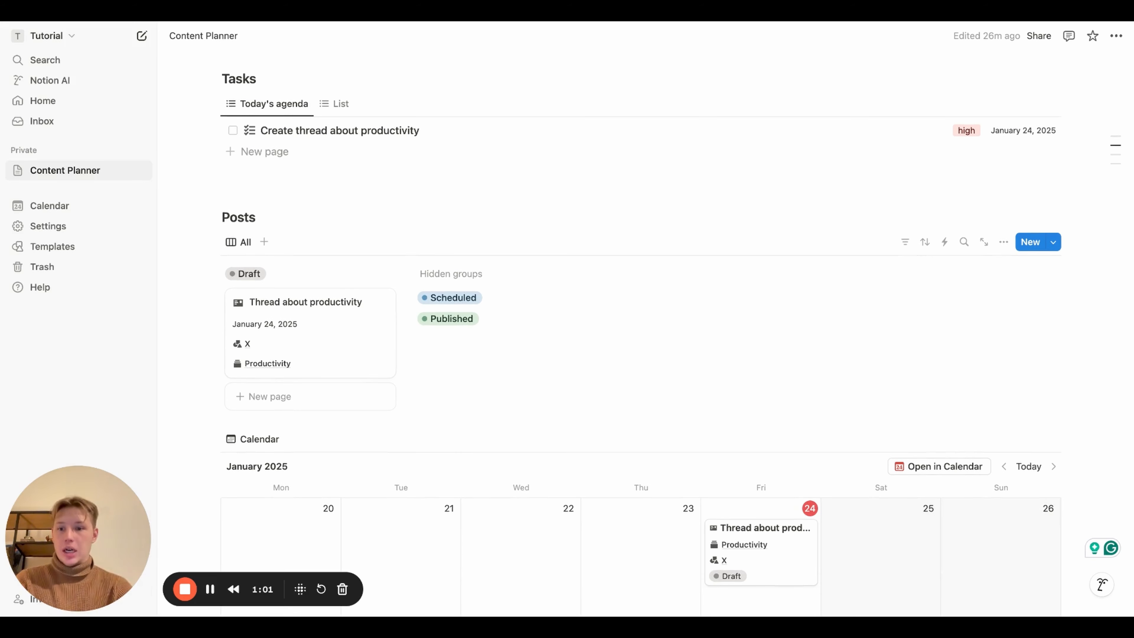